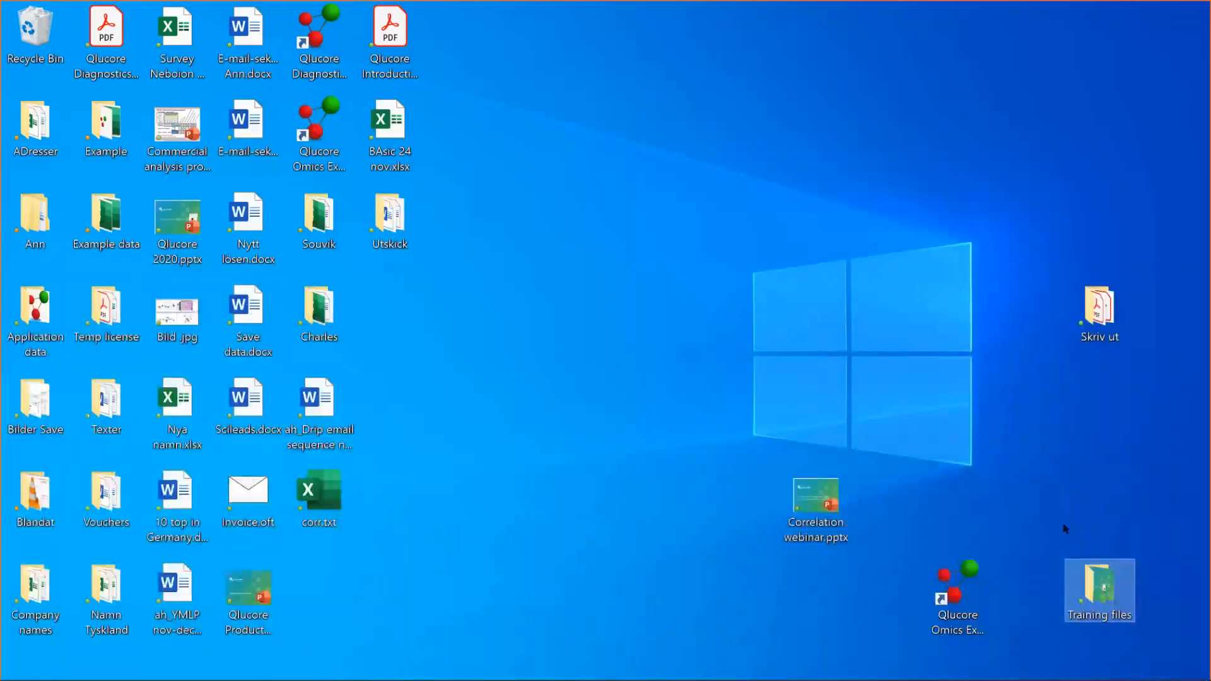
Open the Acute Lymphoblastic Leukemia example data set in Qlucore Omics Explorer 3.6 and maximize its plot window
left_click(975, 590)
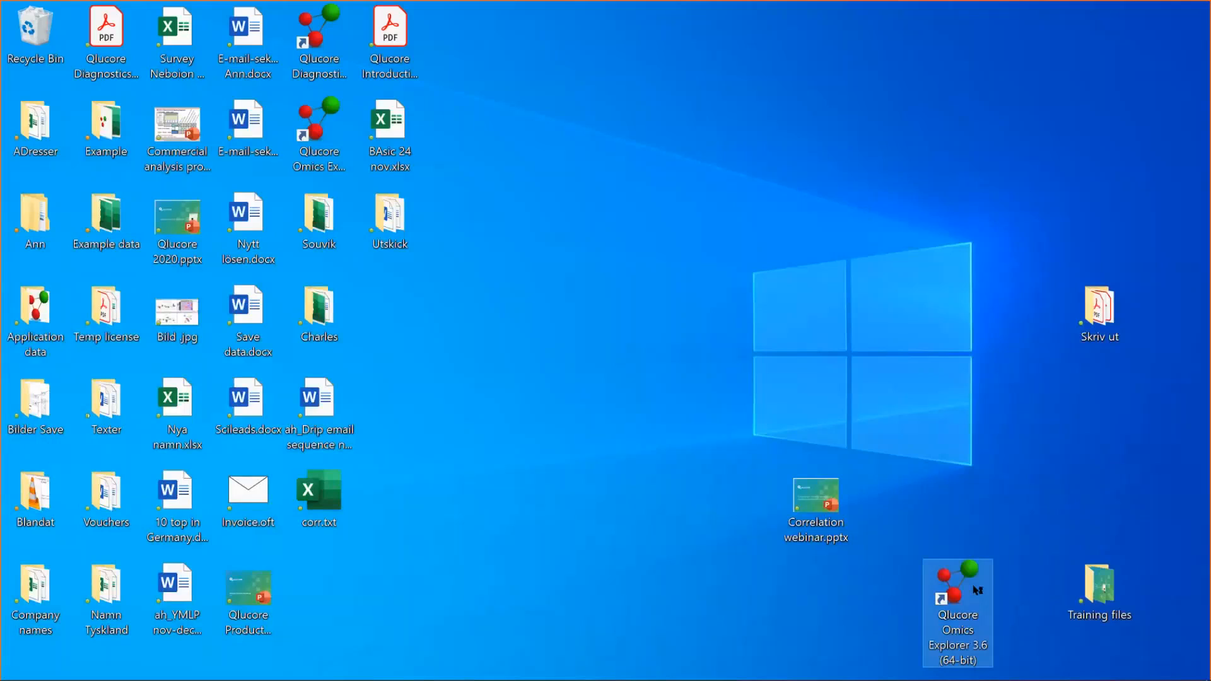
double_click(976, 590)
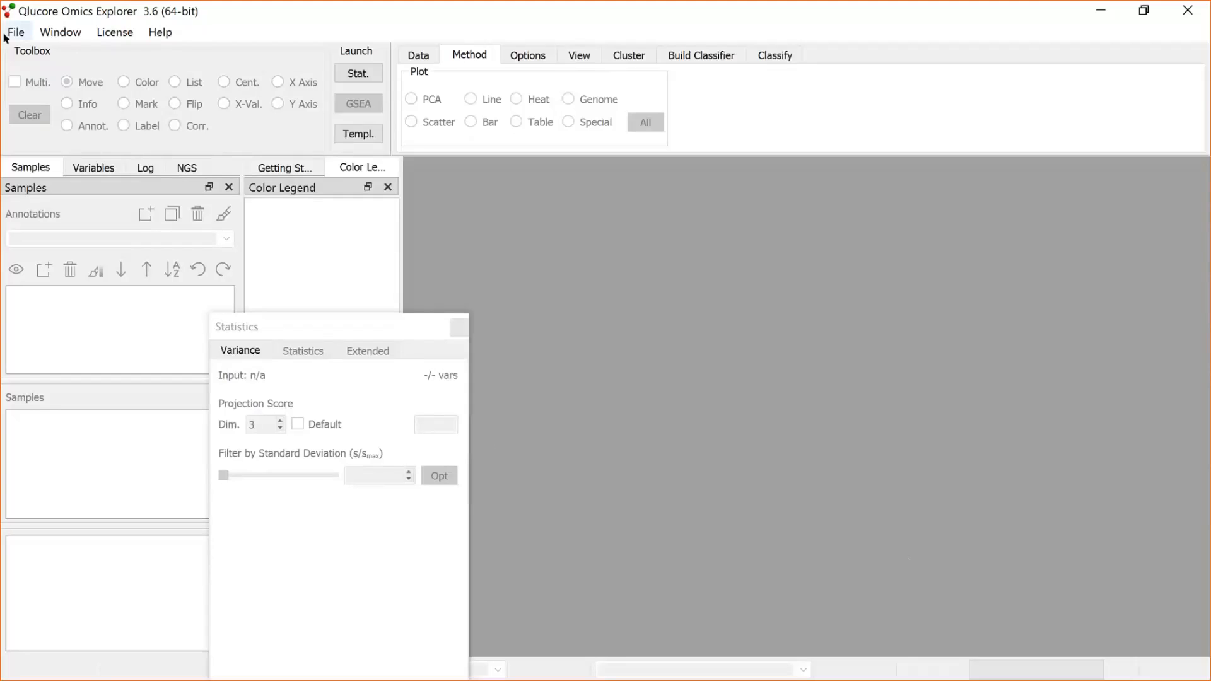
left_click(155, 32)
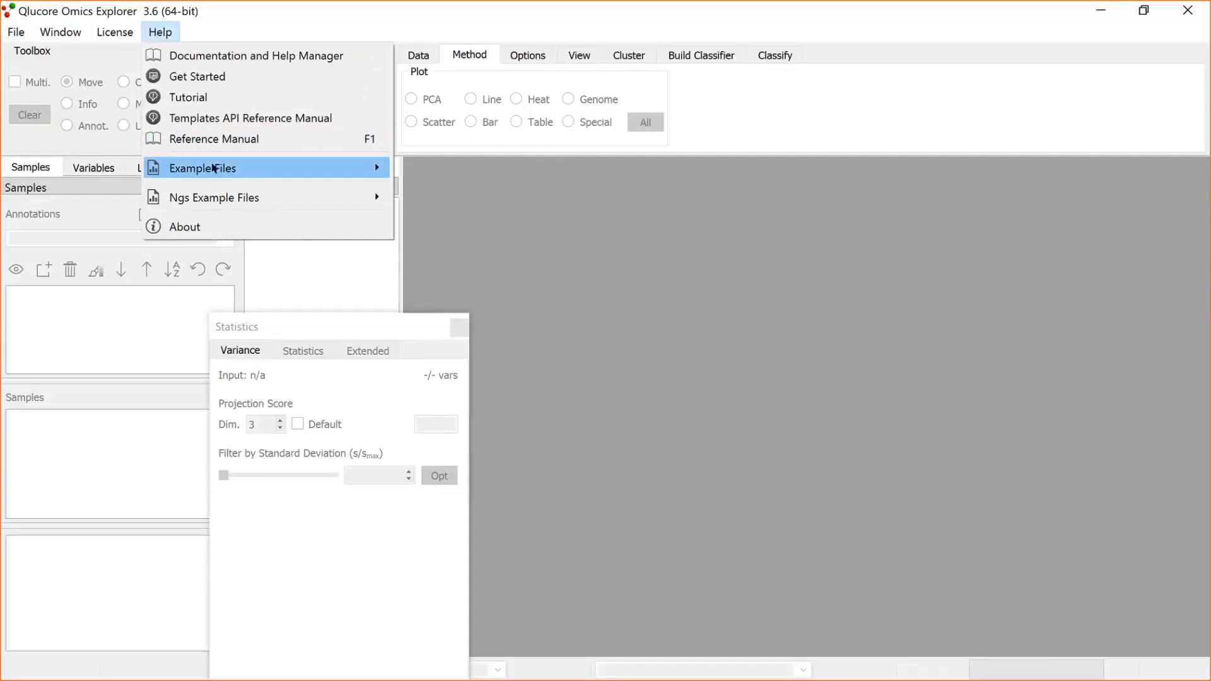
mouse_move(258, 170)
left_click(484, 173)
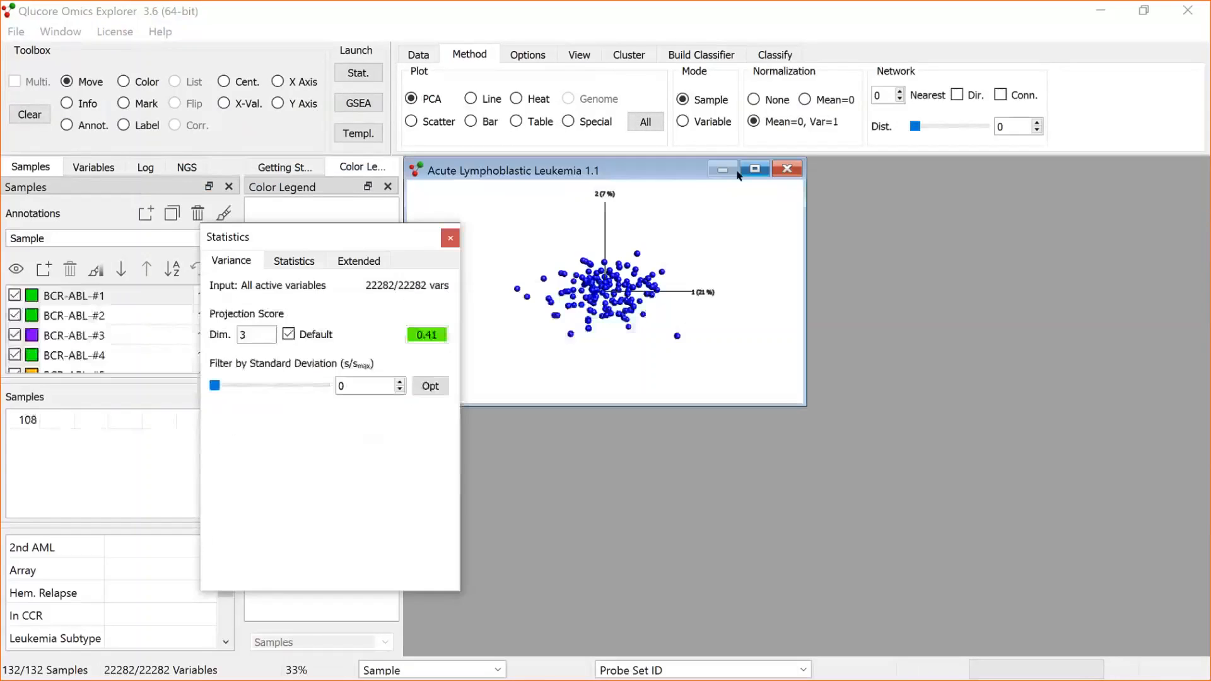
double_click(757, 169)
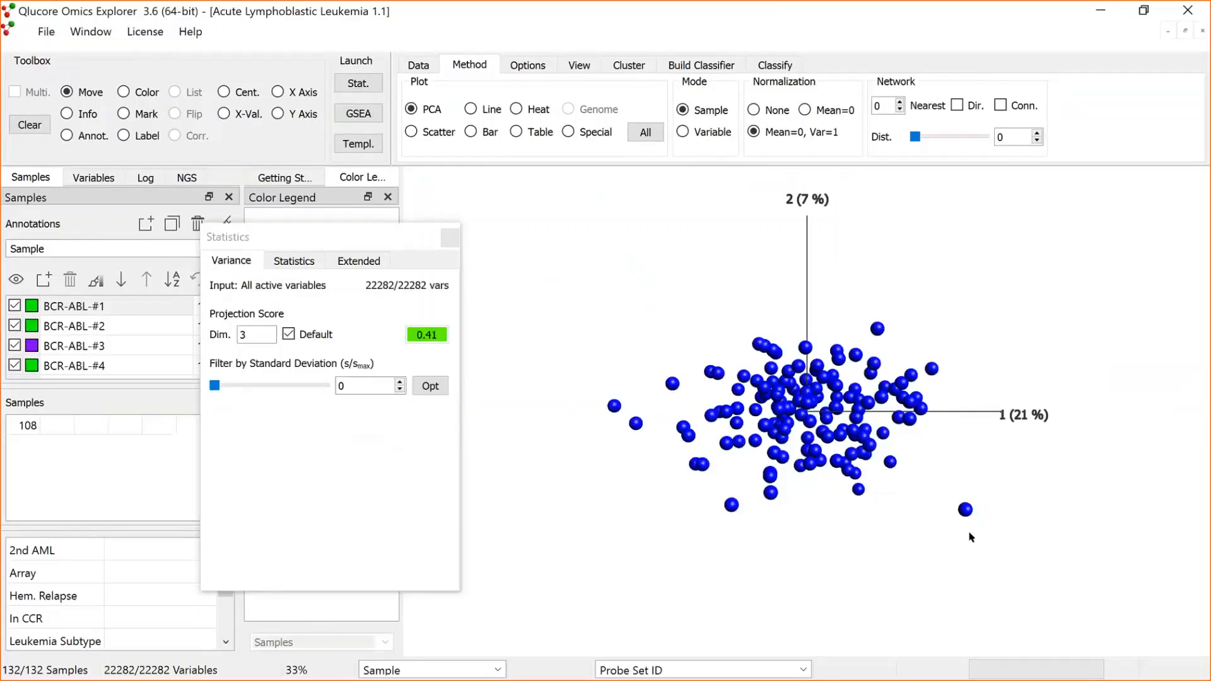
Switch the PCA plot to variable mode and filter the variables by a standard deviation of 0.36
left_click(683, 133)
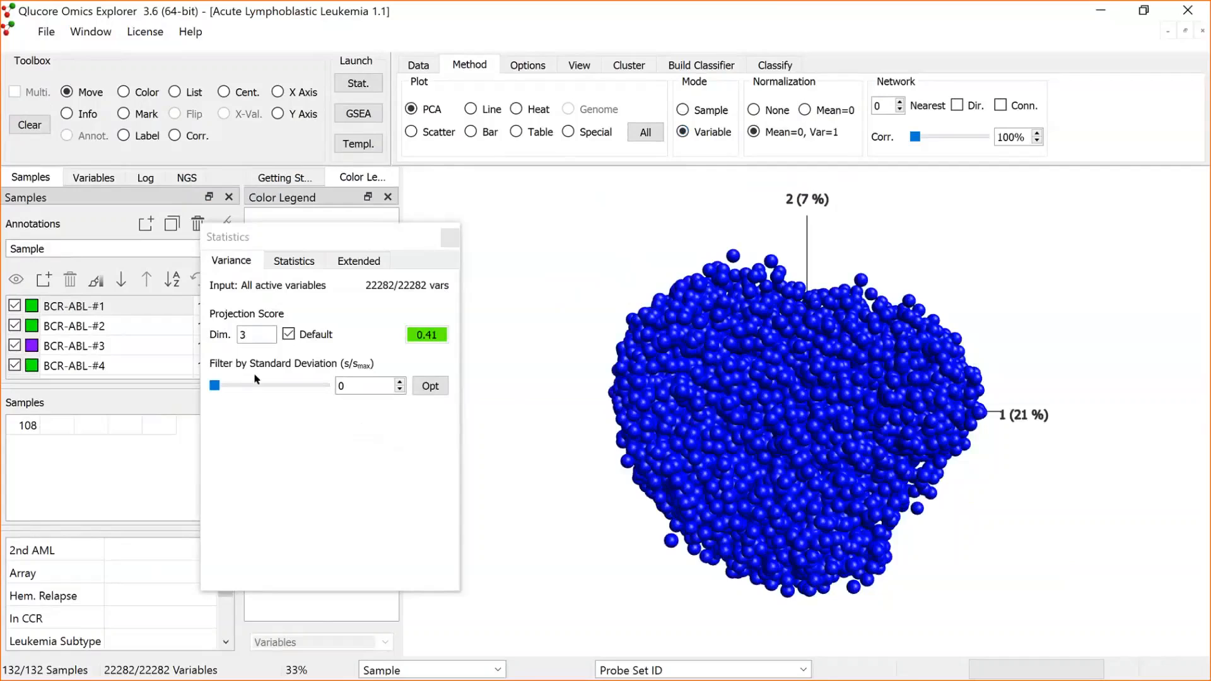
left_click_drag(214, 386, 308, 395)
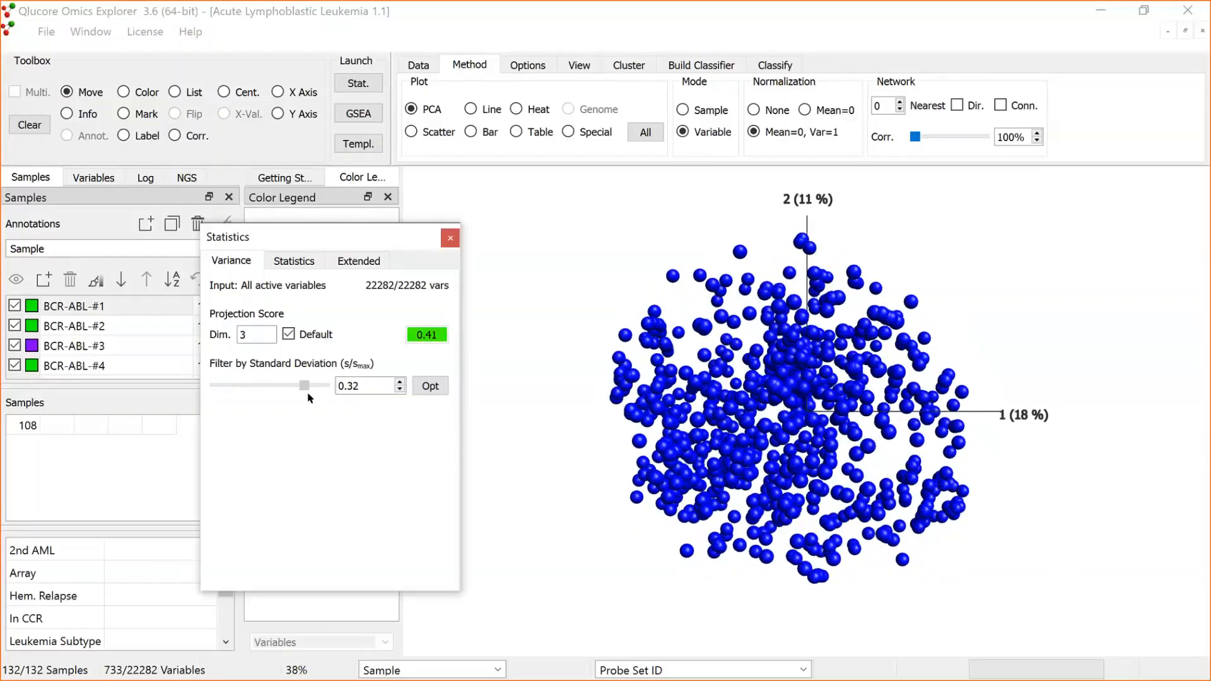
left_click_drag(310, 397, 313, 398)
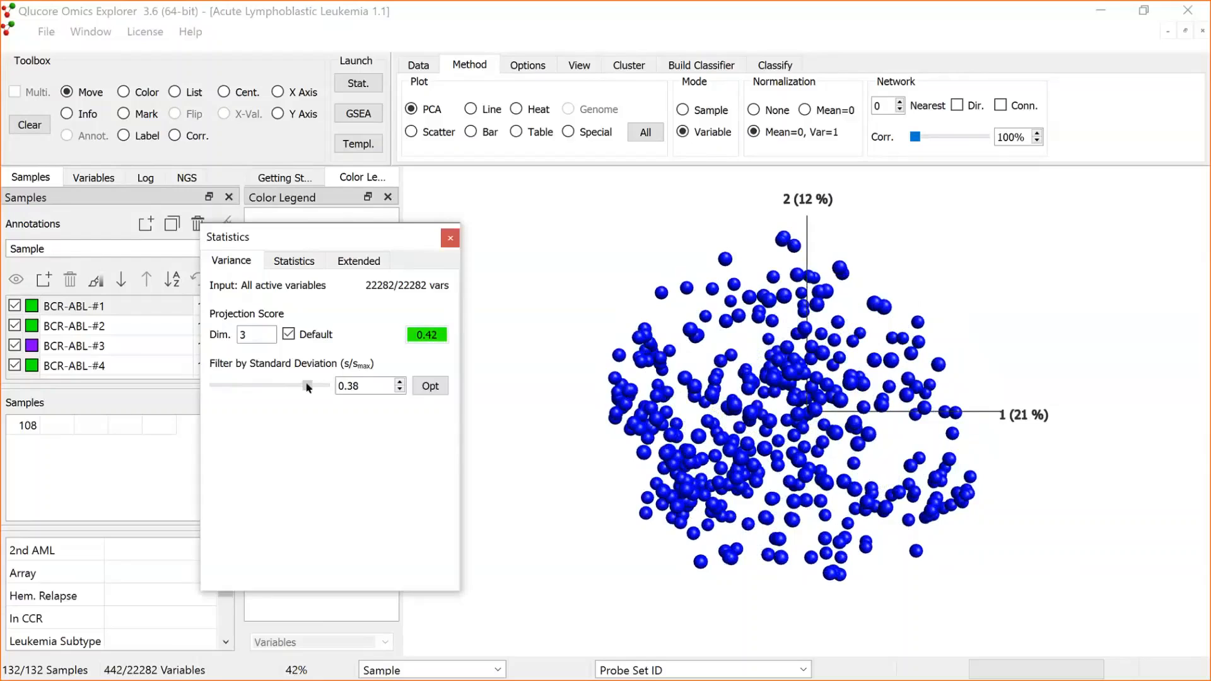
left_click_drag(308, 387, 306, 385)
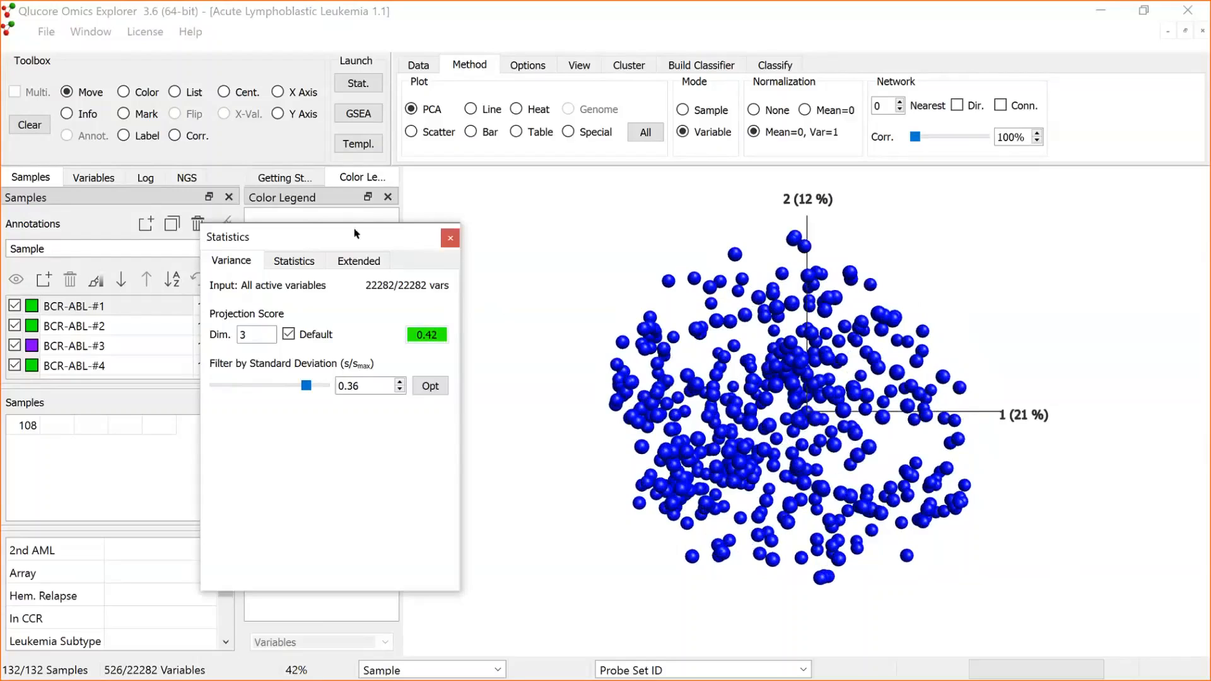
left_click_drag(354, 234, 456, 359)
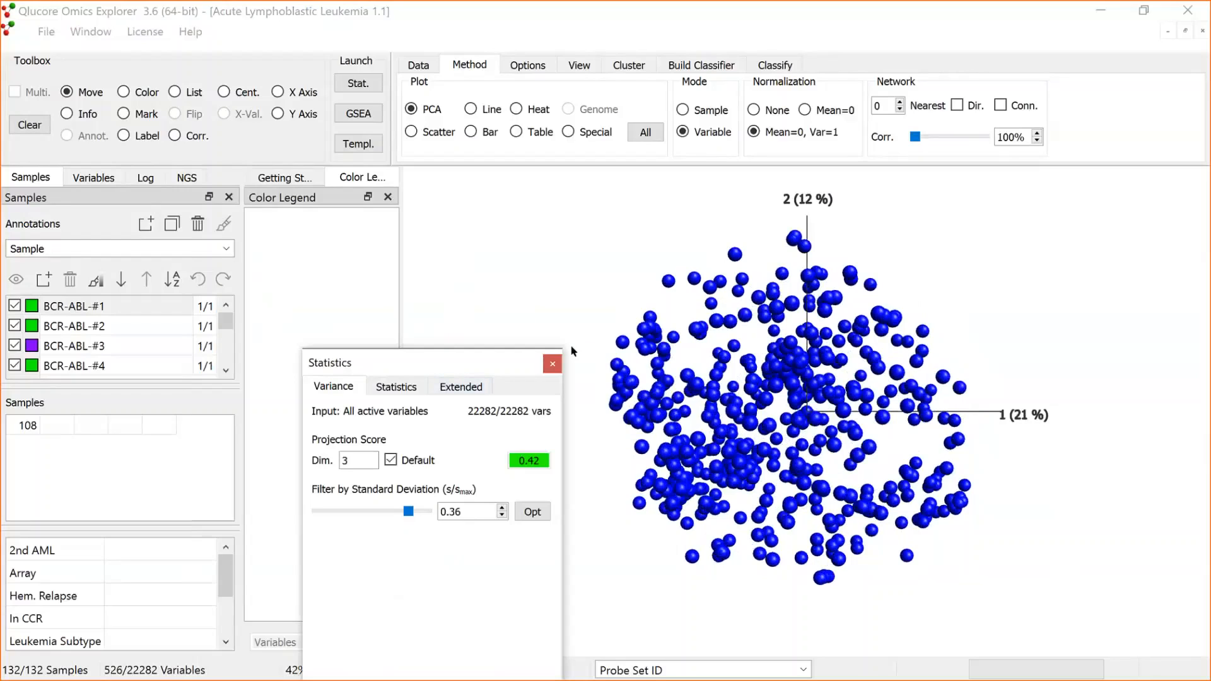
Add a Gene Symbol column to the Acute Lymphoblastic Leukemia variable list and sort the list by it
left_click(95, 176)
left_click(123, 270)
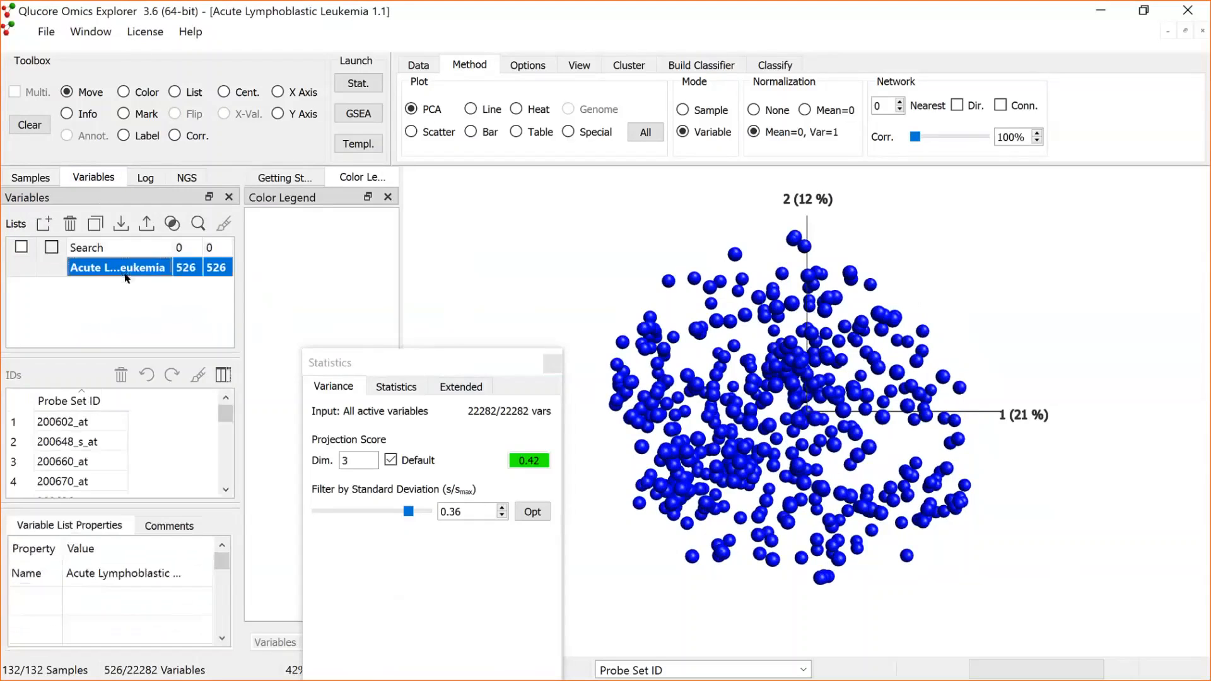
left_click(222, 376)
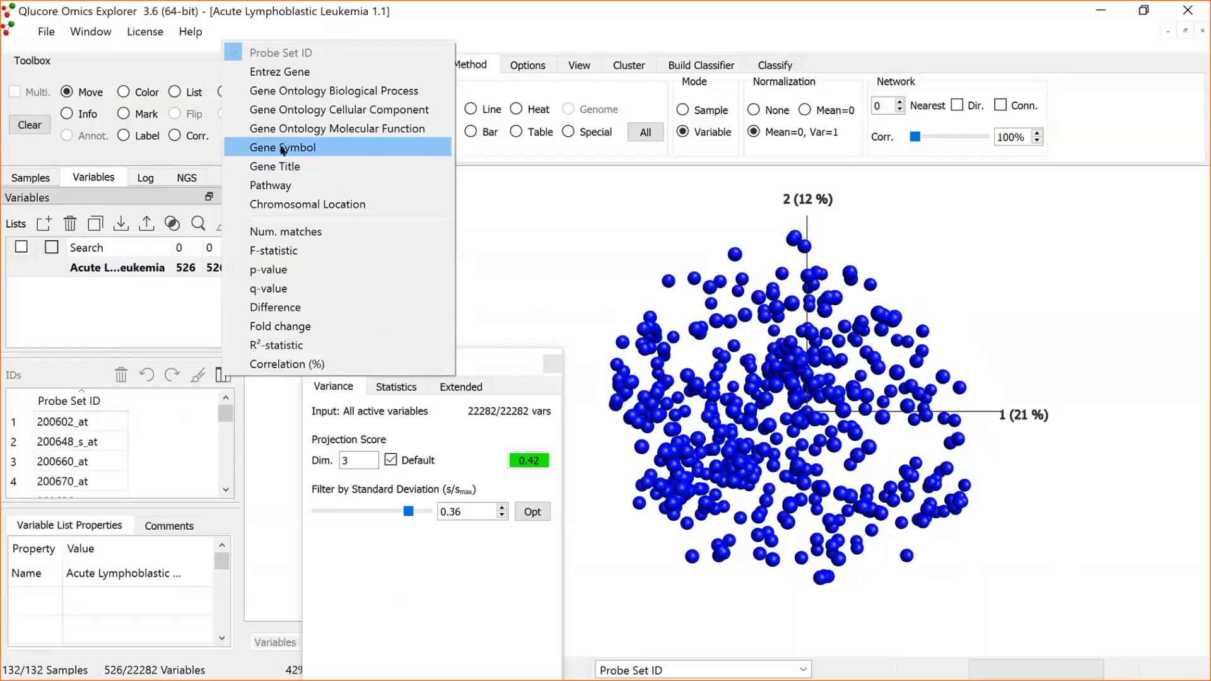
left_click(256, 148)
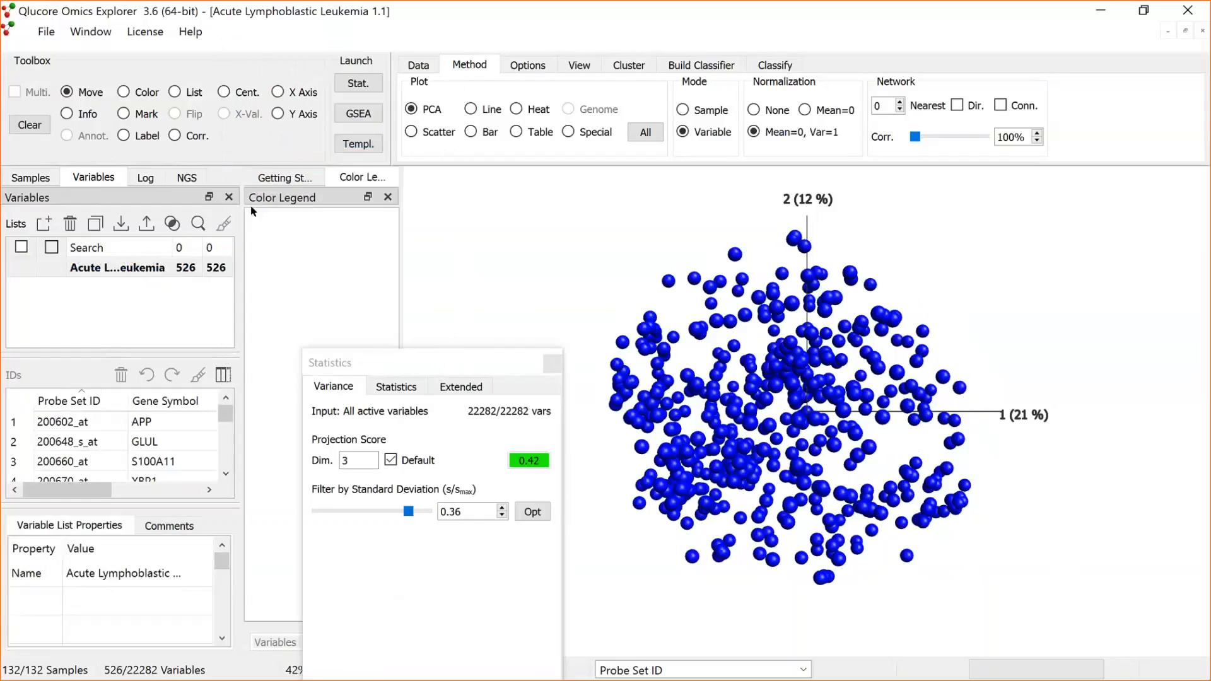
left_click(165, 401)
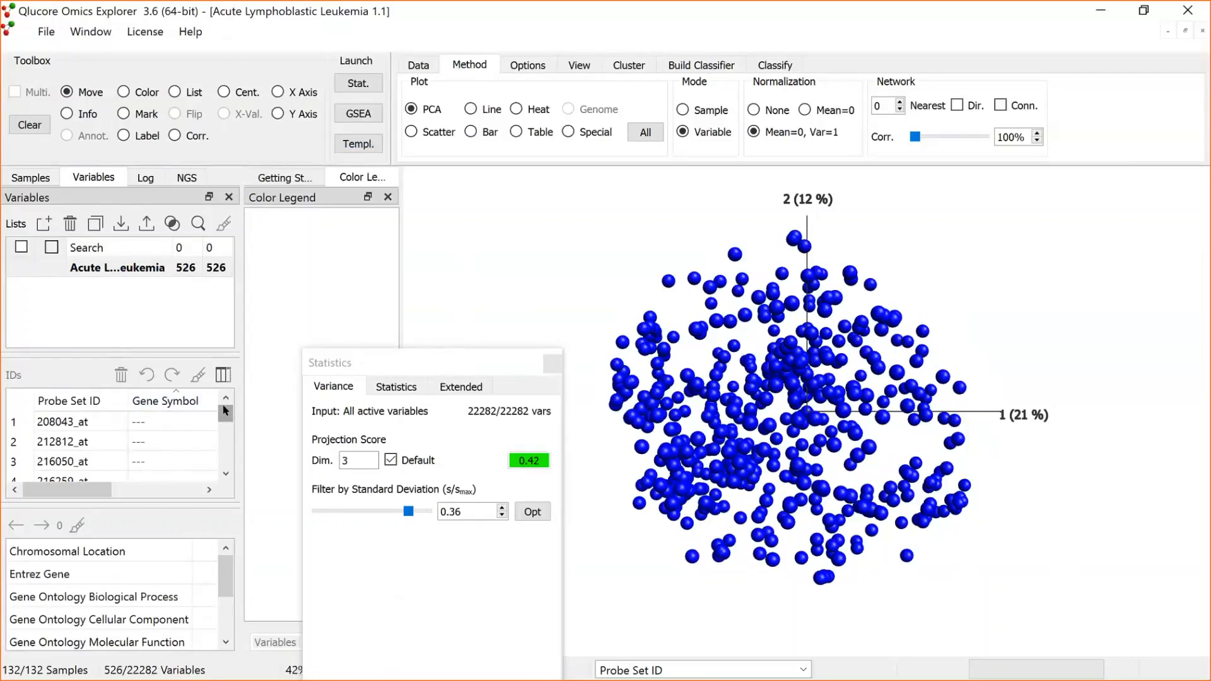
Find the gene CD72 (215925_s_at) in the variable list and mark it in the PCA plot
mouse_move(225, 412)
left_mouse_down()
mouse_move(227, 438)
mouse_move(226, 420)
left_mouse_up()
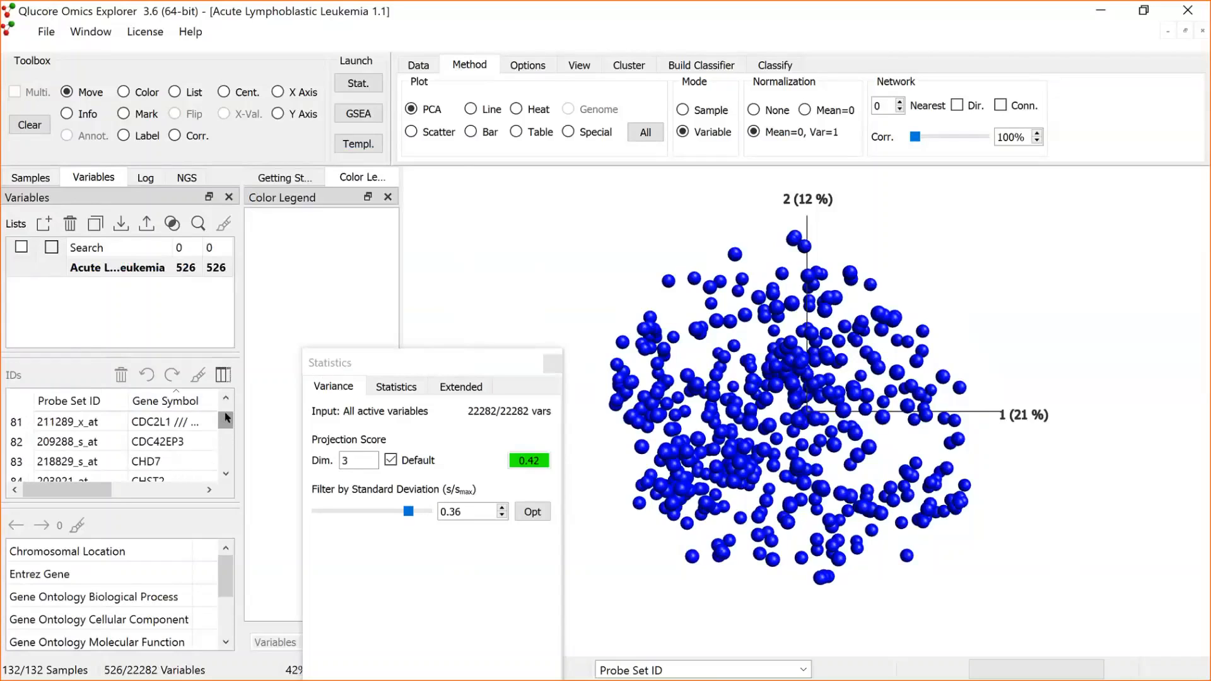
left_click(225, 398)
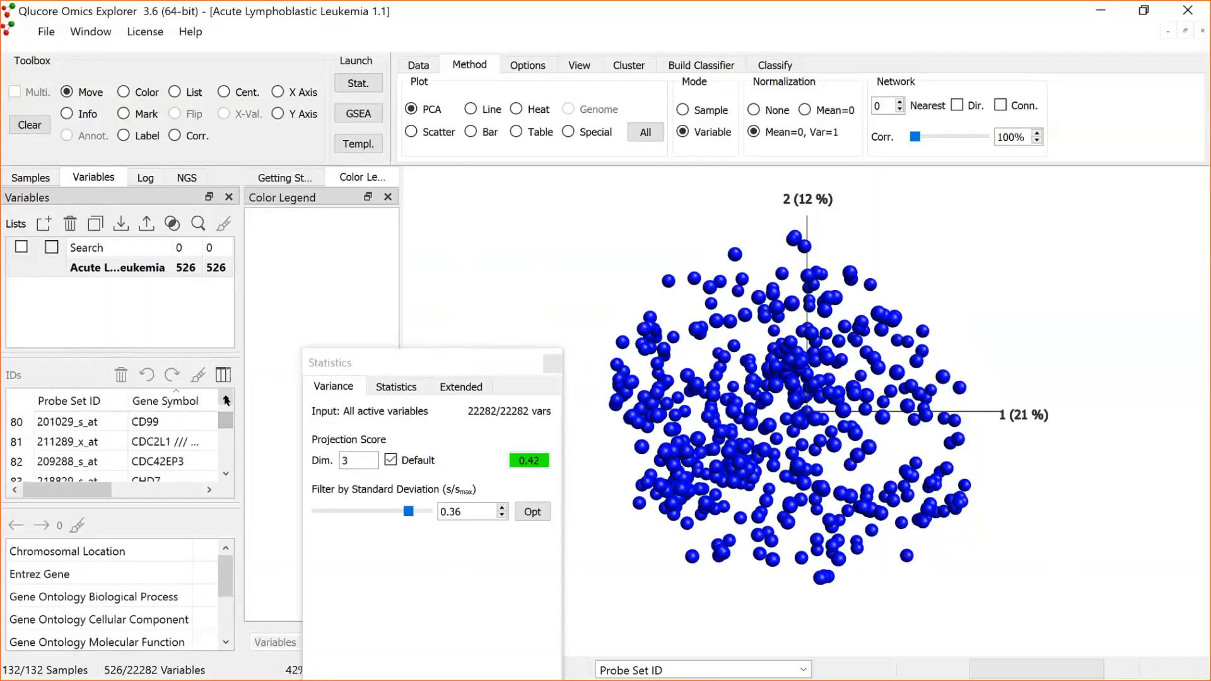
left_click(226, 398)
left_click(226, 399)
left_click(226, 398)
left_click(226, 399)
left_click(226, 399)
left_click(225, 399)
left_click(226, 399)
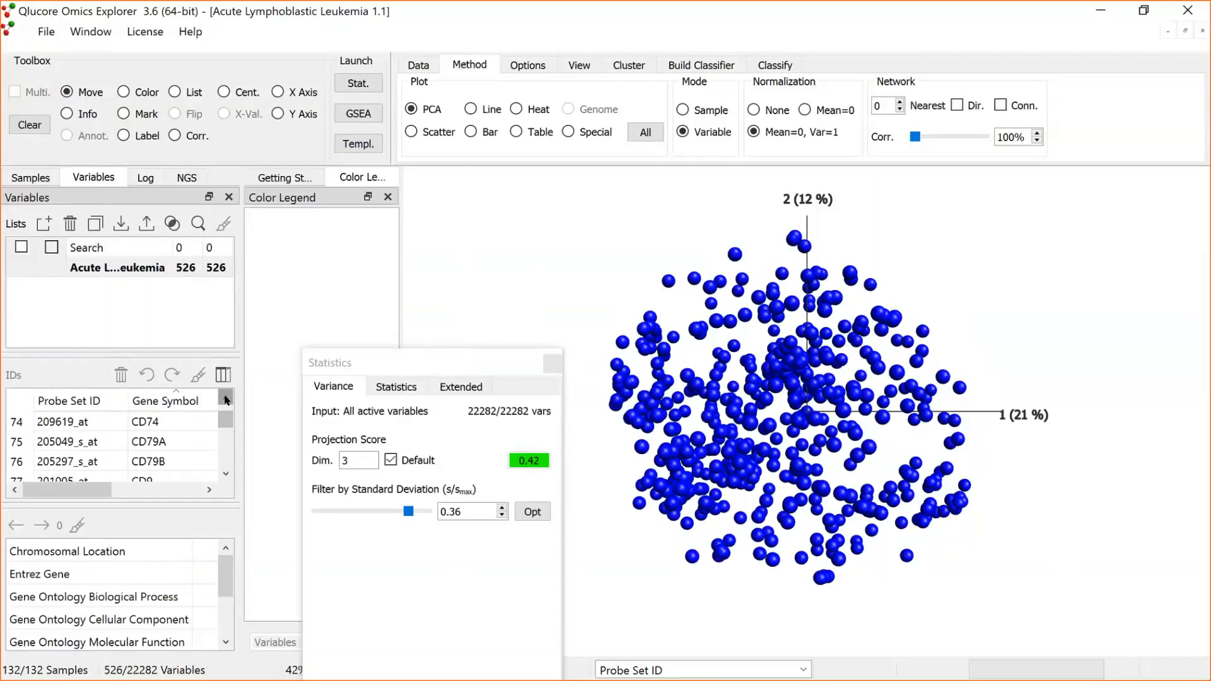
left_click(226, 399)
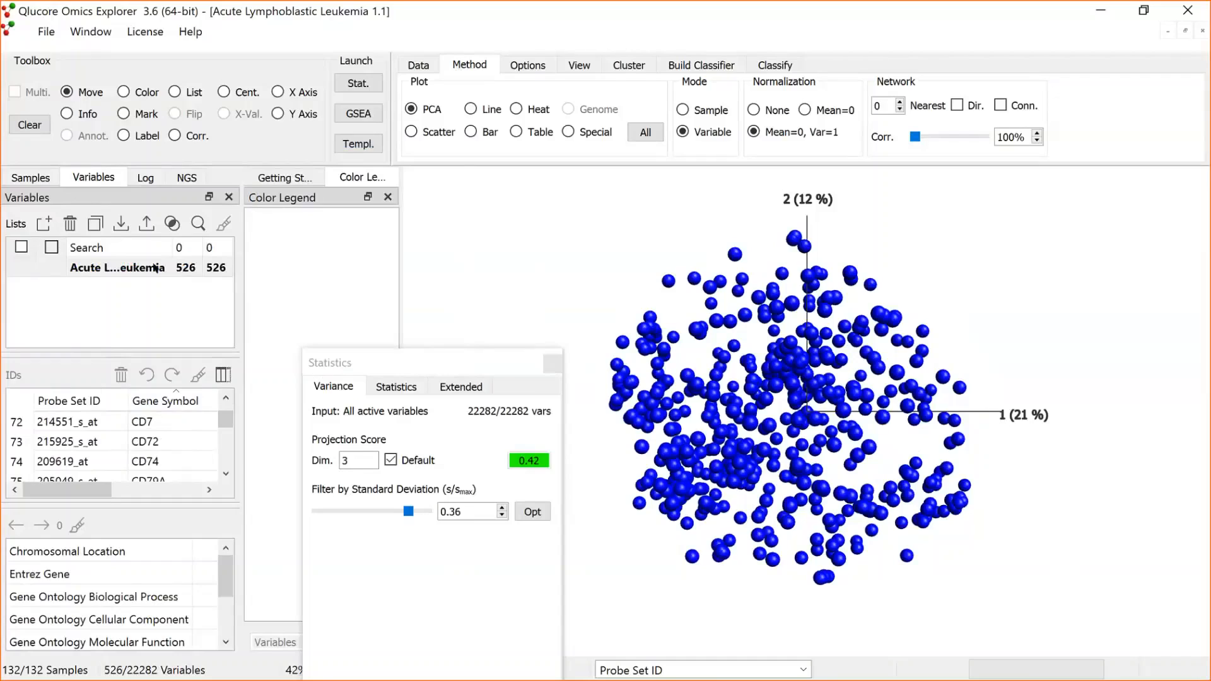
left_click(123, 115)
left_click(158, 444)
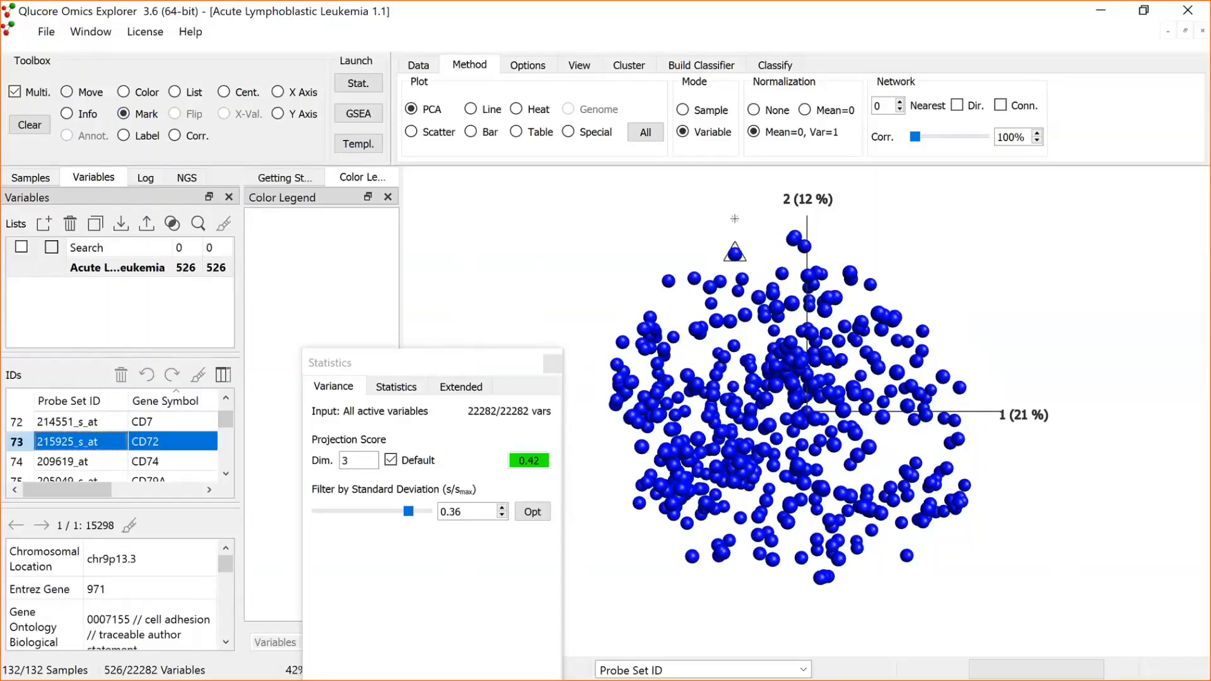
Label the marked variable in the plot and set the variable label to Gene Symbol
left_click(125, 136)
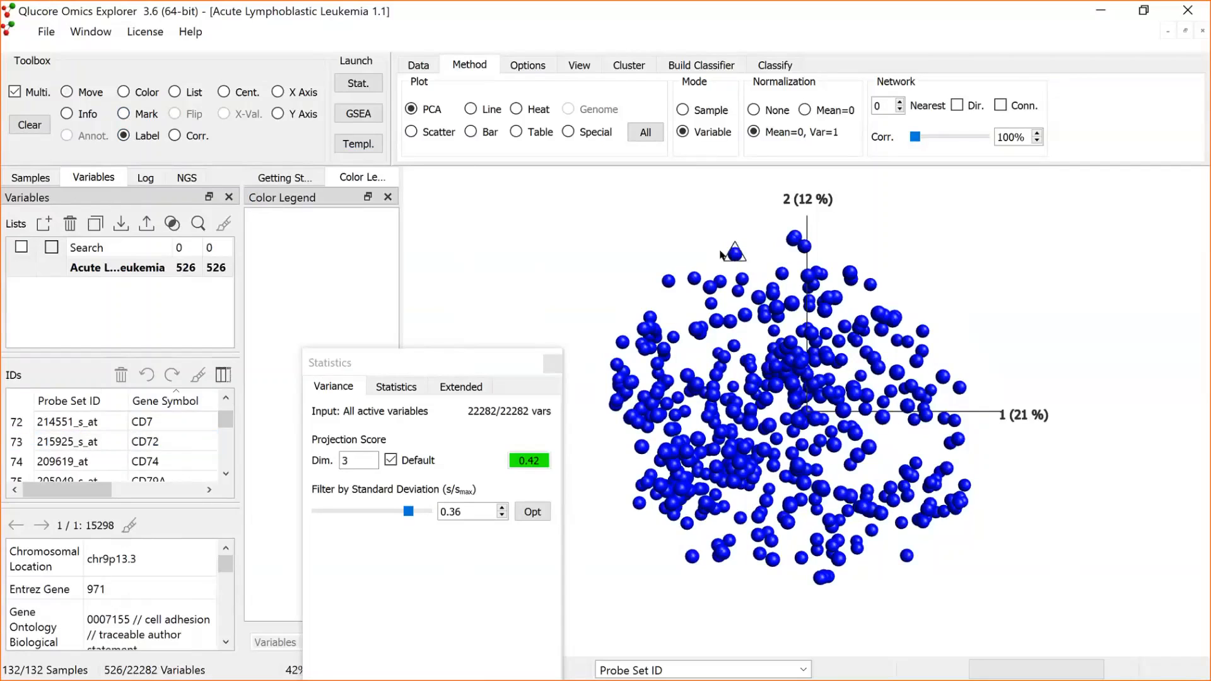
left_click(737, 253)
left_click(587, 64)
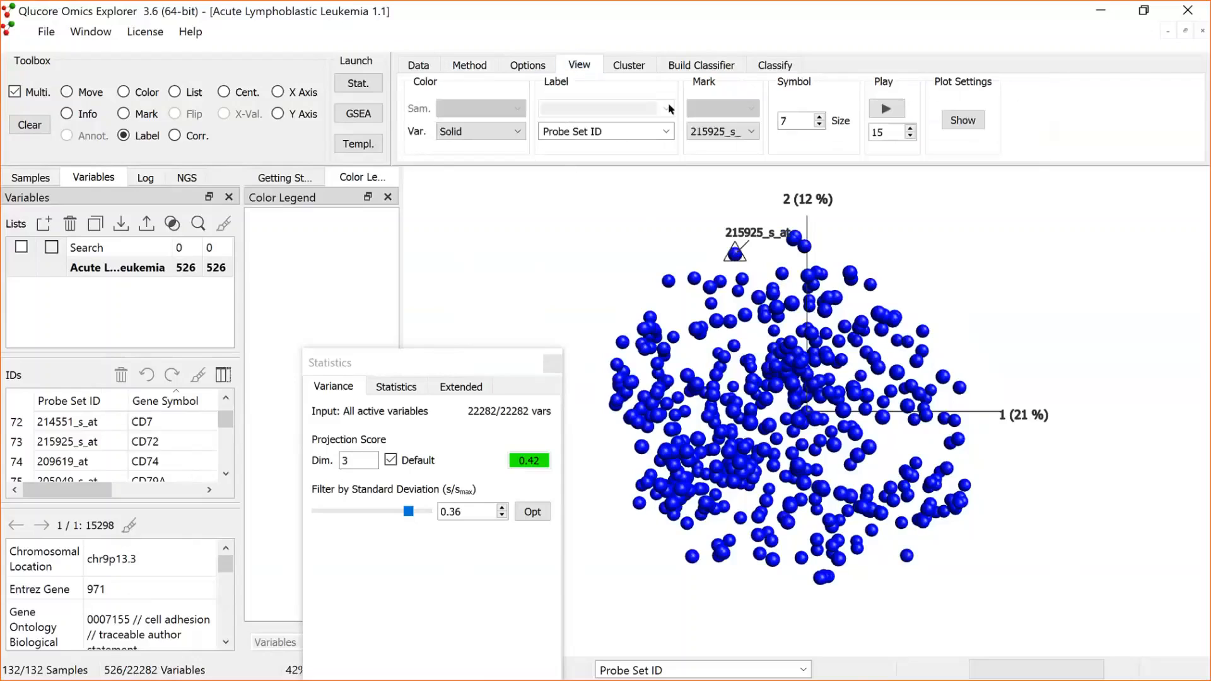
left_click(666, 132)
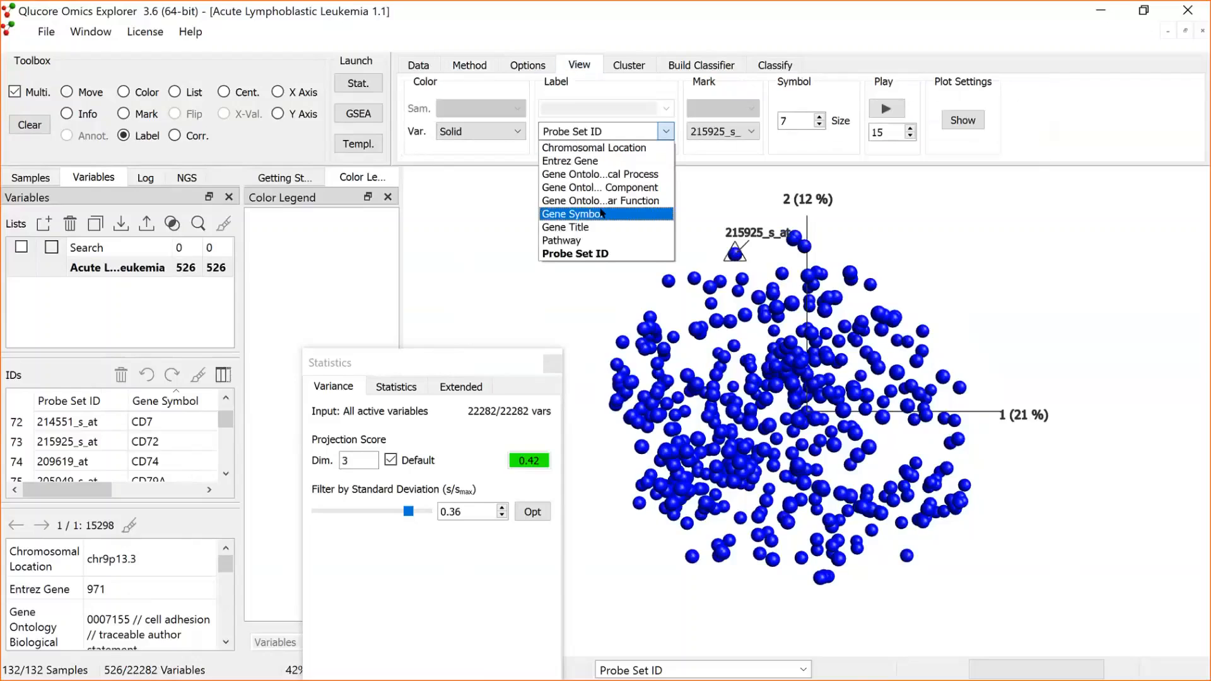
left_click(603, 215)
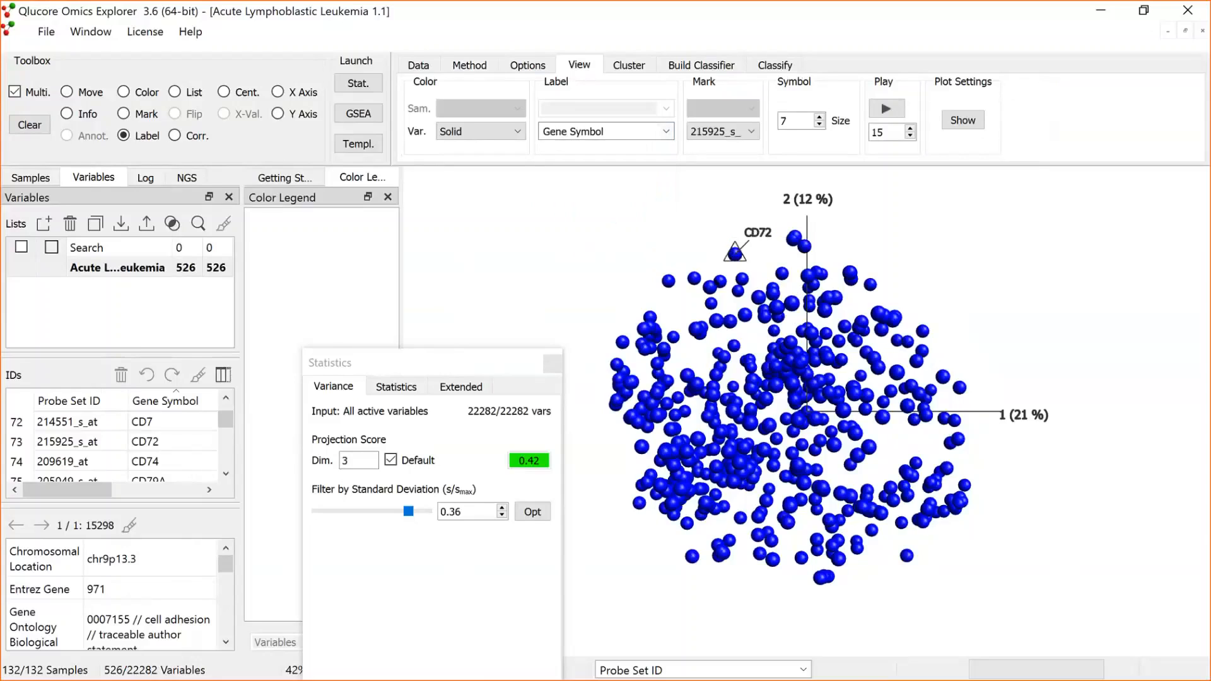
Float the Correlated Variables settings beside the plot and pick CD72 as the reference variable for the correlation
left_click(174, 137)
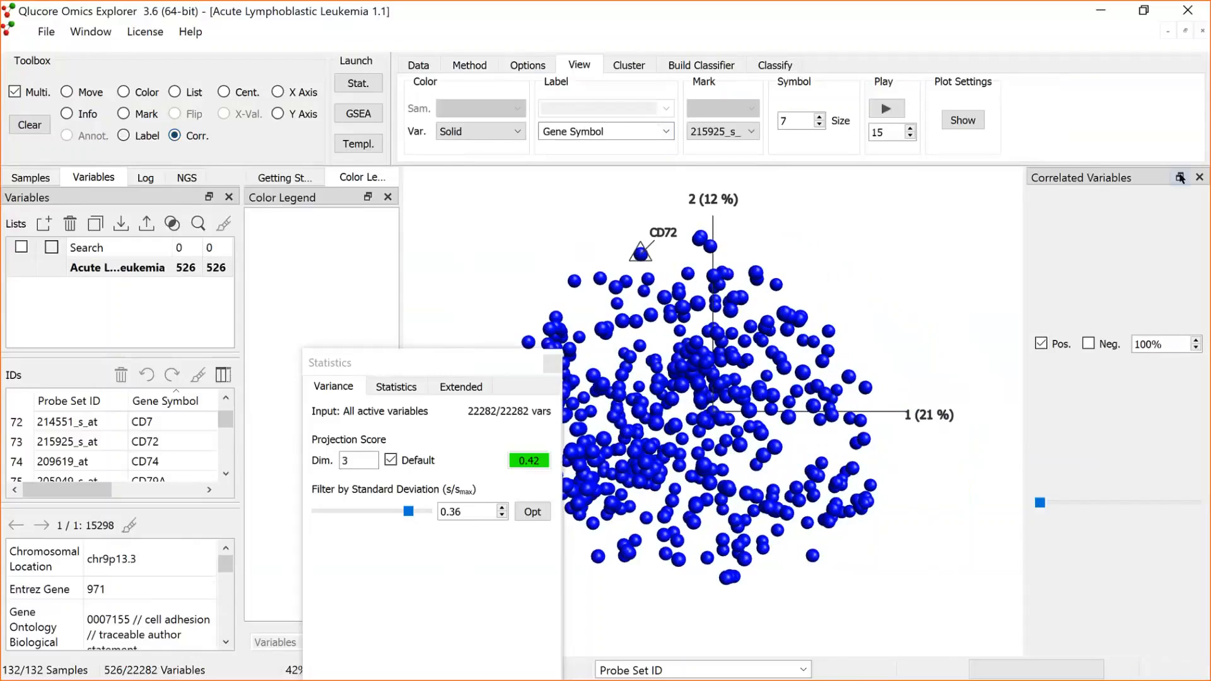
left_click(1180, 178)
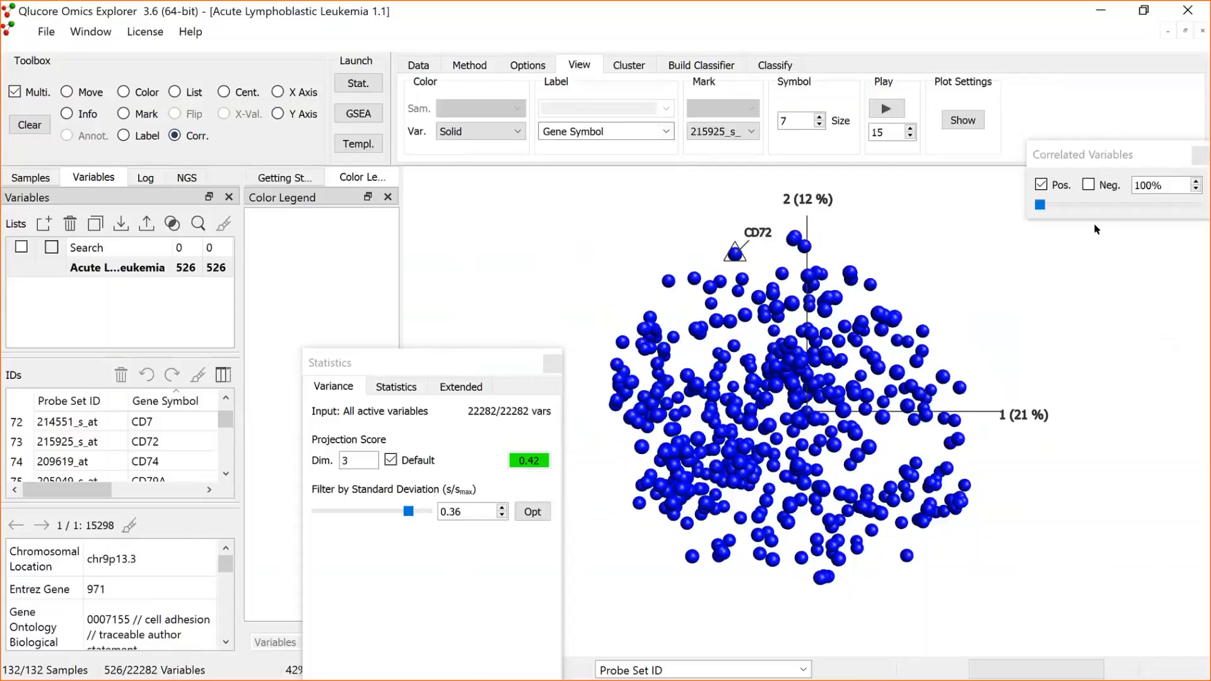
left_click_drag(1075, 156, 1045, 251)
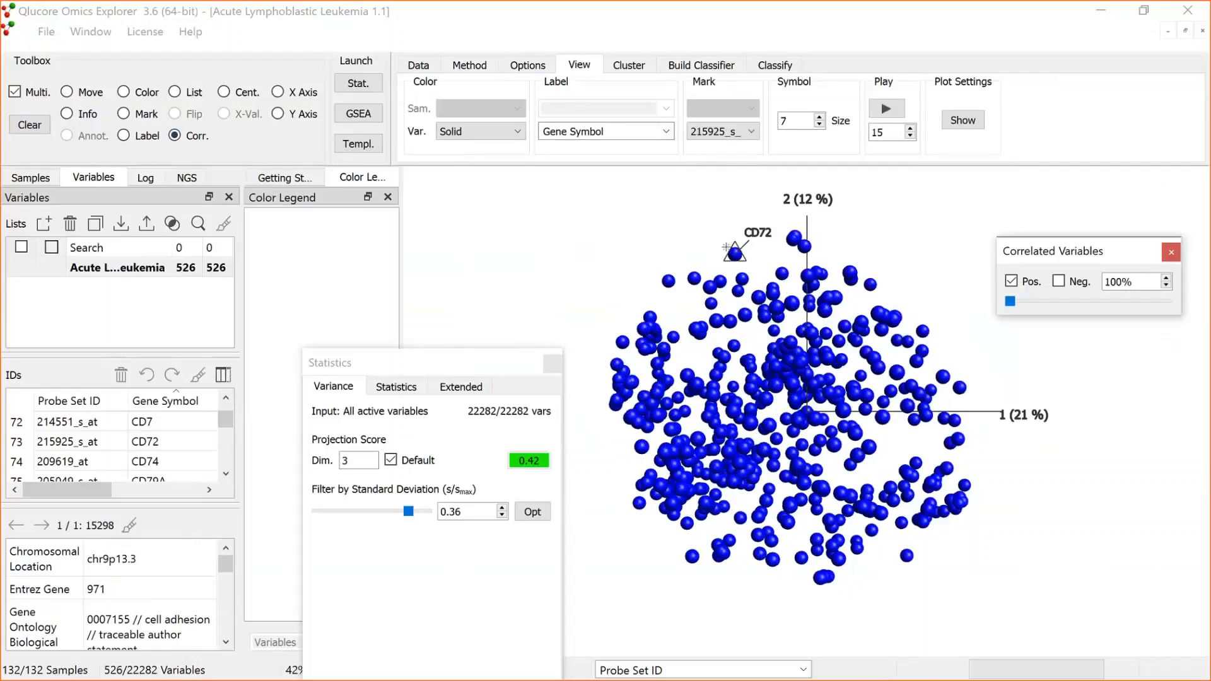
left_click(726, 247)
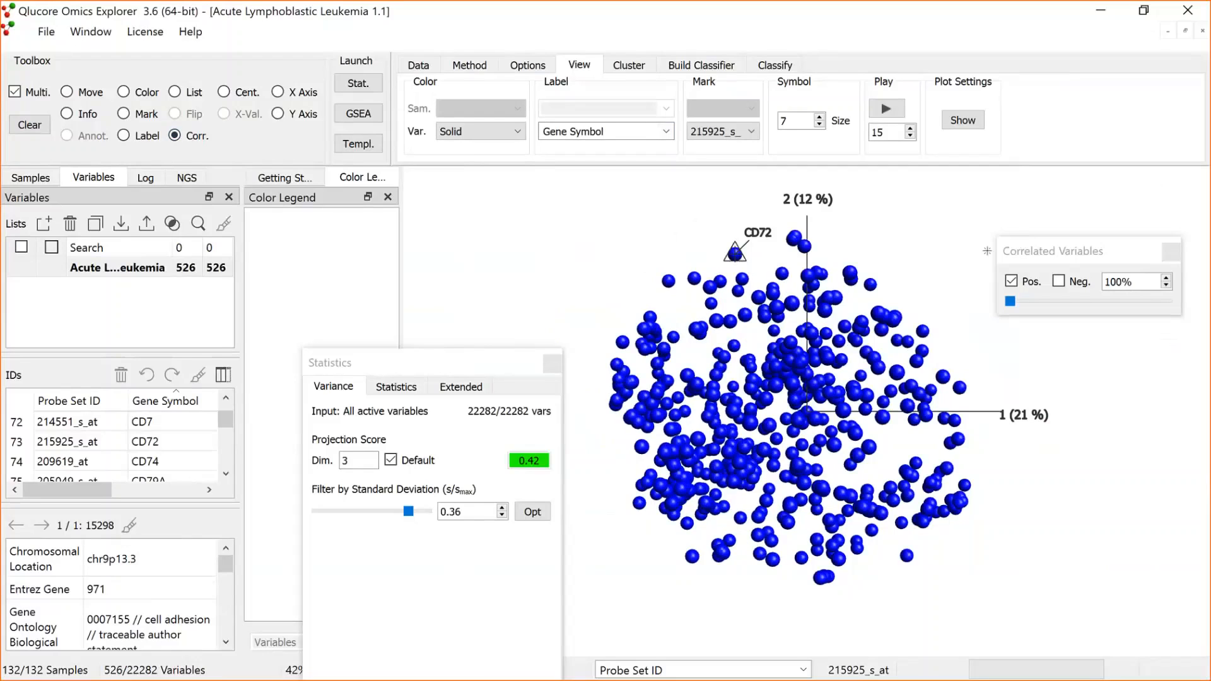
Show both positive and negative correlations with CD72 at a 63.5% cutoff, and raise the standard deviation filter to None
left_click(1010, 301)
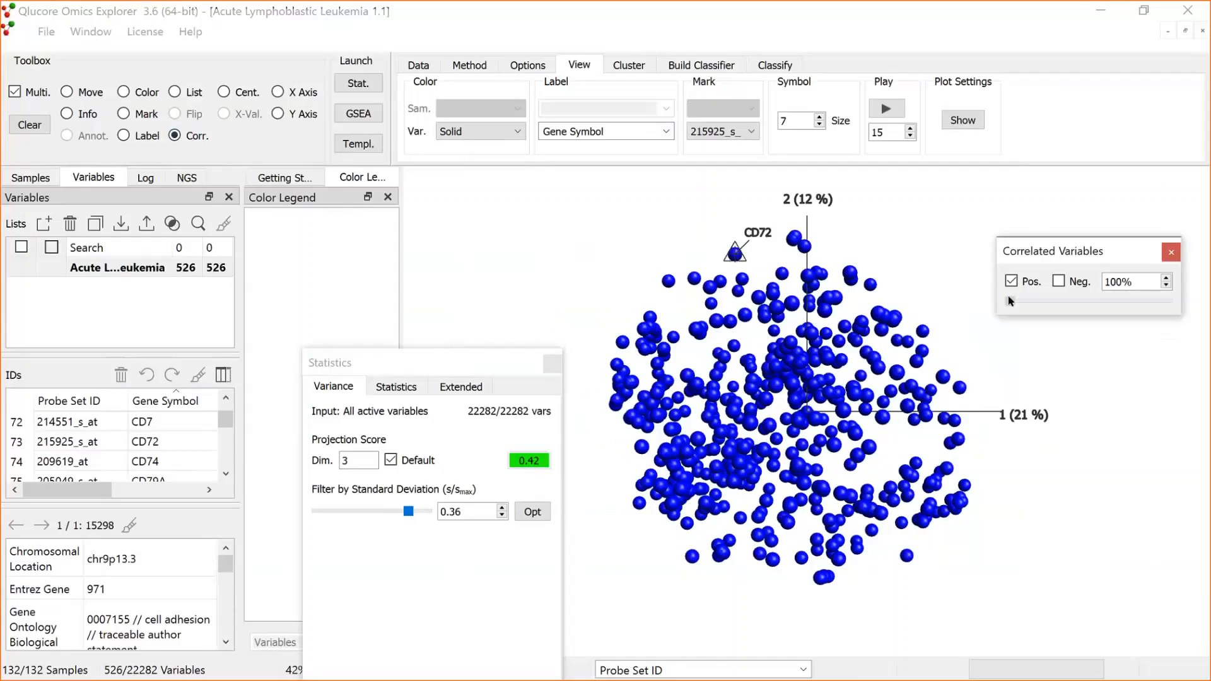
left_click_drag(1010, 301, 1067, 301)
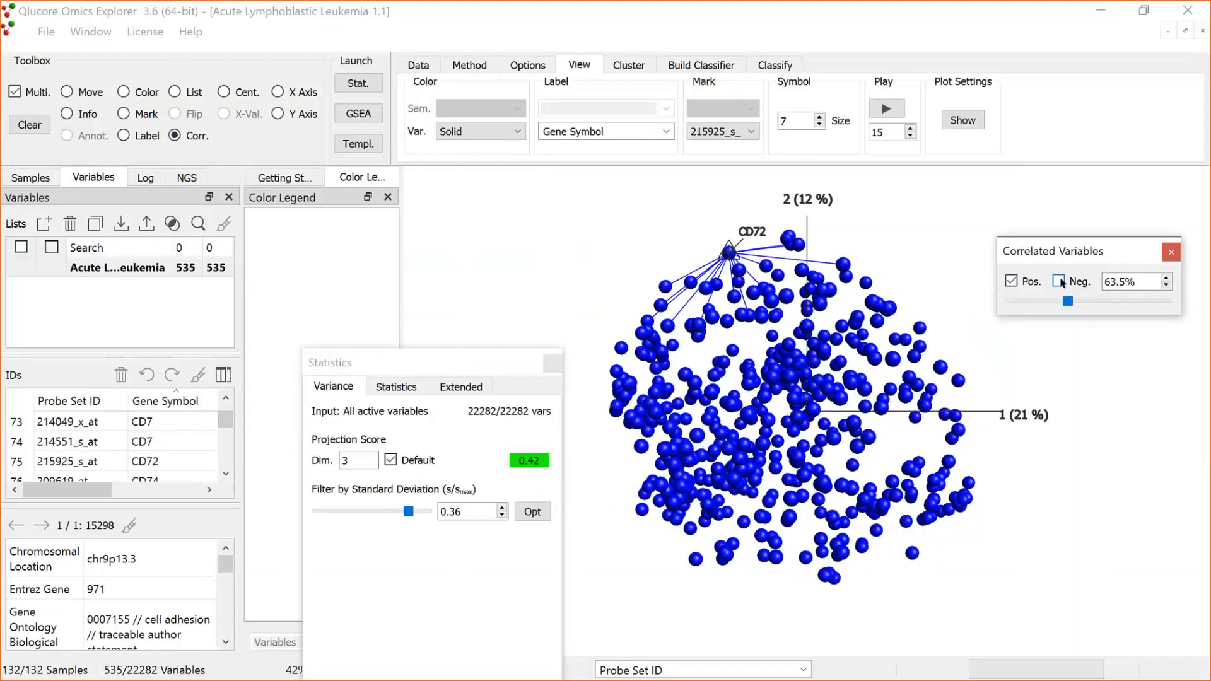
left_click(1060, 282)
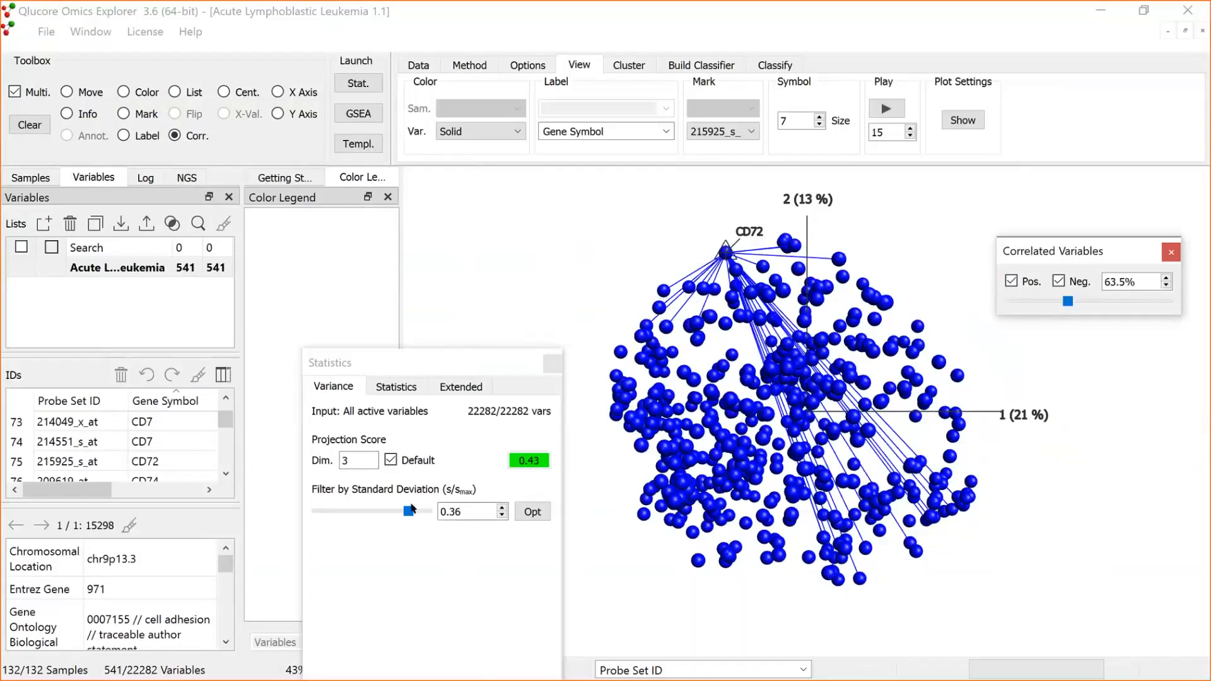
left_click_drag(409, 511, 432, 509)
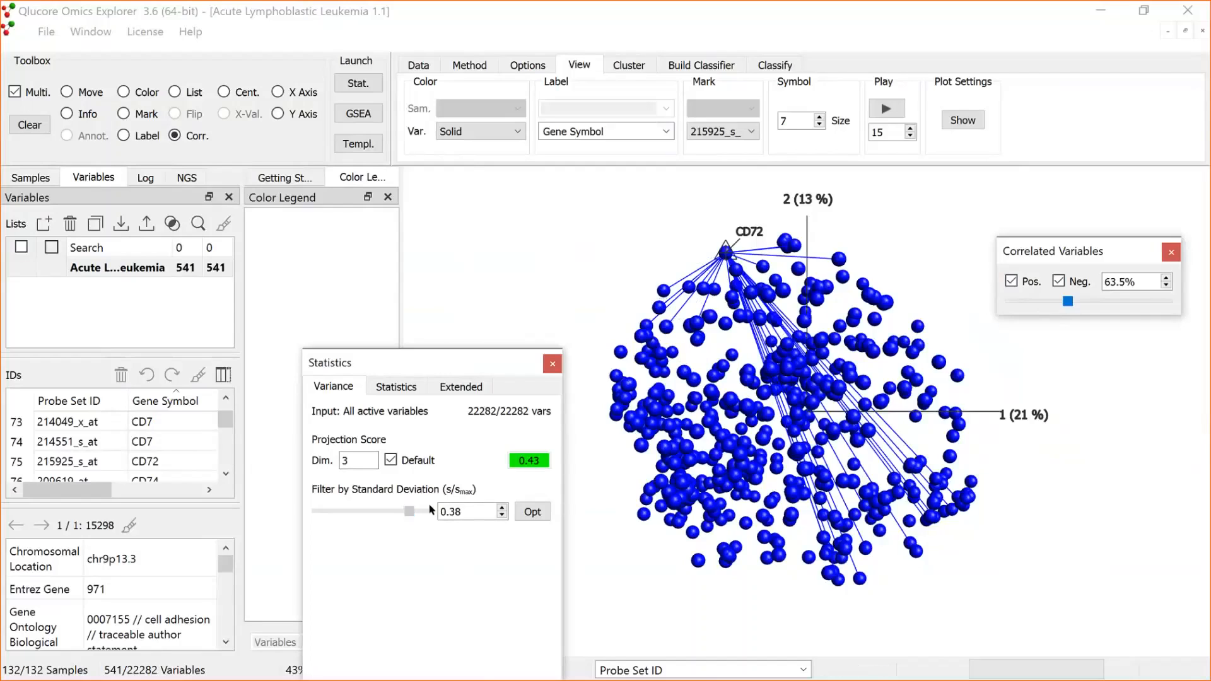
left_click(432, 510)
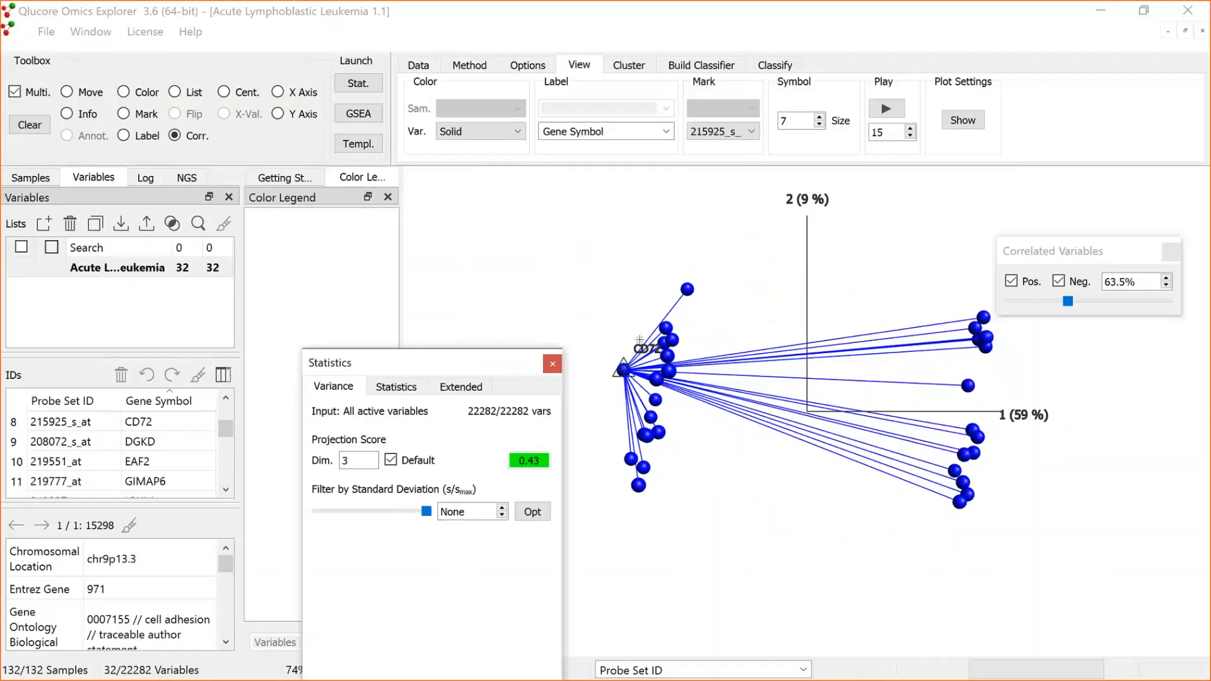
Create two new variable lists and rename the first one Pos corr CD72
left_click(68, 92)
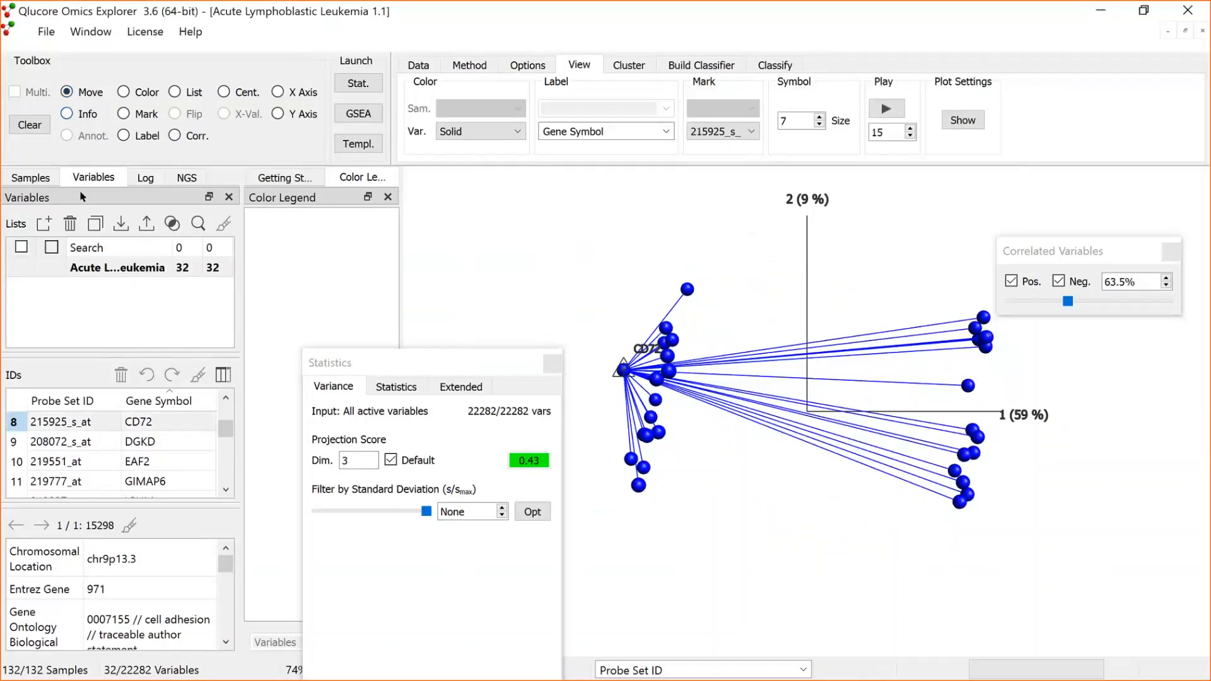
left_click(45, 225)
double_click(130, 289)
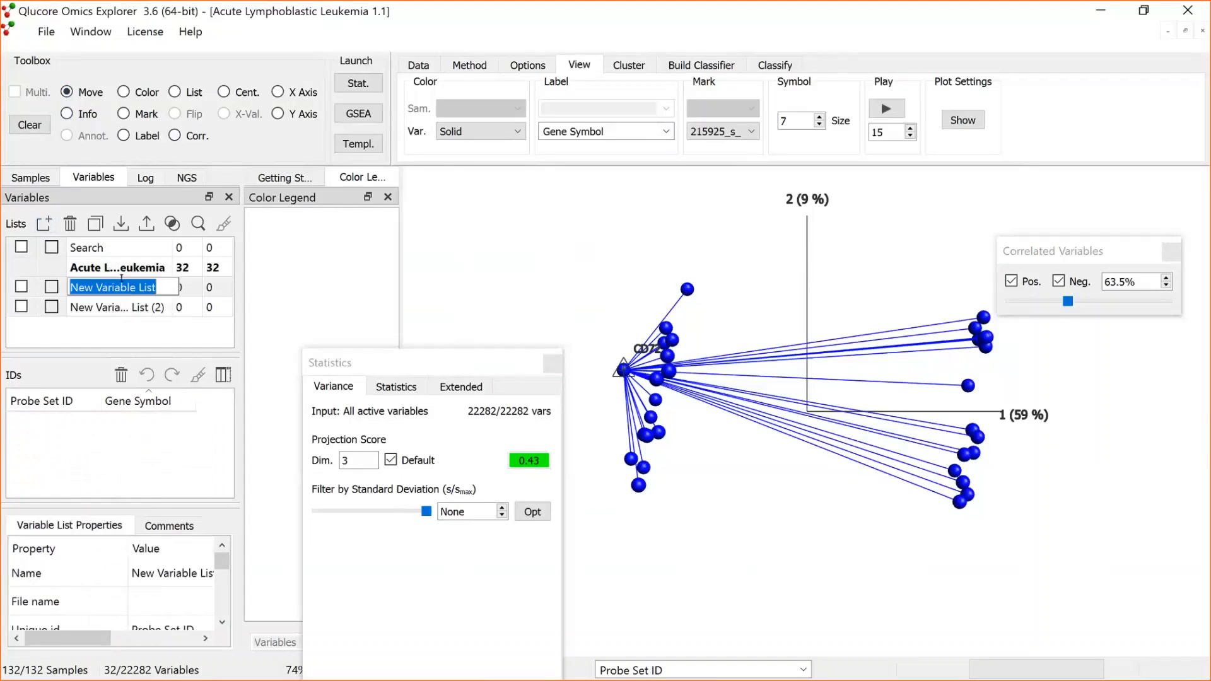
type("Pos co")
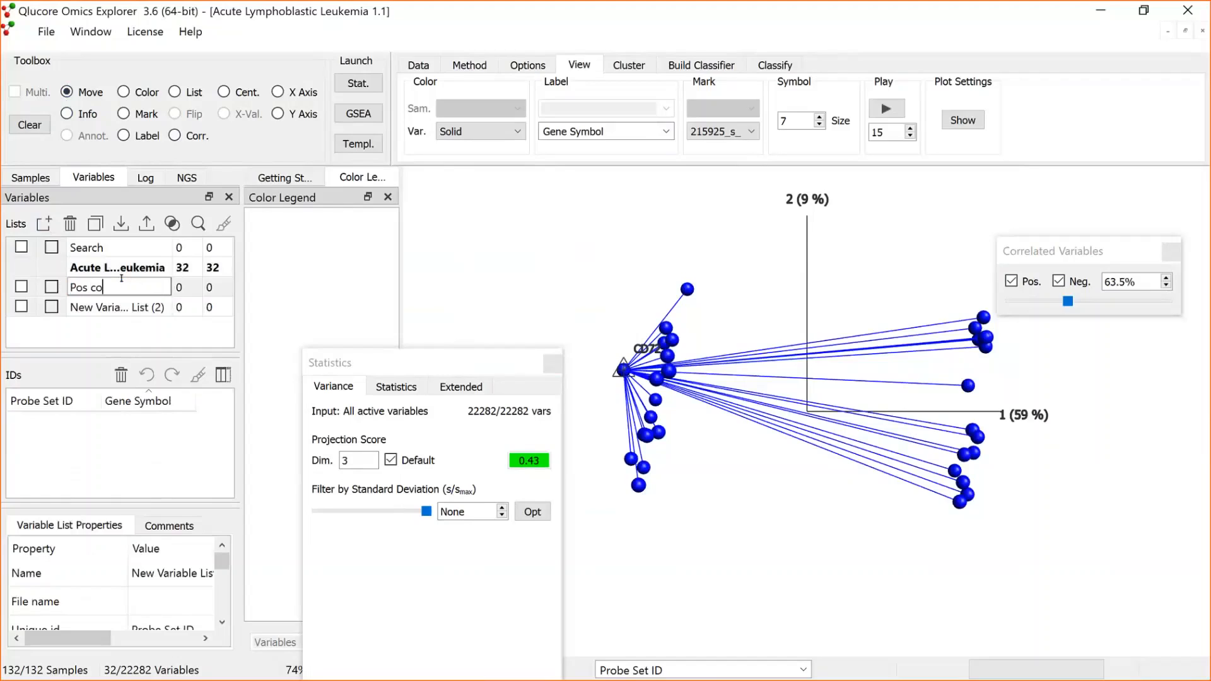
type("rr CD72")
Add the cluster of variables positively correlated with CD72 to the Pos corr CD72 list
left_click(176, 94)
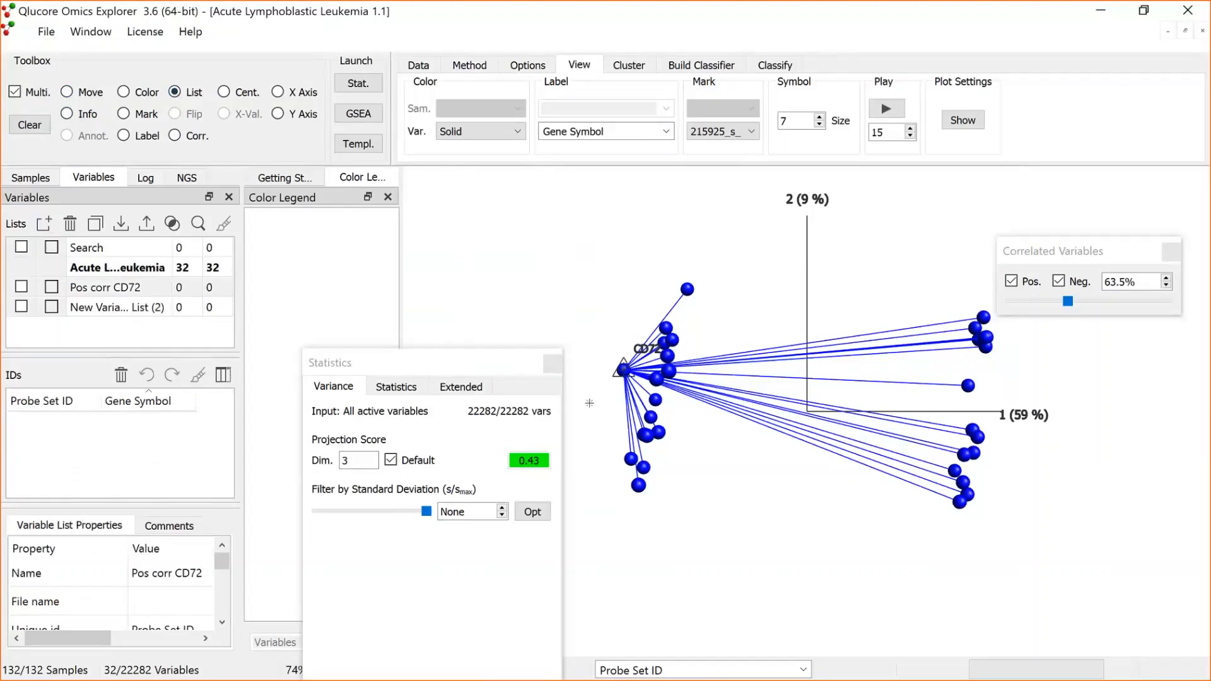
mouse_move(588, 419)
left_mouse_down()
mouse_move(748, 247)
mouse_move(678, 501)
mouse_move(588, 419)
left_mouse_up()
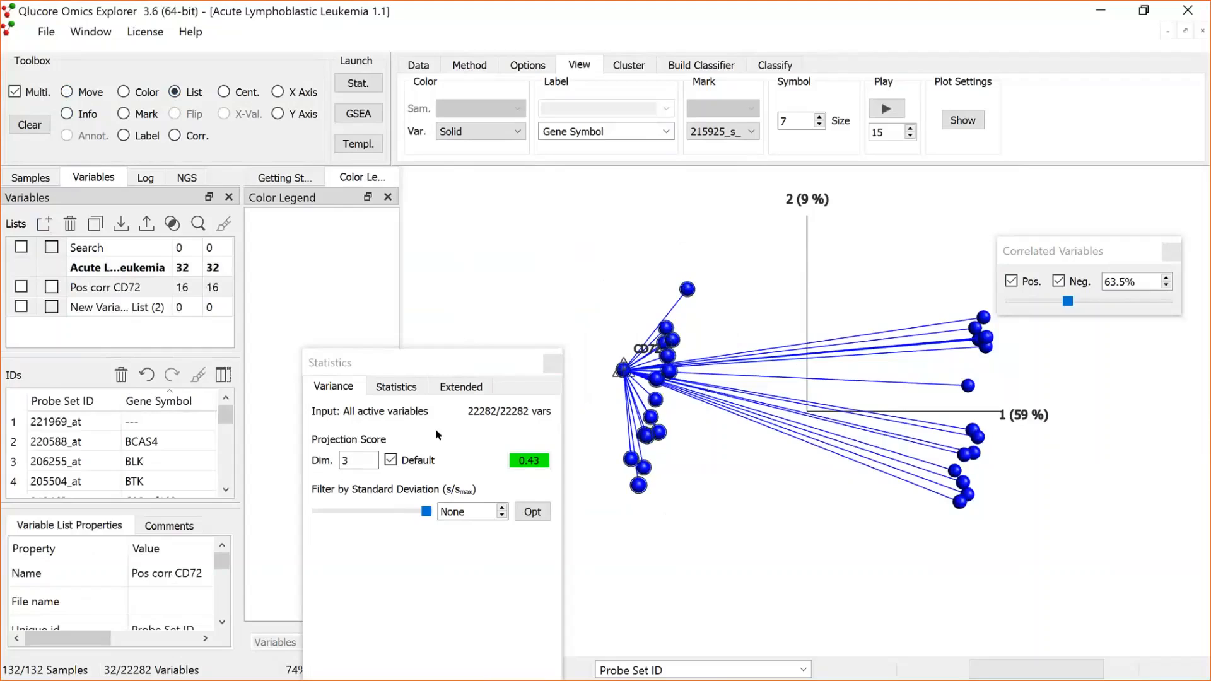
Rename the second new list Neg corr with CD72 and add the cluster of negatively correlated variables to it
double_click(92, 308)
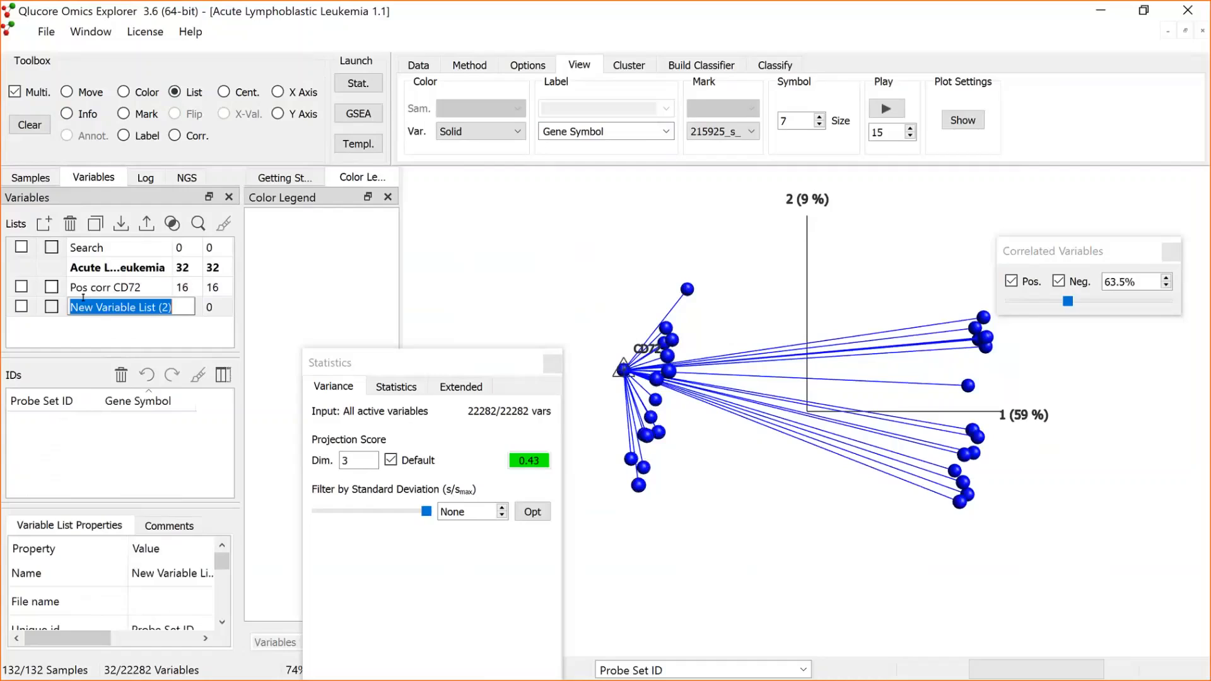
type("Neg c")
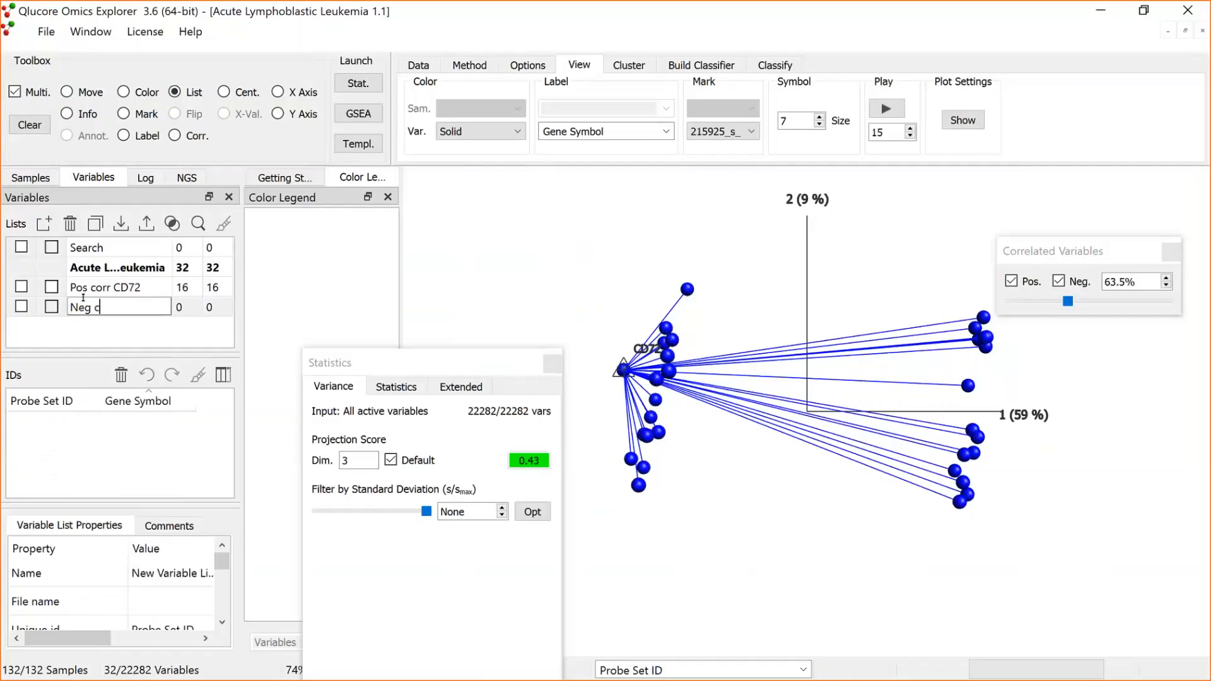
type("orr with CD72")
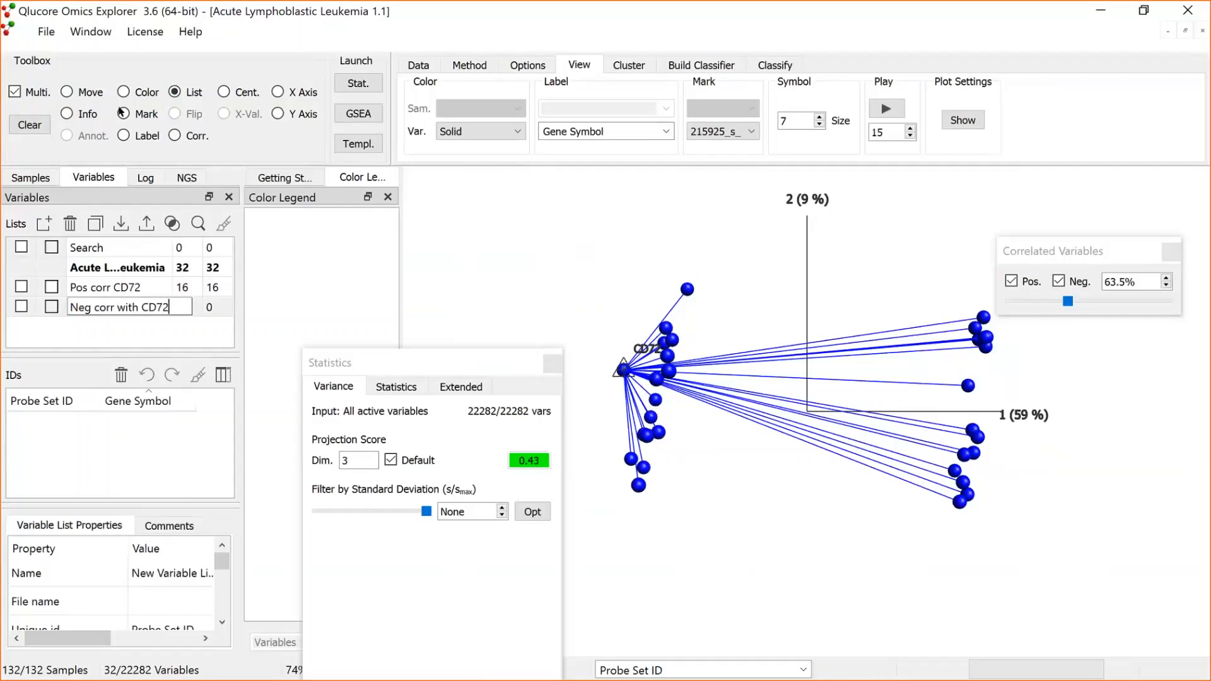
mouse_move(910, 512)
left_mouse_down()
mouse_move(958, 360)
mouse_move(1018, 324)
mouse_move(1022, 521)
mouse_move(902, 507)
left_mouse_up()
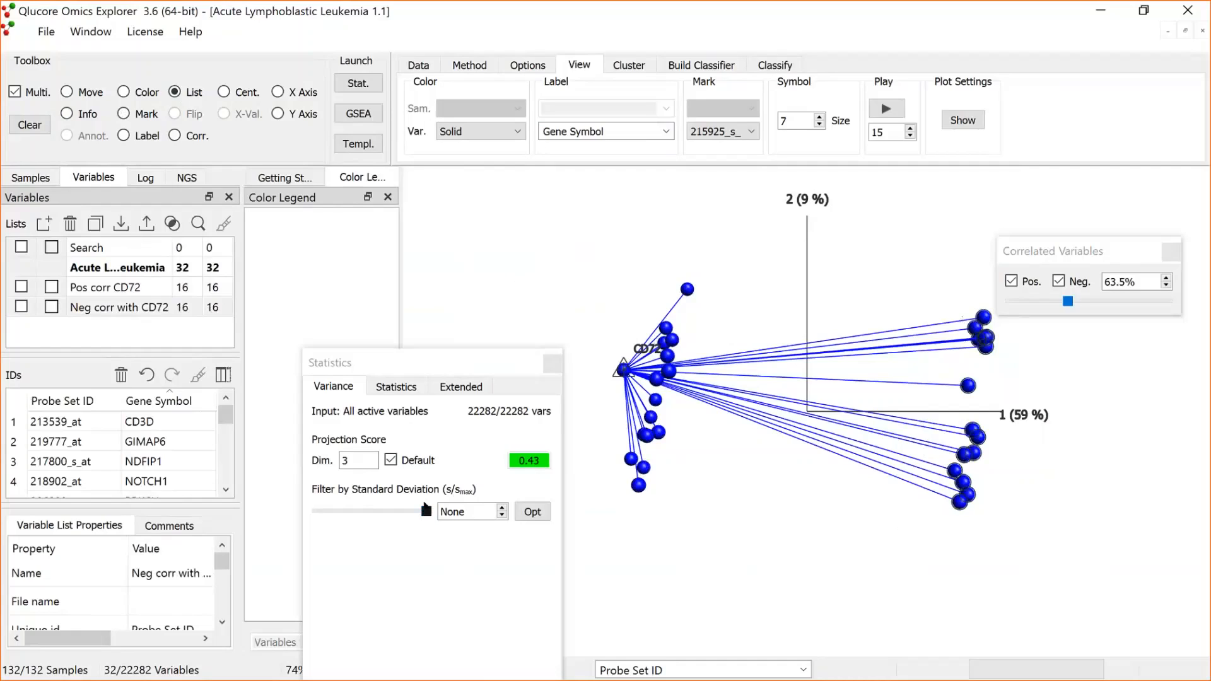
Lower the standard deviation filter to 0 and clear the CD72 correlation from the plot
left_click_drag(427, 511, 353, 511)
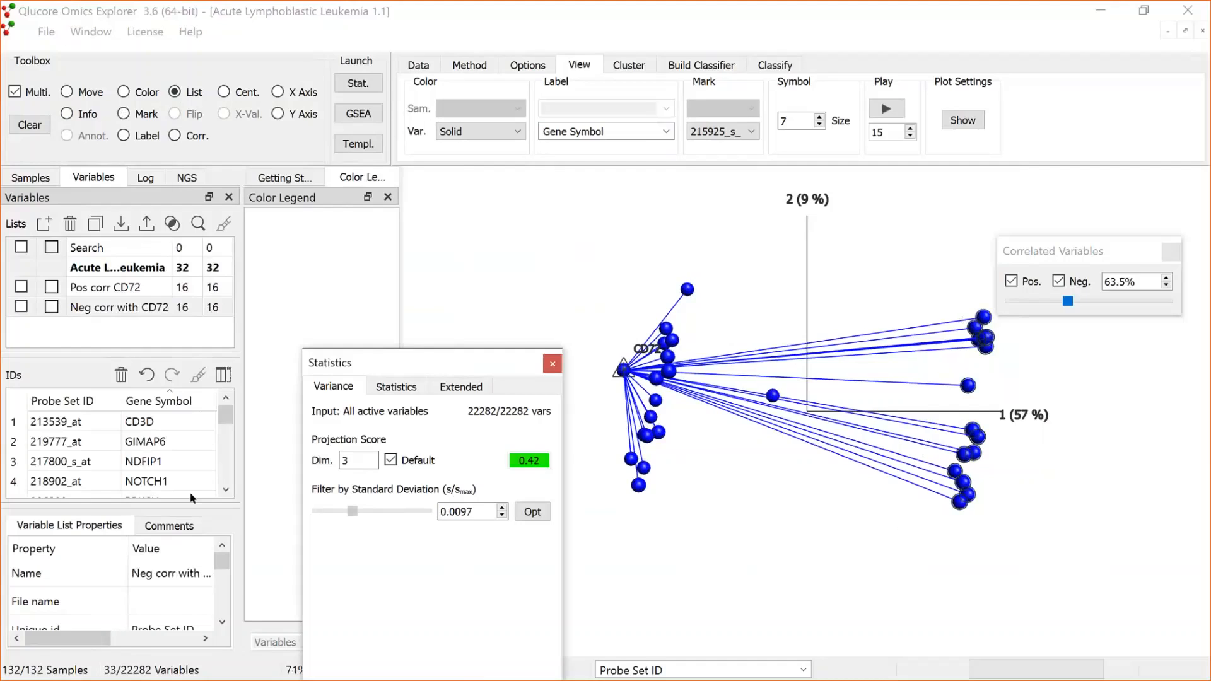
left_click_drag(192, 498, 190, 498)
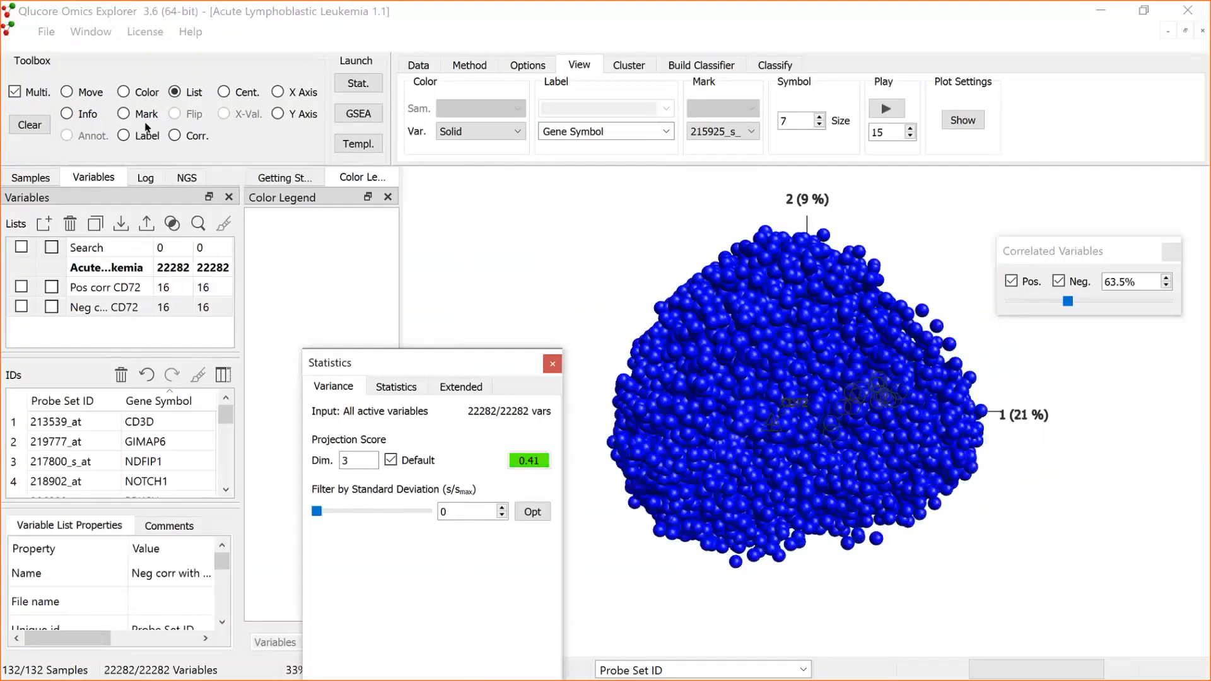
left_click(177, 137)
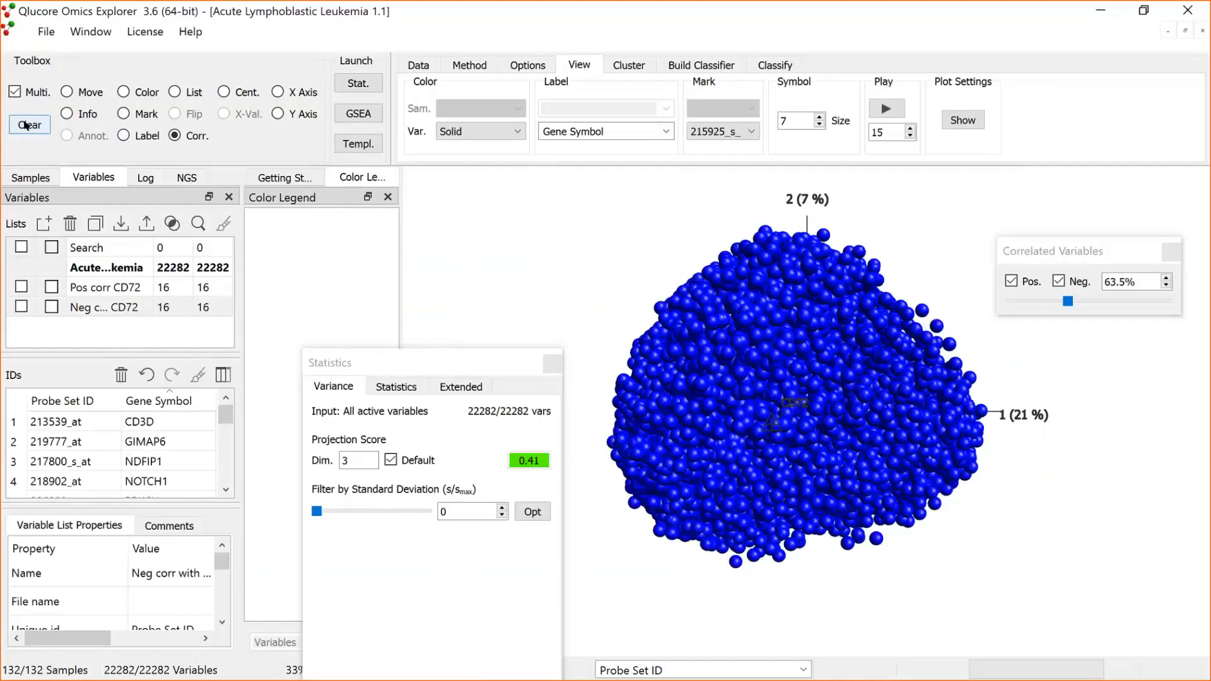
left_click(70, 92)
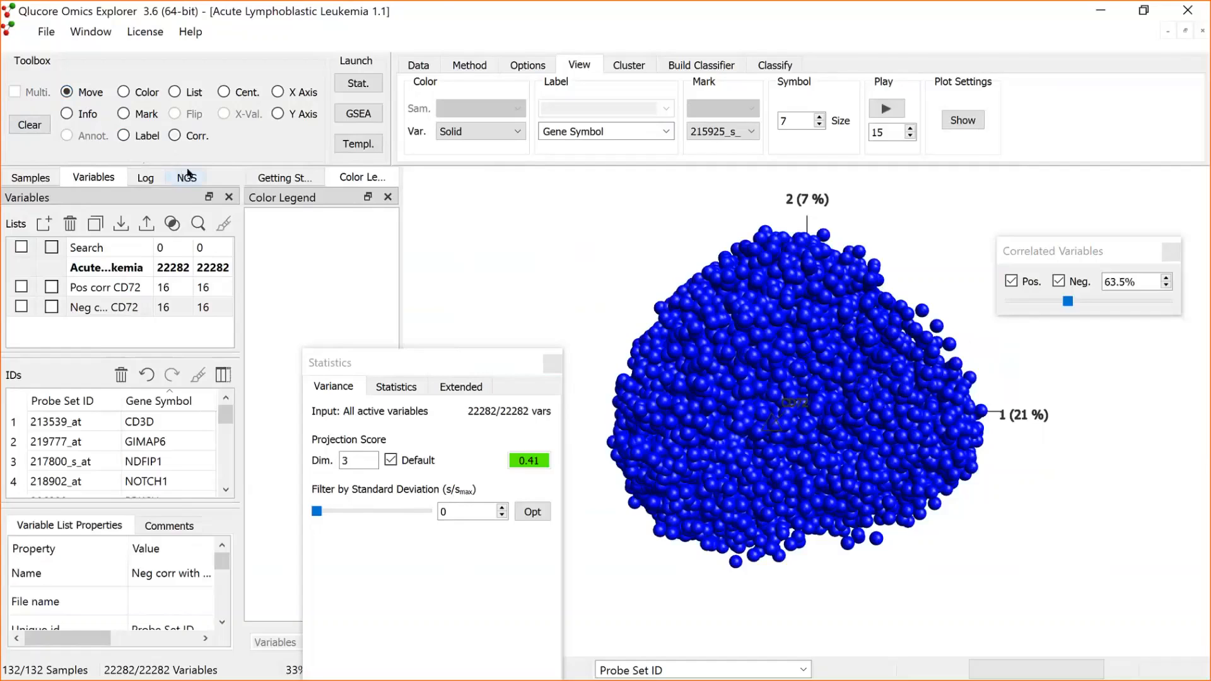
Switch to PowerPoint, start the slide show at Correlation workflow 1 and advance to the Correlation workflow 2 slide
key("alt+Tab")
key("alt+Tab")
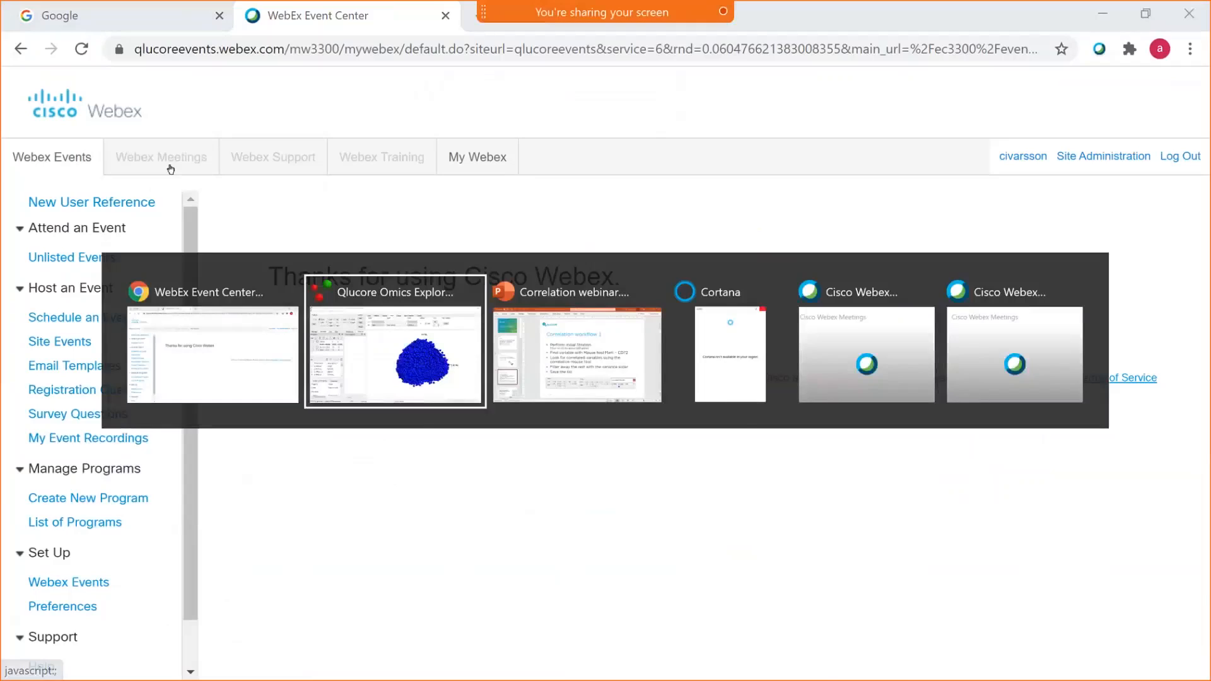
key("alt+Tab")
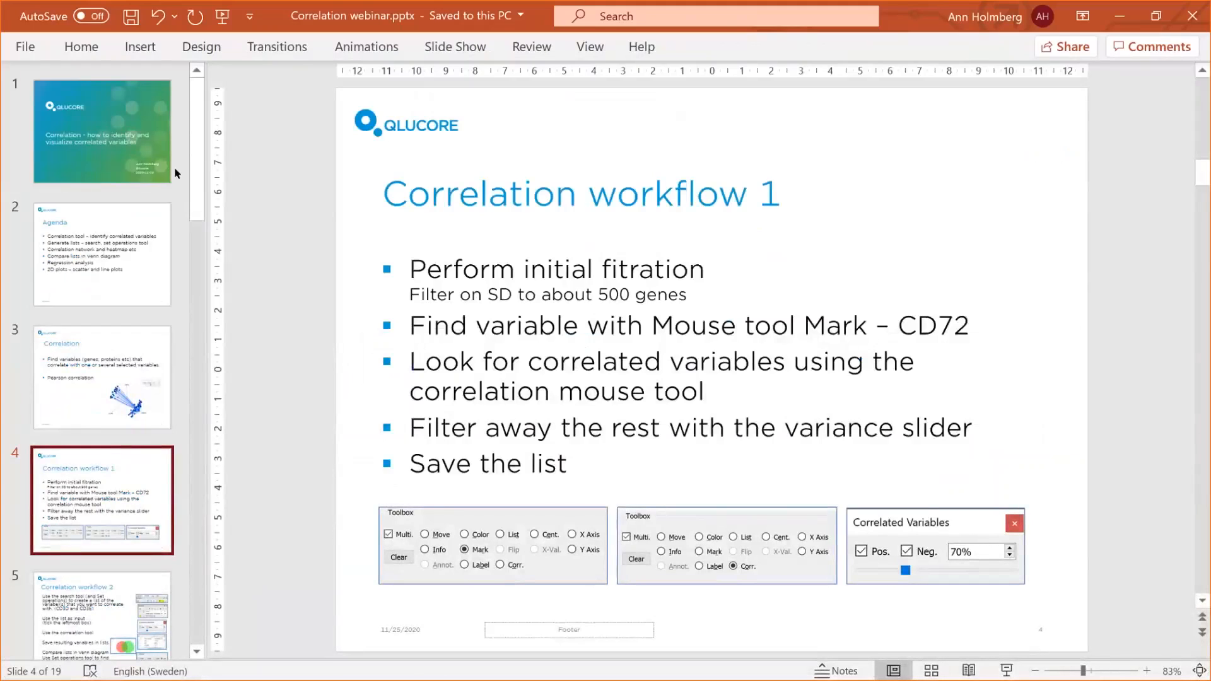
key("alt+Tab")
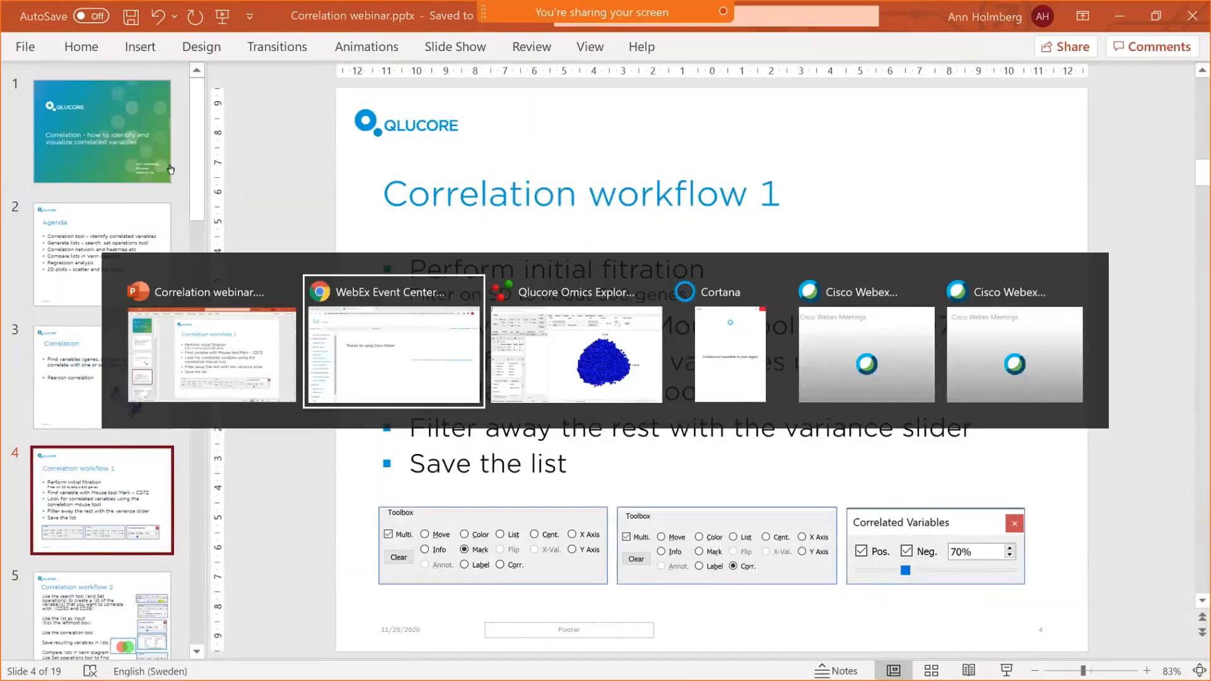
key("alt+Tab")
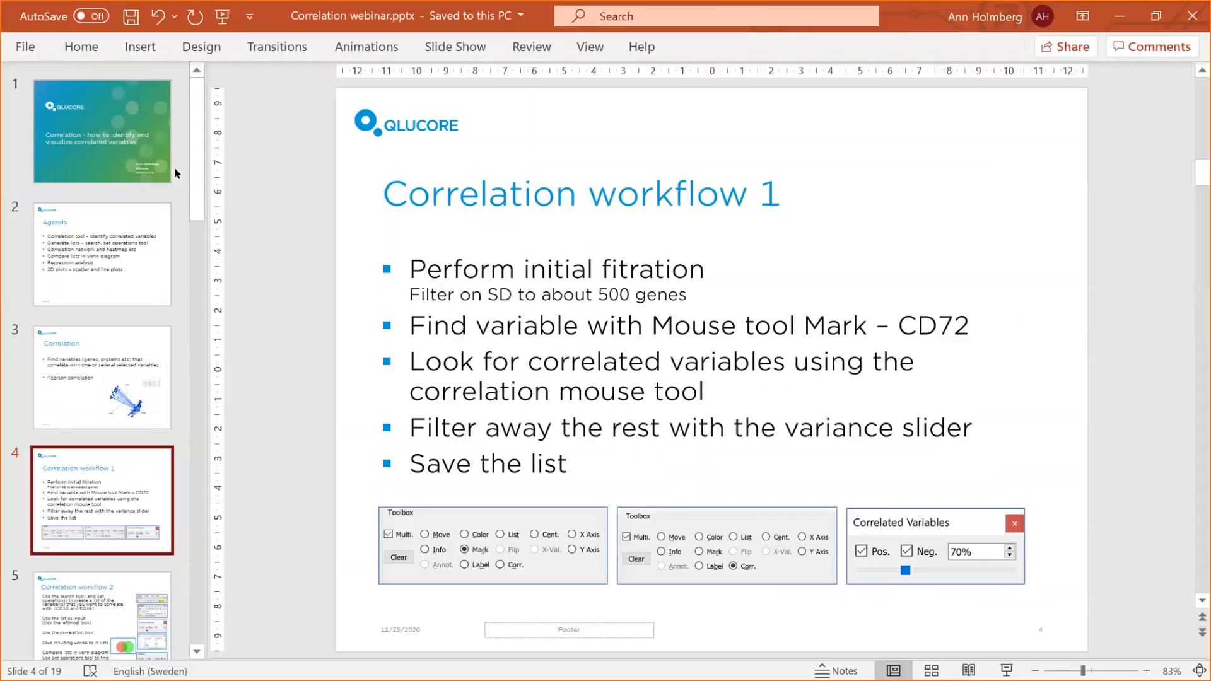
key("shift+F5")
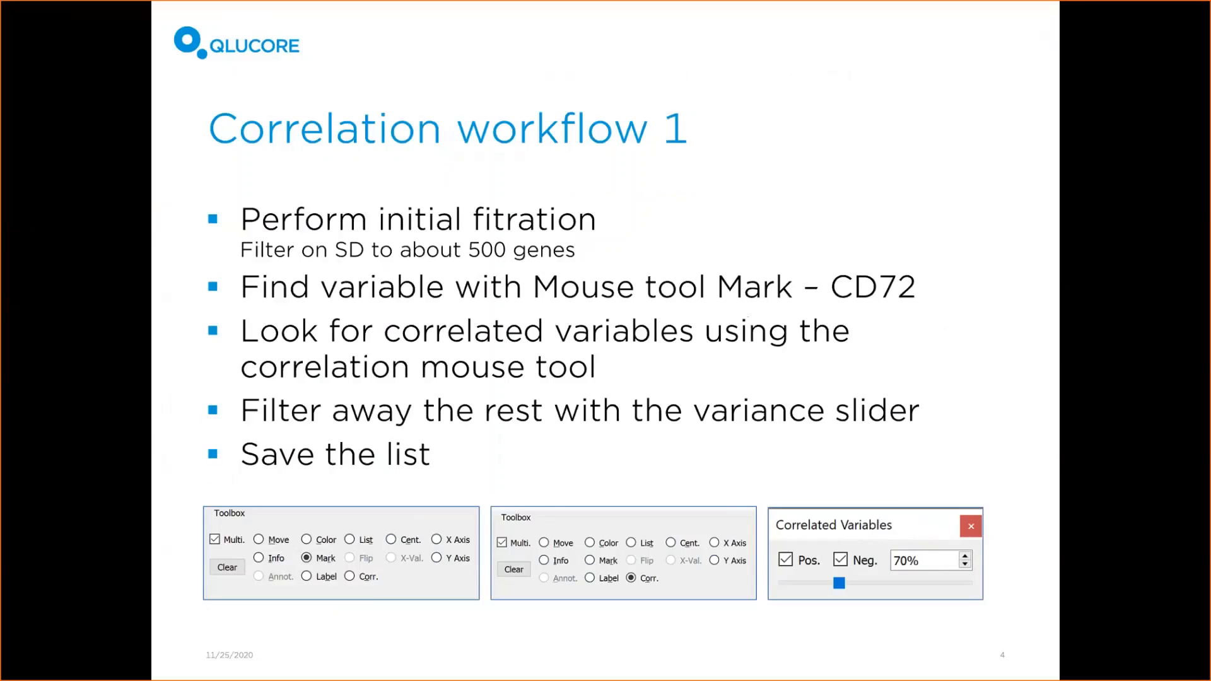
key("Right")
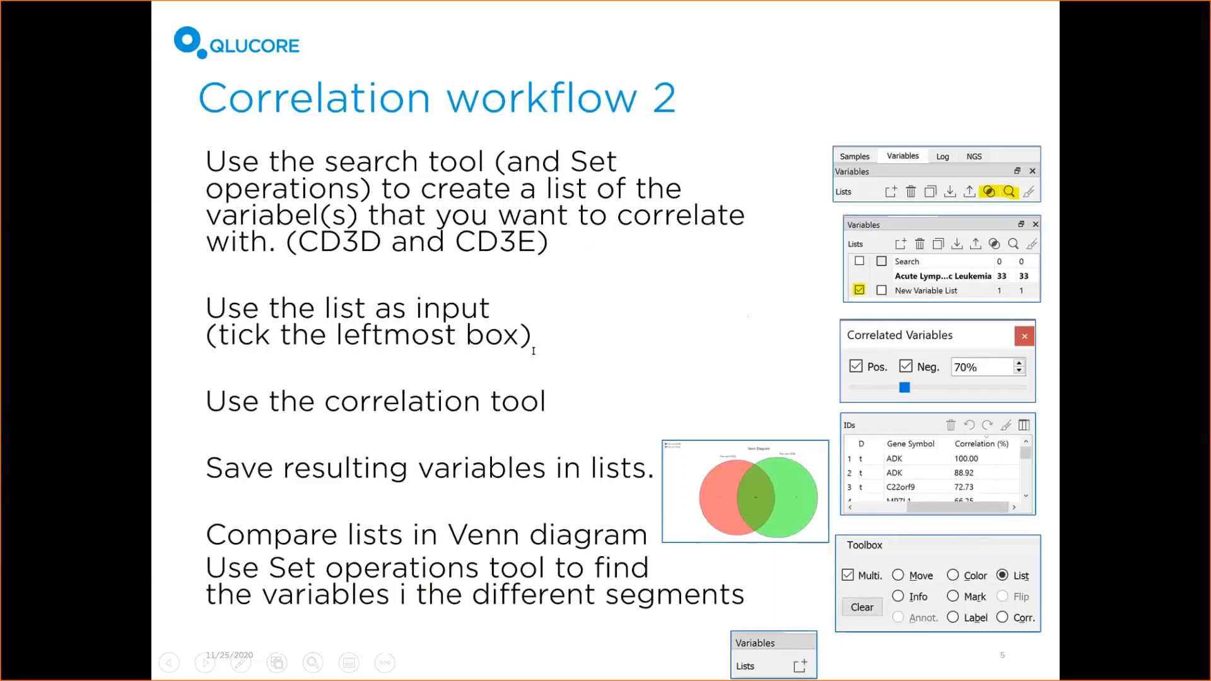
Switch back to Qlucore Omics Explorer and search the variables by Gene Symbol for CD3D
key("alt+Tab")
key("alt+Tab")
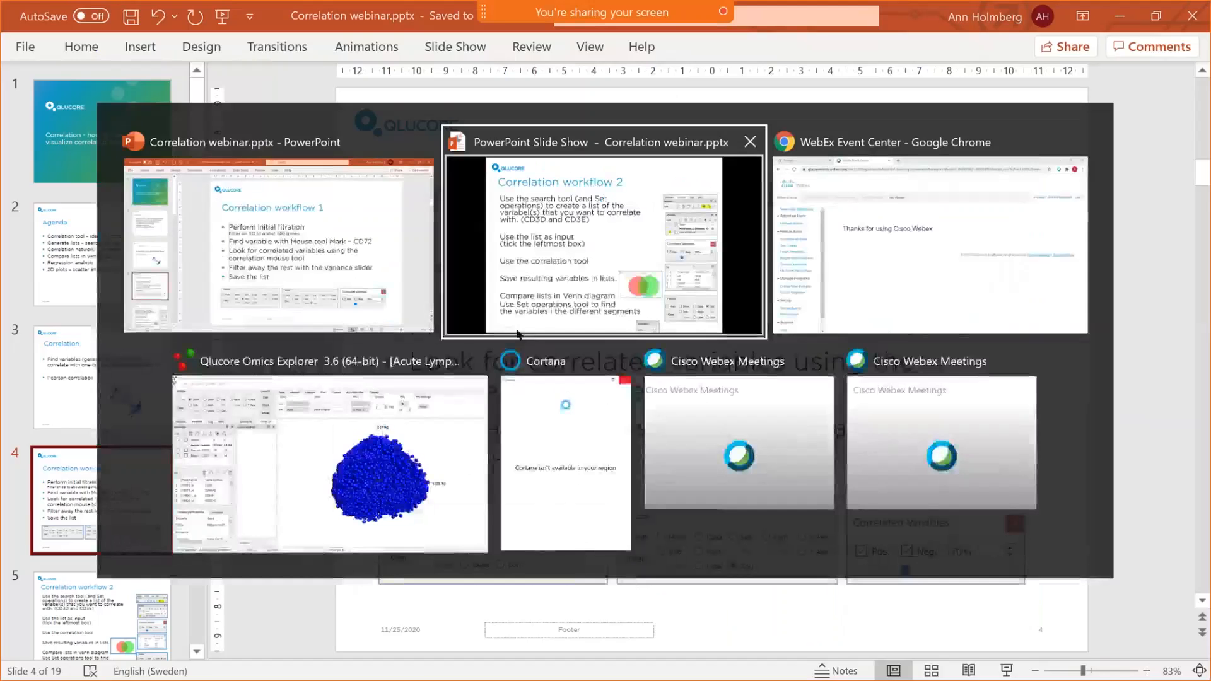
key("Tab")
key("Tab")
left_click(414, 355)
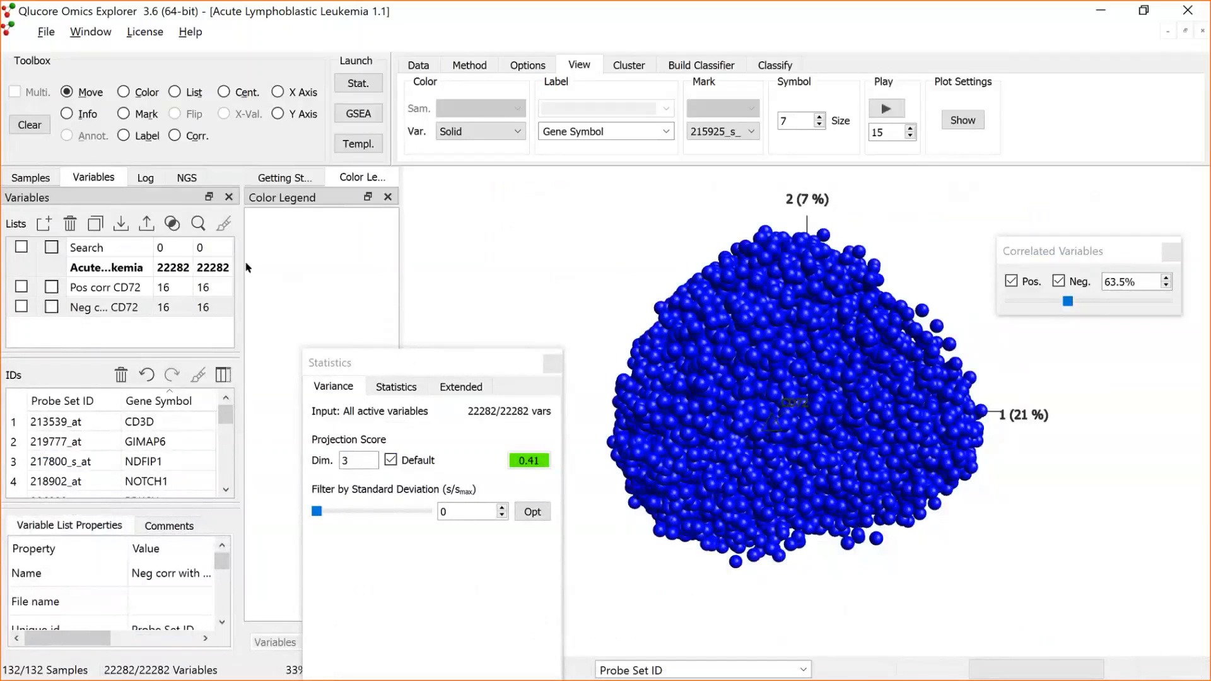
left_click(198, 223)
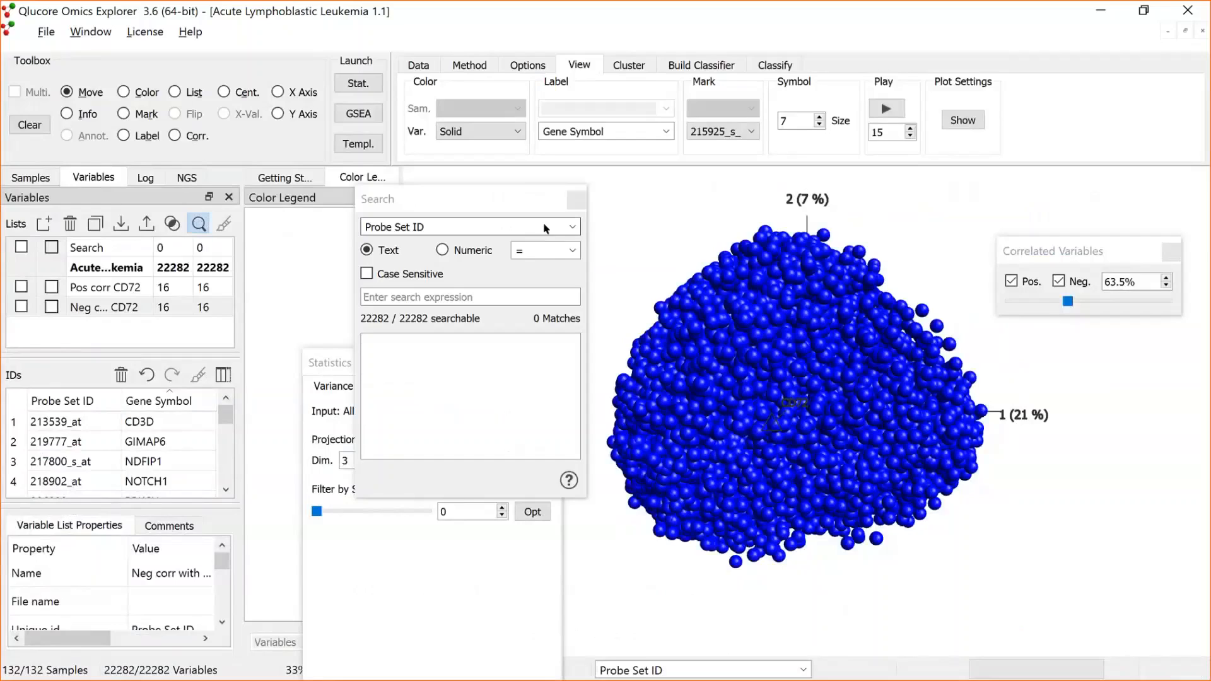
left_click(574, 228)
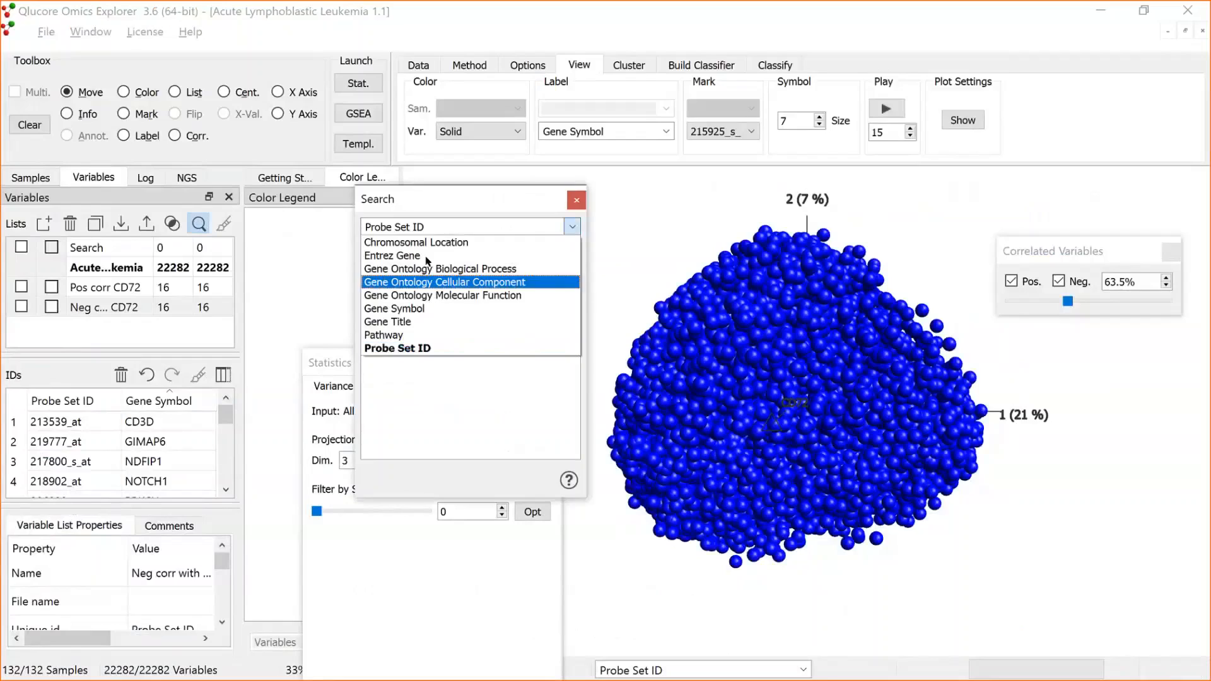
left_click(403, 309)
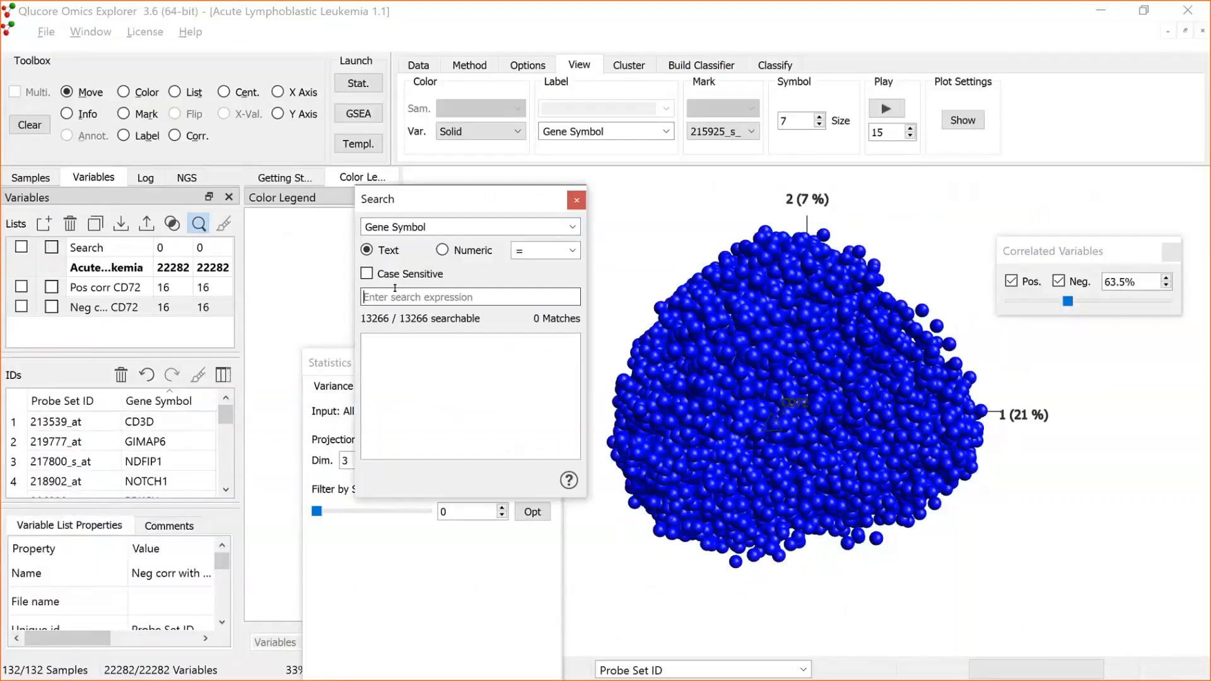
type("CD3D")
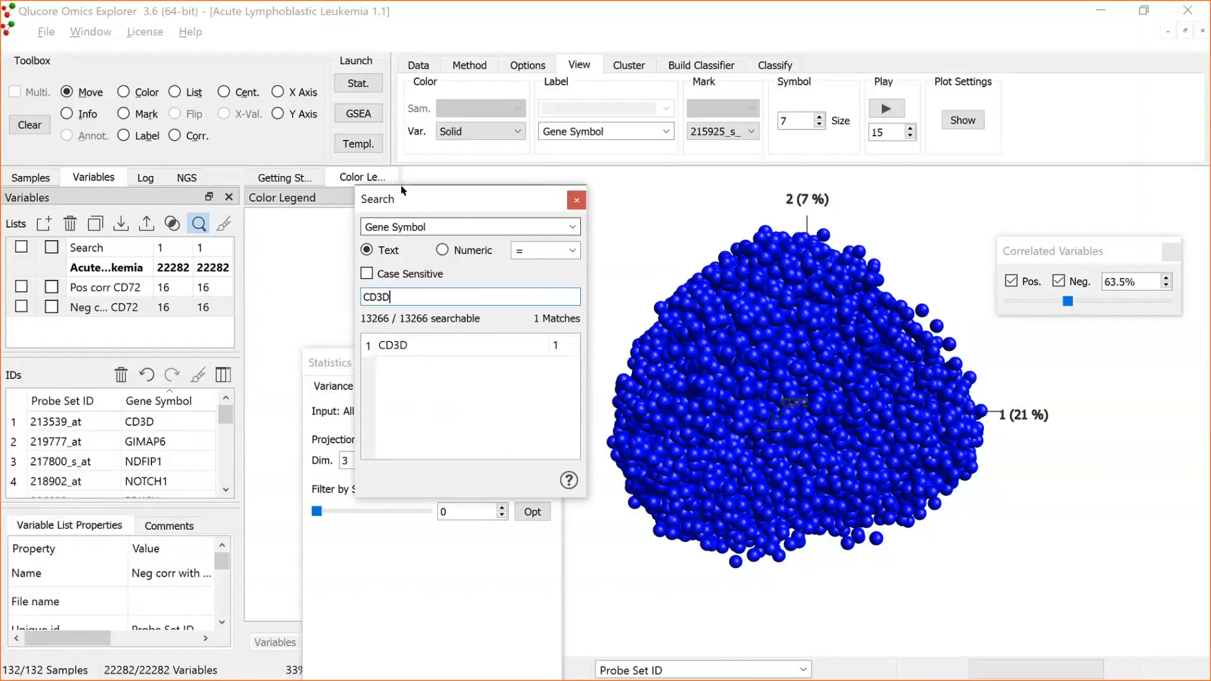
Duplicate the Search list and rename the copy CD3D
left_click(115, 253)
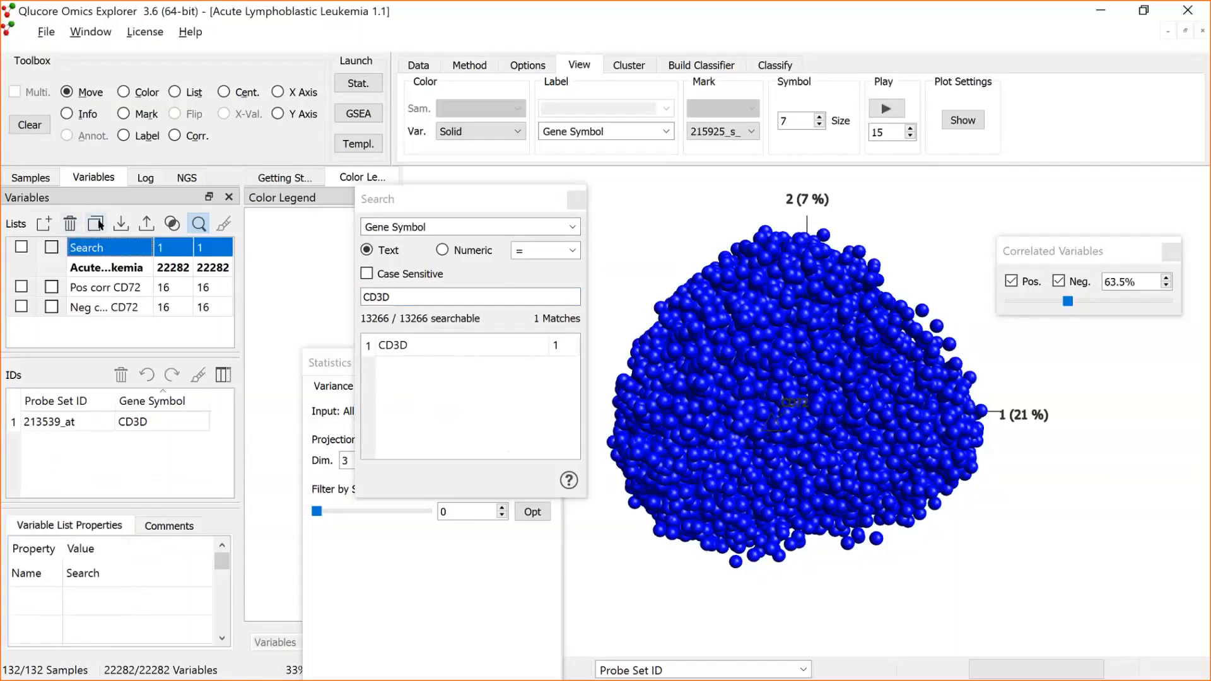
left_click(95, 224)
double_click(111, 324)
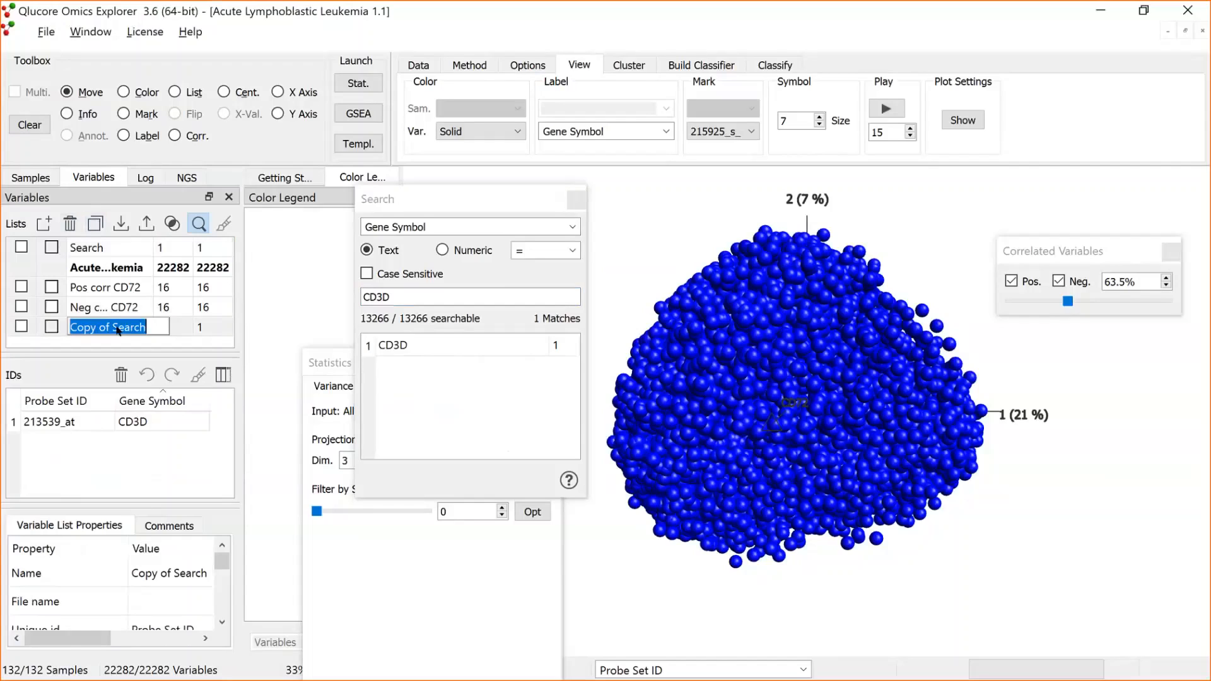
type("C")
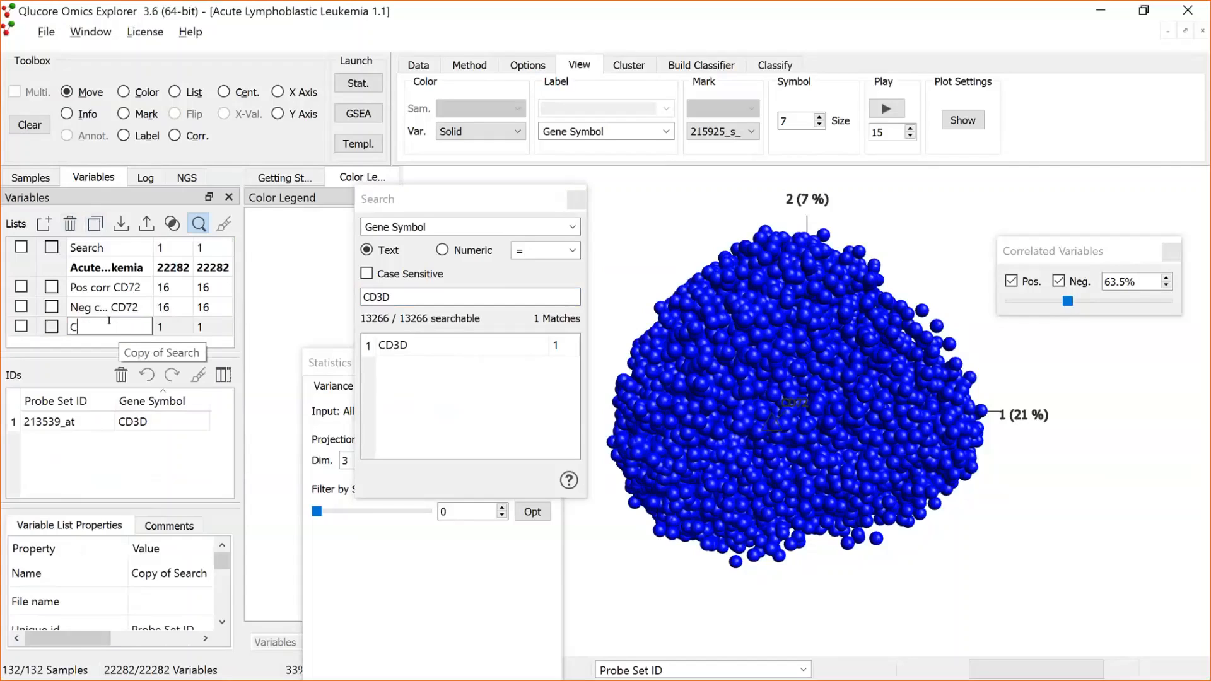
type("D3D")
Change the Gene Symbol search expression to CD3e
left_click(396, 291)
key("BackSpace")
type("e")
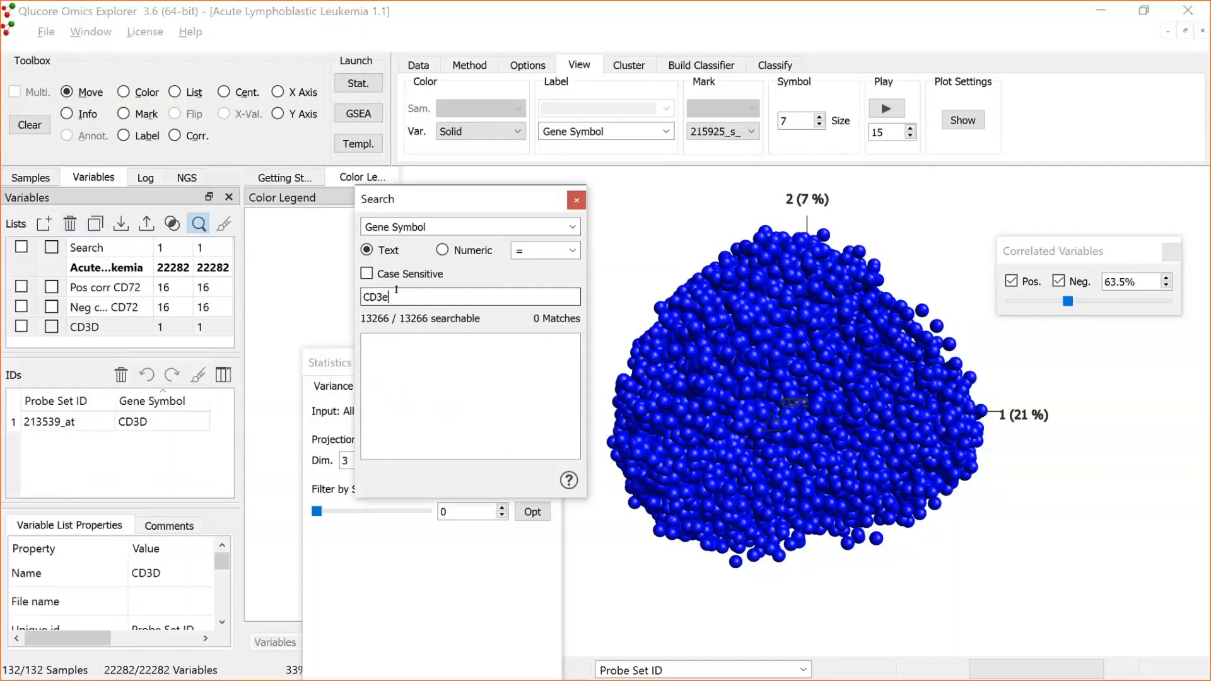
Duplicate the Search list again, rename the copy CD3E and close the search
left_click(111, 249)
left_click(95, 223)
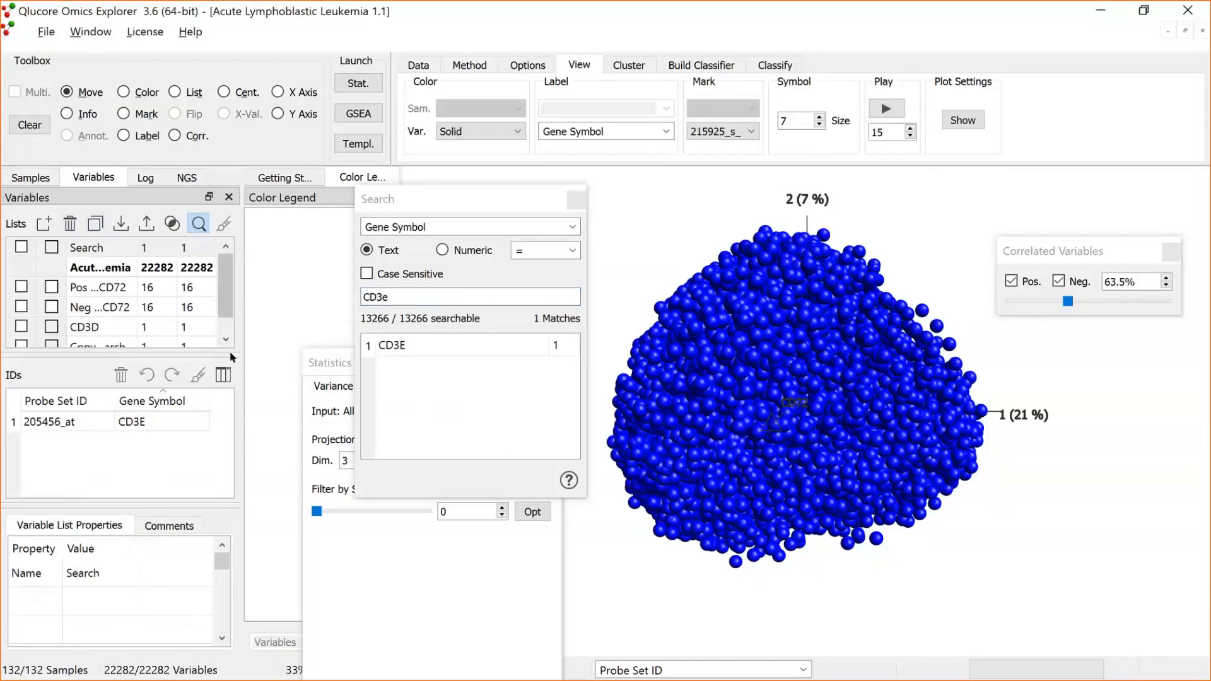
double_click(96, 335)
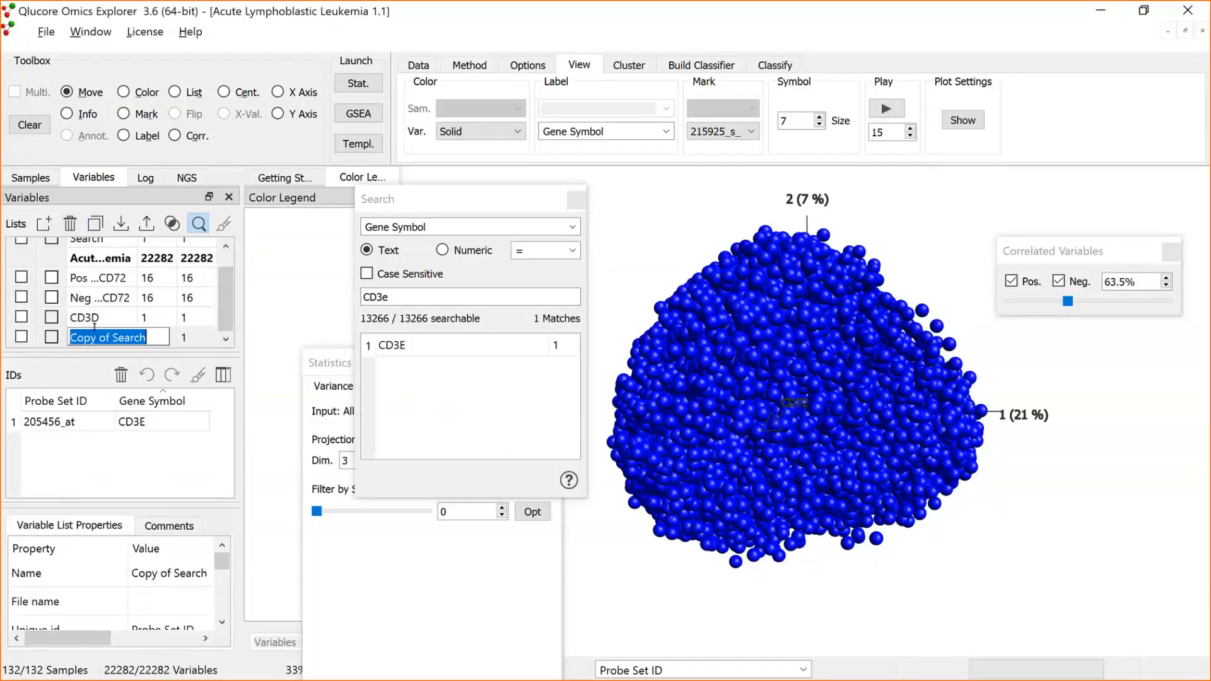
type("Cd")
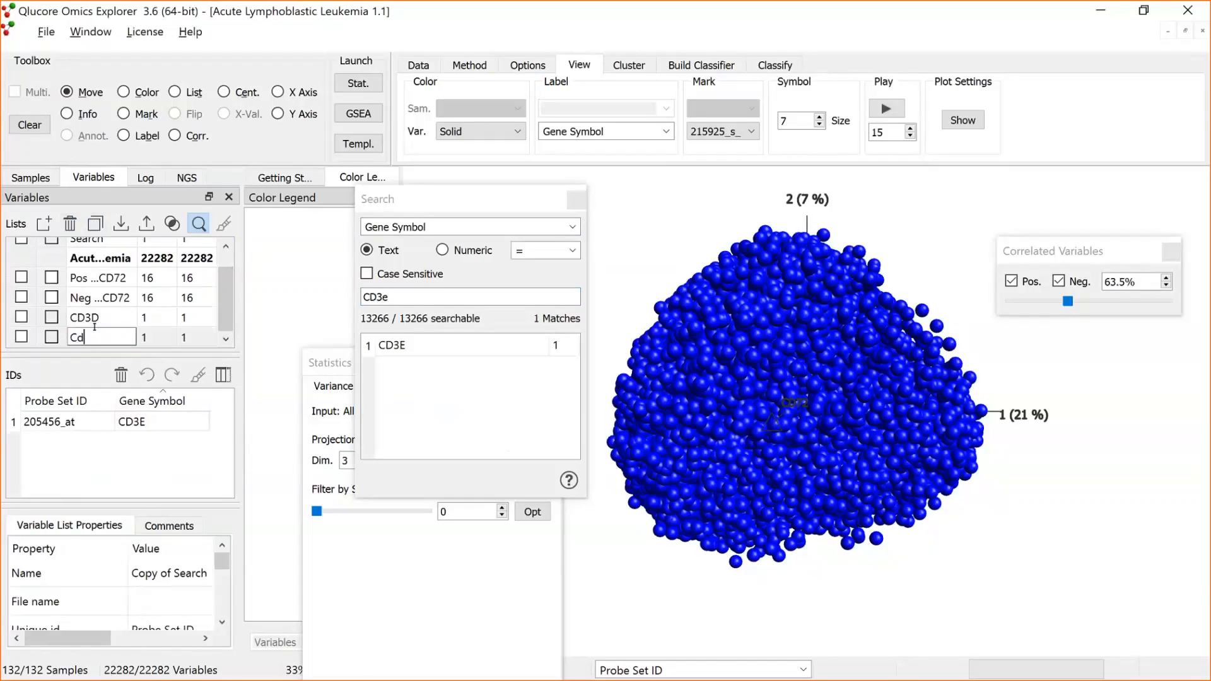
type("#")
key("BackSpace")
type("3E")
key("BackSpace")
type("D")
left_click(575, 199)
Use the CD3D list as the only variable input and label its variable in the plot
left_click(22, 317)
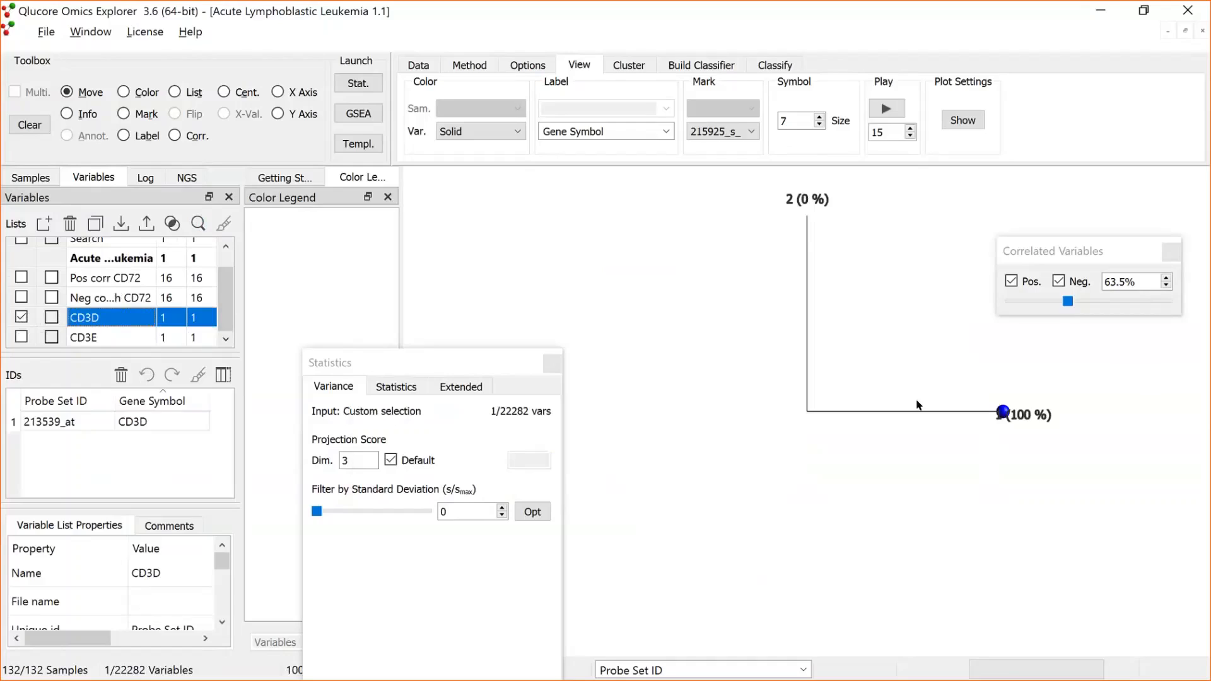
left_click(124, 136)
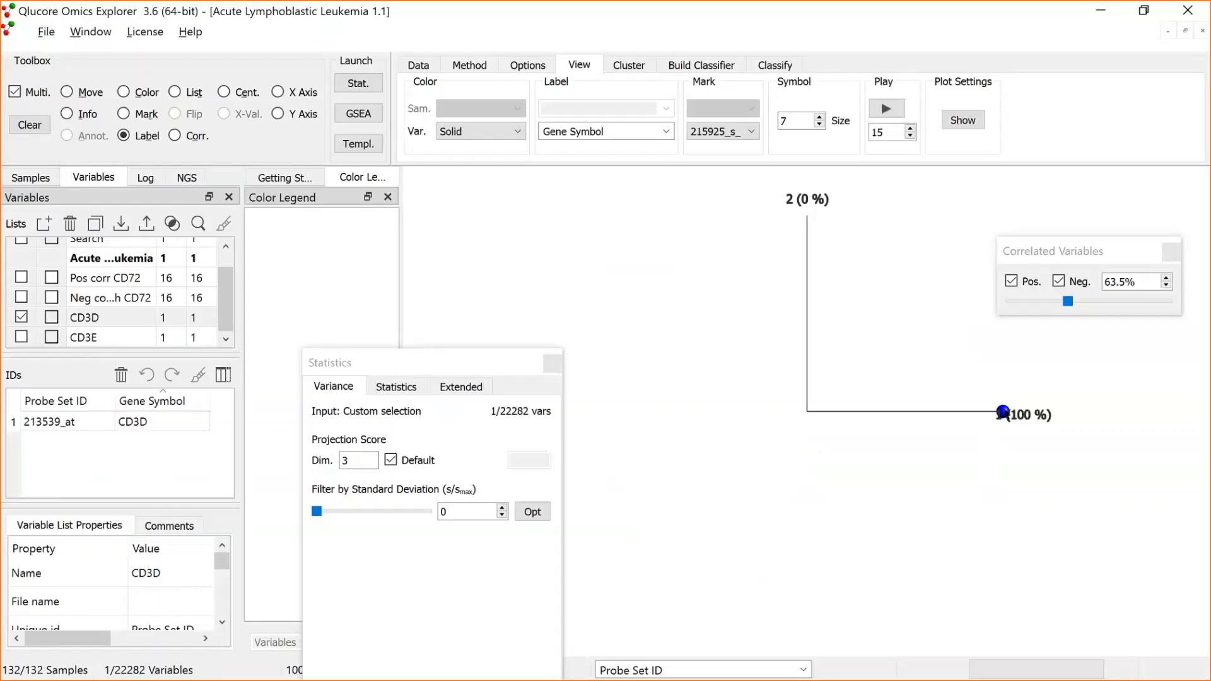
left_click(1004, 413)
Pick CD3D as the reference variable to show its positive and negative correlations at the 63.5% cutoff
left_click(175, 136)
left_click(1003, 412)
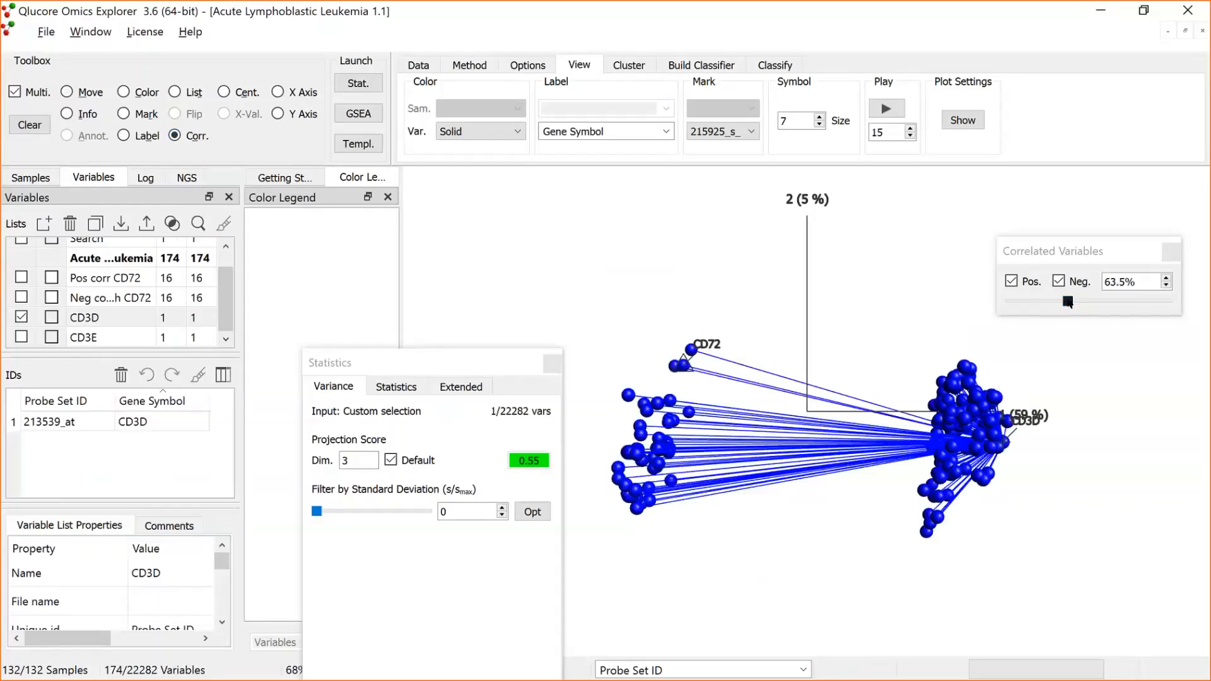
Set the correlation cutoff to 70% and show only the variables positively correlated with CD3D
left_click_drag(1067, 302, 1053, 302)
left_click_drag(1052, 302, 1058, 301)
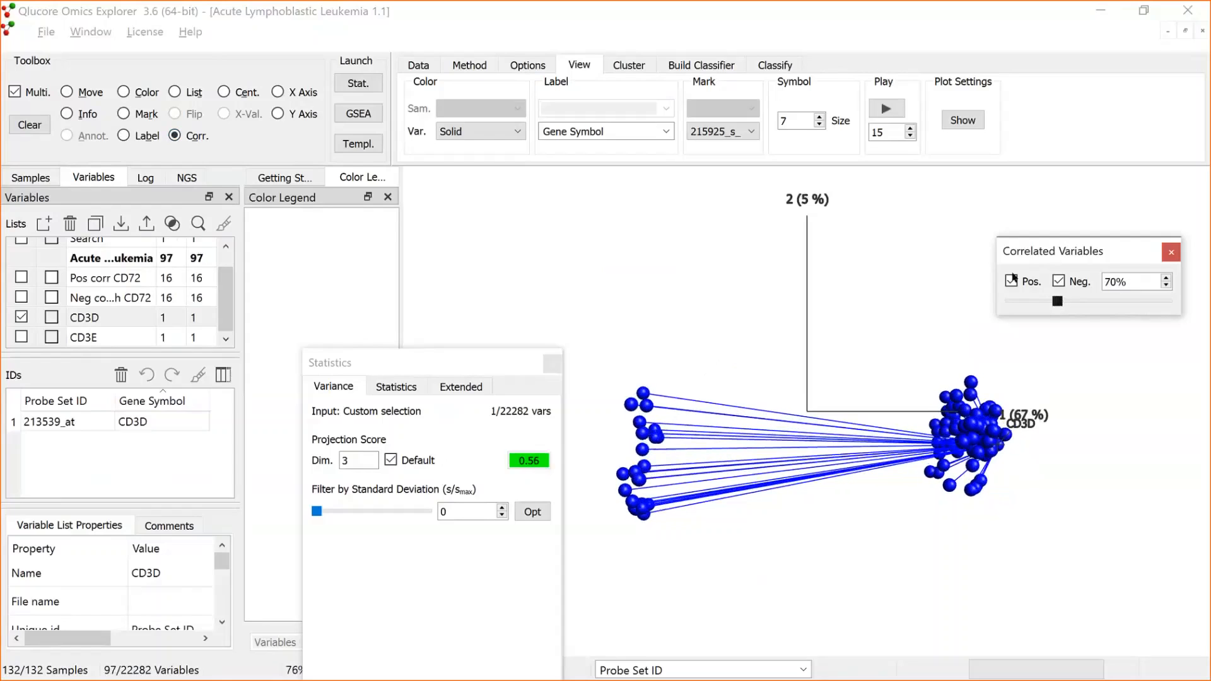
left_click(1012, 279)
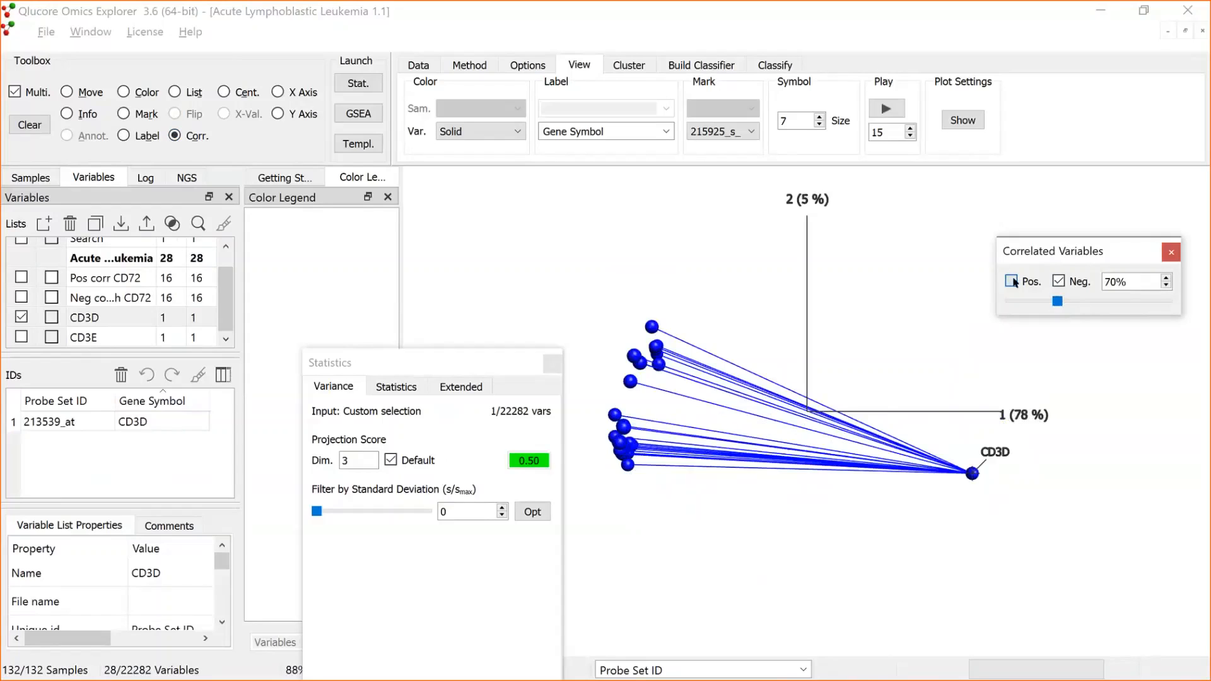
left_click(1012, 281)
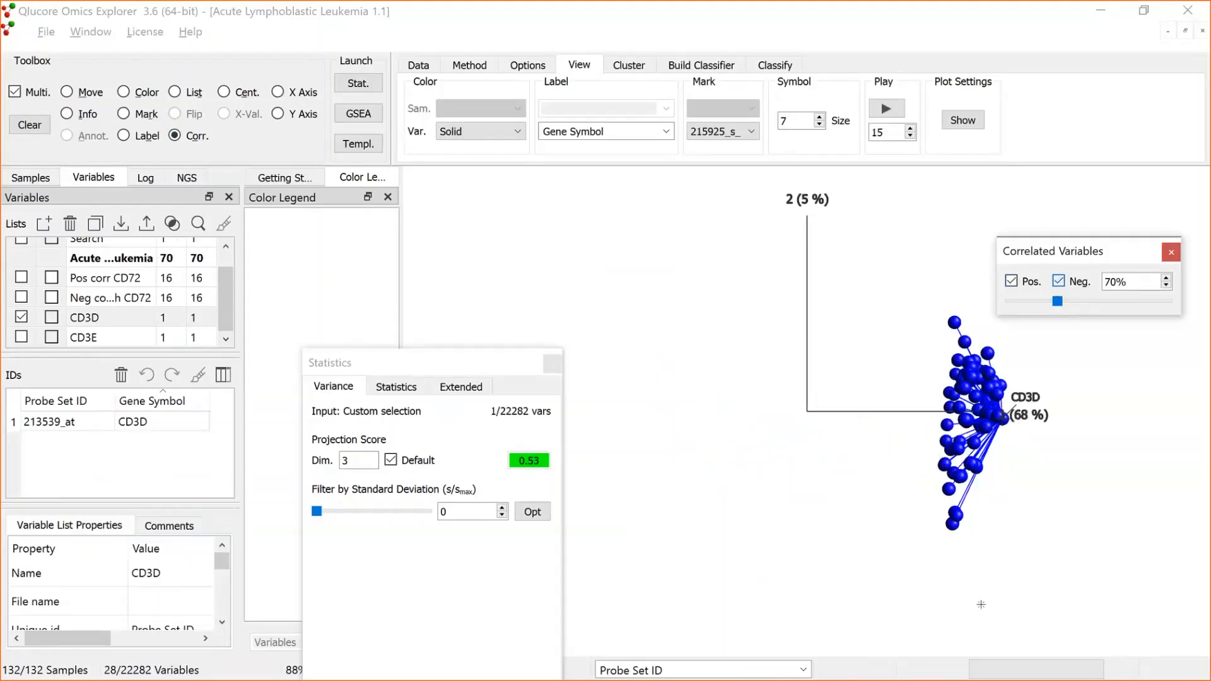
left_click(1059, 281)
Create a new variable list named Pos corr CD3D and add all the plotted variables to it
left_click(47, 227)
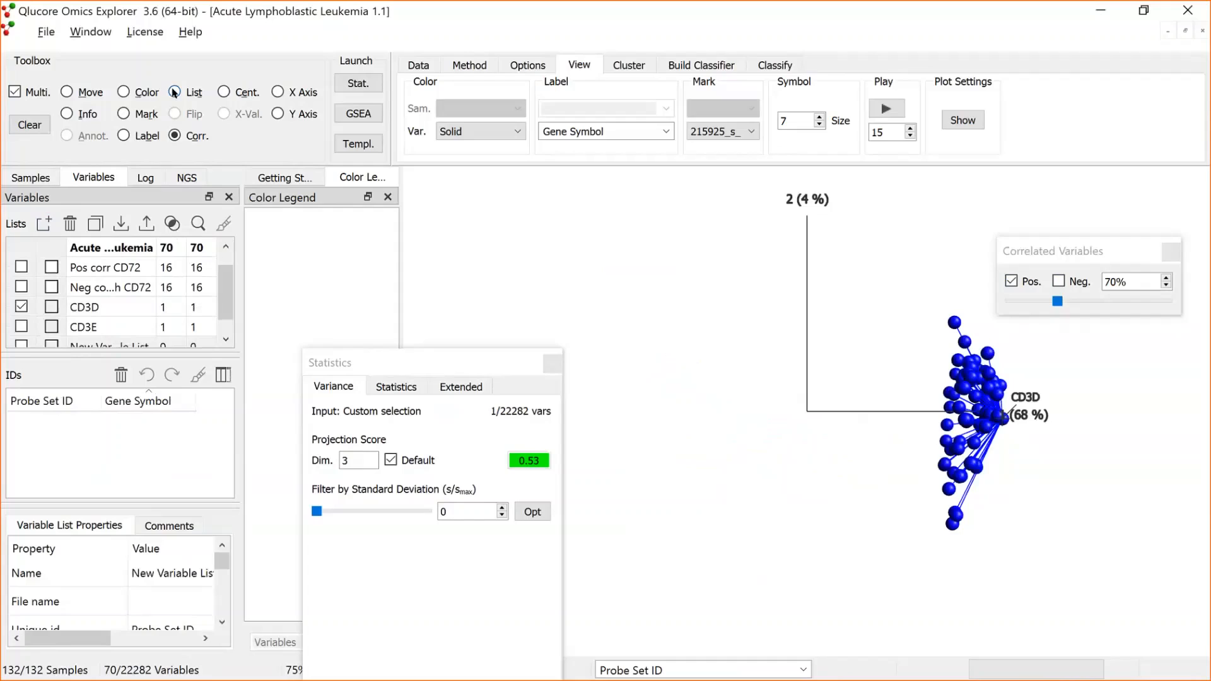
left_click(67, 92)
double_click(118, 345)
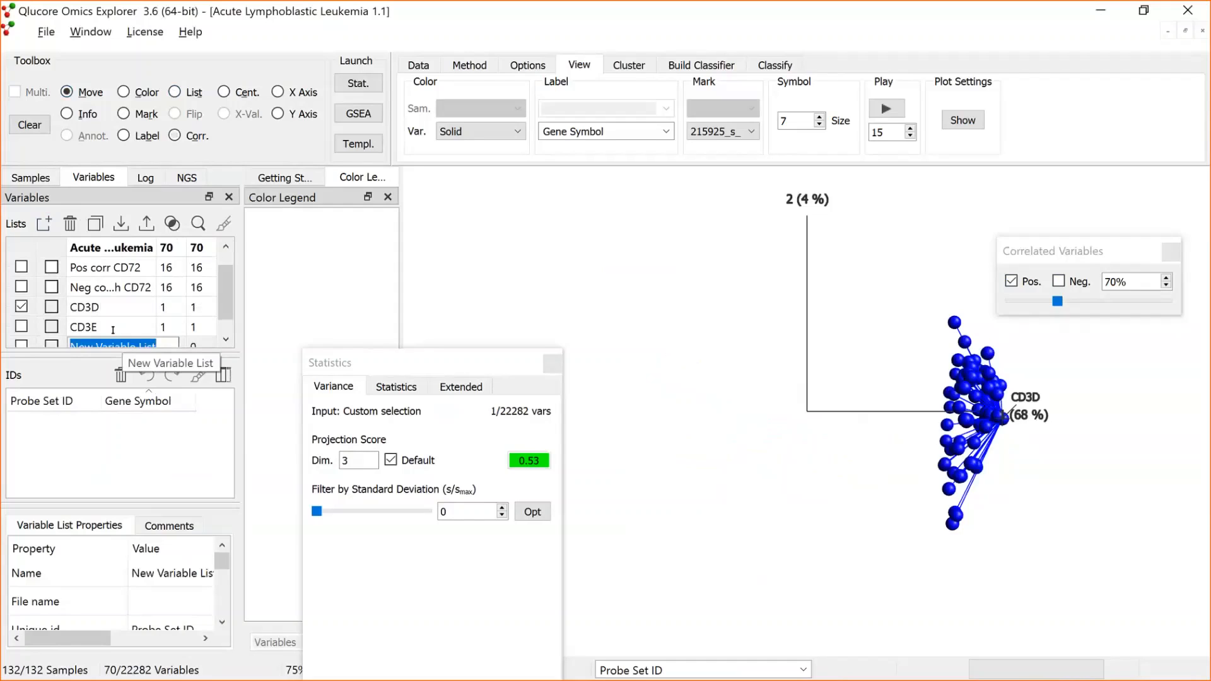
type("Pos co")
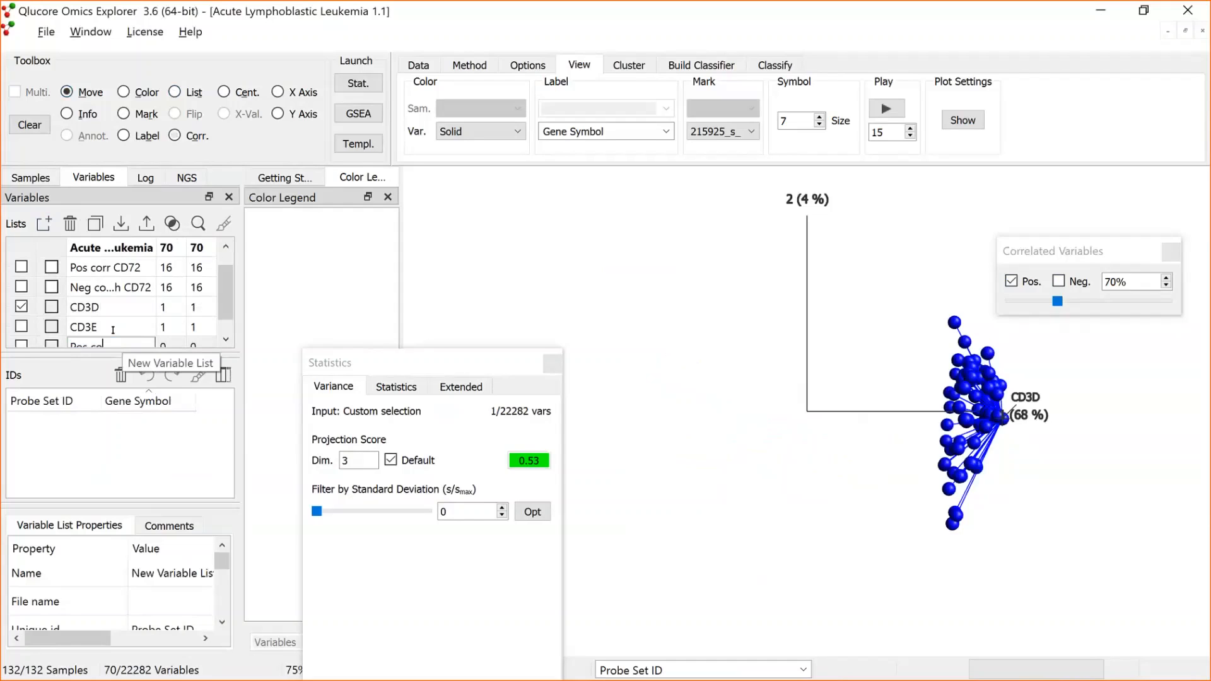
type("rr CD3D")
key("Return")
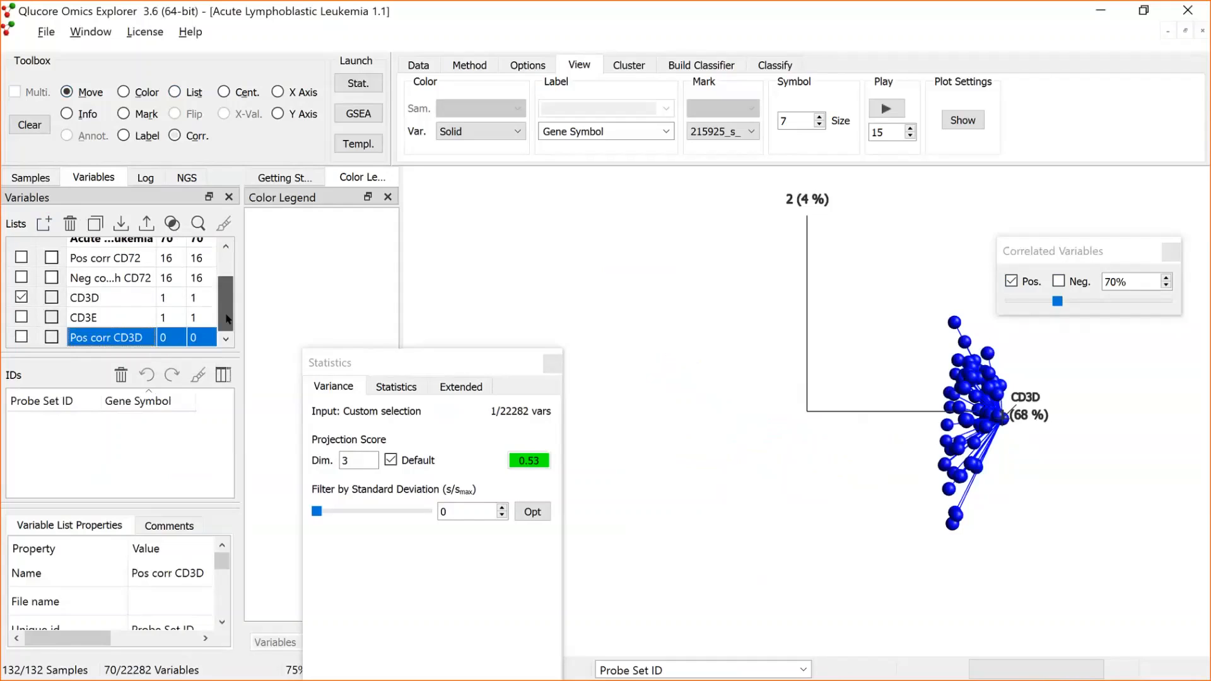
left_click(174, 92)
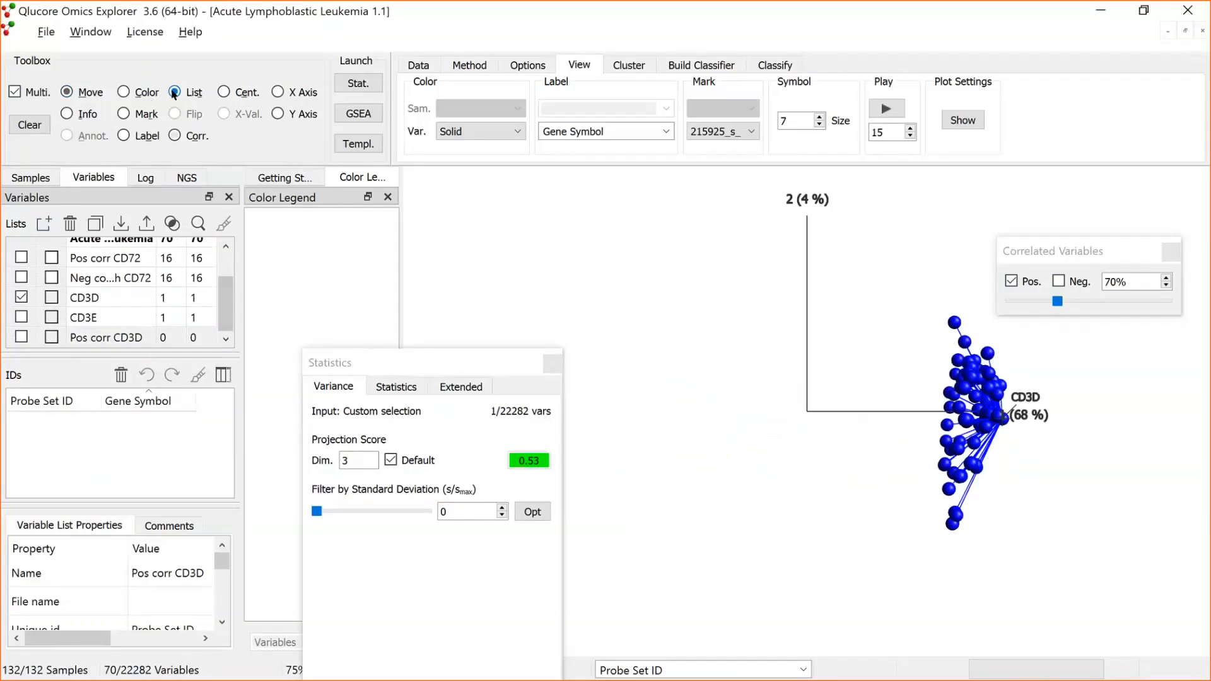
mouse_move(874, 533)
left_mouse_down()
mouse_move(1138, 445)
mouse_move(992, 556)
mouse_move(884, 535)
left_mouse_up()
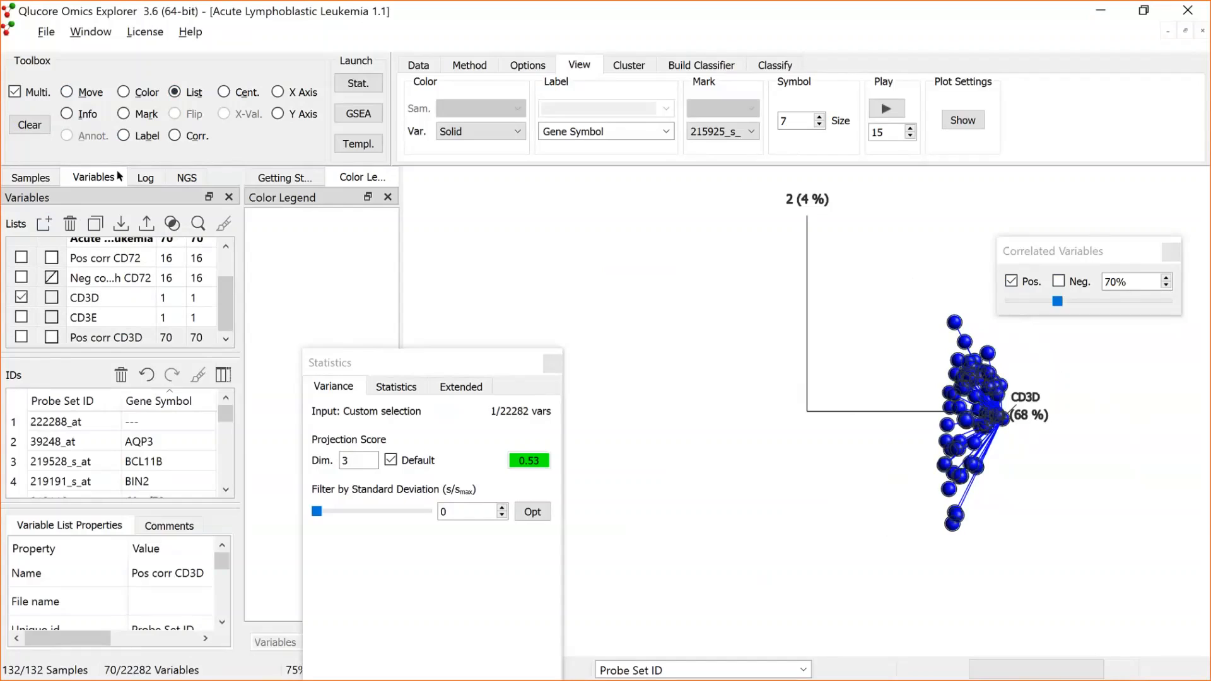
Clear the correlation selection made from the CD3D variable
left_click(176, 136)
left_click(176, 136)
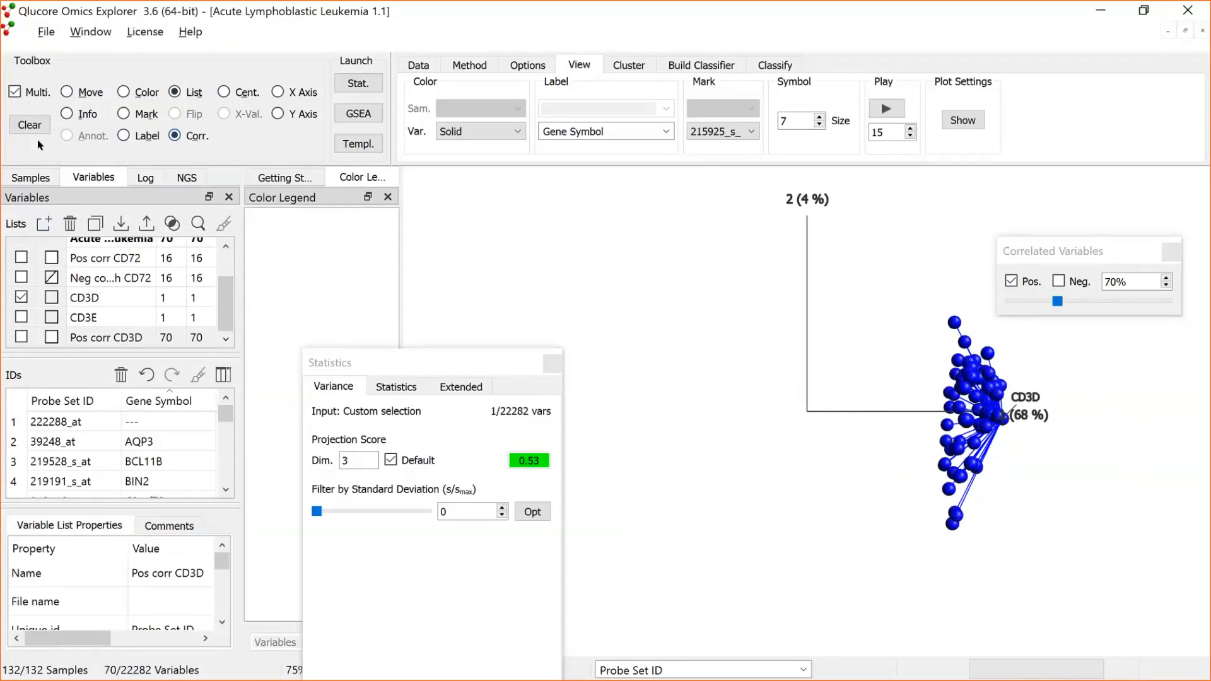
left_click(43, 126)
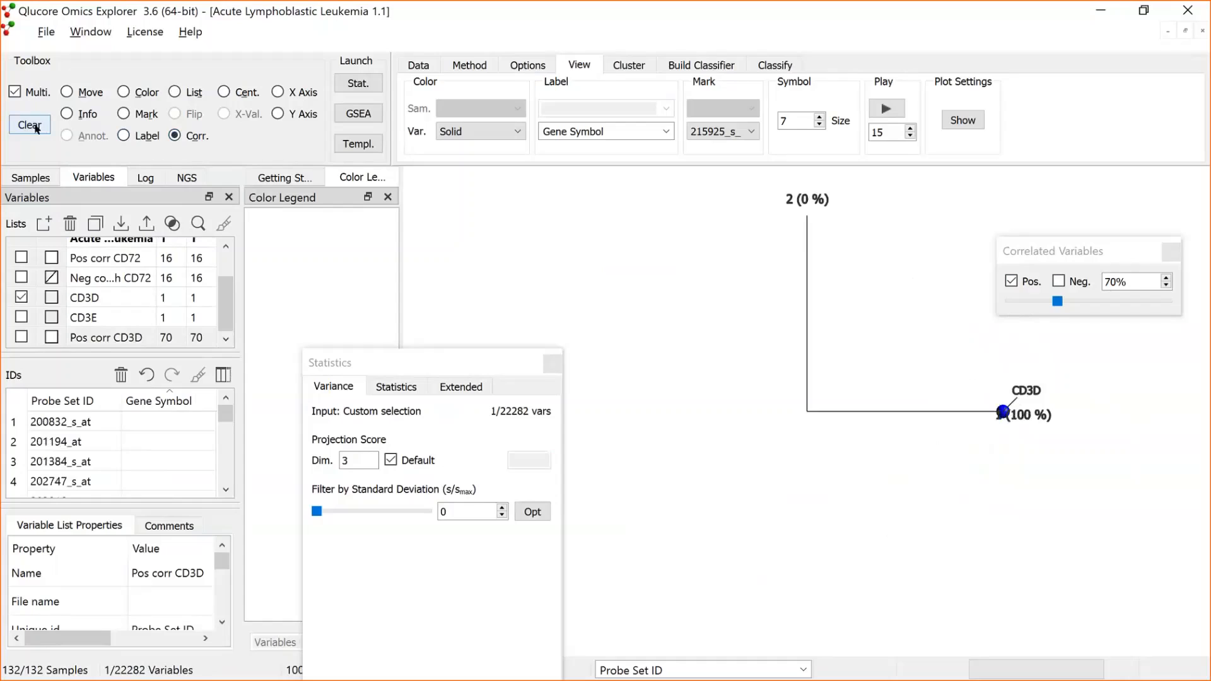
Deselect the CD3D list and use the CD3E list as the only variable input
left_click(27, 297)
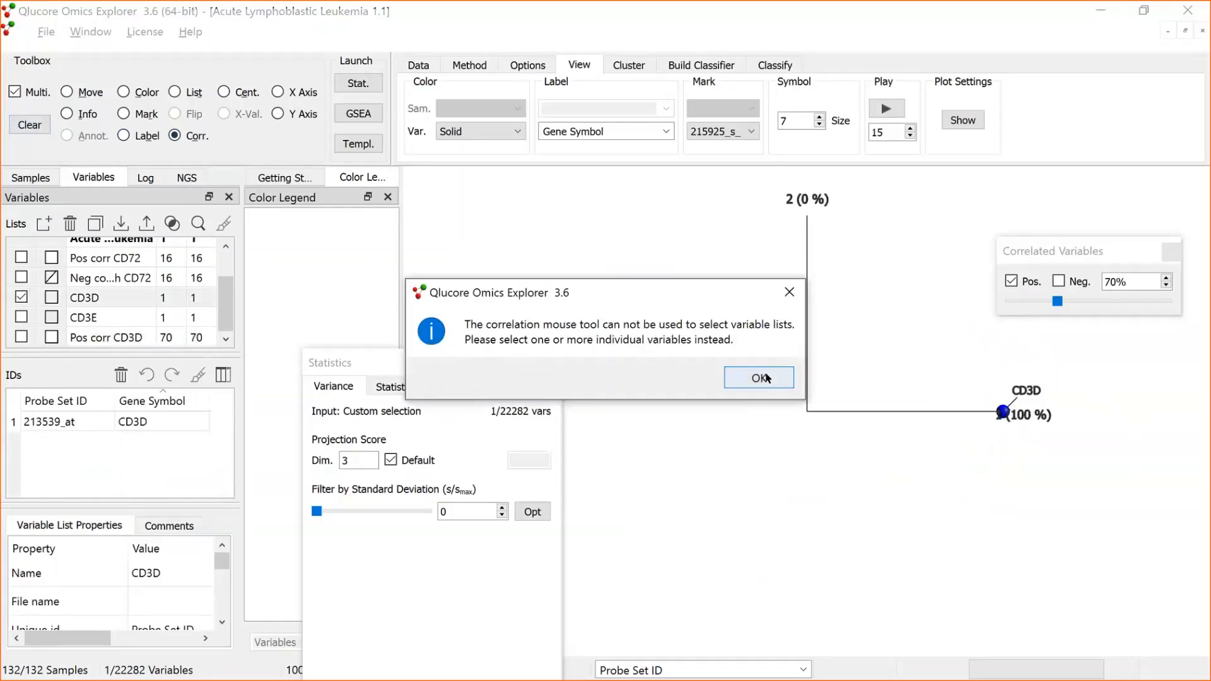
left_click(762, 377)
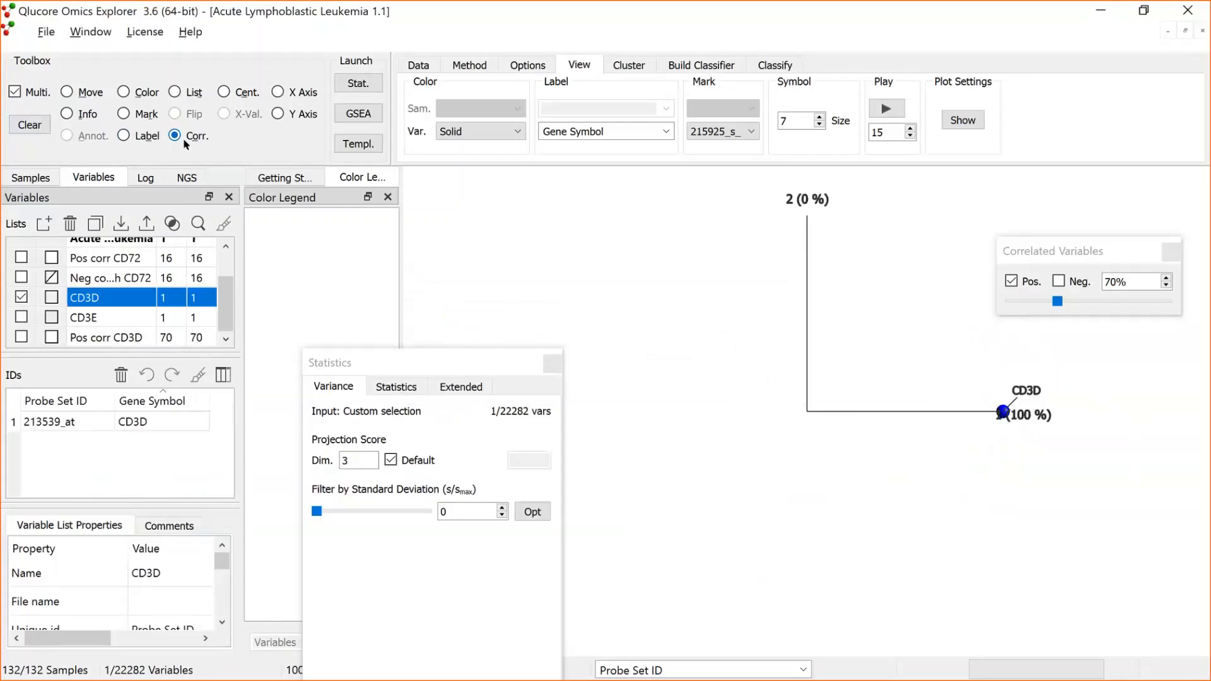
left_click(68, 93)
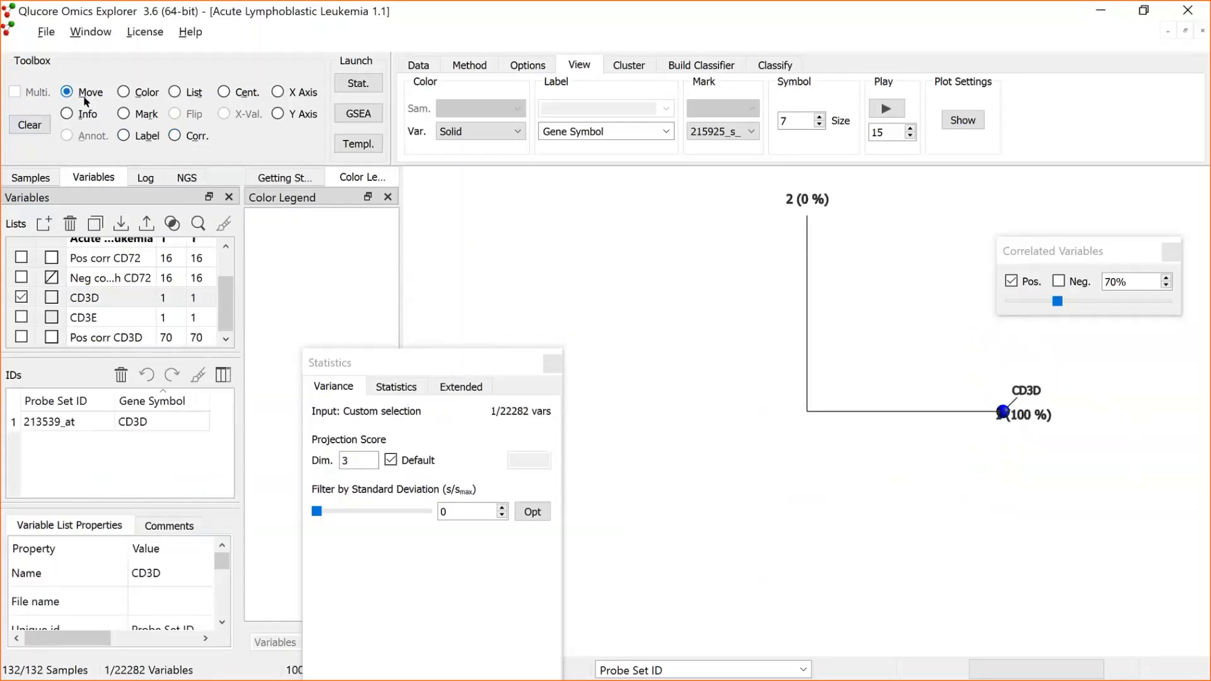
left_click(21, 297)
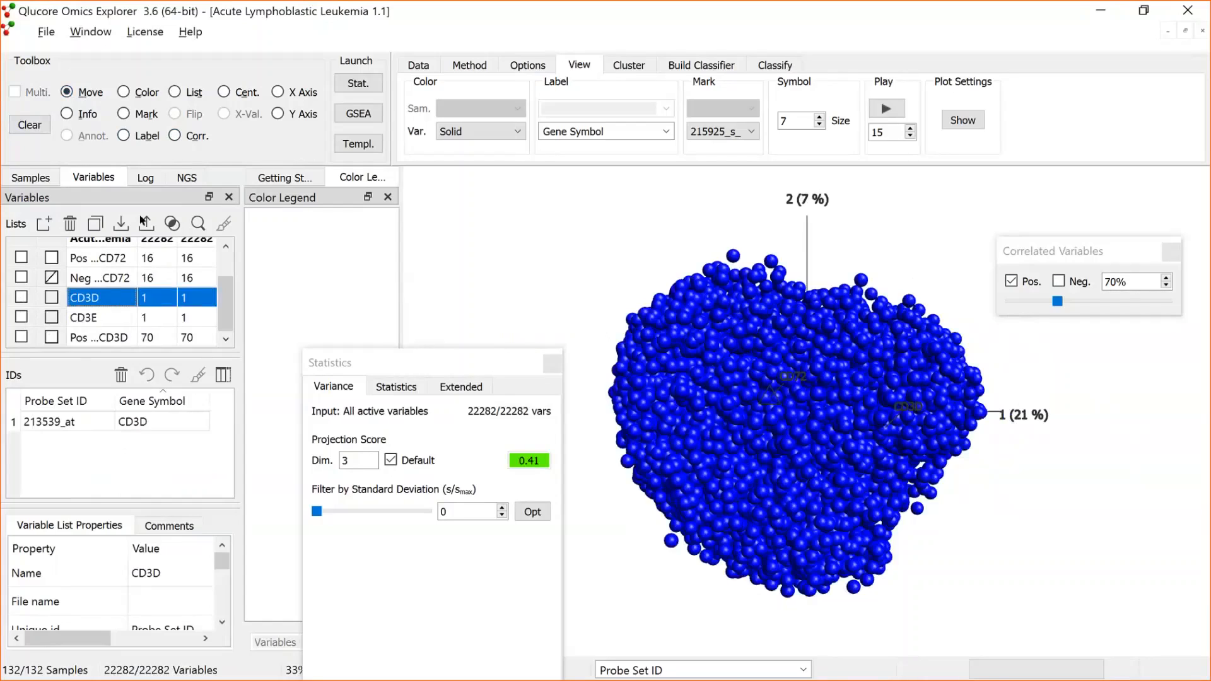
left_click(21, 317)
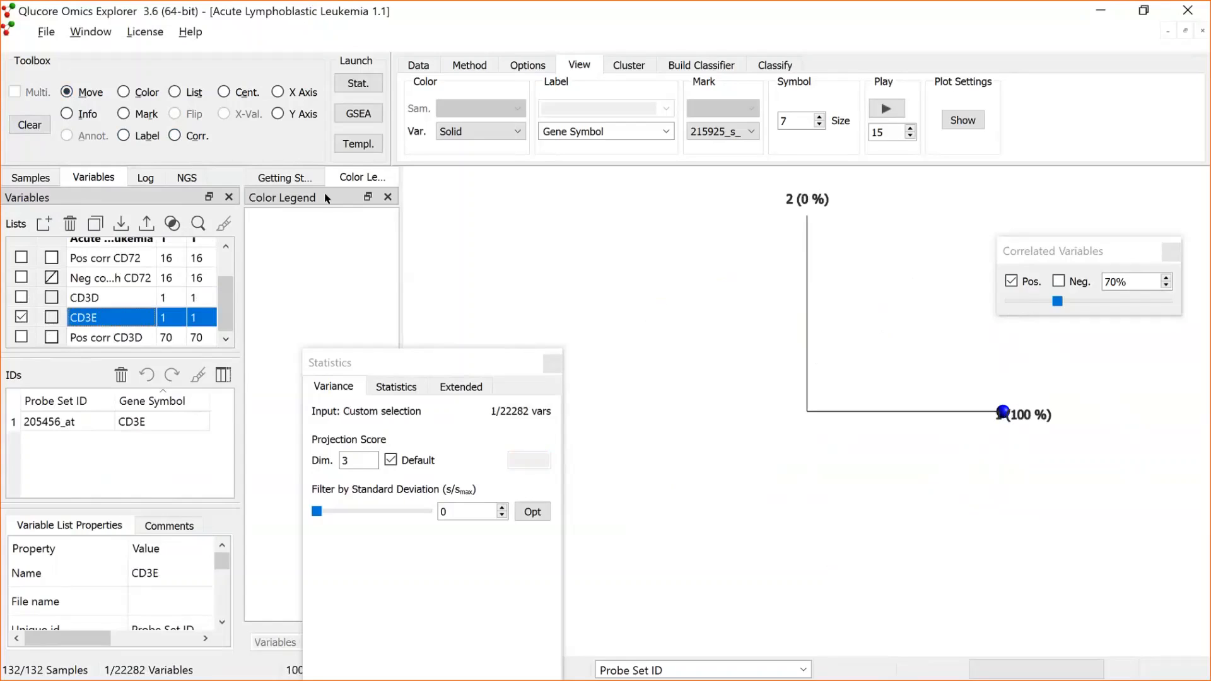
Label the CD3E variable in the plot and pick it as the reference for positive correlations at the 70% cutoff
left_click(124, 135)
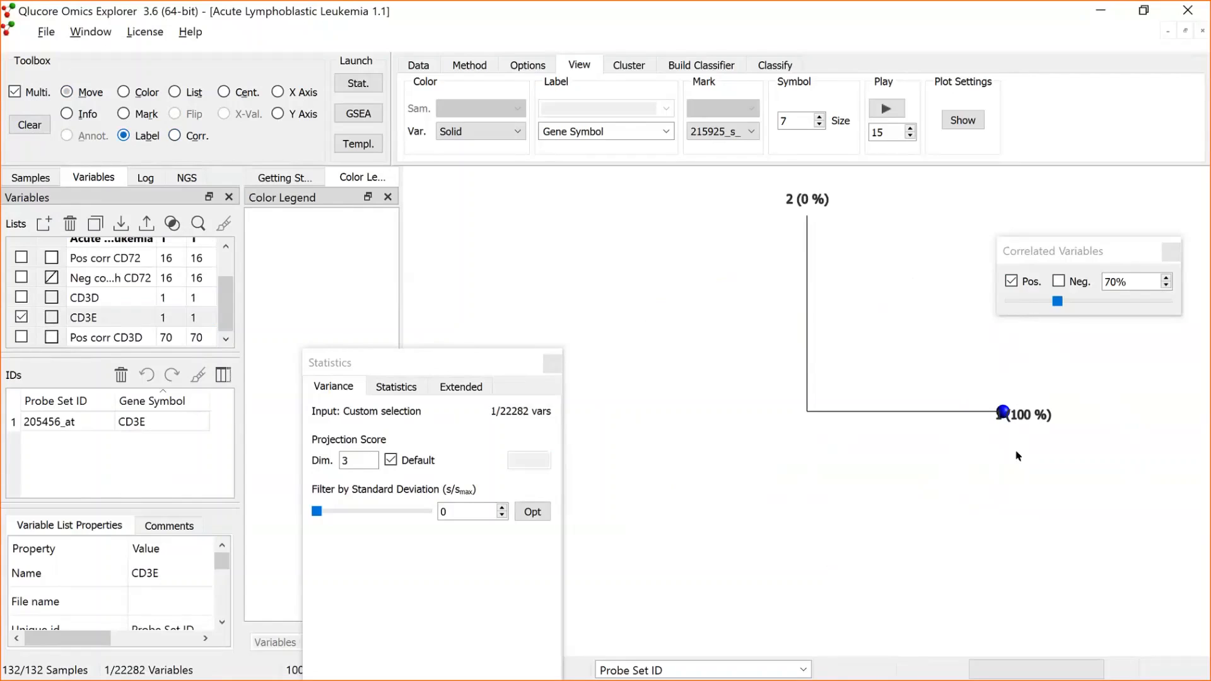
left_click(1004, 415)
left_click(176, 136)
left_click(1002, 407)
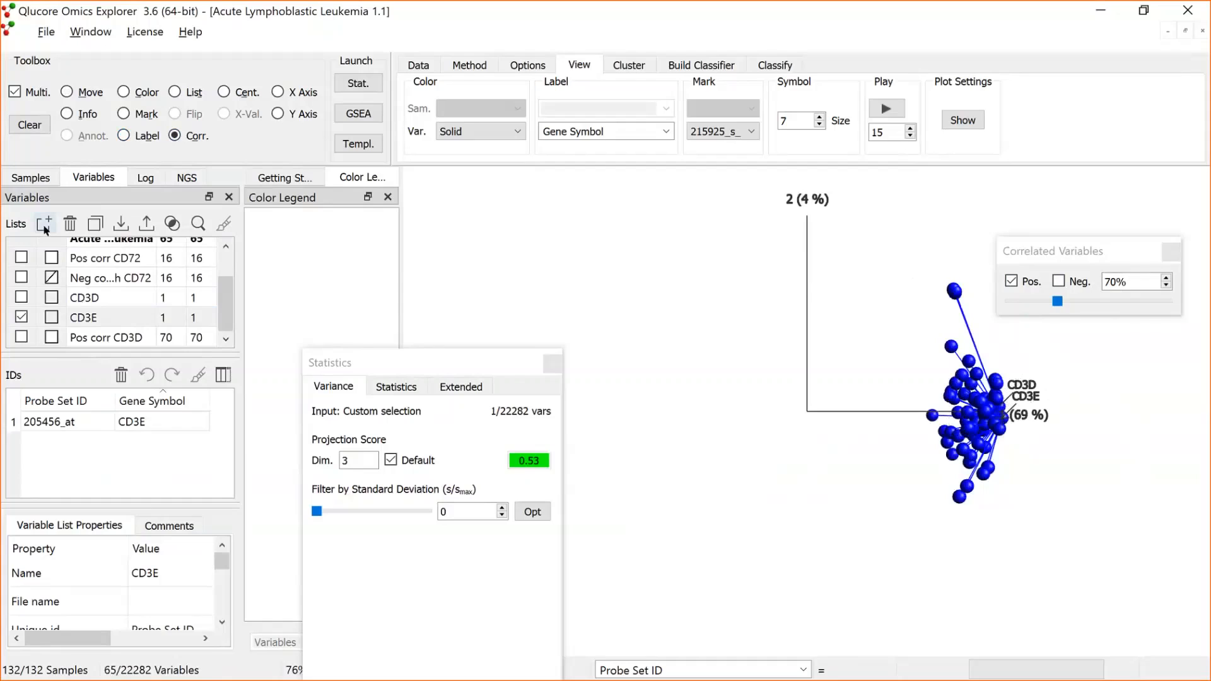
Duplicate the active Acute Lymphoblastic Leukemia variable list and rename the copy Pos corr CD3E
left_click_drag(226, 308, 227, 287)
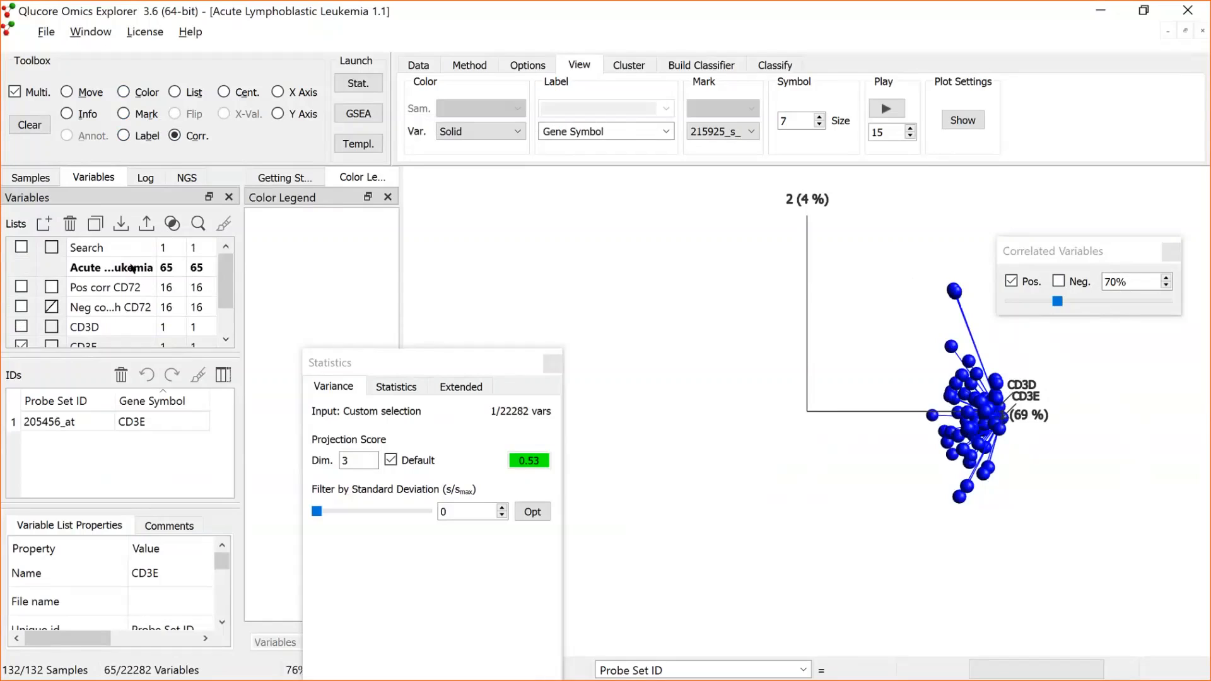
left_click(67, 92)
left_click(124, 270)
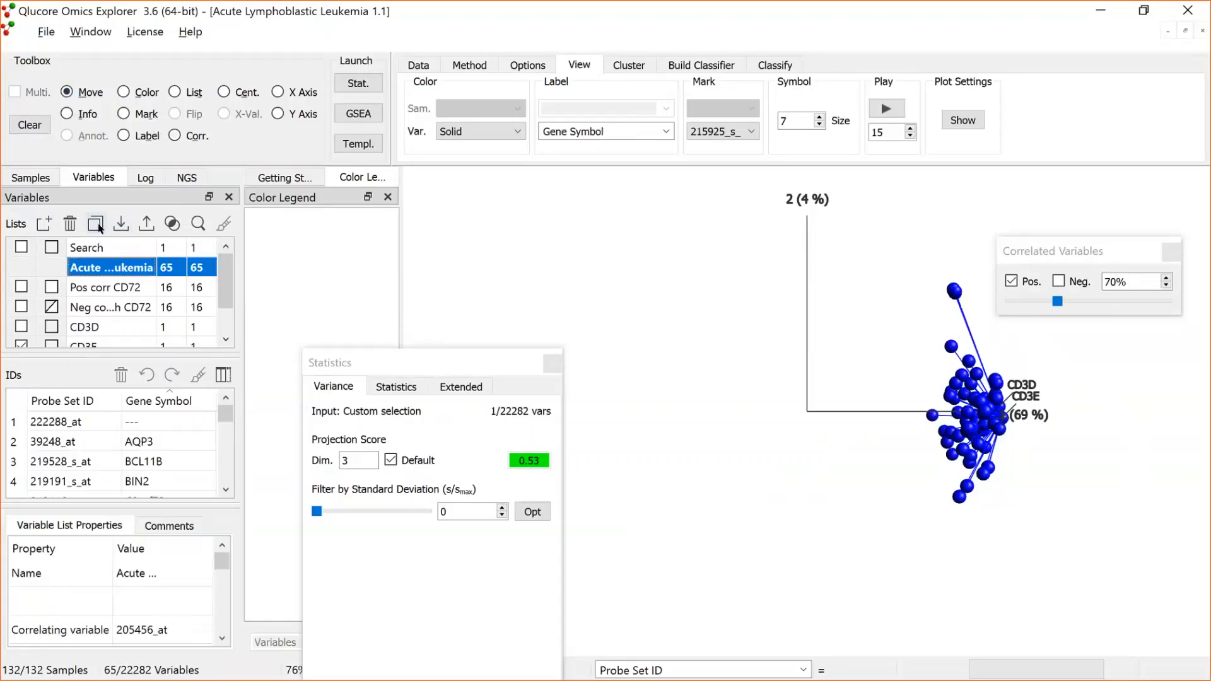
left_click(219, 268)
scroll(222, 266, "down", 1)
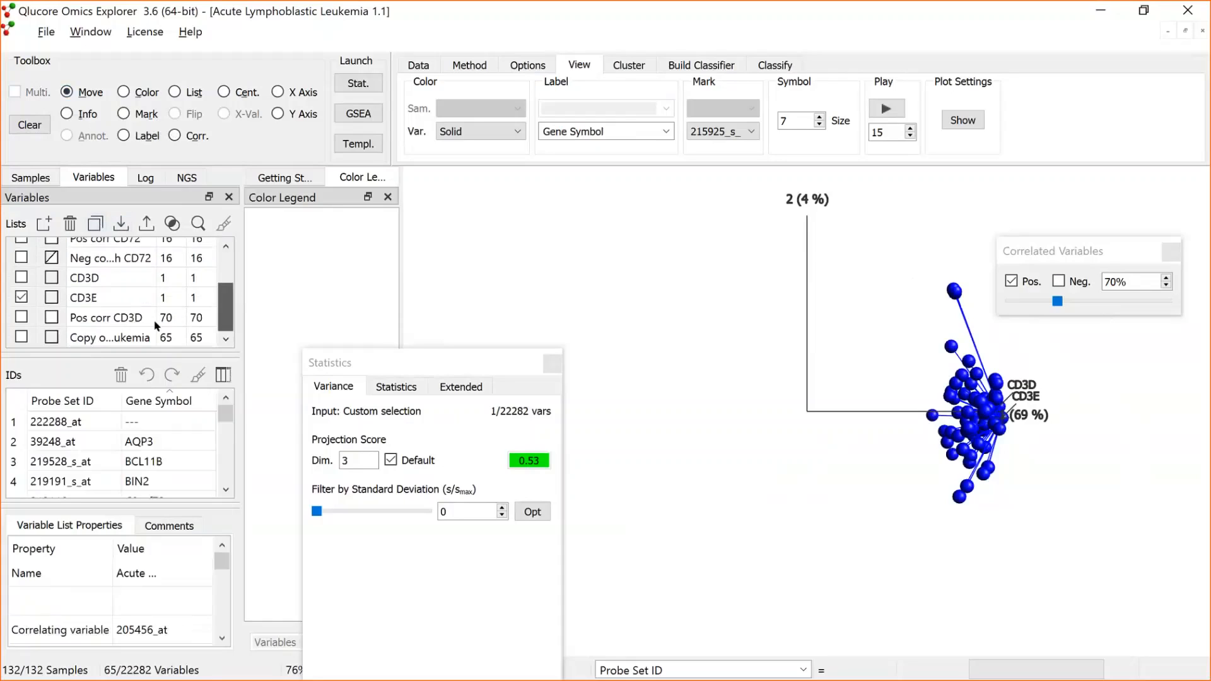
left_click(109, 338)
left_click(108, 338)
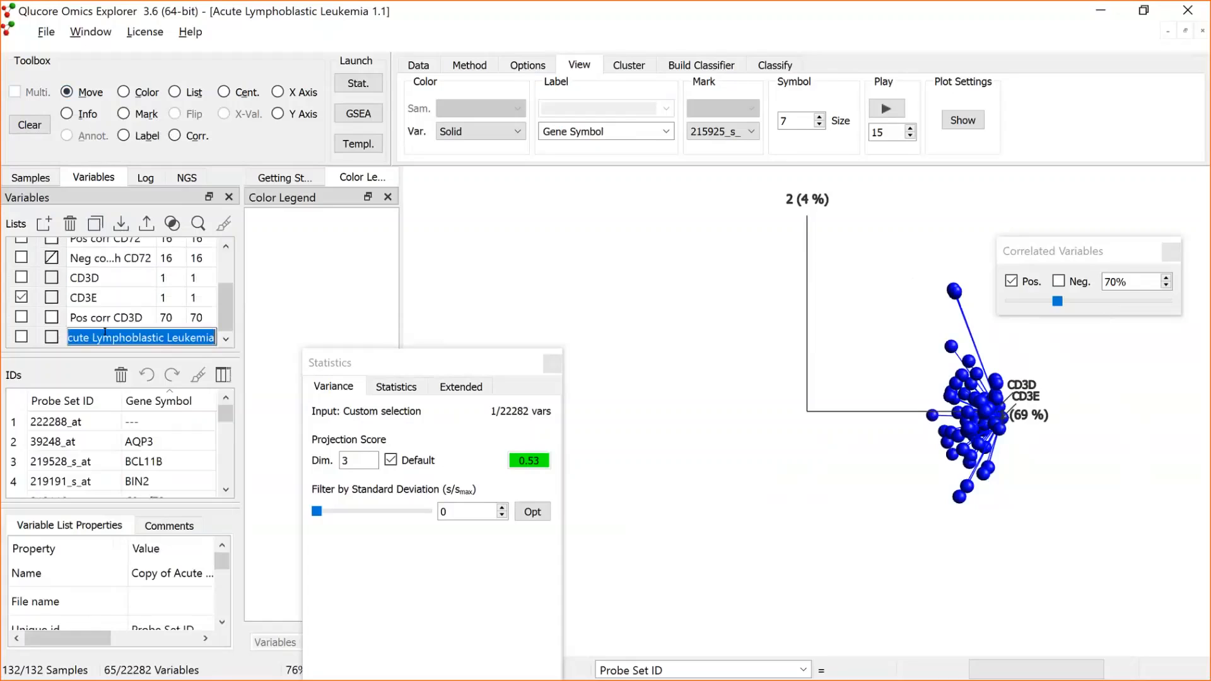
type("Pos")
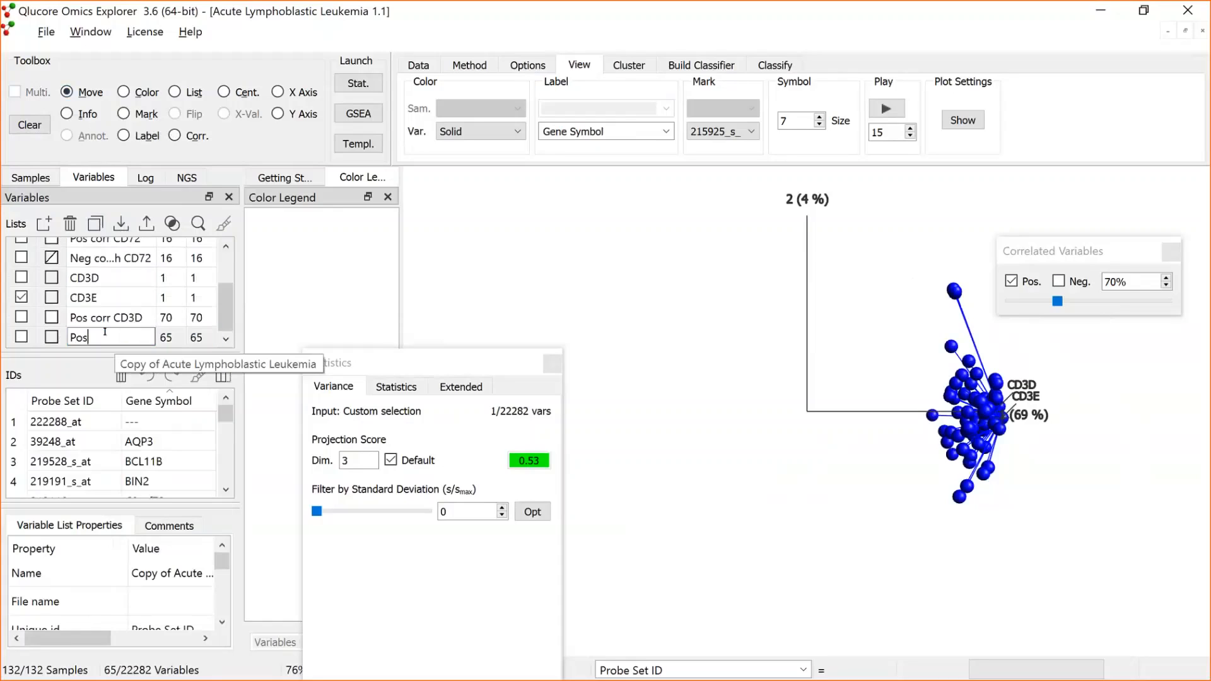
type(" corr CD3E")
key("Return")
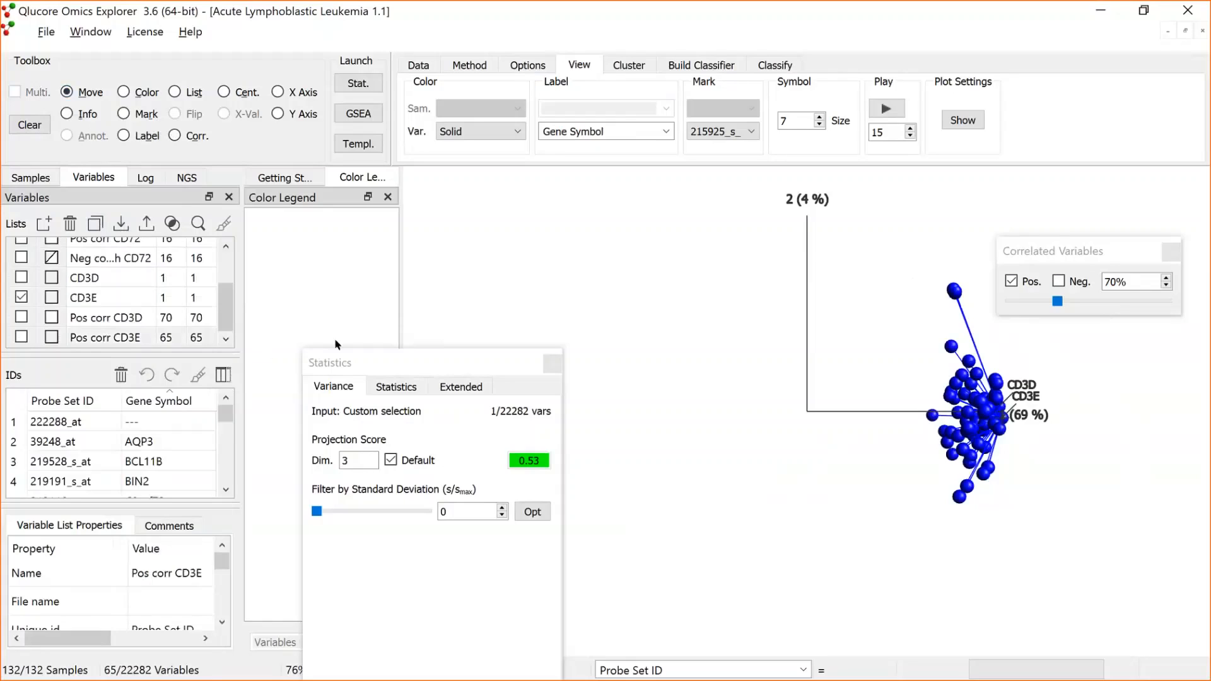
Clear the CD3E correlation selection and try to deselect the CD3E list
left_click(174, 136)
left_click(26, 125)
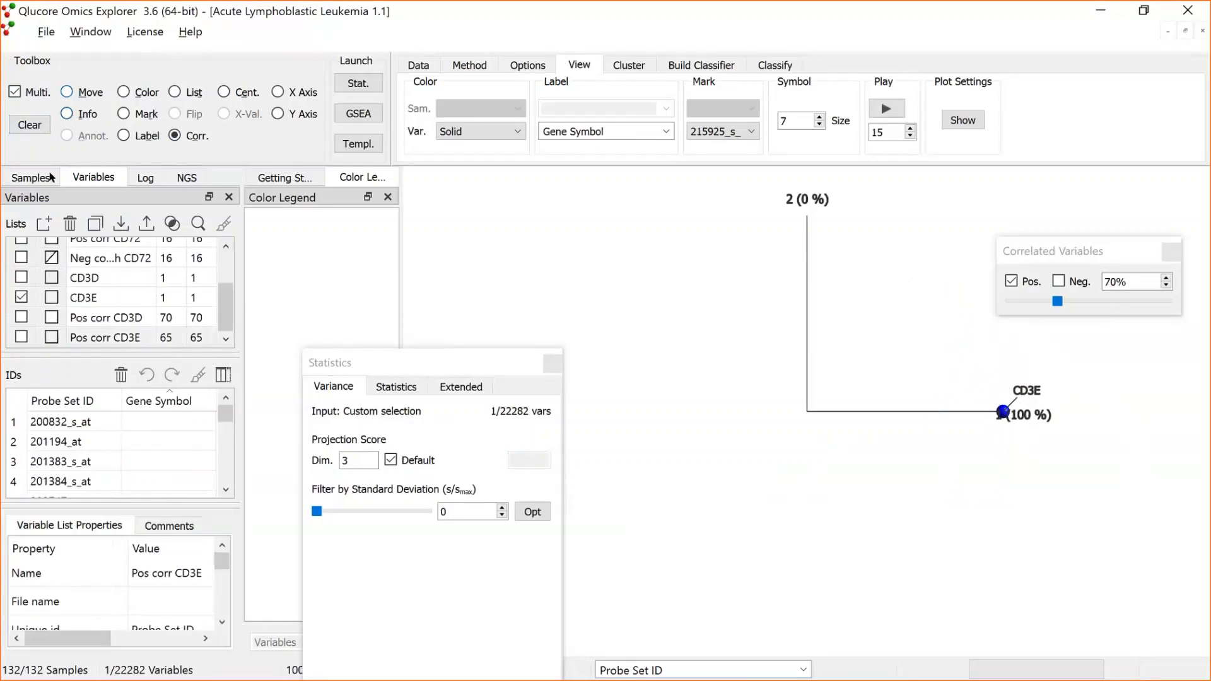
left_click(21, 298)
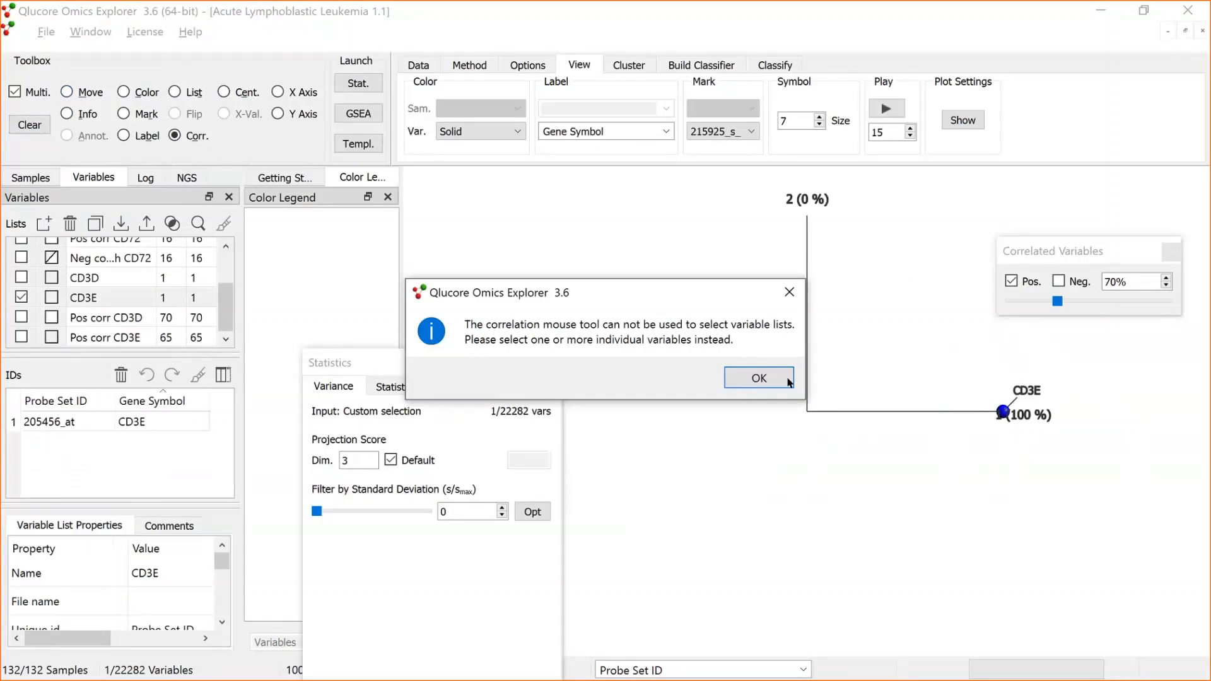
left_click(764, 379)
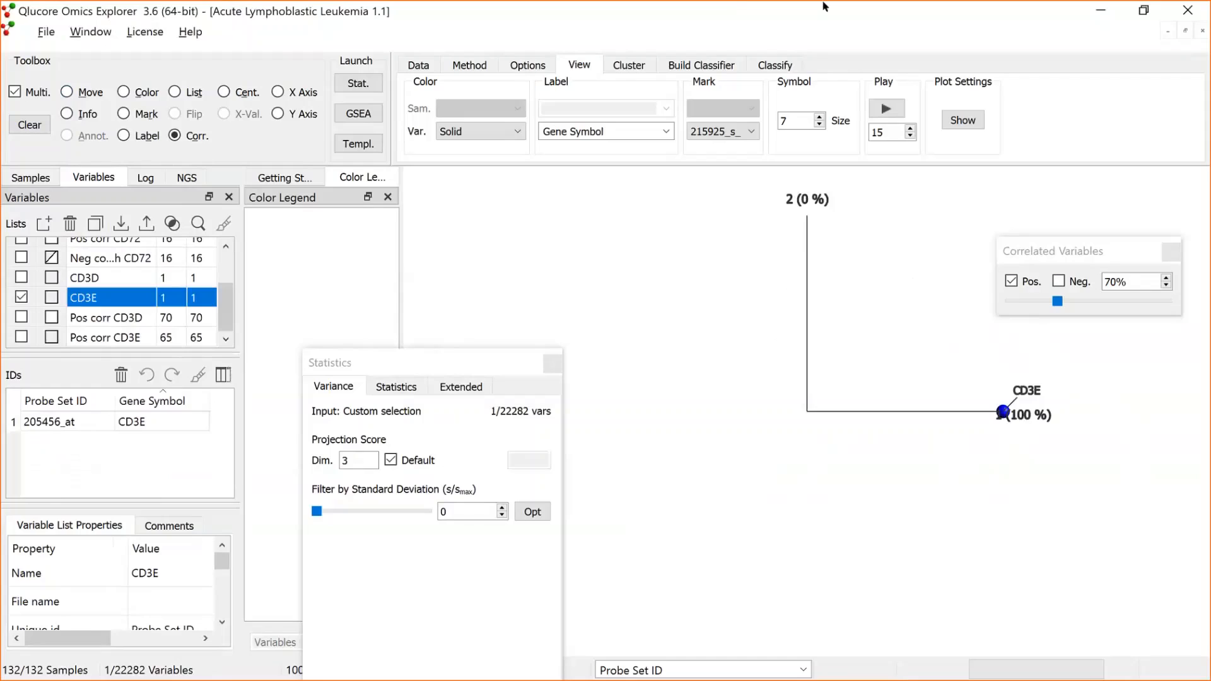
View both the positive and negative correlations of CD3E at the 70% cutoff, closing by clearing the correlation selection
left_click(1092, 352)
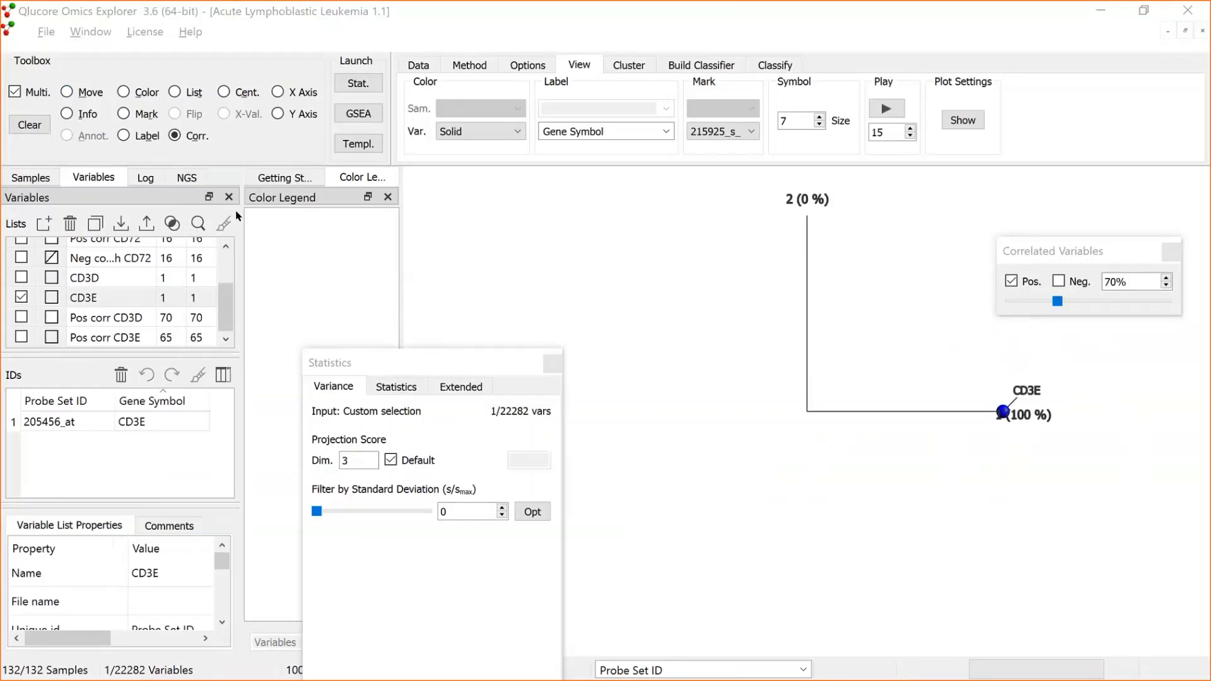
left_click(998, 404)
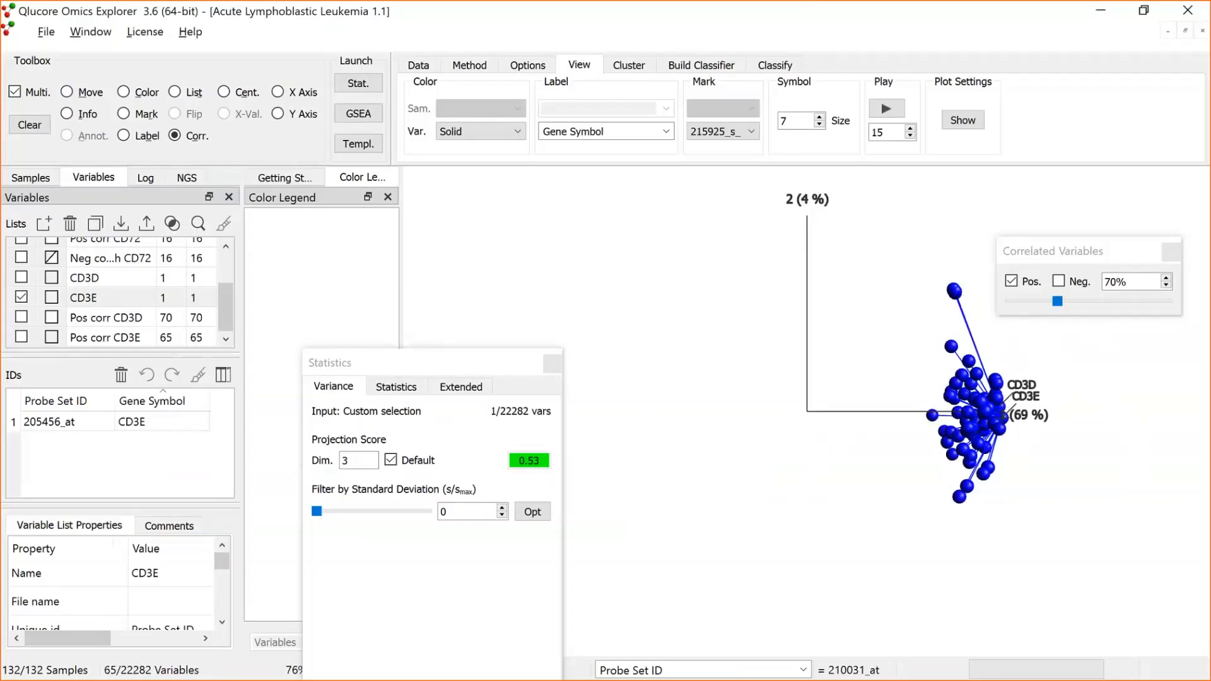
left_click(1060, 282)
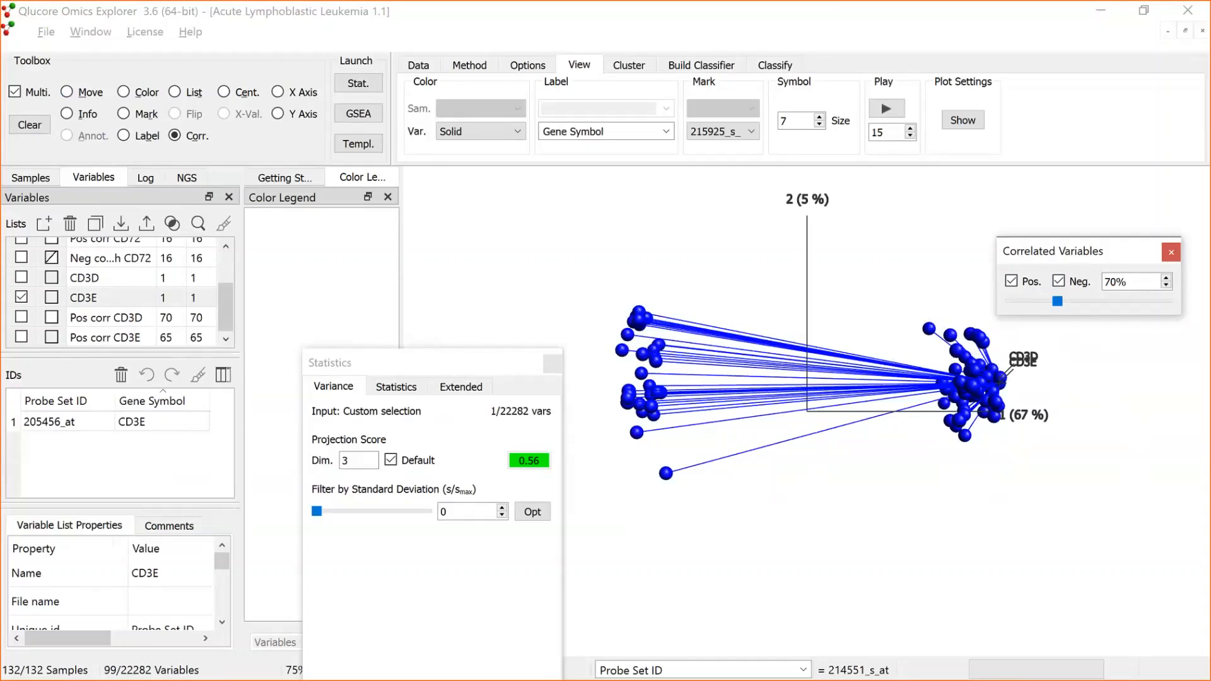
left_click(691, 314)
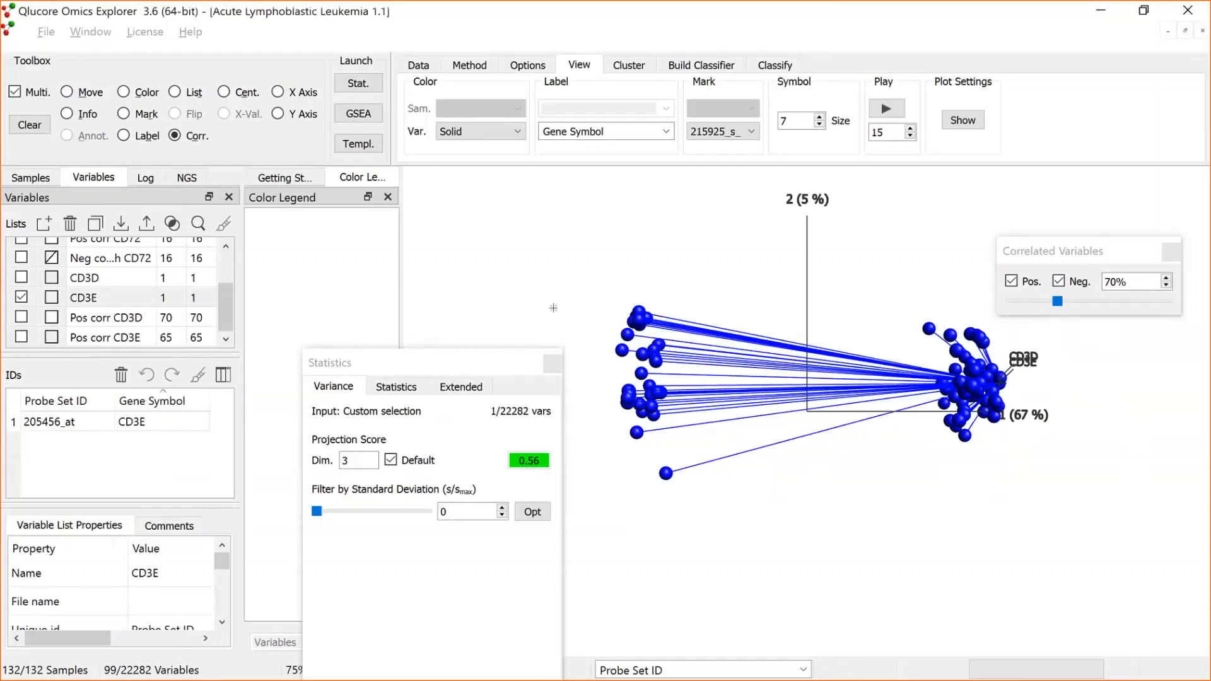
left_click(29, 126)
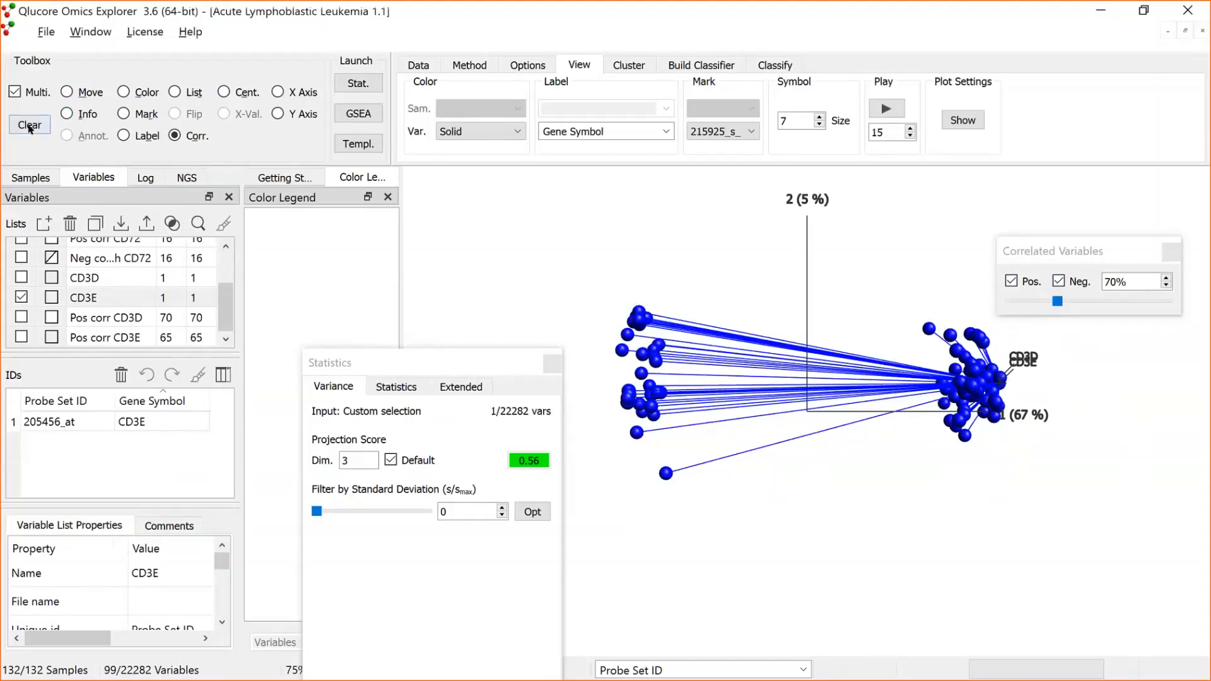
Return to the Move tool and switch the plot from PCA Variable to a Venn diagram
left_click(67, 93)
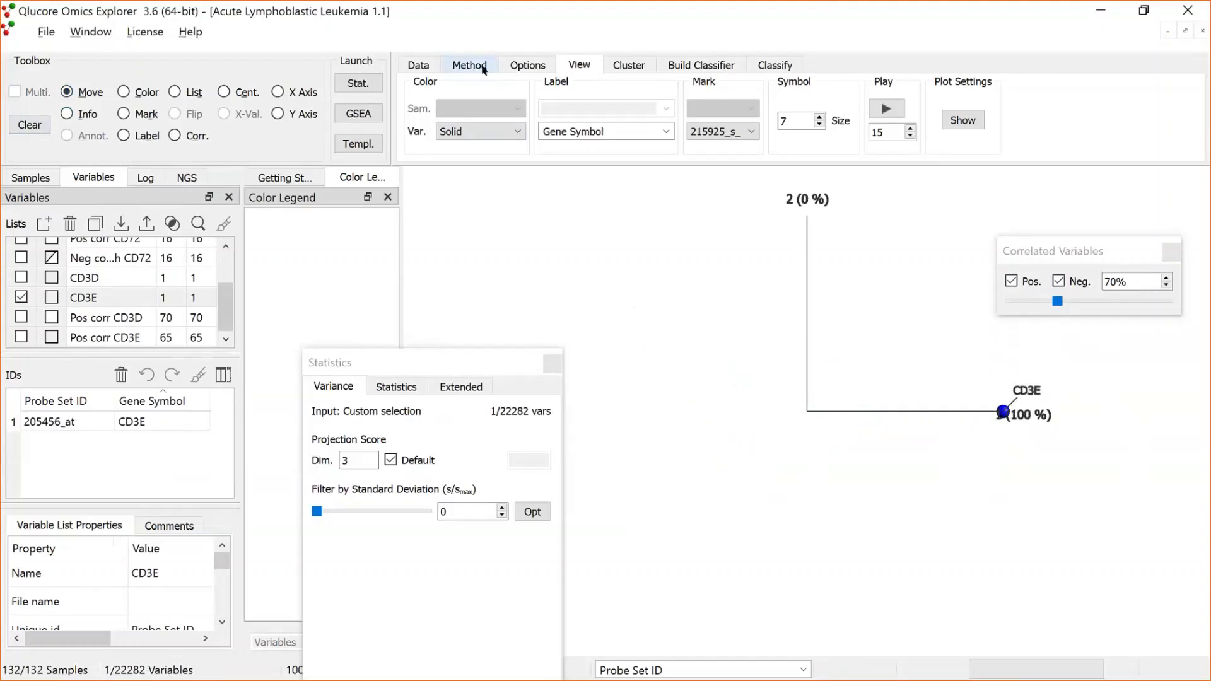
left_click(484, 68)
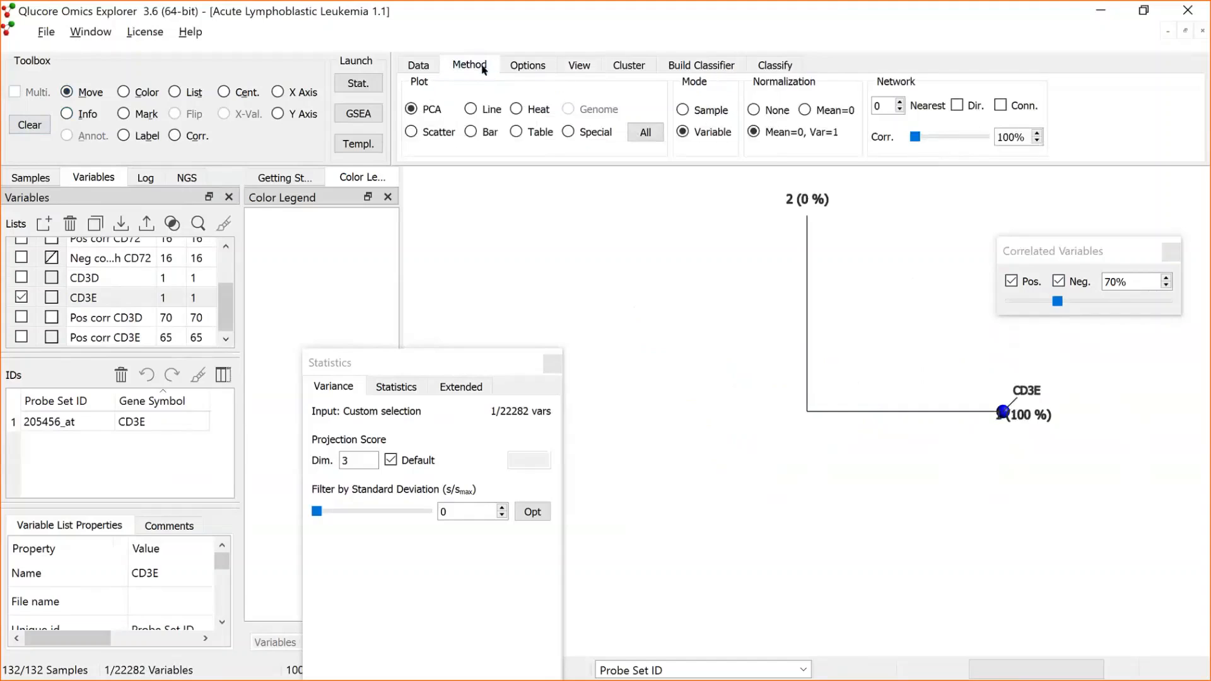
left_click(647, 132)
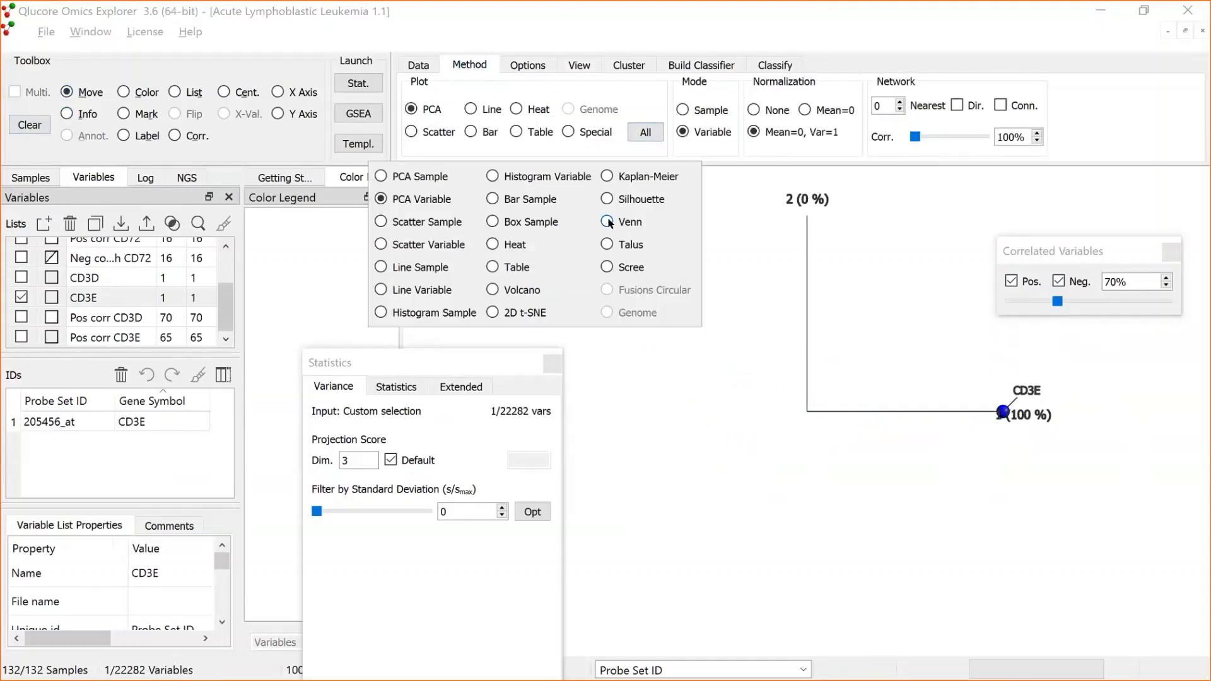
left_click(608, 222)
left_click(795, 266)
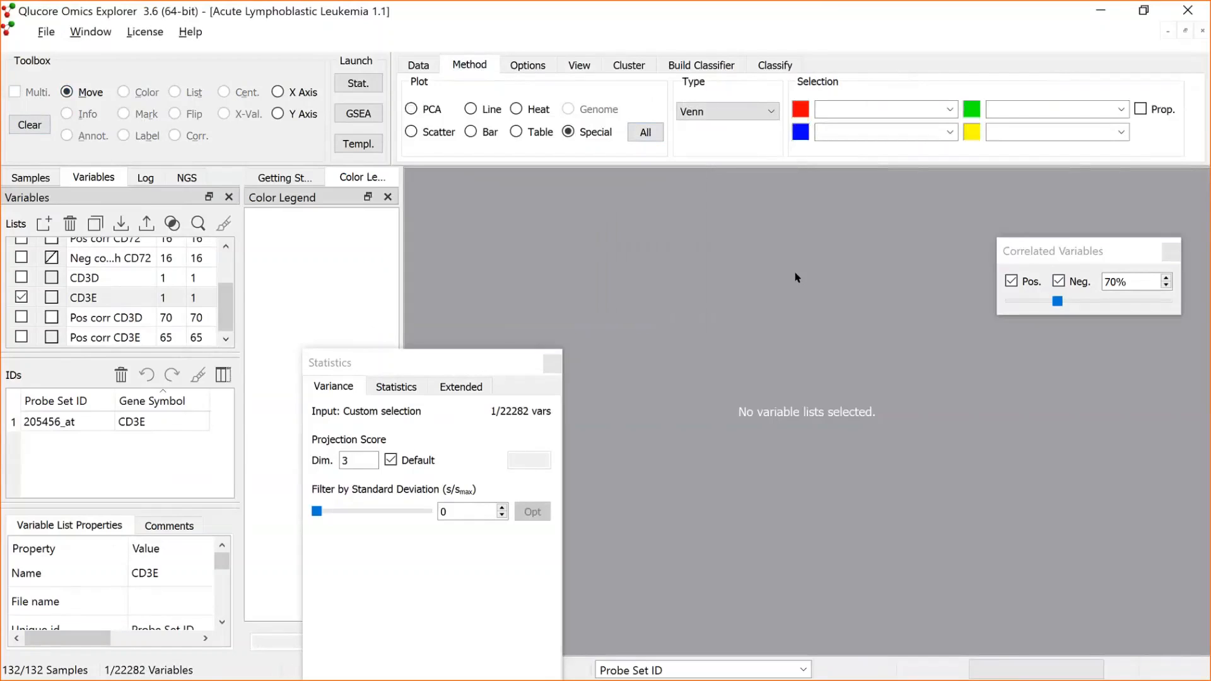
Assign Pos corr CD3D as the red set and Pos corr CD3E as the blue set in the Venn diagram
left_click(951, 111)
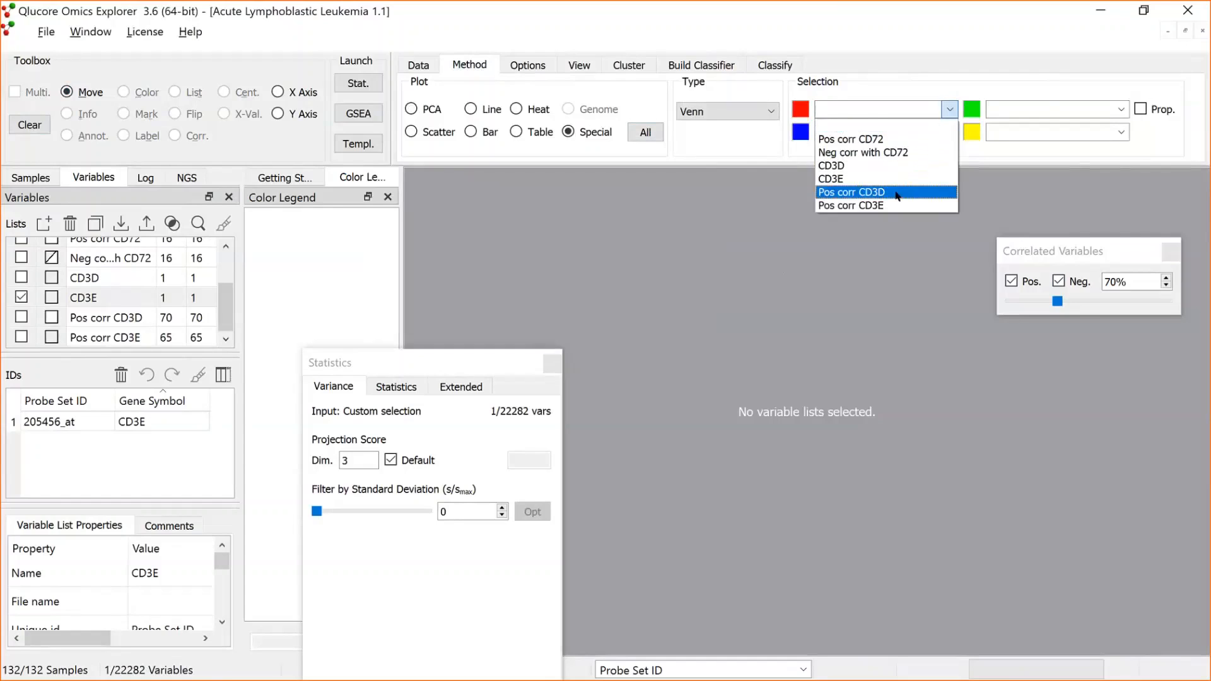
left_click(883, 191)
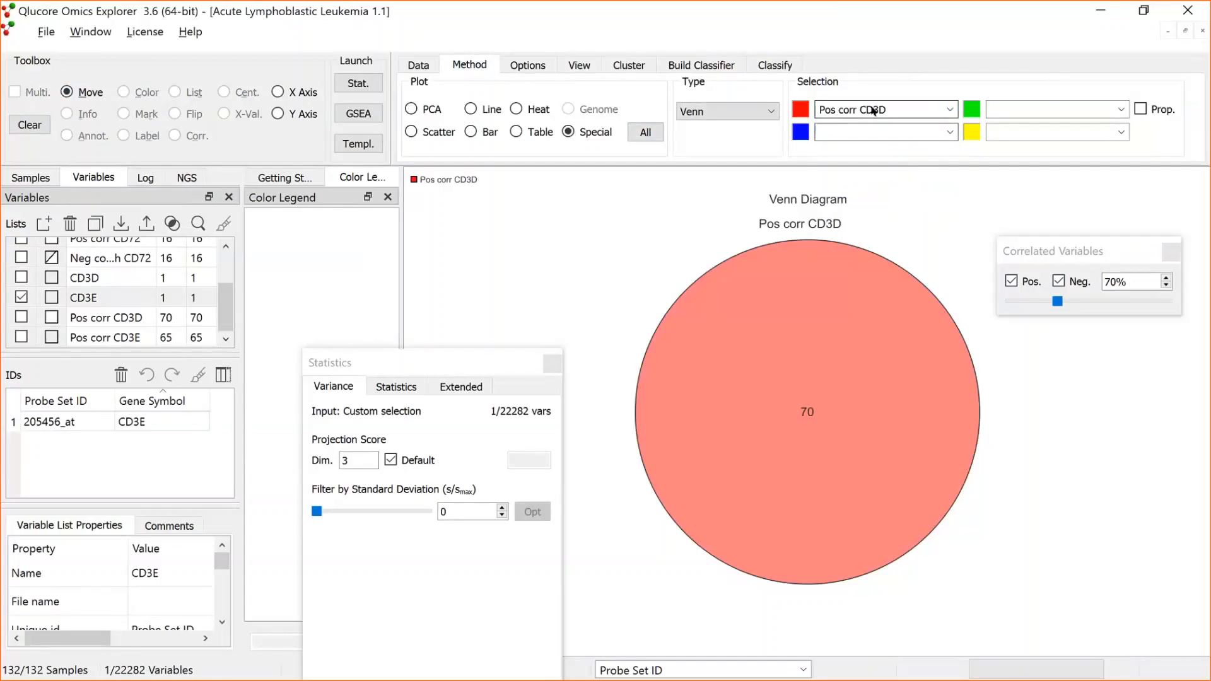
left_click(948, 133)
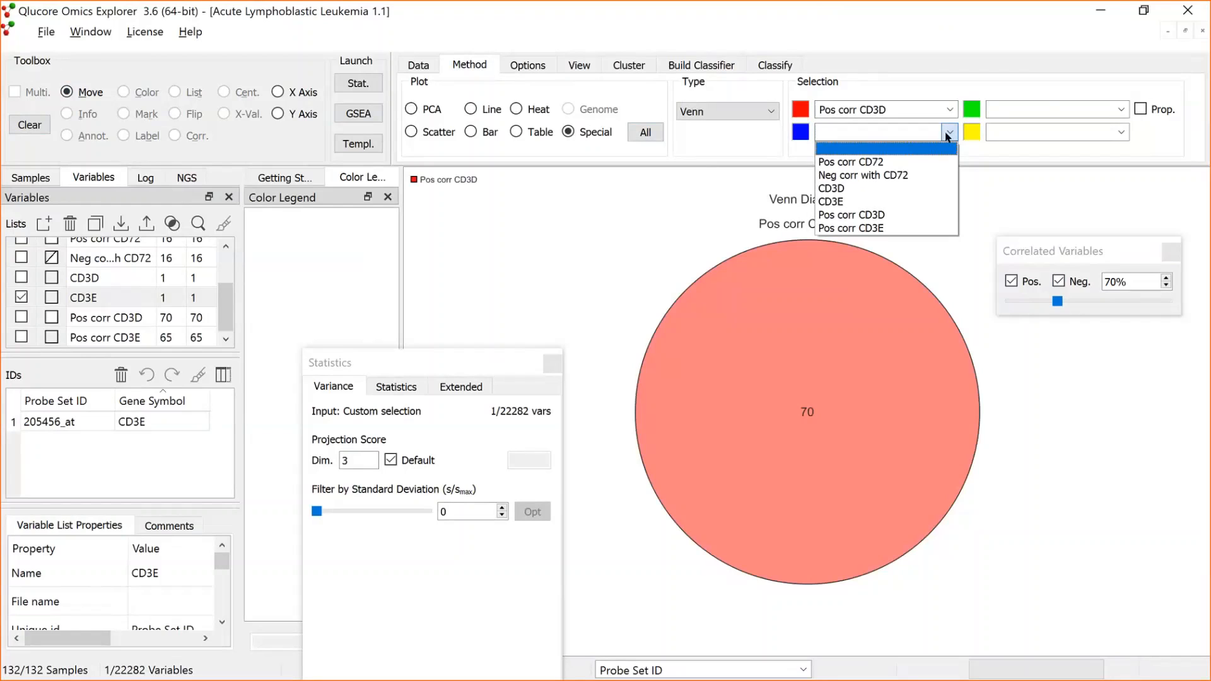
left_click(909, 226)
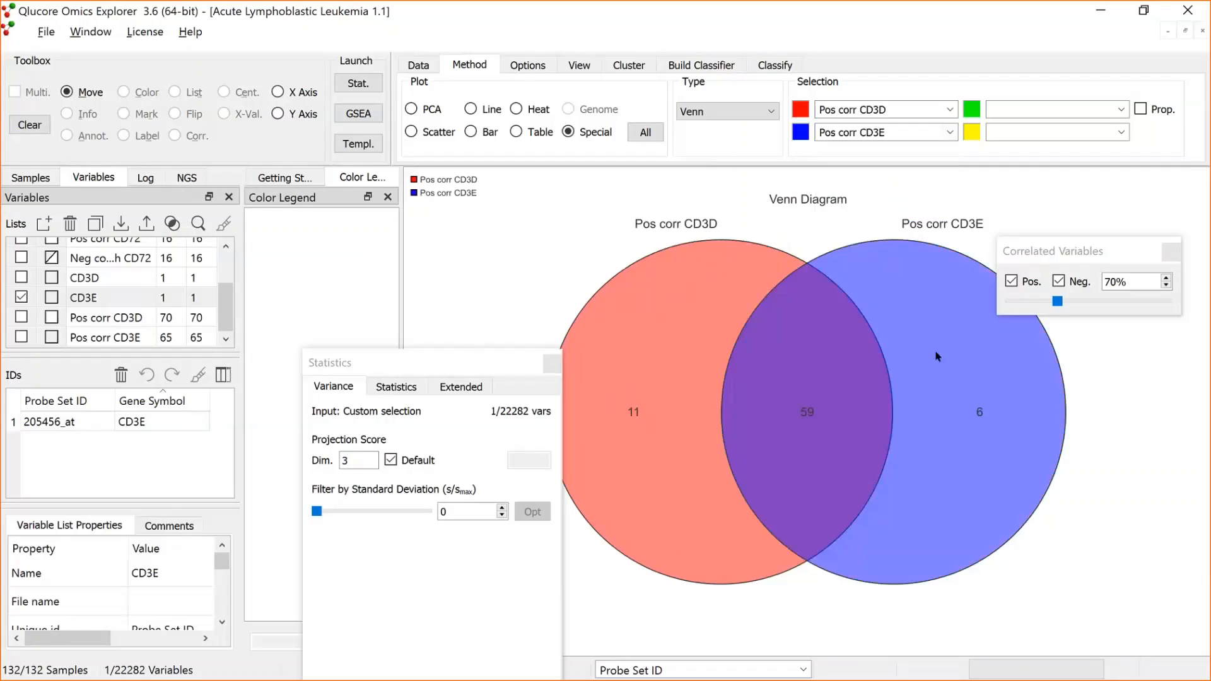
double_click(1134, 246)
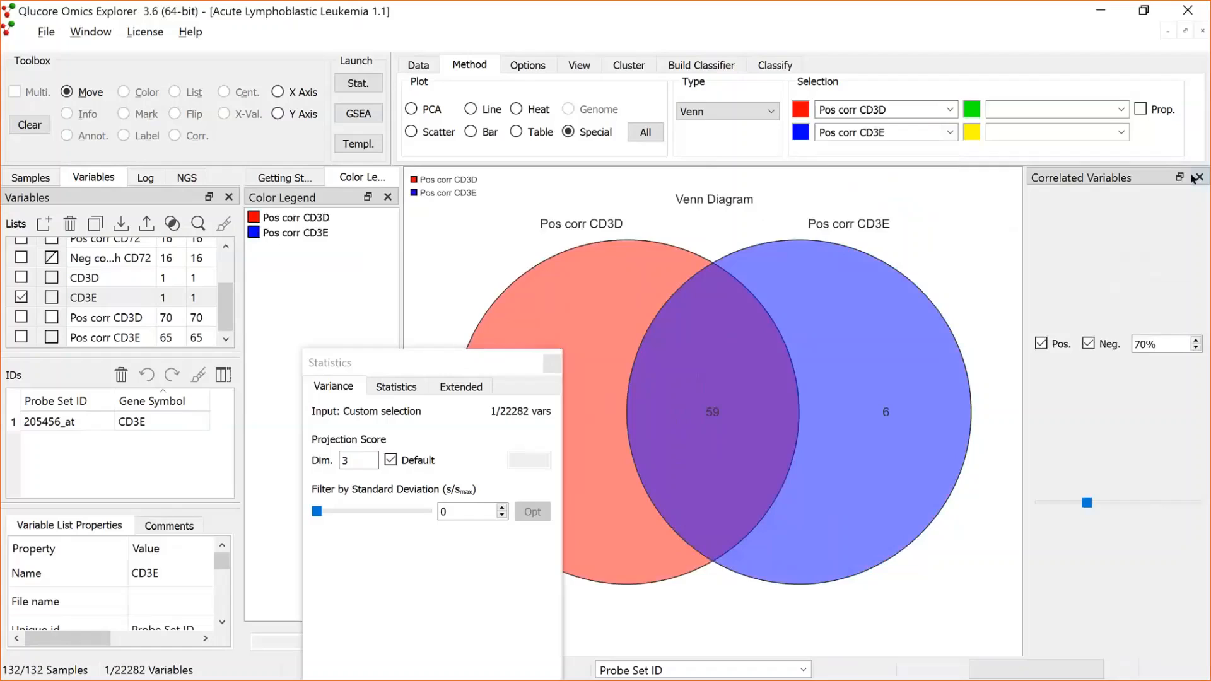
left_click(1182, 178)
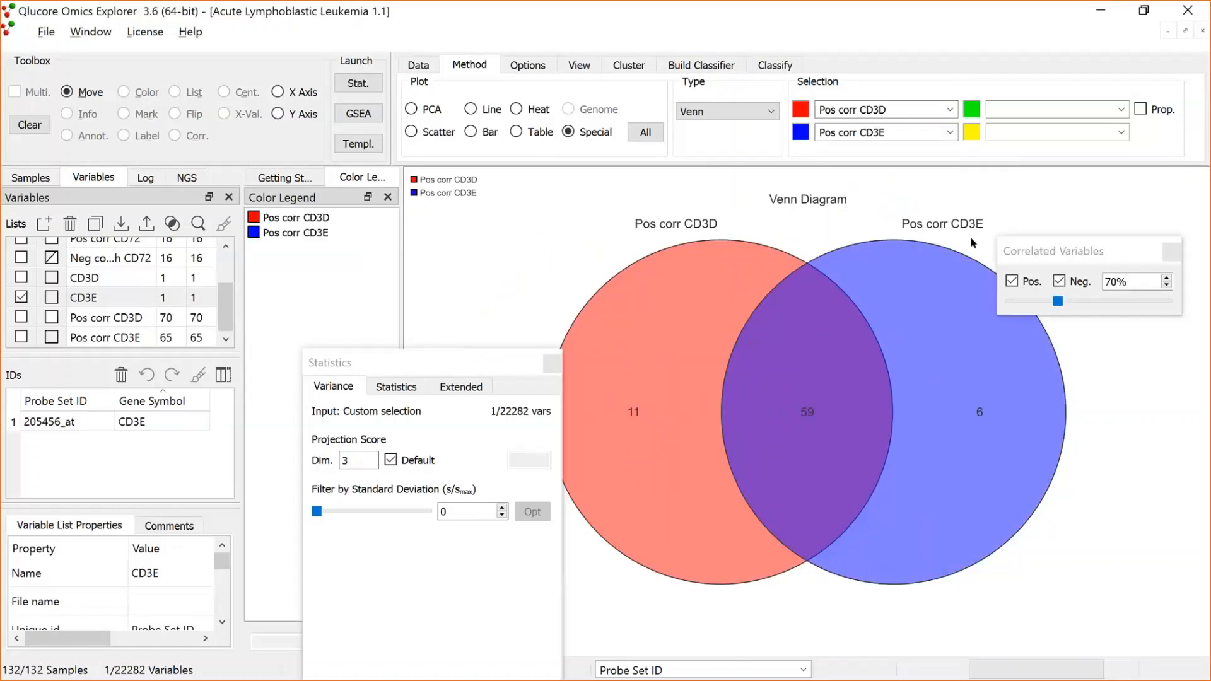
Add Pos corr CD72 as the green set and Neg corr with CD72 as the yellow set in the Venn diagram
left_click(1121, 109)
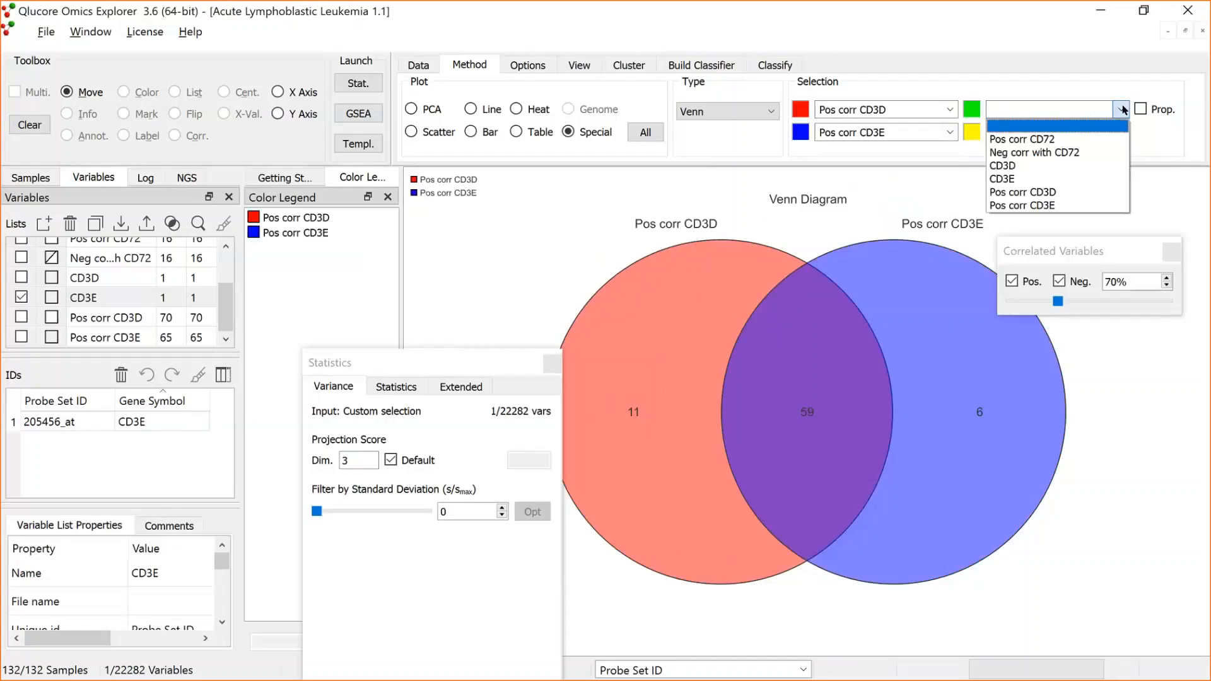
left_click(1069, 140)
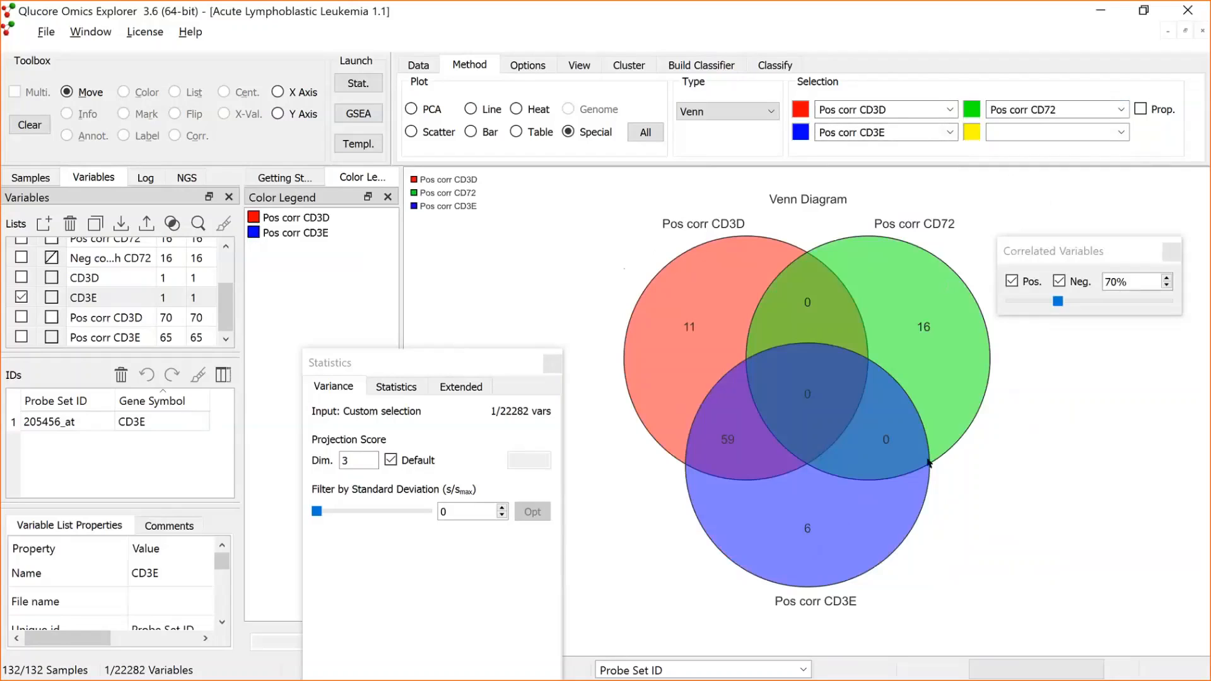
left_click(1122, 133)
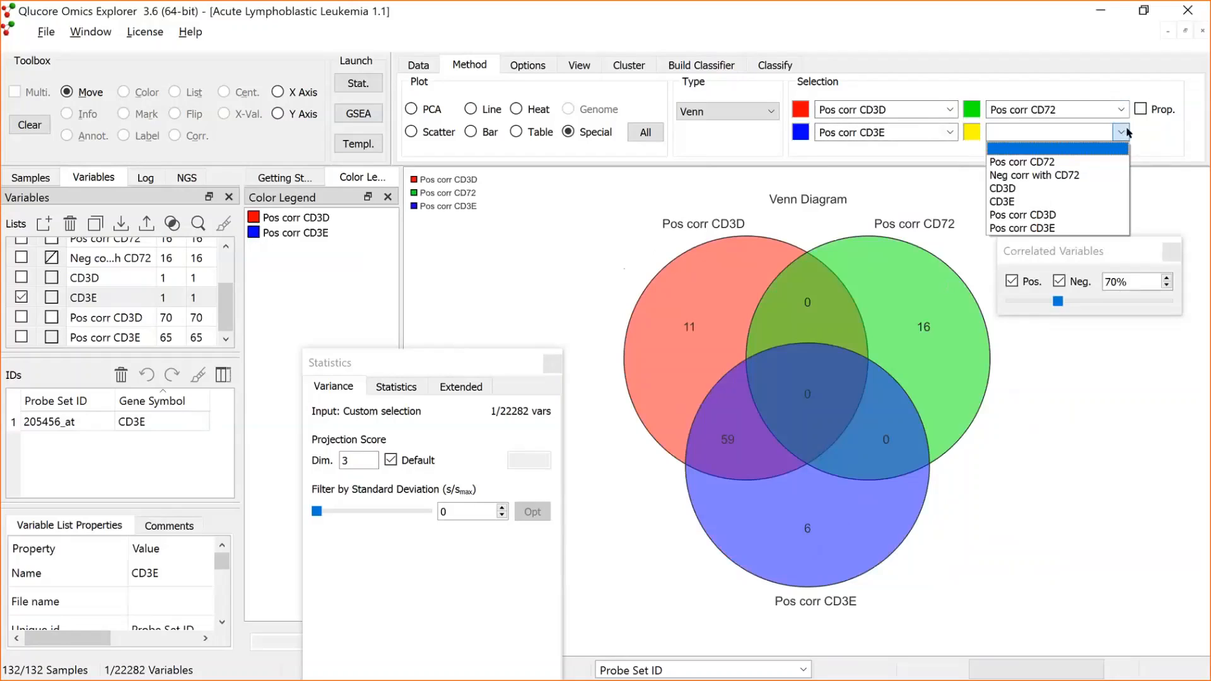
left_click(1066, 175)
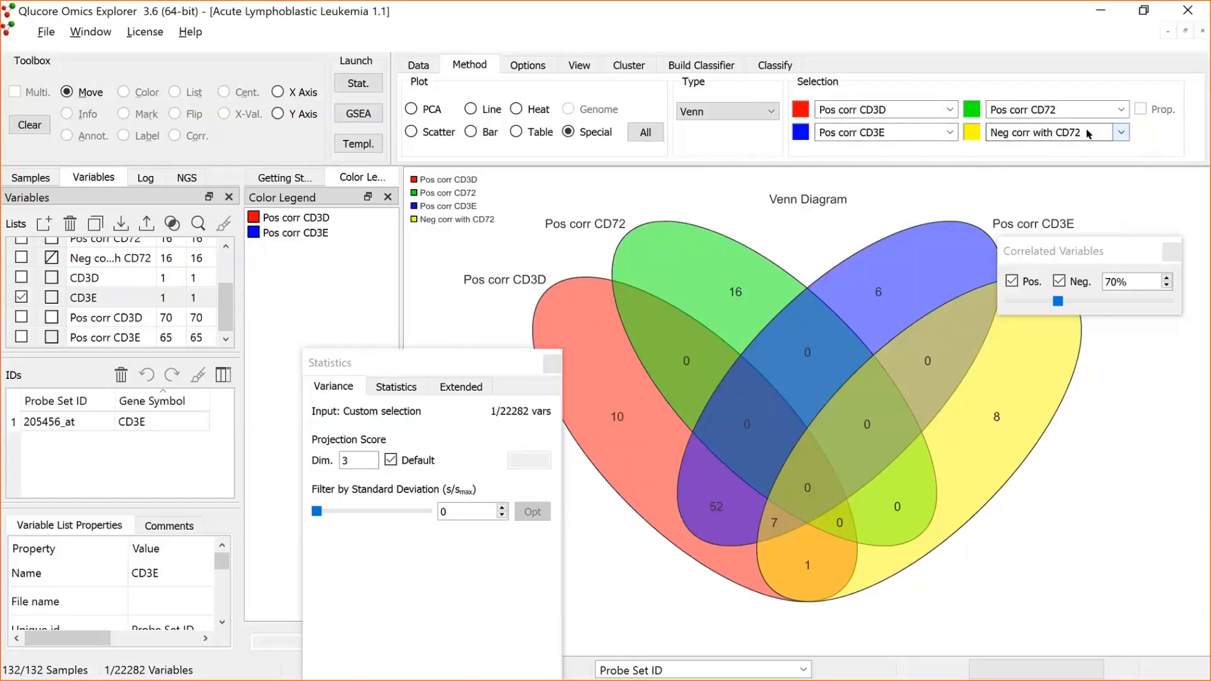
Clear the yellow and green sets, leaving only the CD3D and CD3E lists in the Venn diagram
left_click(1122, 133)
left_click(1079, 155)
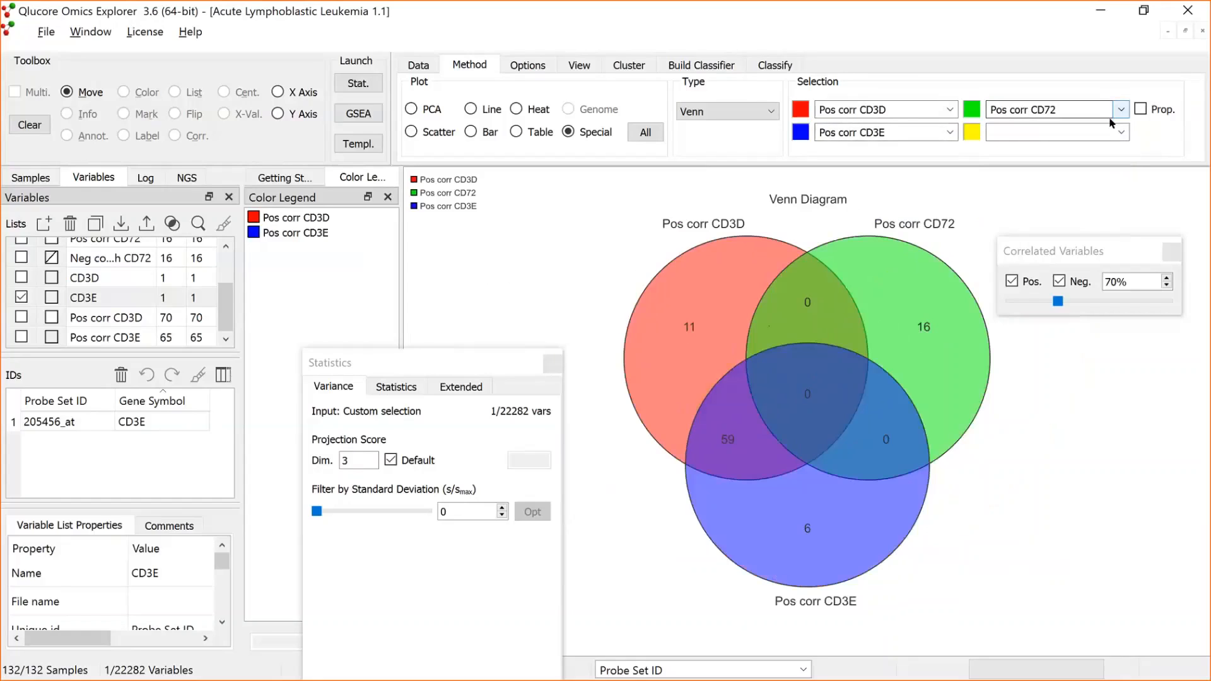
left_click(1120, 111)
left_click(1099, 130)
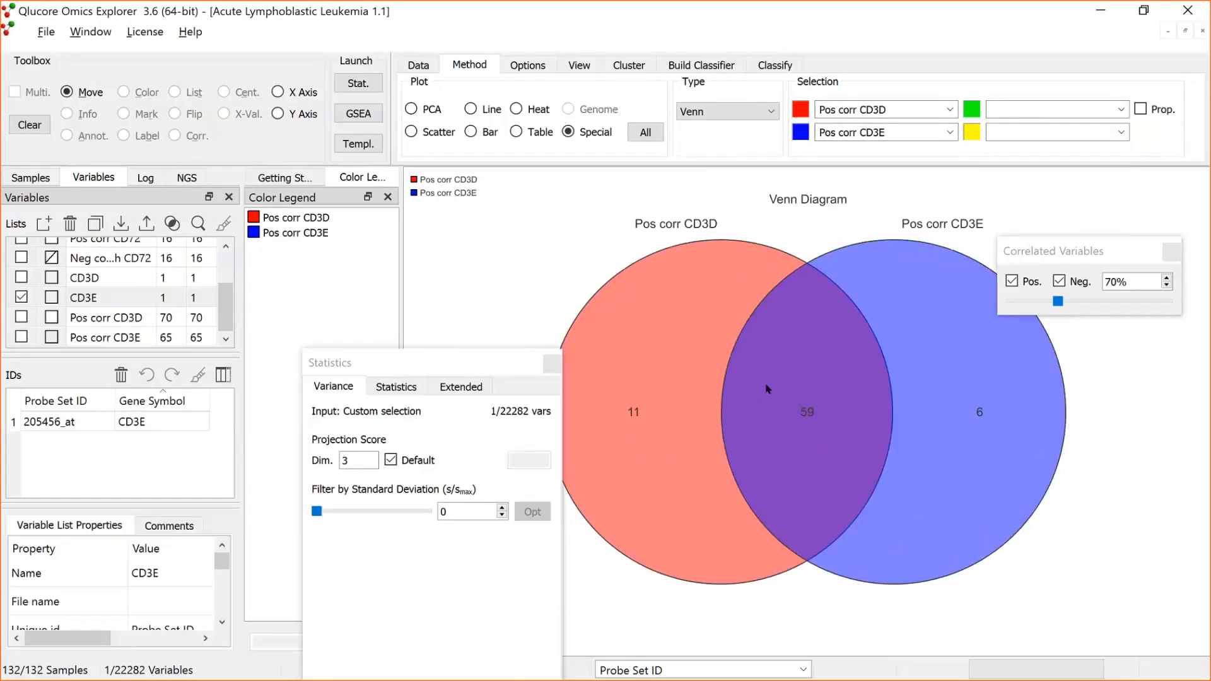
Move the Statistics window aside and save the intersection of Pos corr CD3D and Pos corr CD3E as a new variable list
left_click_drag(429, 363, 253, 467)
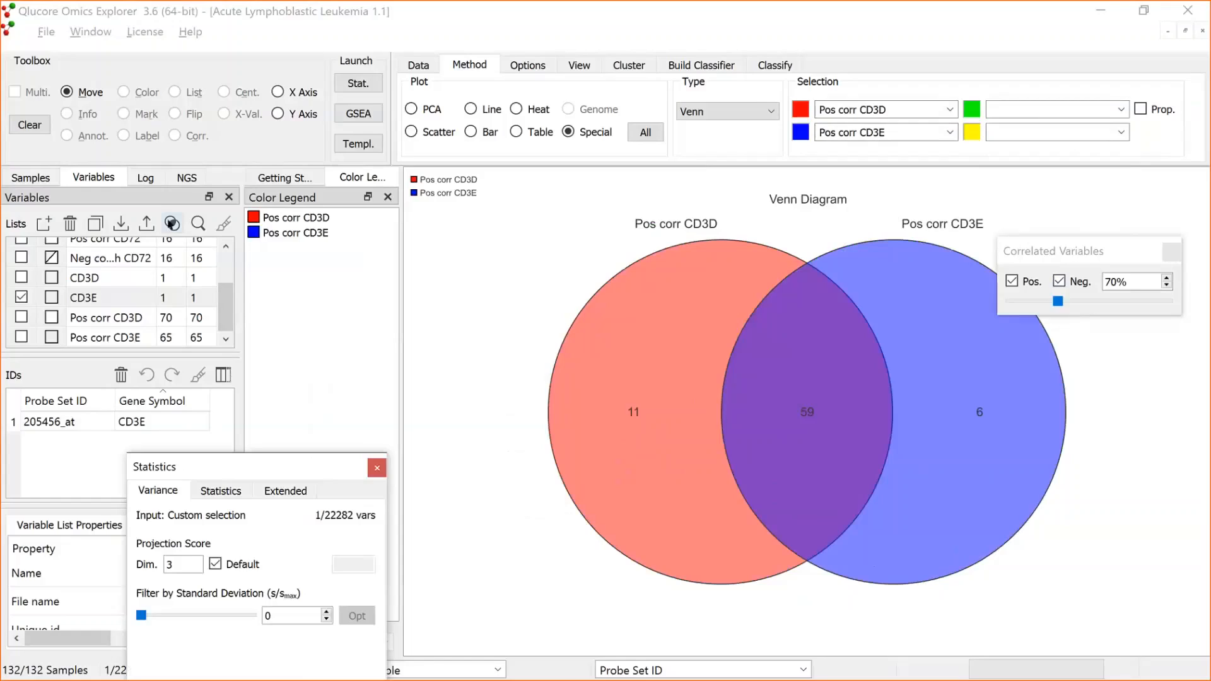
left_click(172, 223)
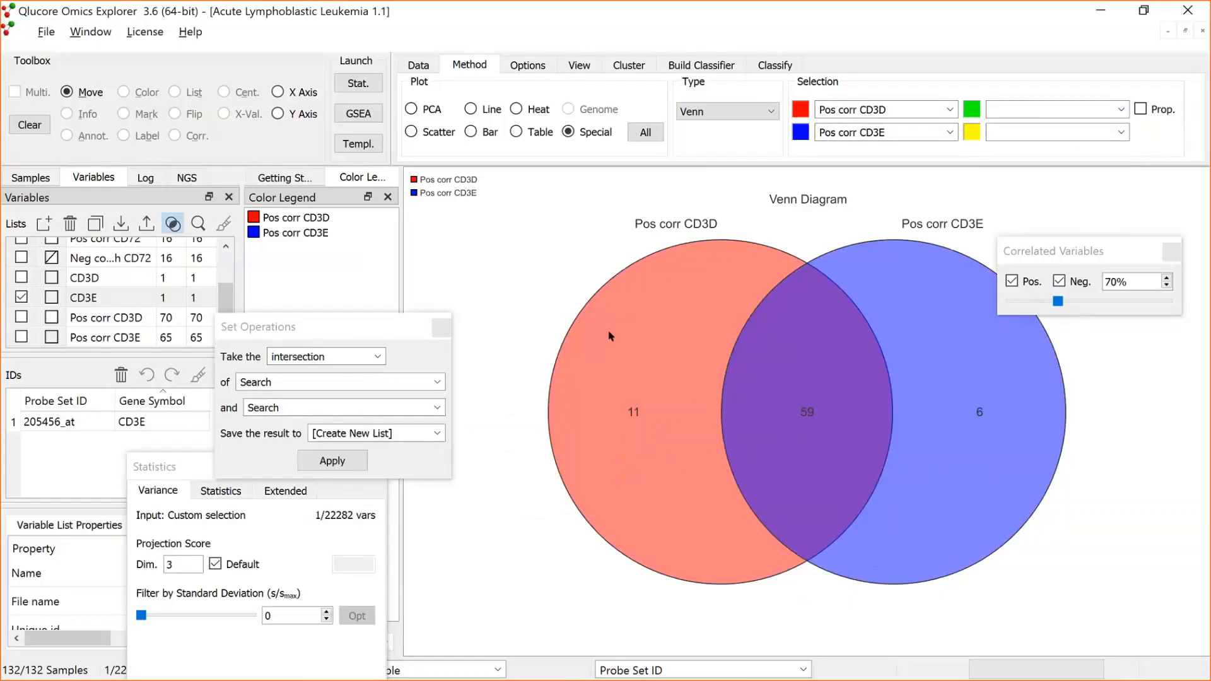
left_click(437, 383)
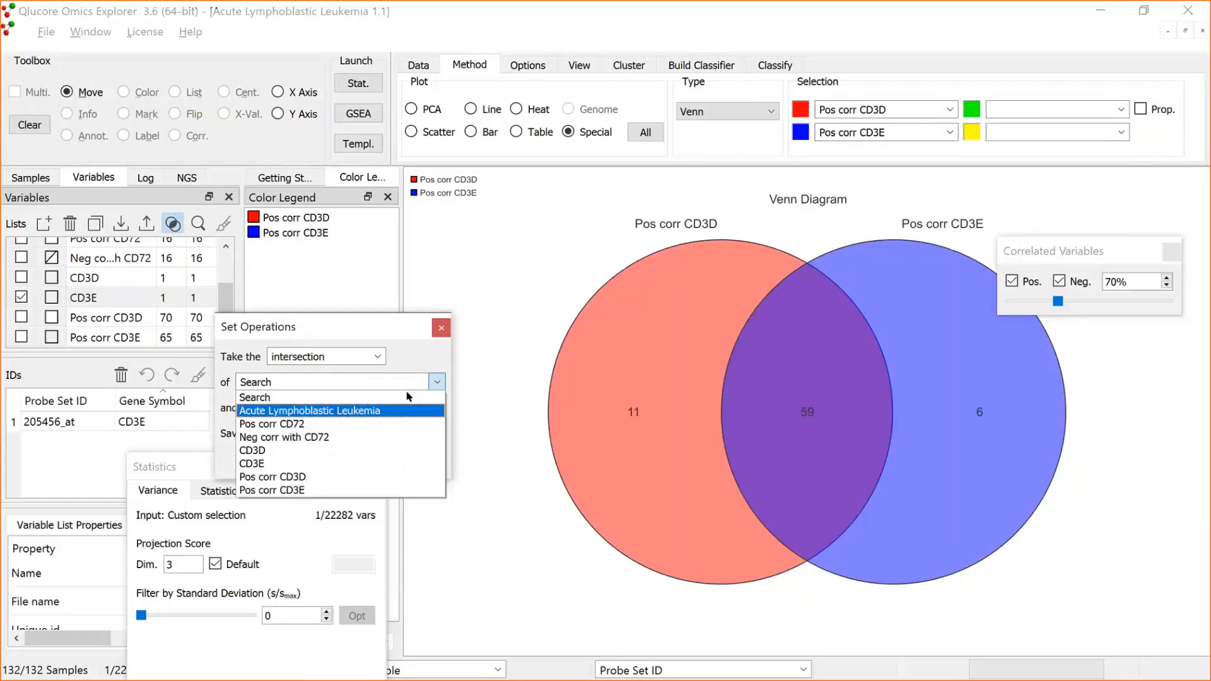
left_click(353, 474)
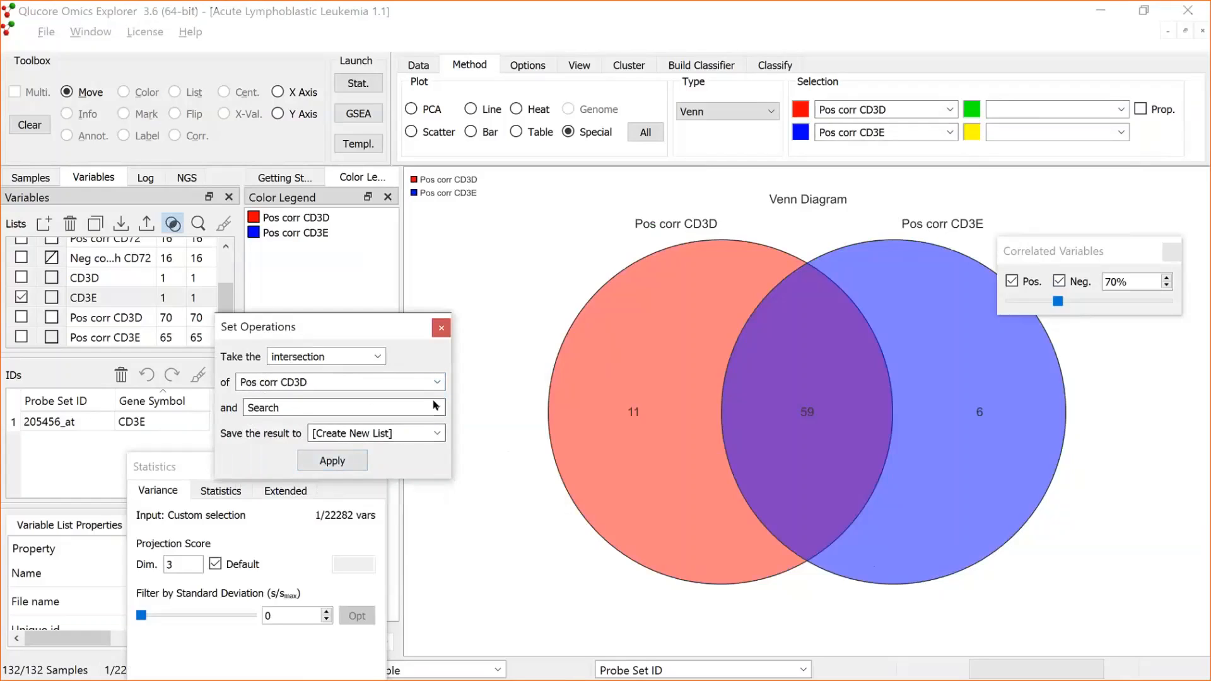
left_click(437, 407)
left_click(309, 515)
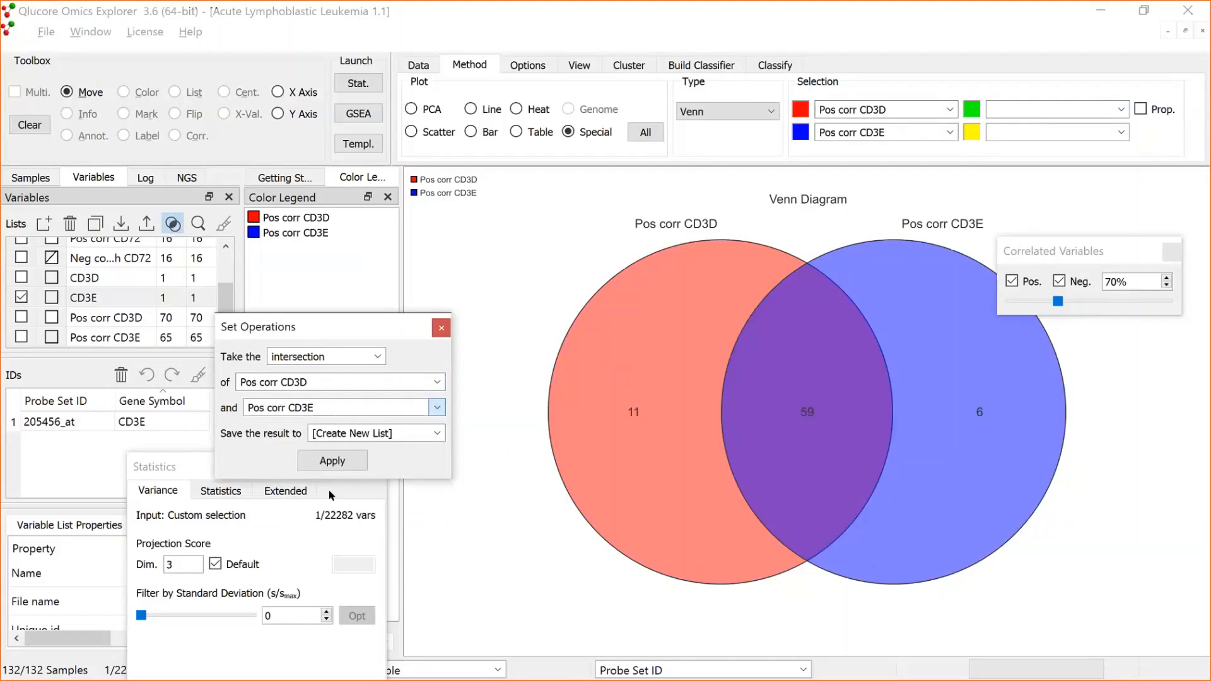
left_click(347, 462)
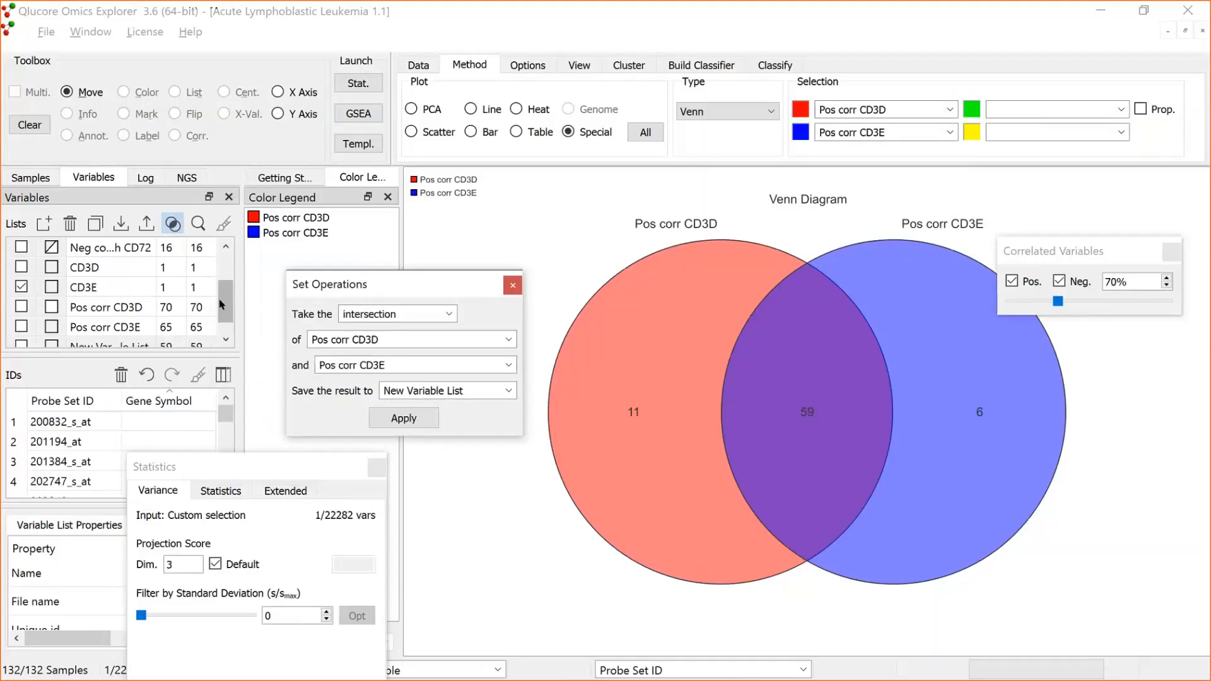
Rename the new intersection list as Intersection CD3D+E
left_click(114, 344)
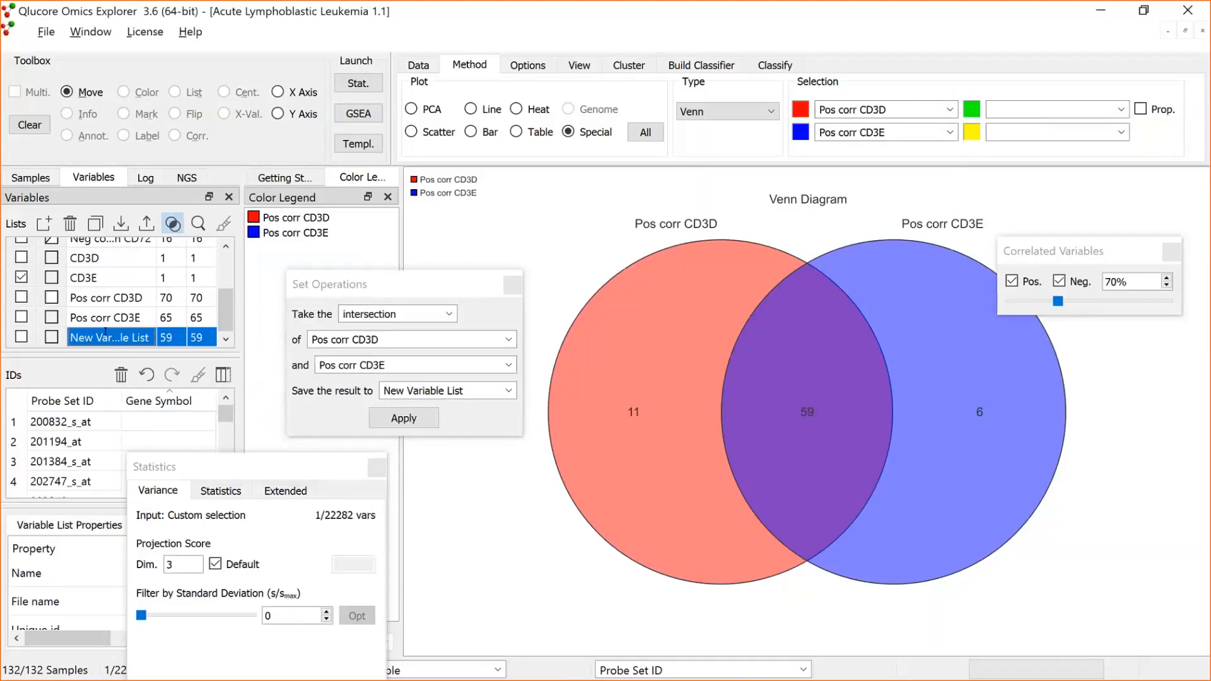
left_click(114, 341)
type("I")
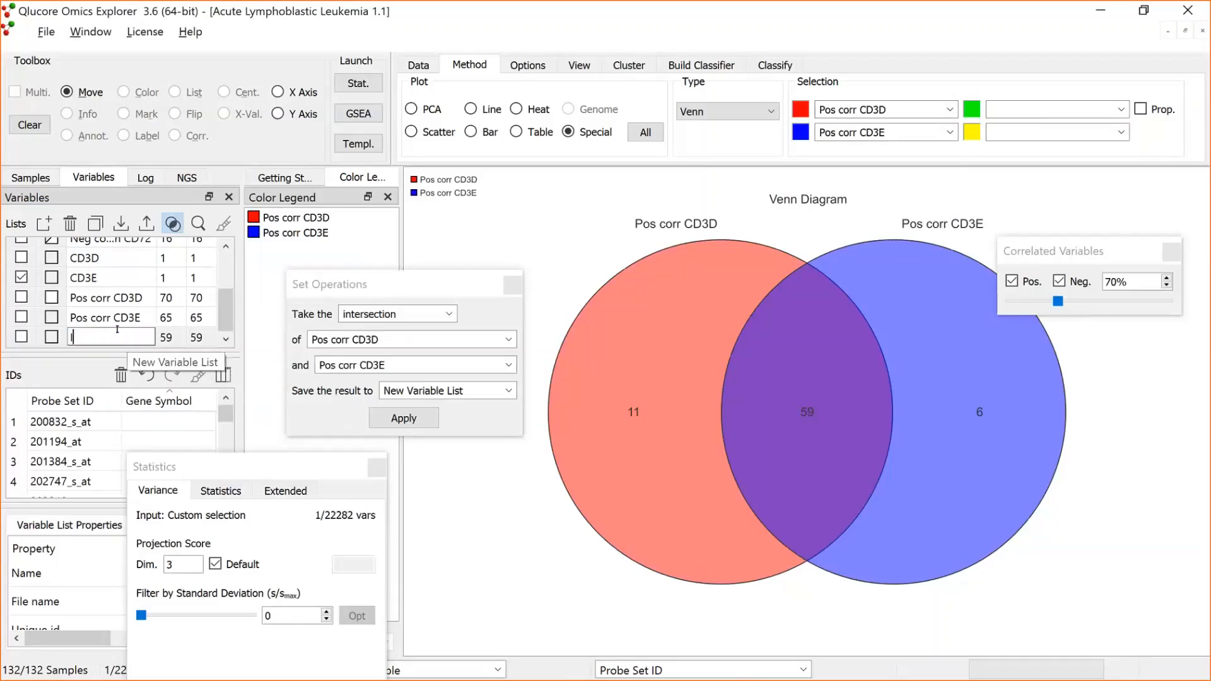
type("ntersection CD3D+")
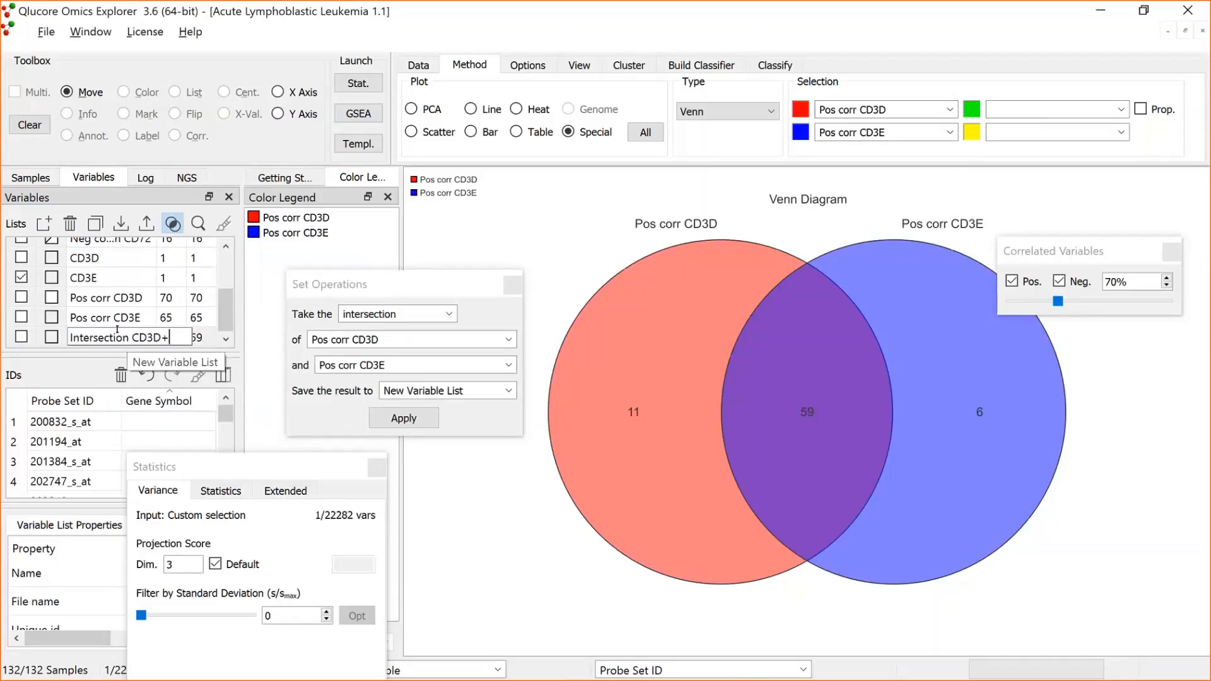
type("E")
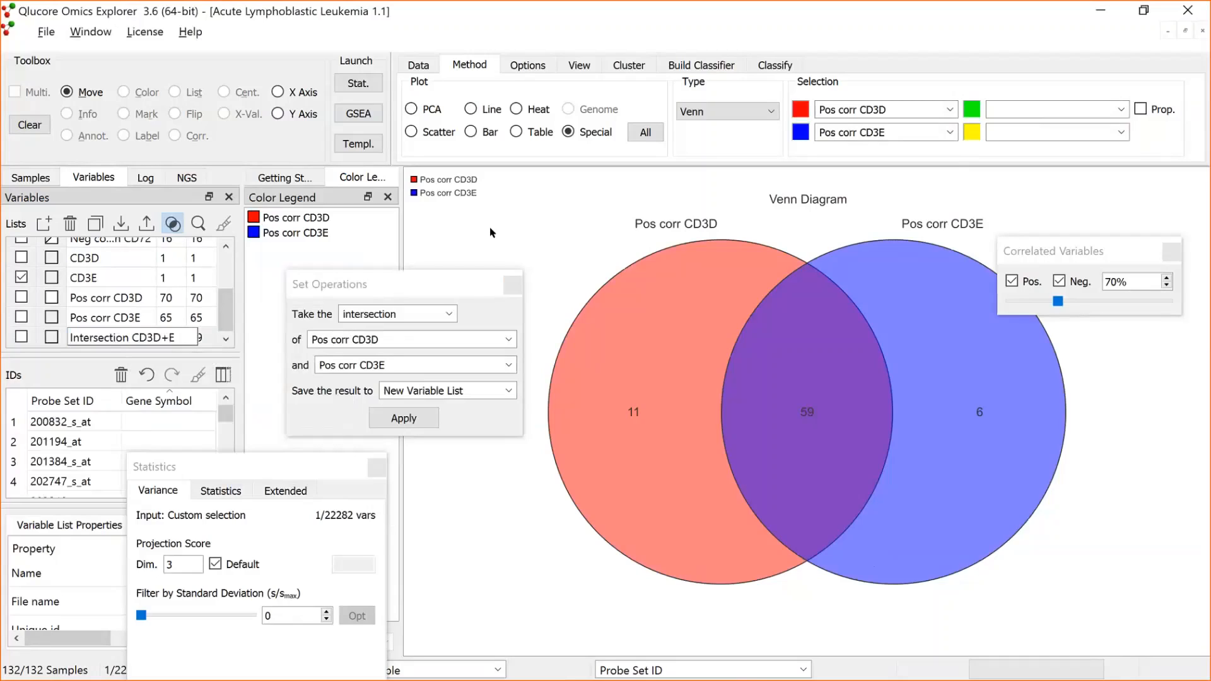
key("Return")
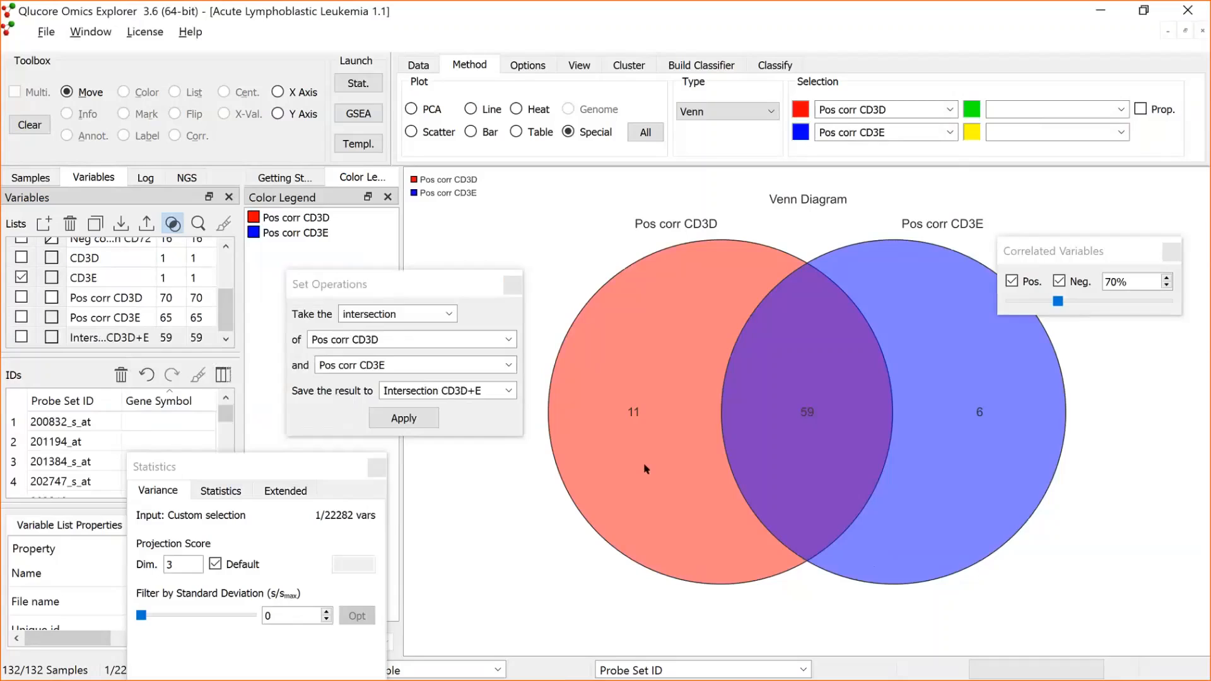
Save the union of Pos corr CD3D and Pos corr CD3E as a new variable list and close Set Operations
left_click(449, 312)
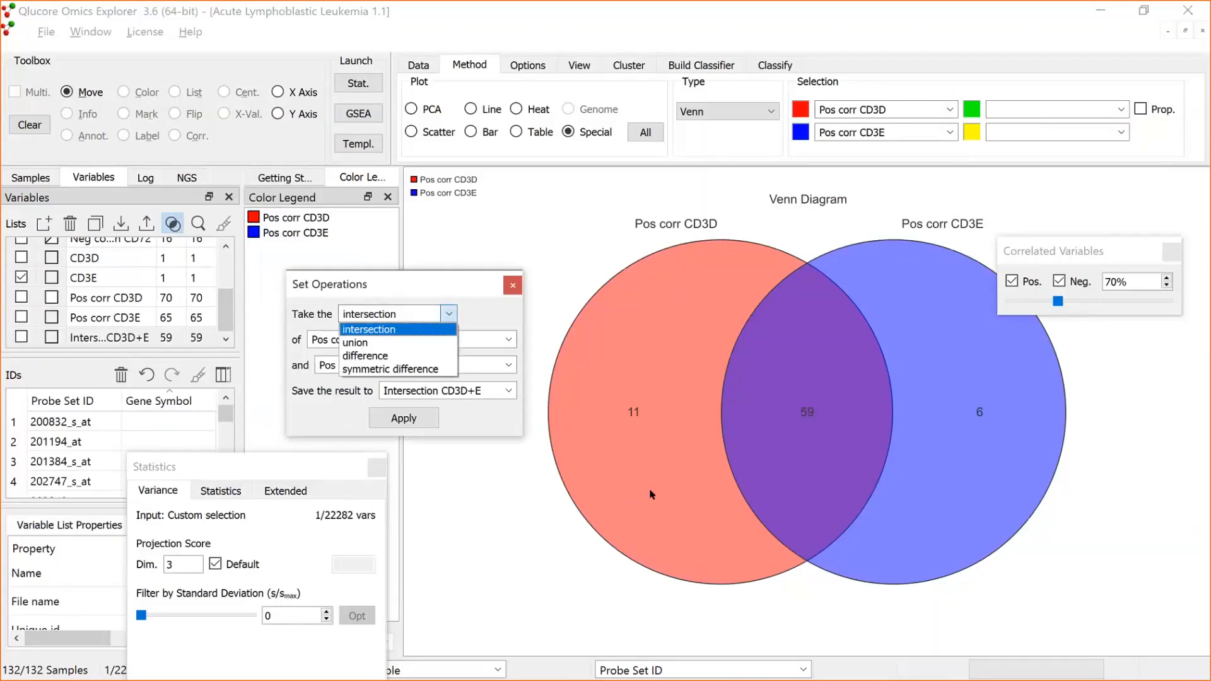
left_click(366, 344)
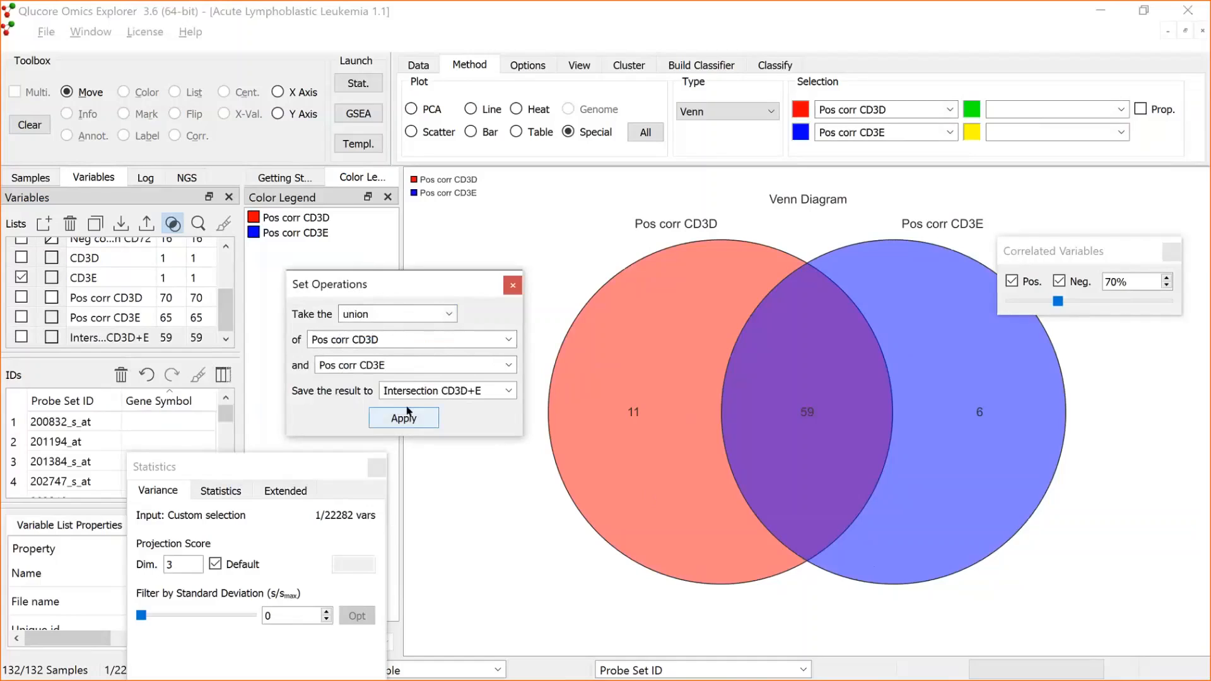
left_click(505, 390)
left_click(479, 407)
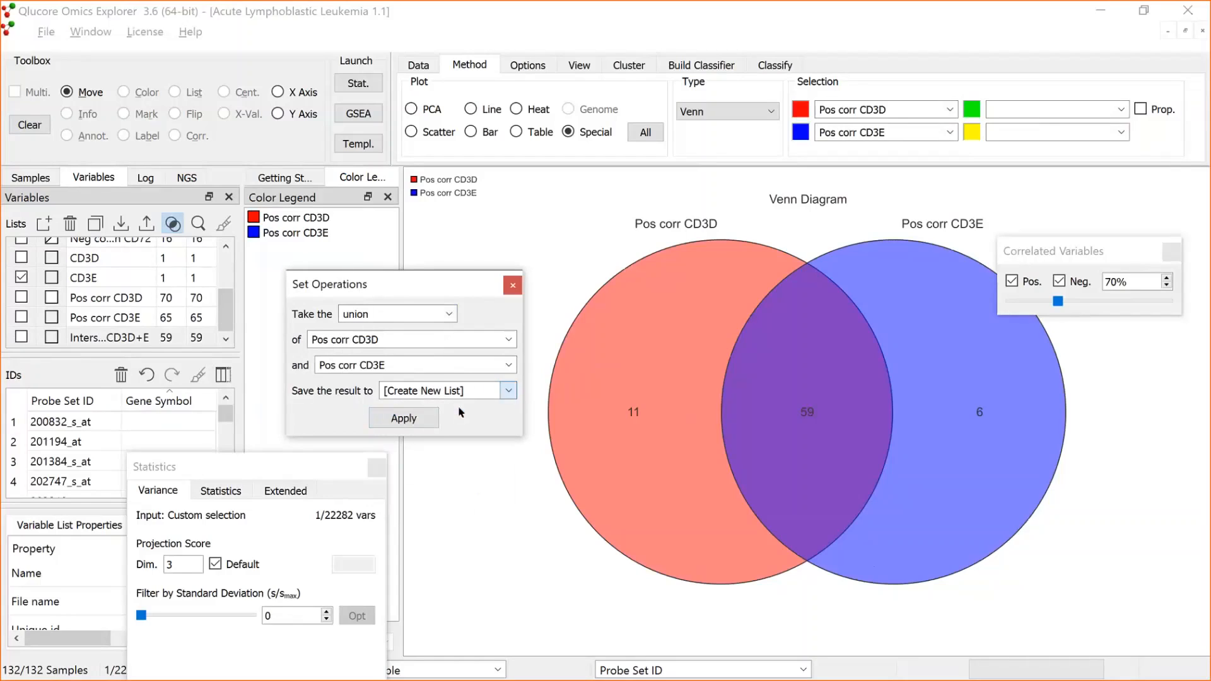
left_click(404, 418)
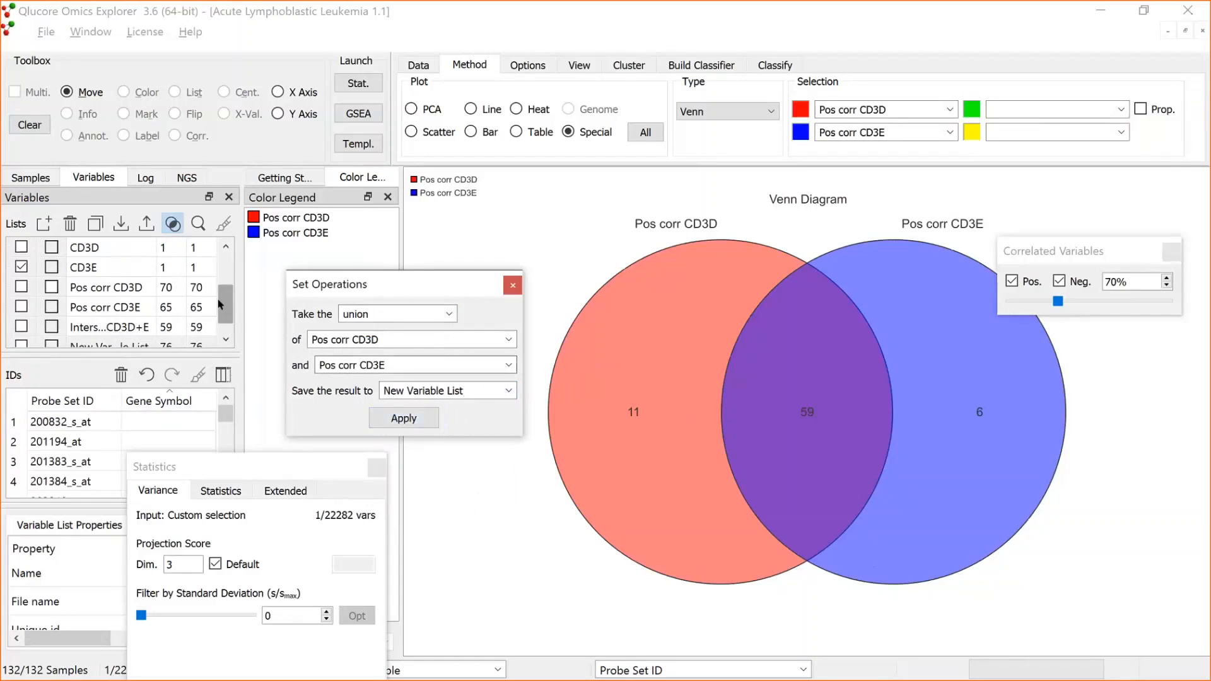
left_click(221, 325)
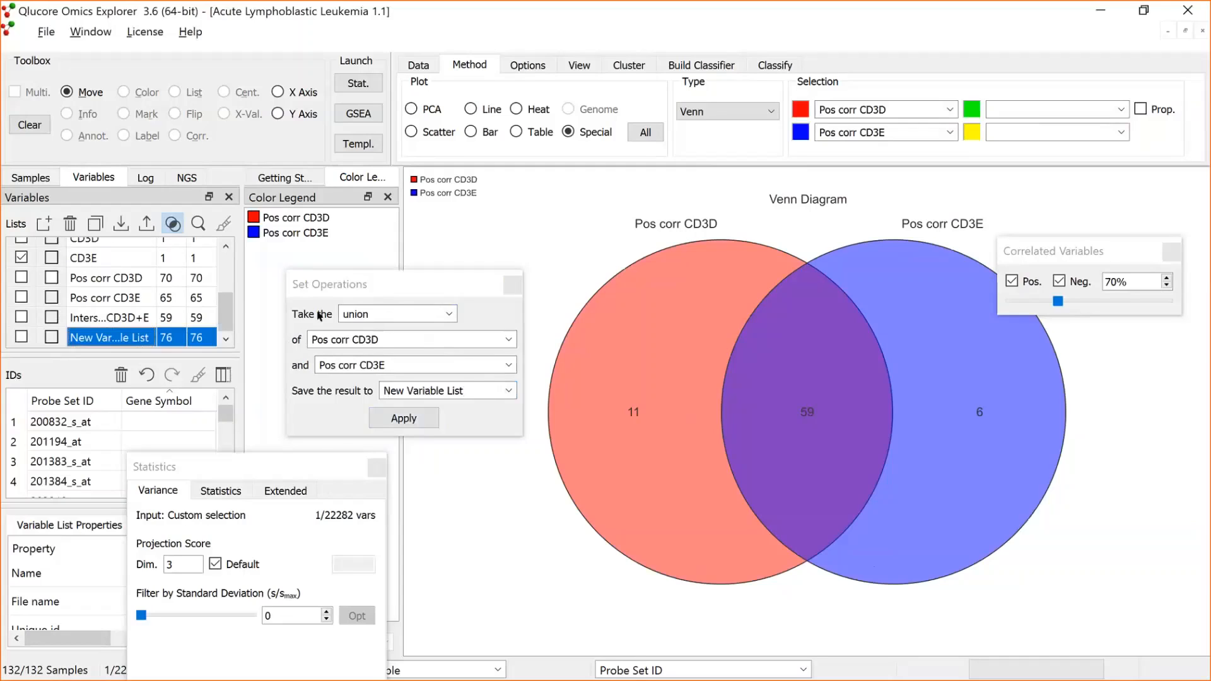
left_click(448, 314)
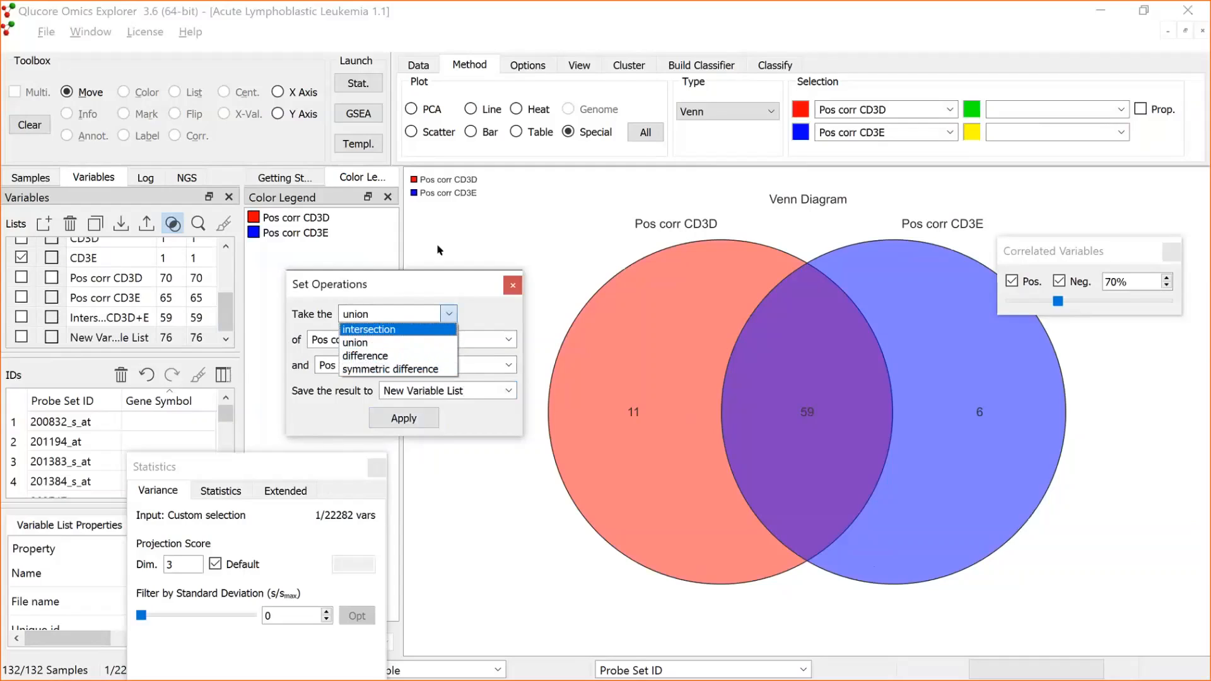
left_click(518, 290)
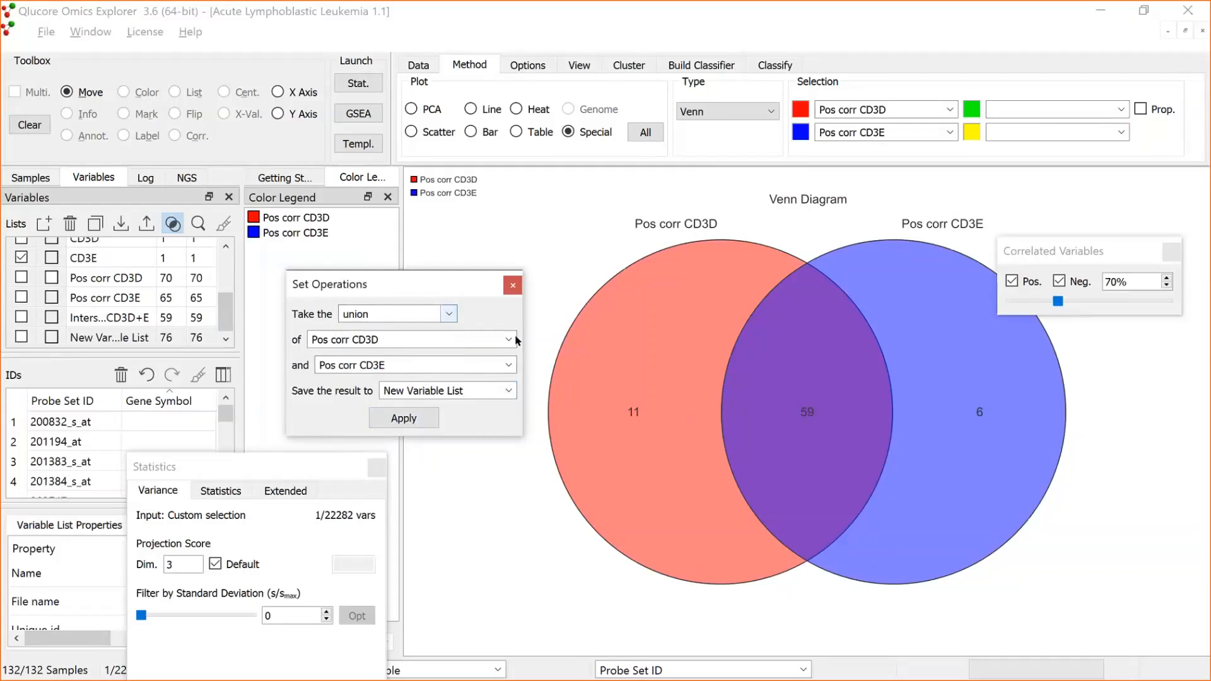
left_click(512, 287)
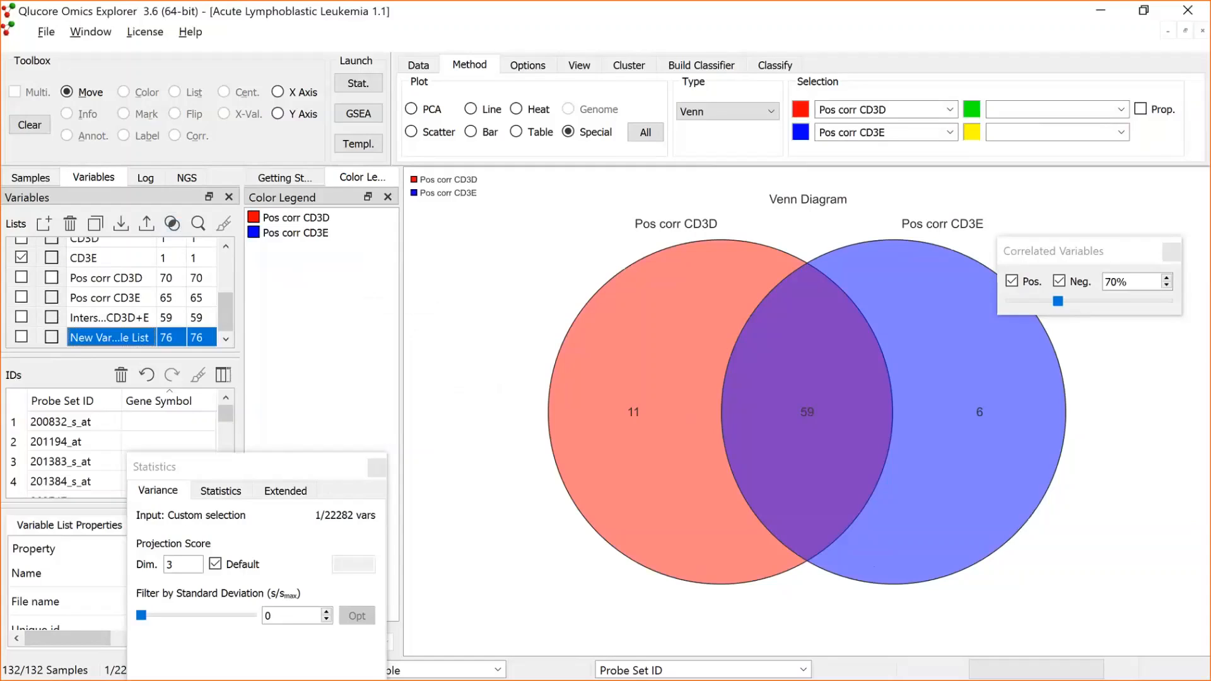
left_click(844, 38)
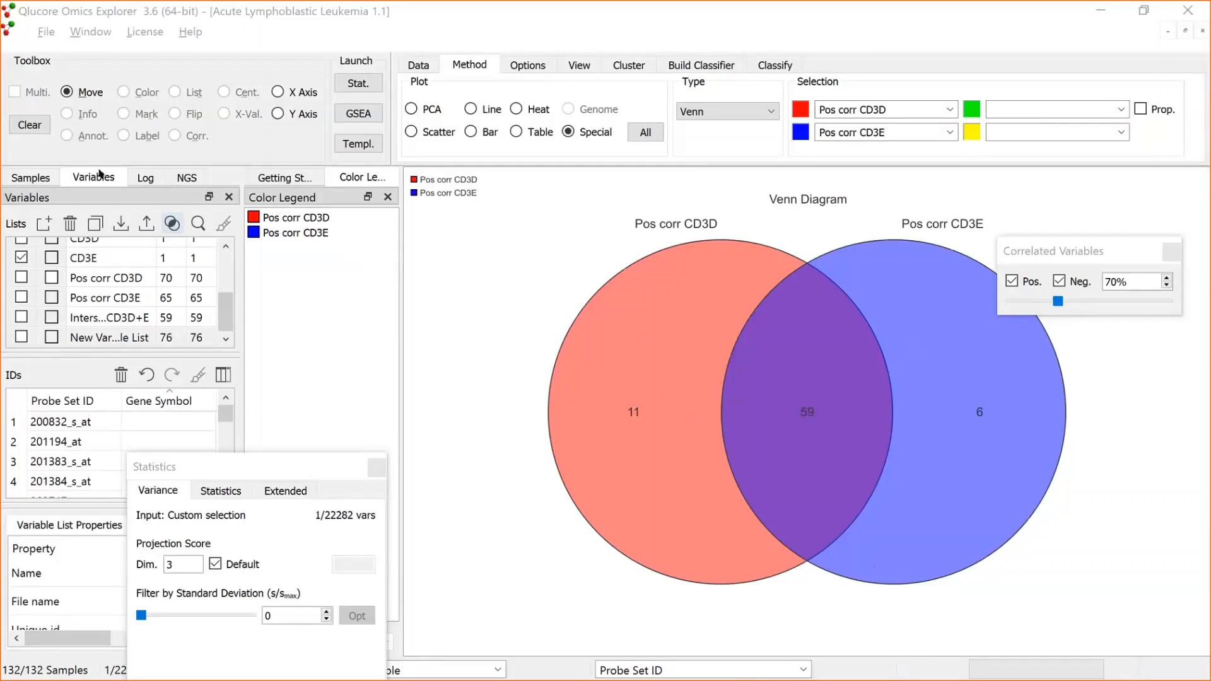
left_click(171, 222)
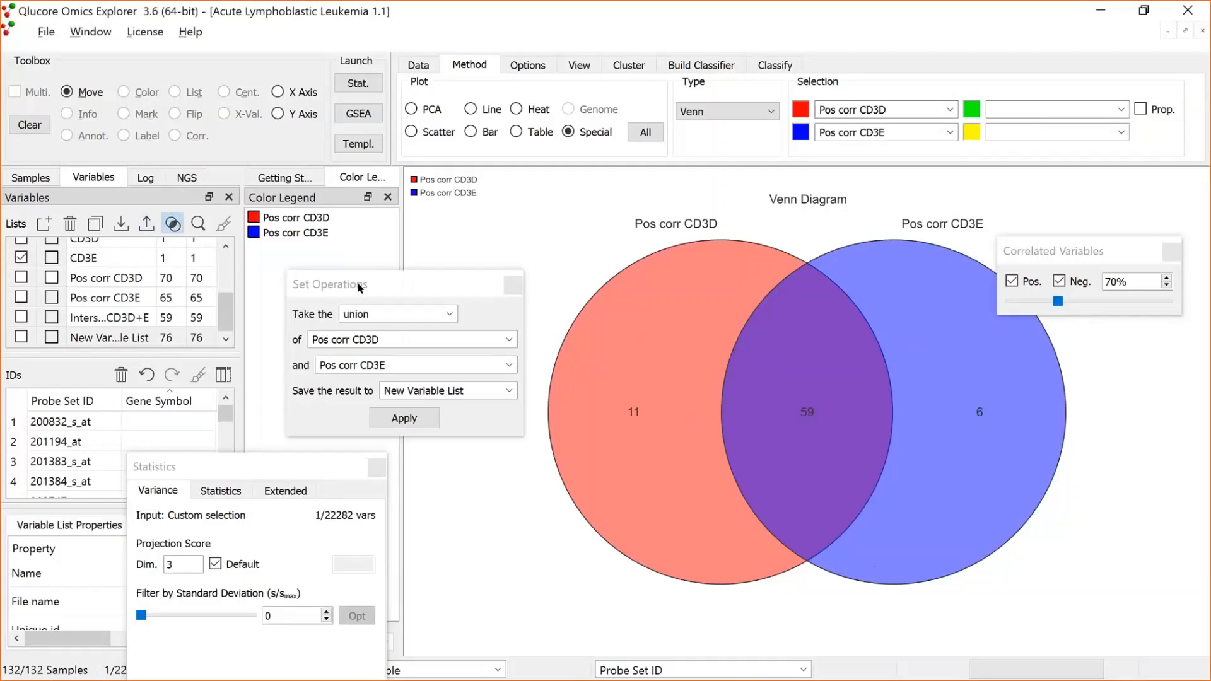
left_click(515, 281)
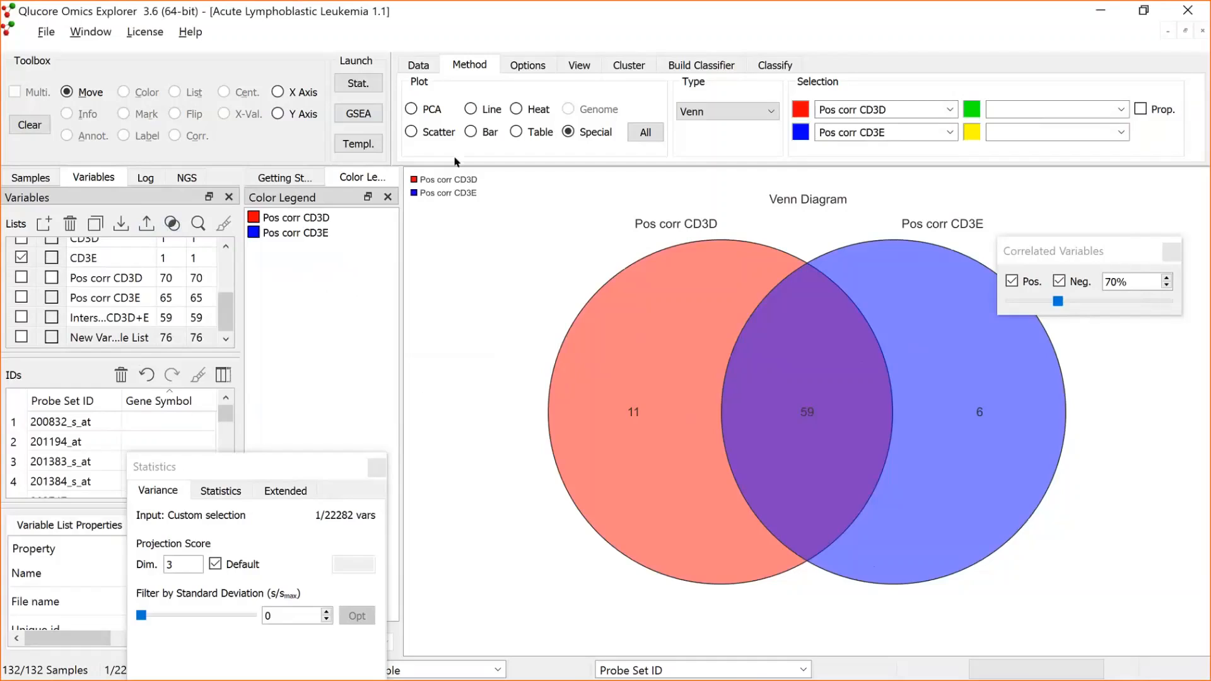
Switch to the PowerPoint slide show, advance to the Correlation networks slide, and return to Qlucore Omics Explorer
key("alt+Tab")
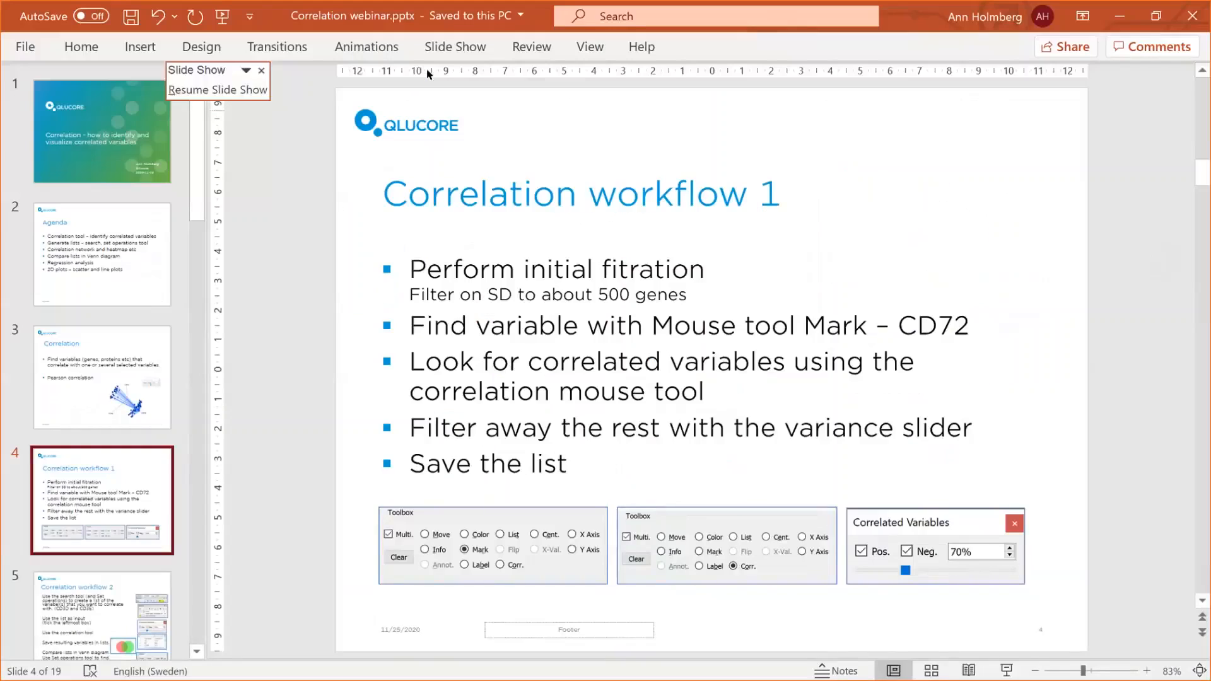
key("alt+Tab")
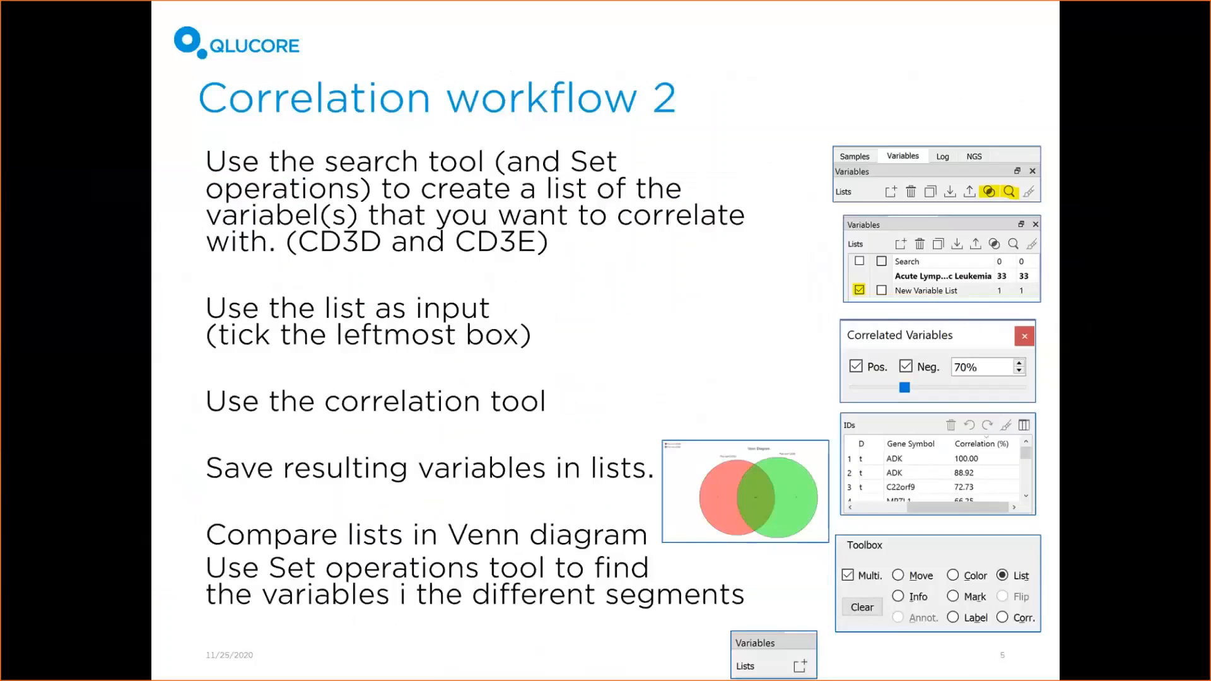
key("Right")
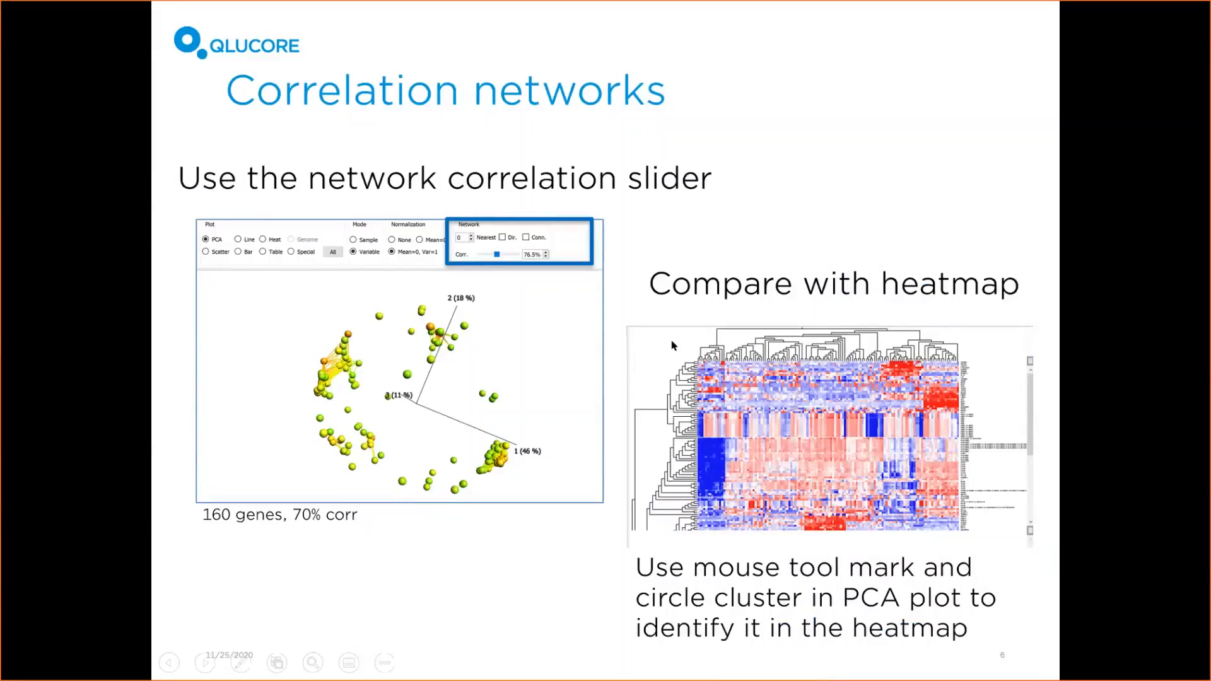
key("alt+Tab")
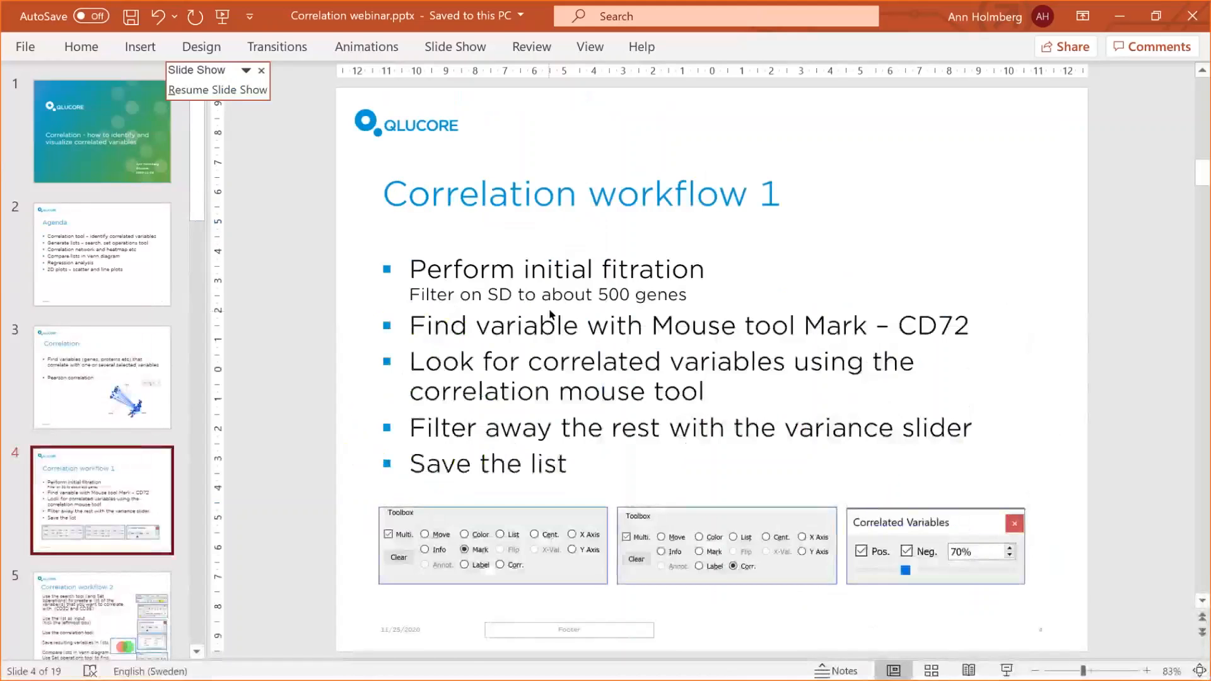
key("alt+Tab")
key("alt+Tab")
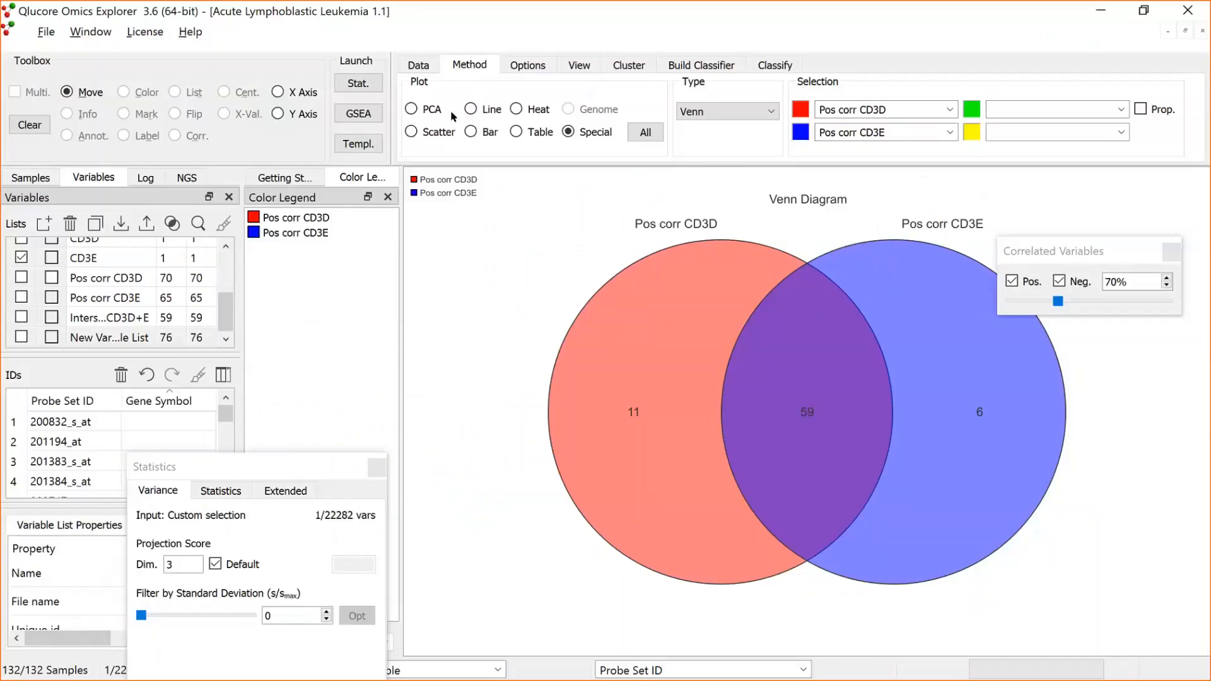
Display a PCA plot instead of the Venn diagram and deselect the CD3E list as input to use all active variables
left_click(412, 109)
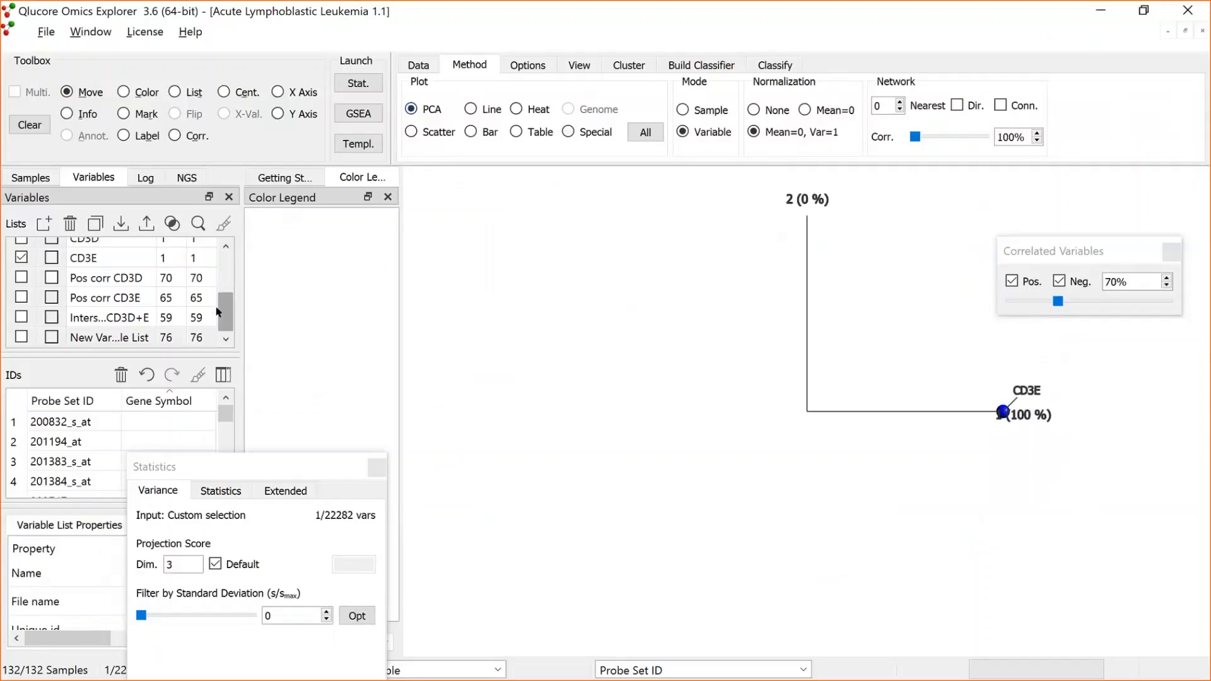
mouse_move(215, 283)
left_mouse_down()
mouse_move(213, 260)
mouse_move(234, 260)
mouse_move(221, 299)
left_mouse_up()
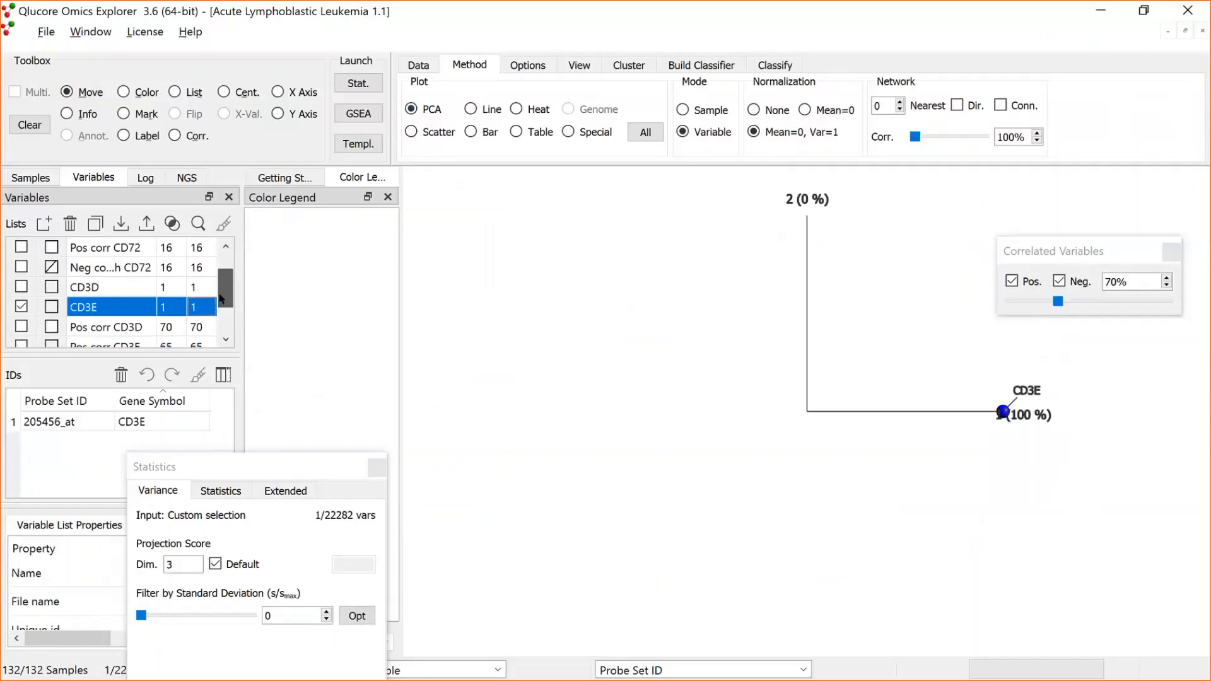
left_click(21, 307)
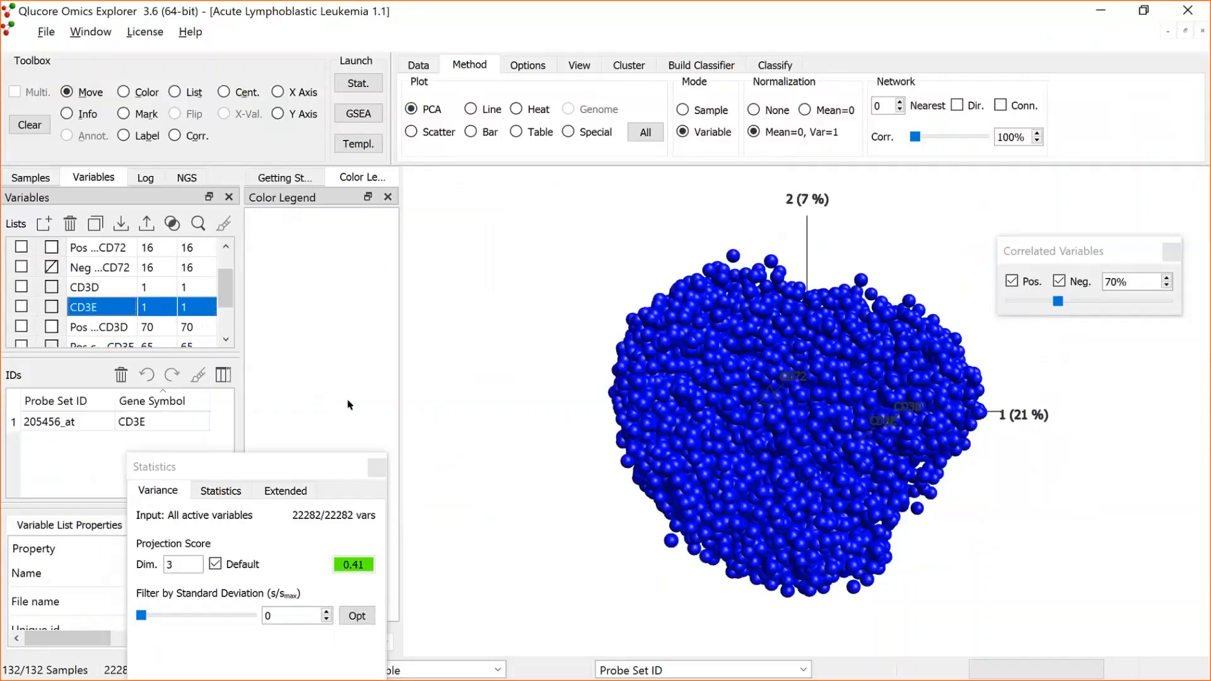
Move the Statistics window up and filter the variables by a standard deviation of 0.51
left_click_drag(219, 467, 262, 248)
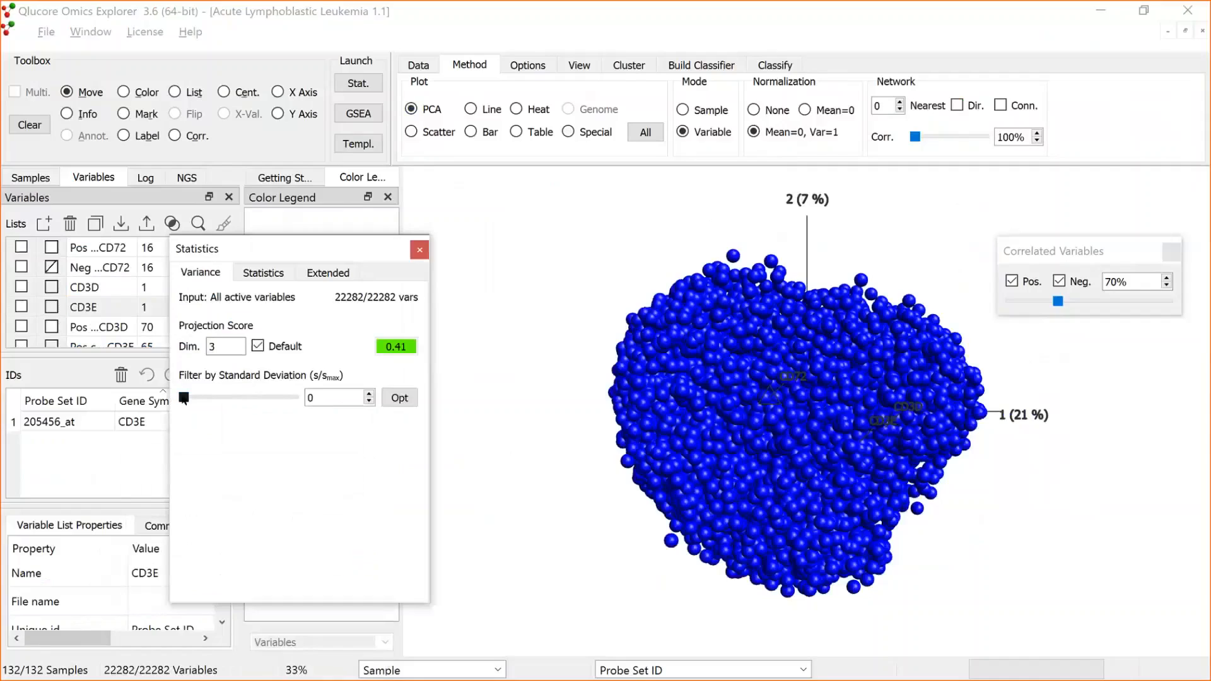
left_click_drag(183, 397, 254, 402)
left_click_drag(259, 403, 282, 408)
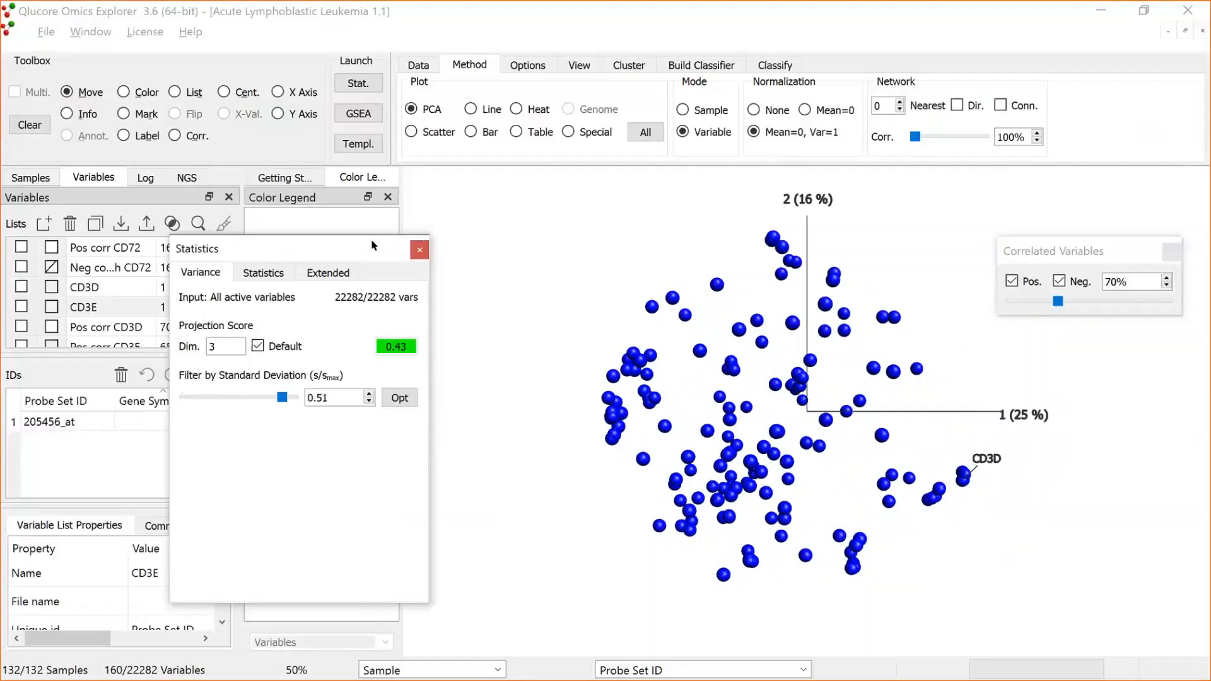
Close the Correlated Variables window and connect the variables in the PCA plot at a network correlation of 70%
left_click(1173, 252)
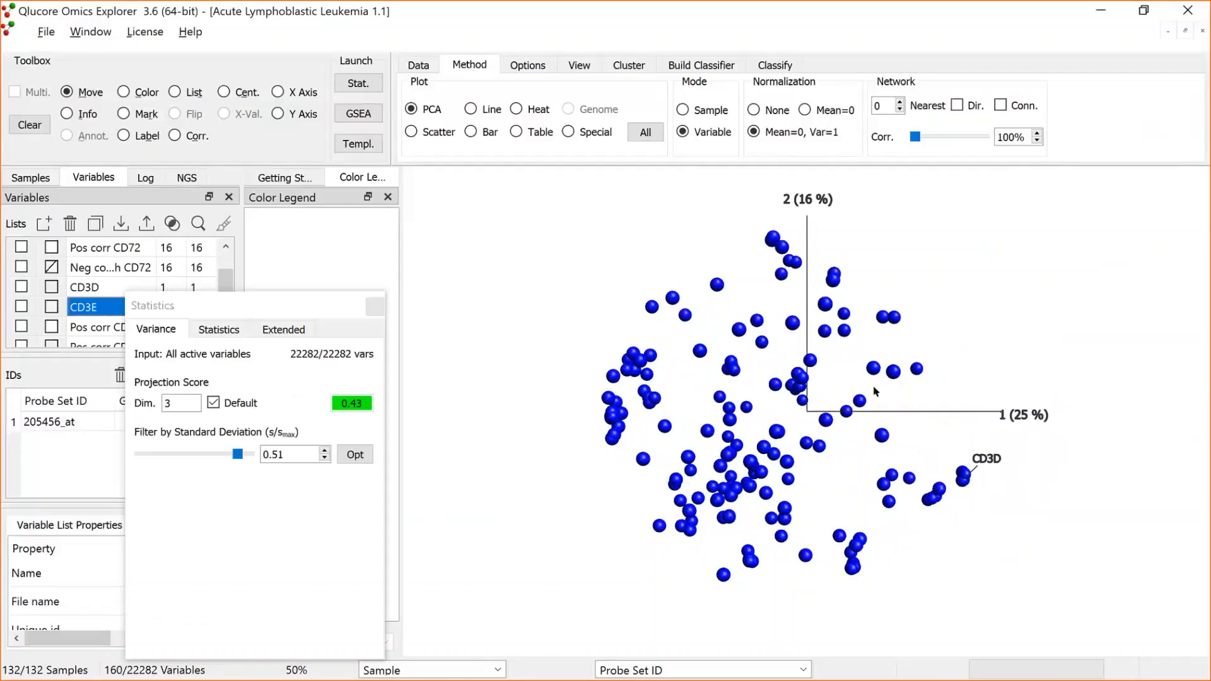
left_click_drag(915, 137, 958, 139)
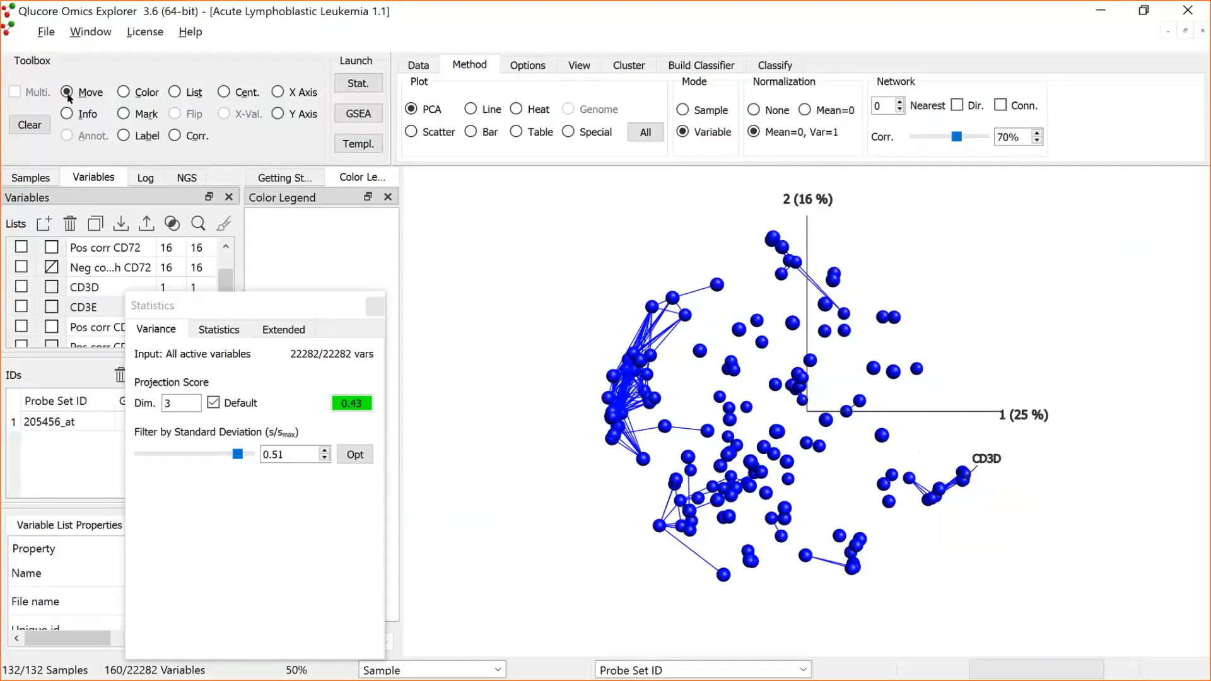
left_click_drag(529, 377, 743, 254)
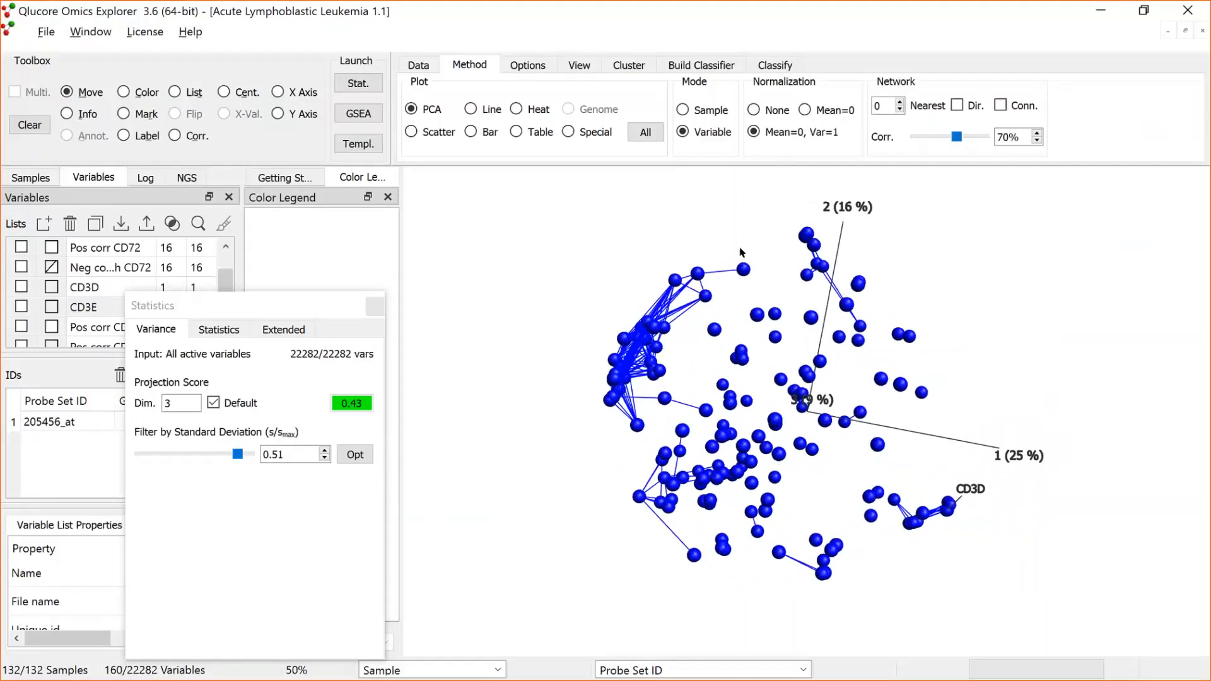
Create a new synchronized plot as a heat map and set its sample and variable sizes to automatic
right_click(504, 285)
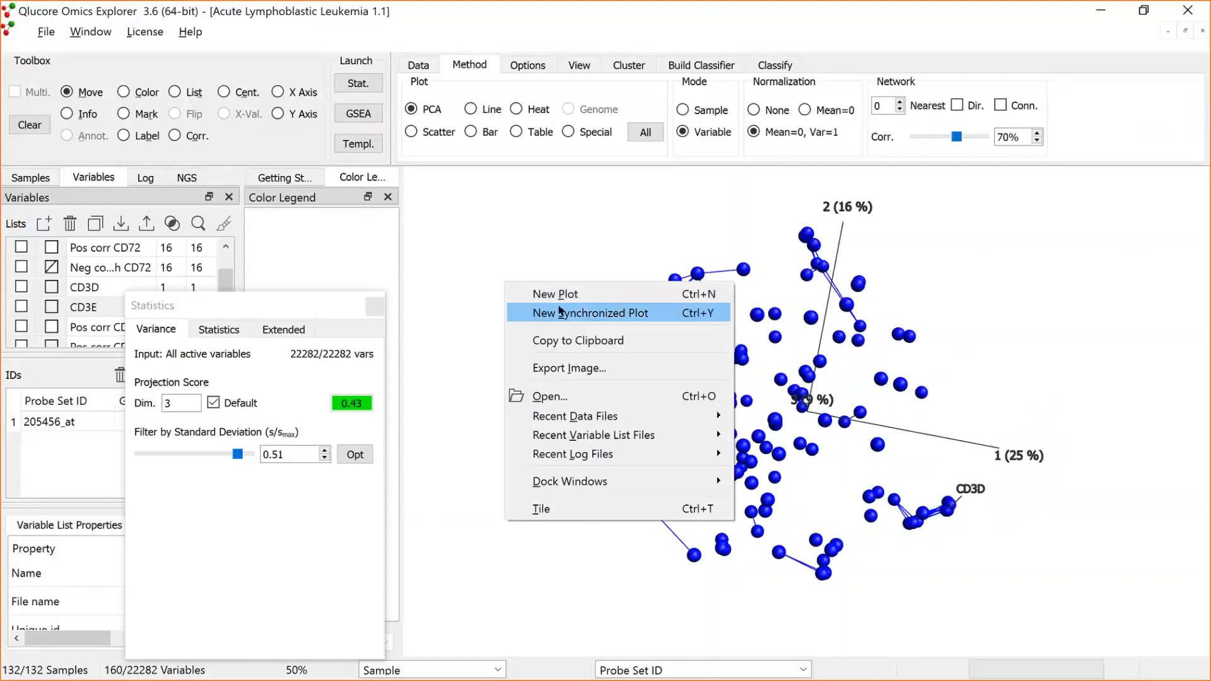
left_click(561, 314)
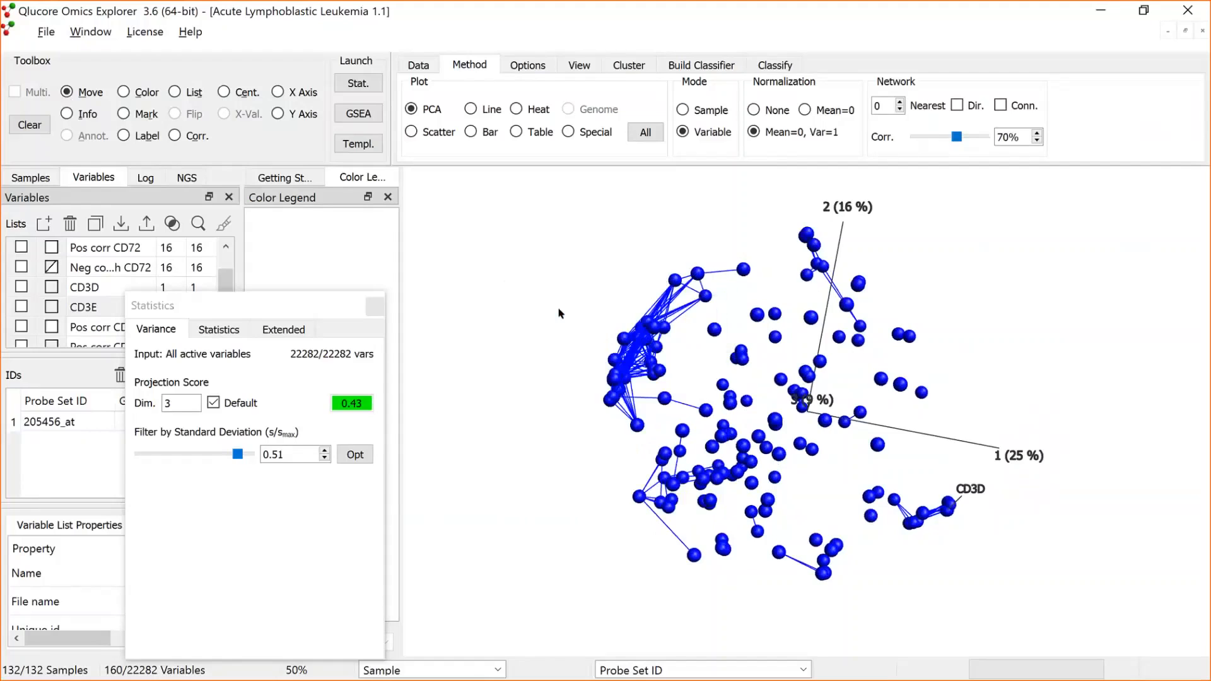
left_click(516, 100)
left_click(579, 55)
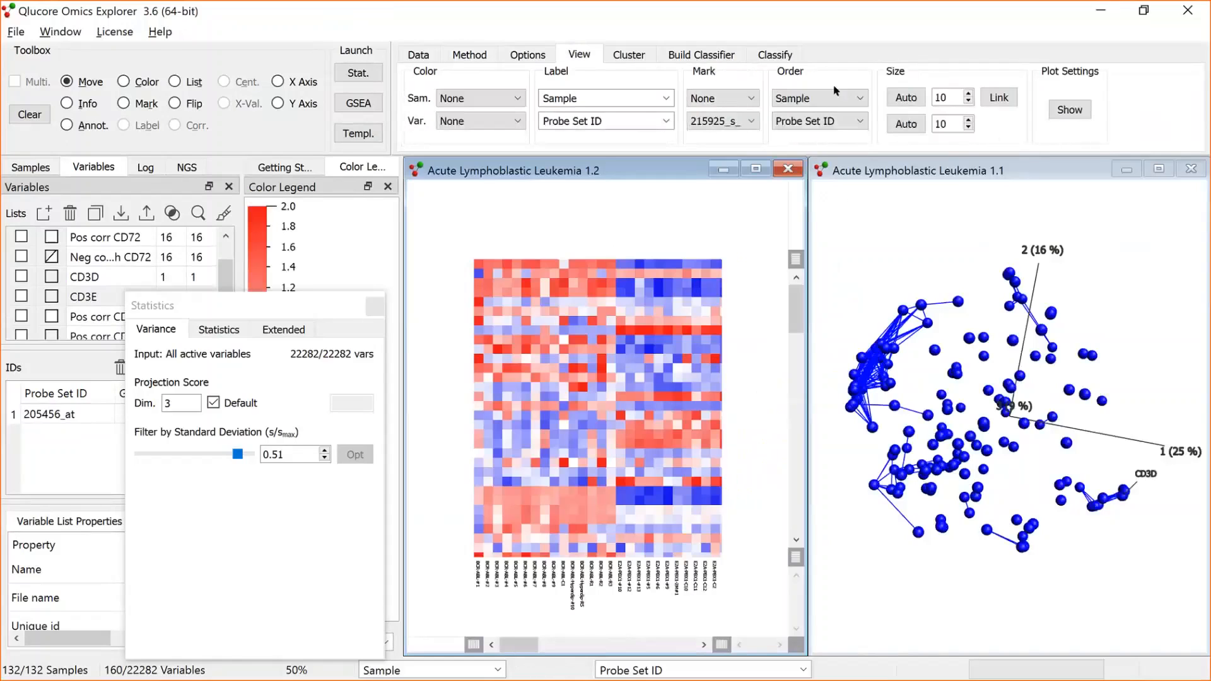
left_click(906, 98)
left_click(906, 124)
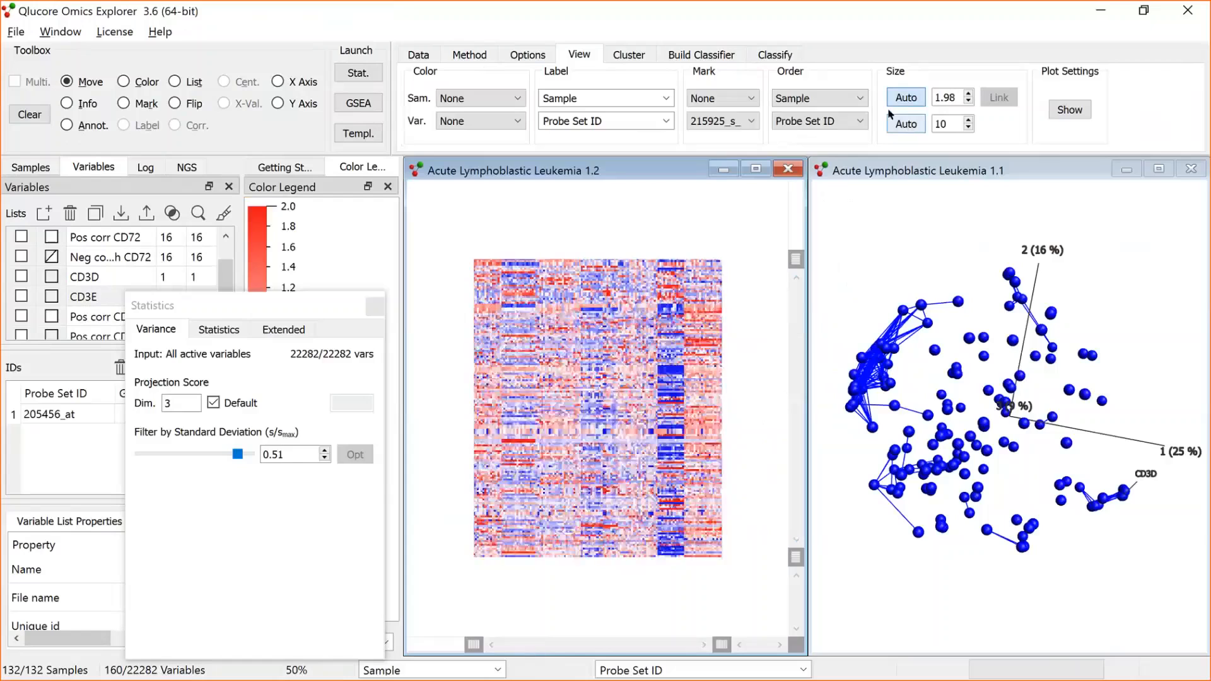
Order both the samples and the variables of the heat map by hierarchical clustering
left_click(857, 101)
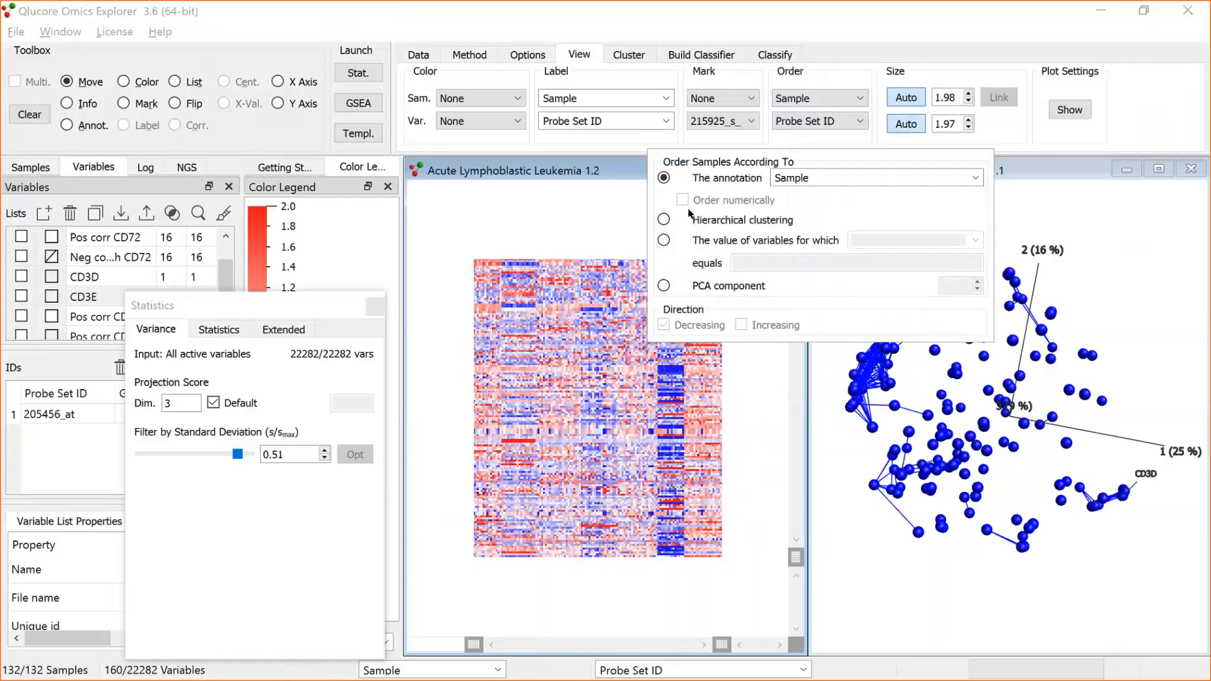
left_click(664, 220)
left_click(818, 121)
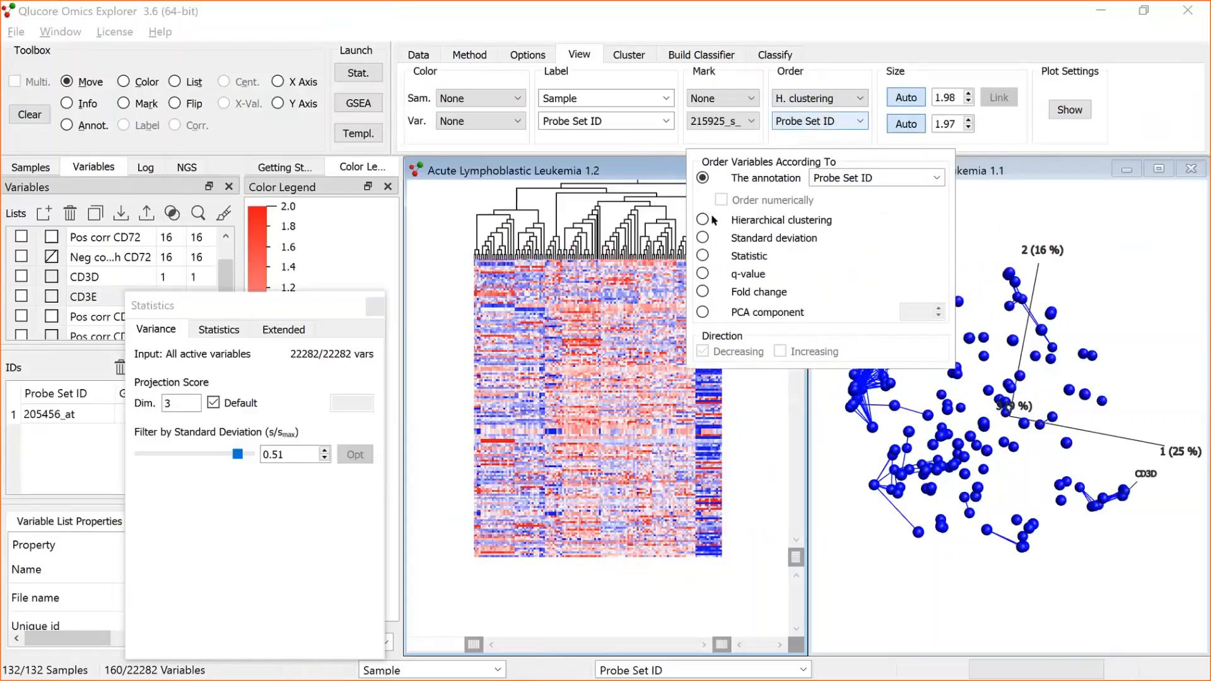
left_click(704, 219)
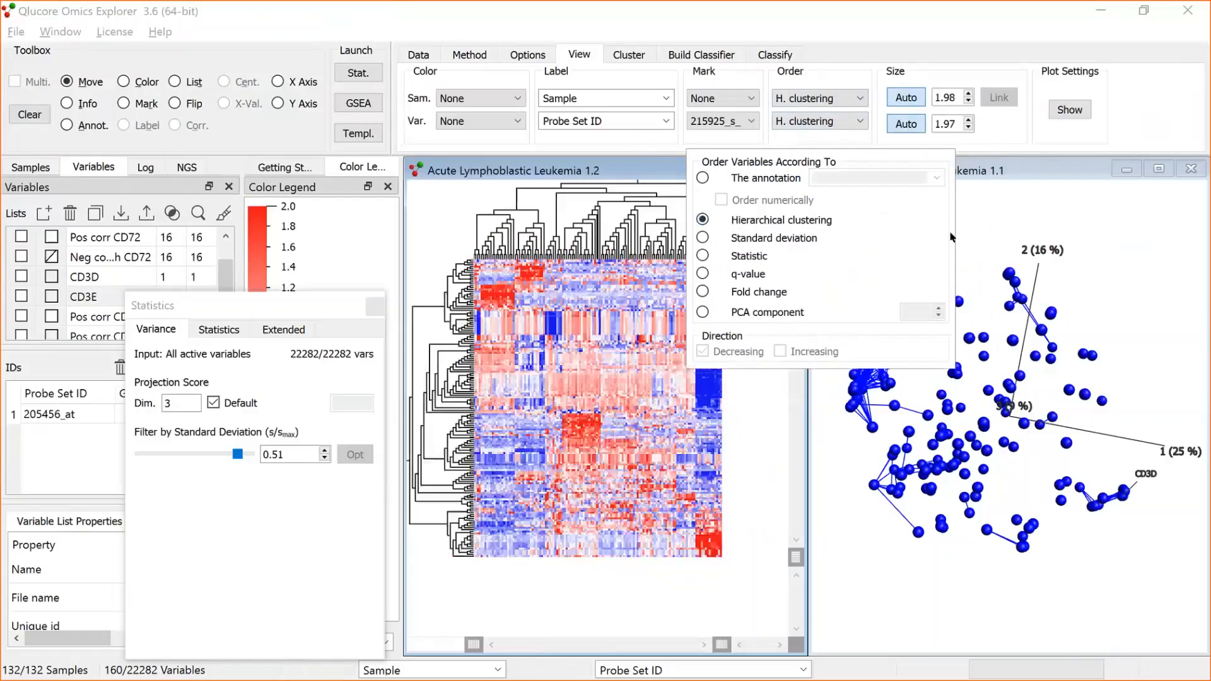
Activate the PCA plot and mark the large densely connected cluster of variables with the Mark tool
left_click(995, 203)
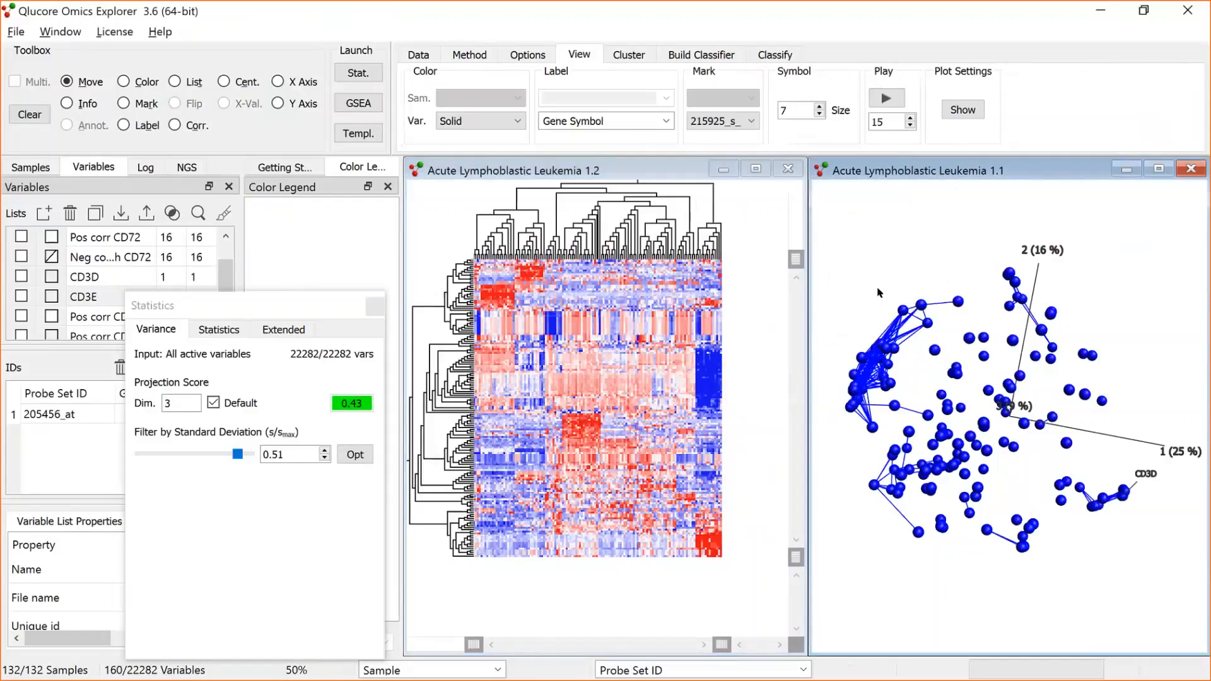
left_click(124, 103)
mouse_move(828, 425)
left_mouse_down()
mouse_move(841, 318)
mouse_move(905, 255)
mouse_move(942, 266)
mouse_move(903, 356)
mouse_move(933, 422)
mouse_move(861, 432)
mouse_move(828, 416)
left_mouse_up()
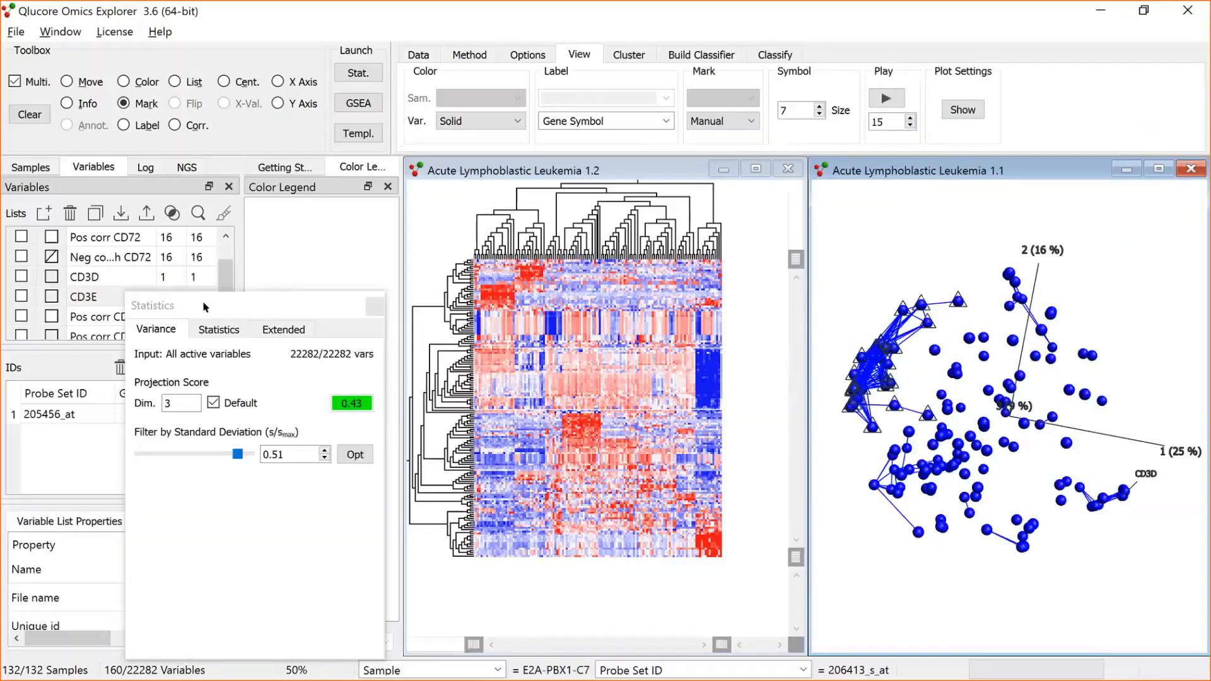
Move the Statistics window out of the way, create a new variable list and name it Corr cluster
left_click(239, 449)
left_click_drag(211, 299, 239, 449)
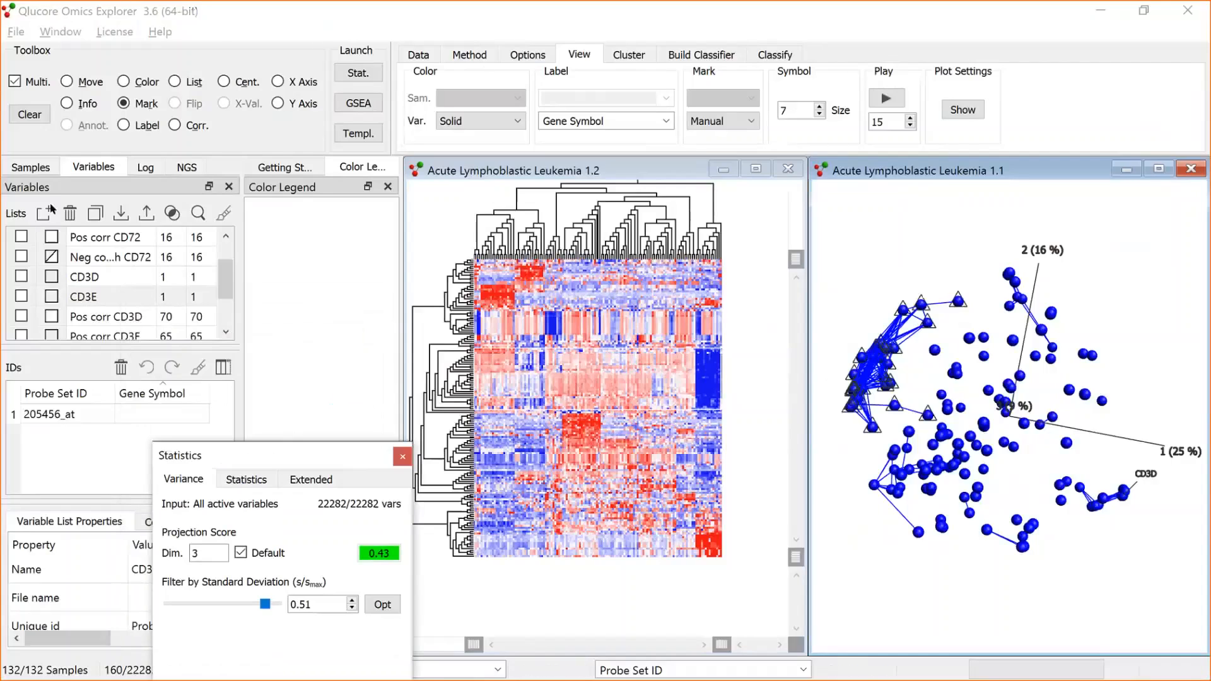
left_click(44, 214)
scroll(216, 284, "down", 1)
left_click(111, 336)
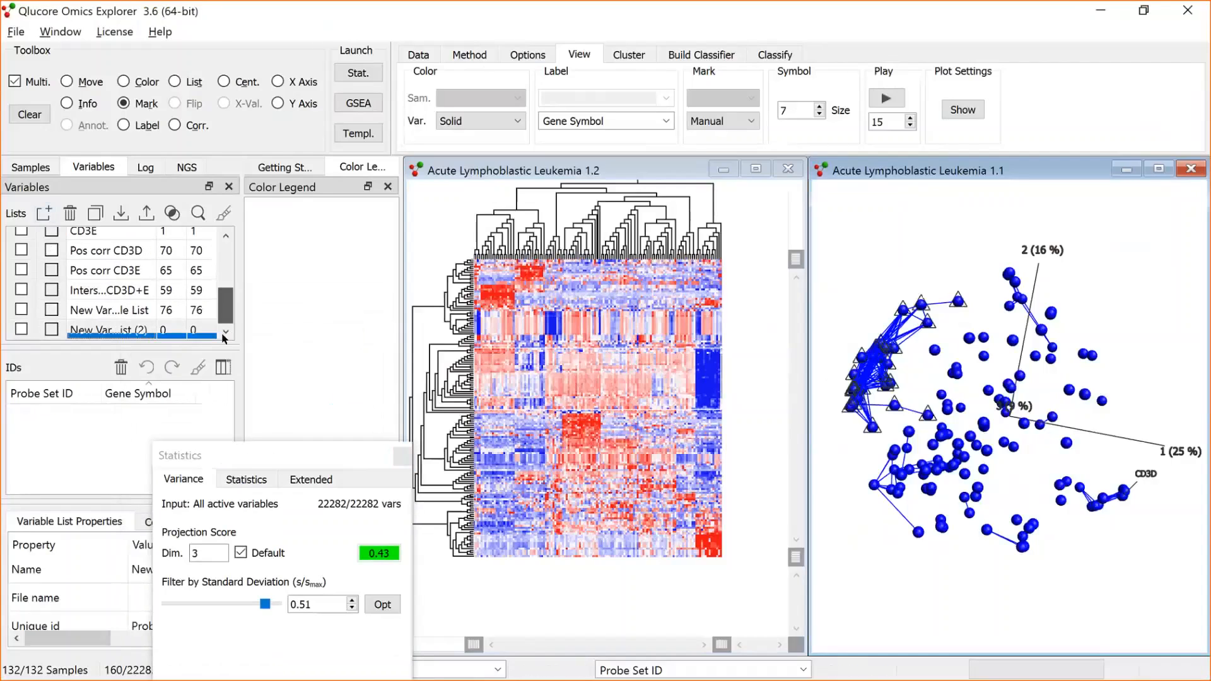
double_click(105, 330)
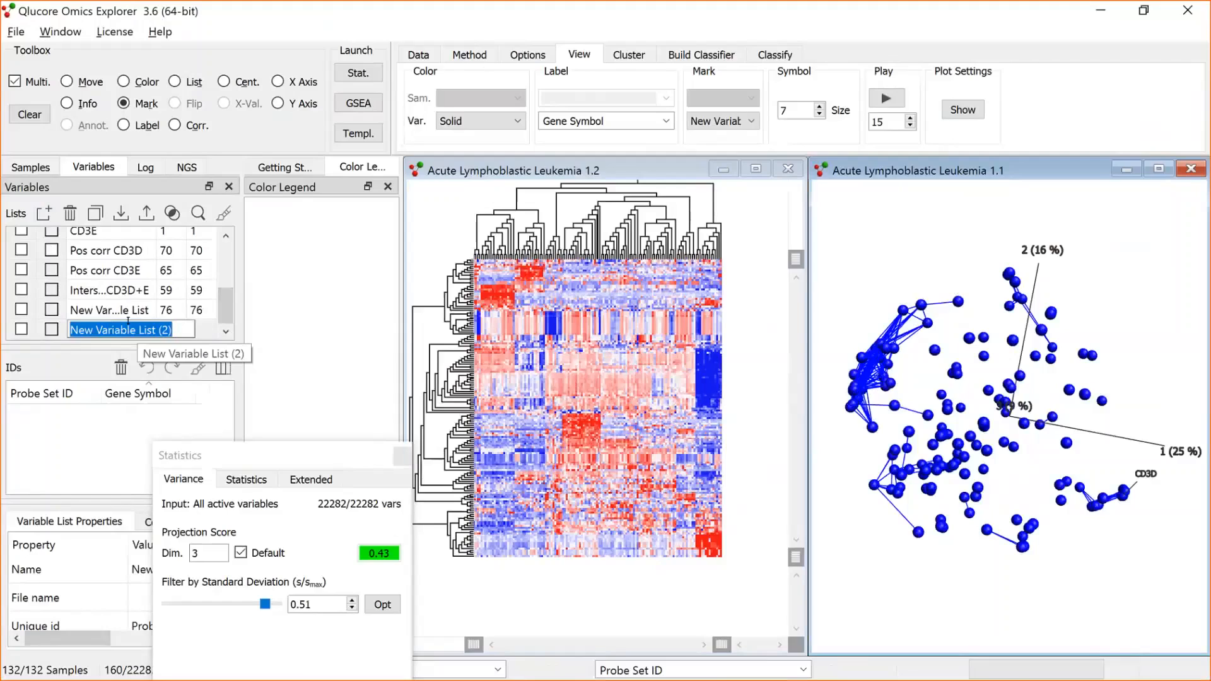
type("Corr clu")
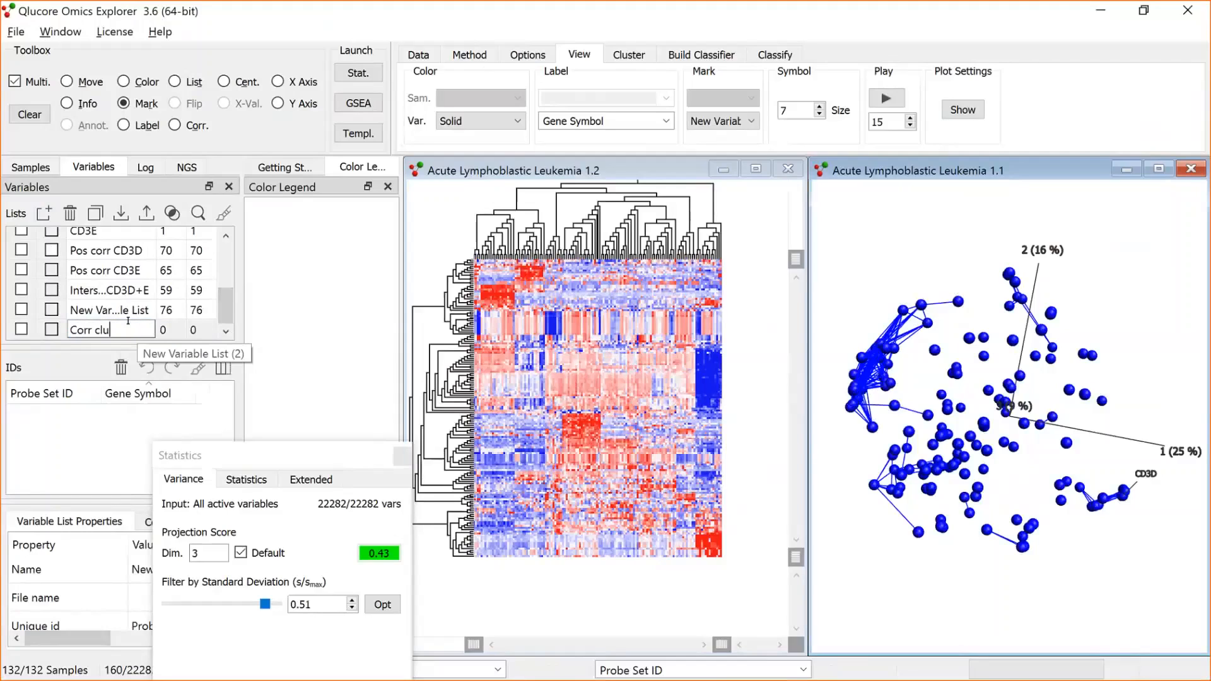
type("ster")
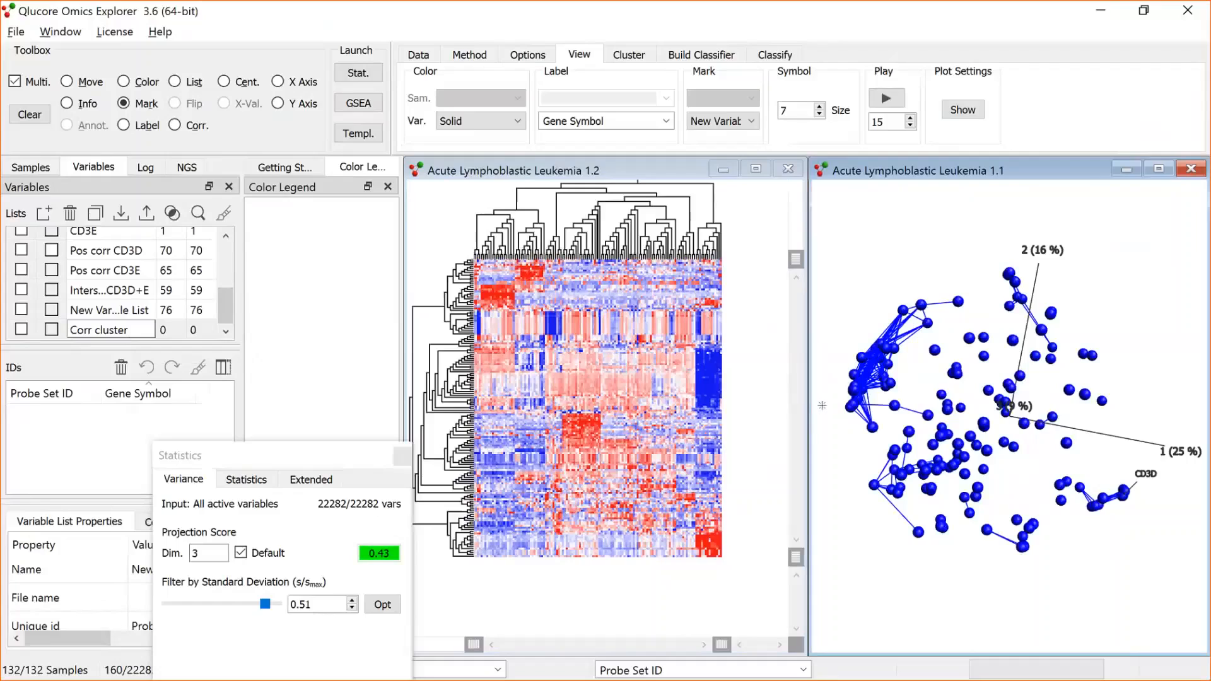
Mark the large connected cluster in the PCA plot again and switch to the List tool
mouse_move(831, 396)
left_mouse_down()
mouse_move(838, 359)
mouse_move(981, 289)
mouse_move(936, 328)
mouse_move(907, 382)
mouse_move(925, 405)
mouse_move(909, 435)
mouse_move(830, 417)
mouse_move(816, 381)
left_mouse_up()
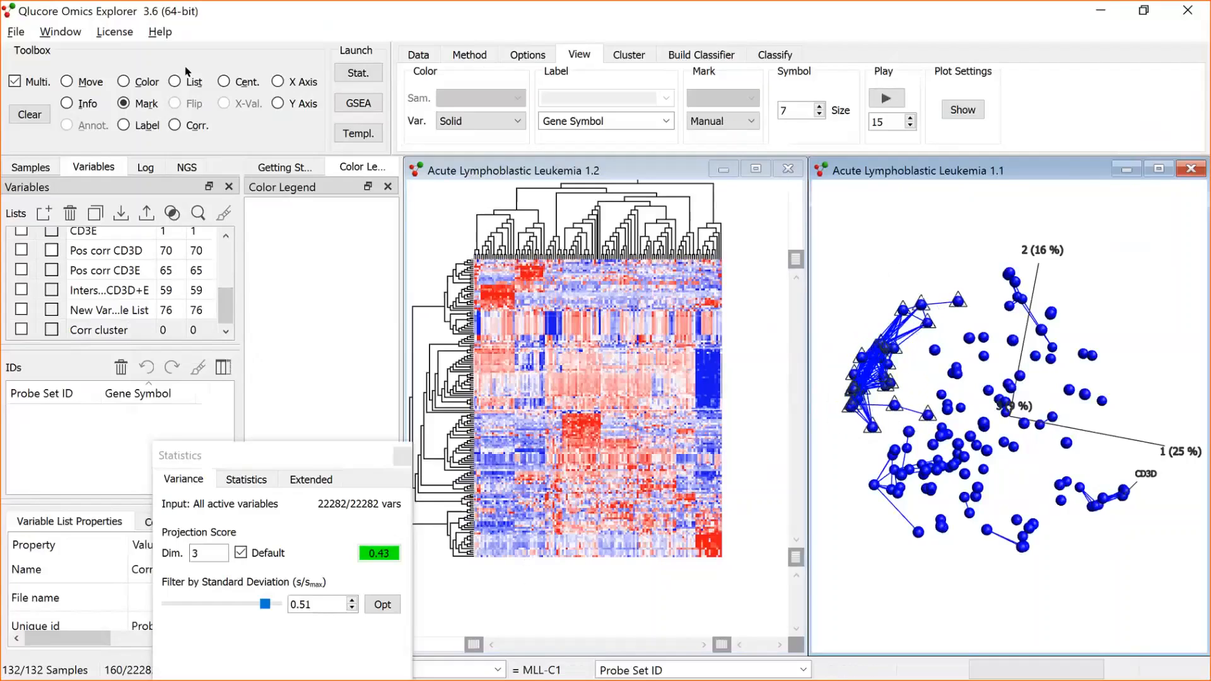
left_click(177, 82)
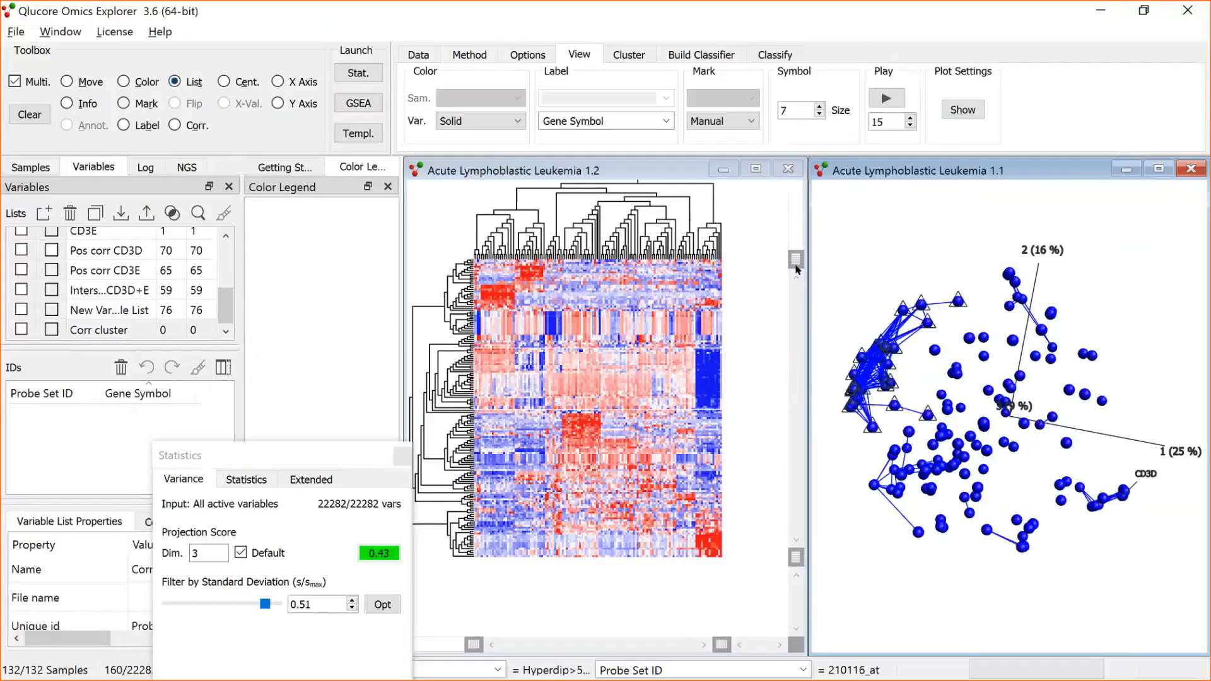
Activate the heat map and set its variable size to 4
left_click(743, 208)
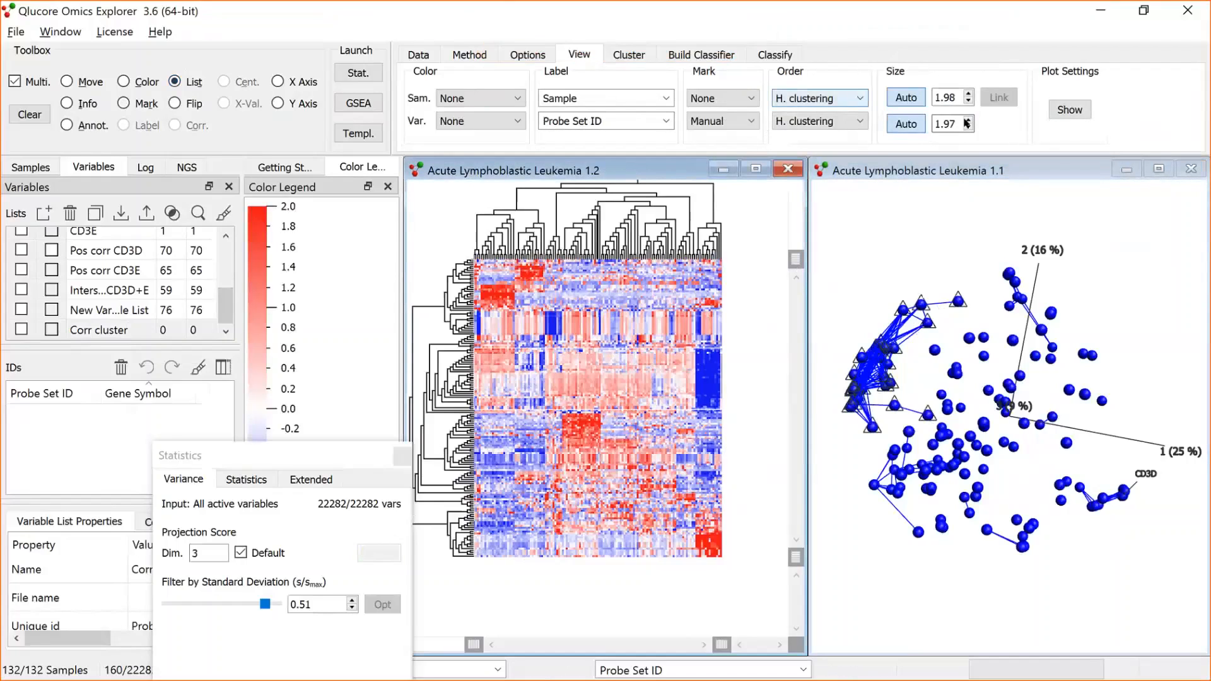
left_click(968, 124)
left_click(968, 121)
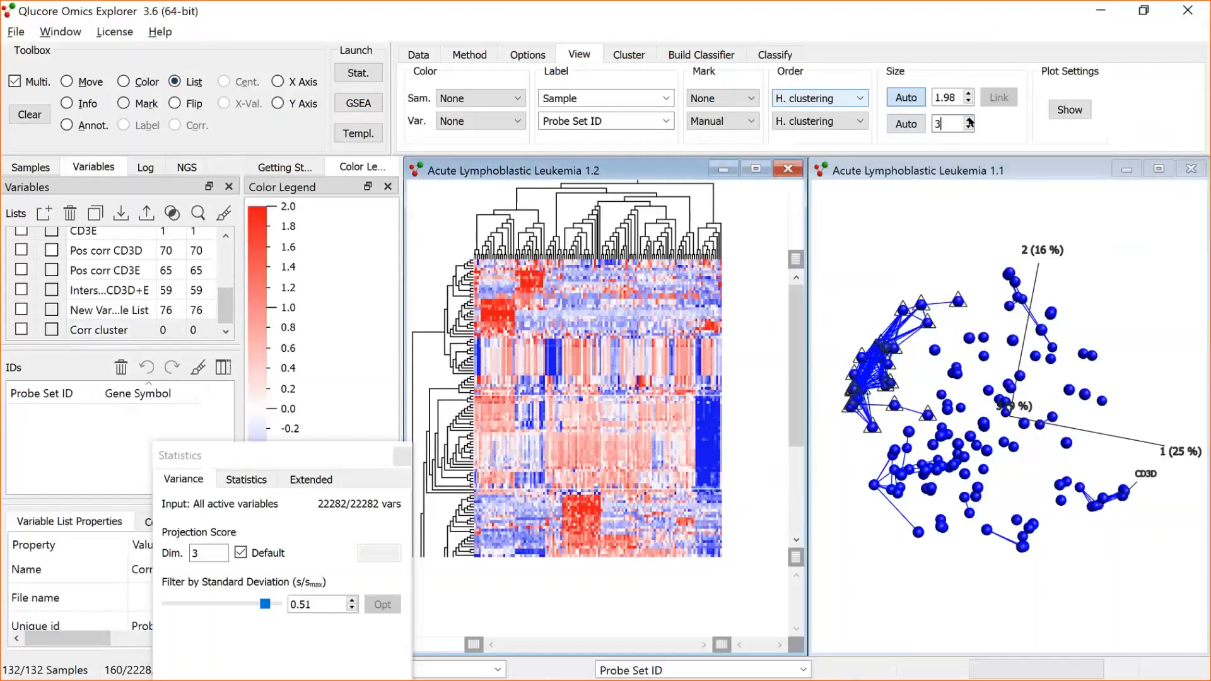
left_click(969, 120)
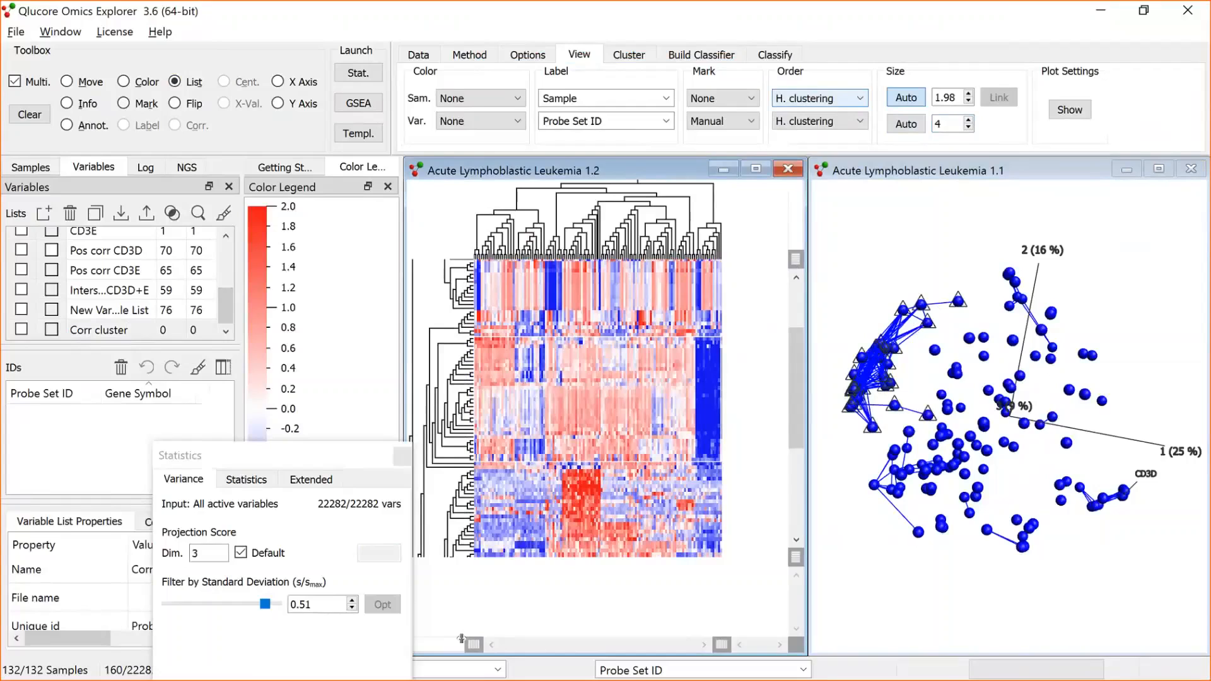
Narrow the heat map to a sample size of 1.14 and add the marked cluster's dendrogram branch to the Corr cluster list
mouse_move(577, 625)
left_mouse_down()
mouse_move(587, 627)
mouse_move(565, 623)
left_mouse_up()
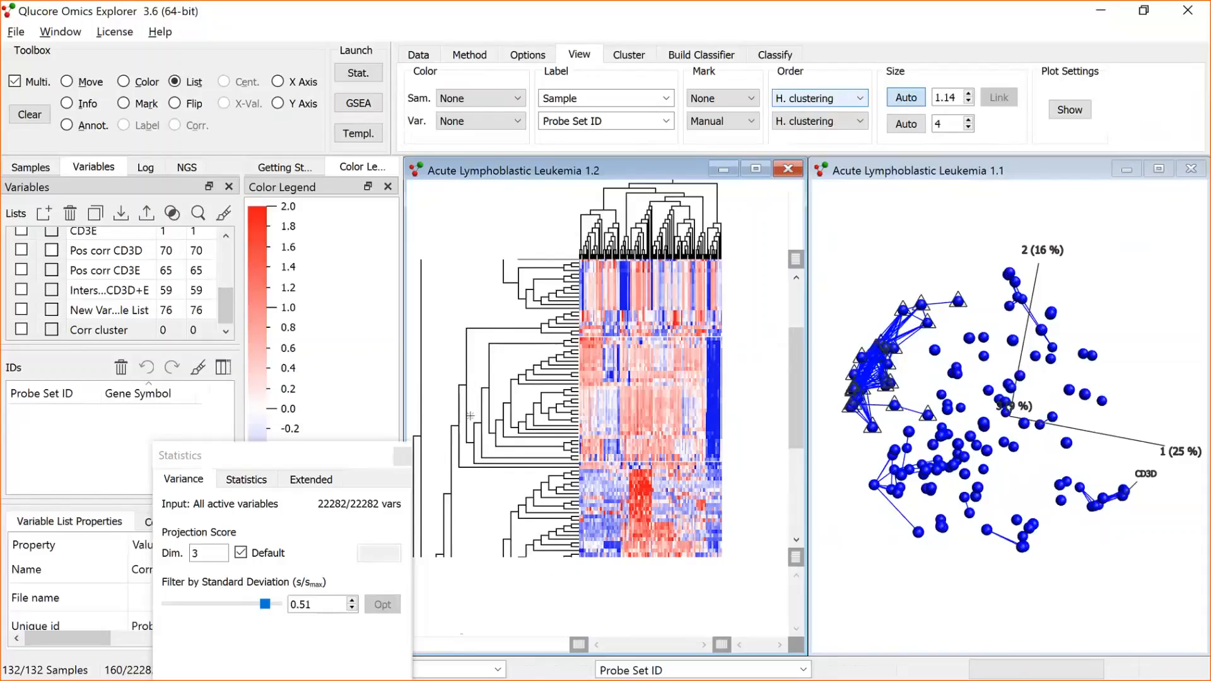
left_click(470, 417)
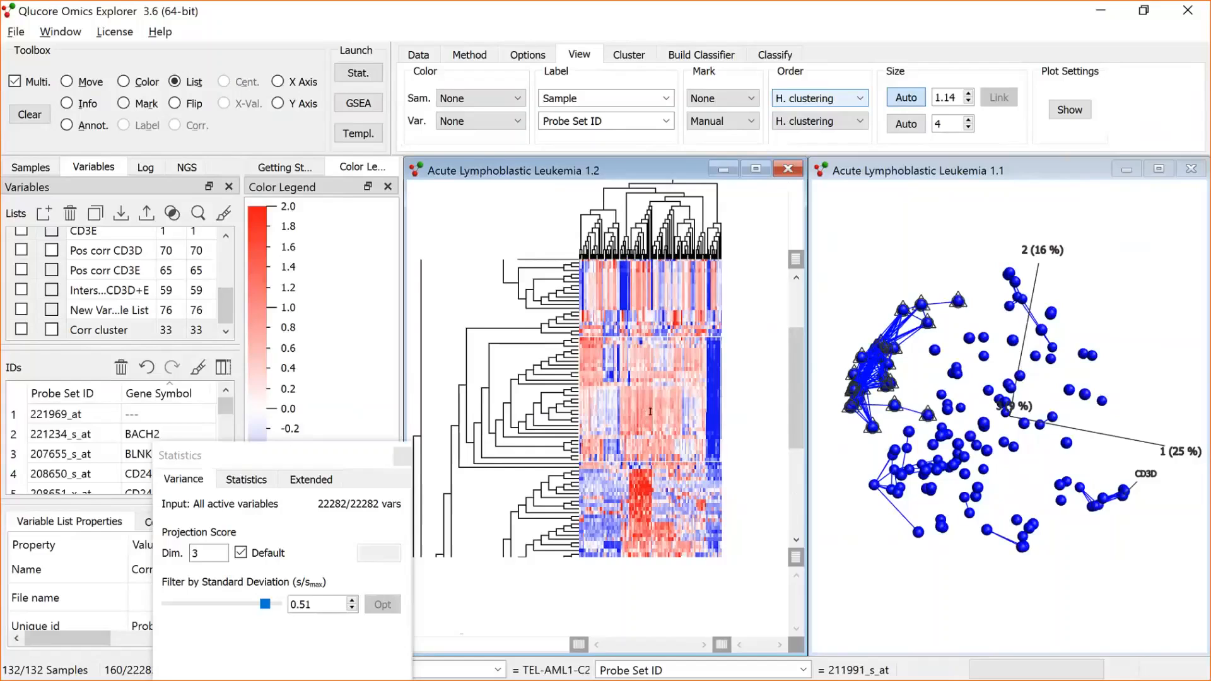
Switch to the PowerPoint slide show and advance to the Correlation matrix slide
key("alt+Tab")
key("alt+Tab")
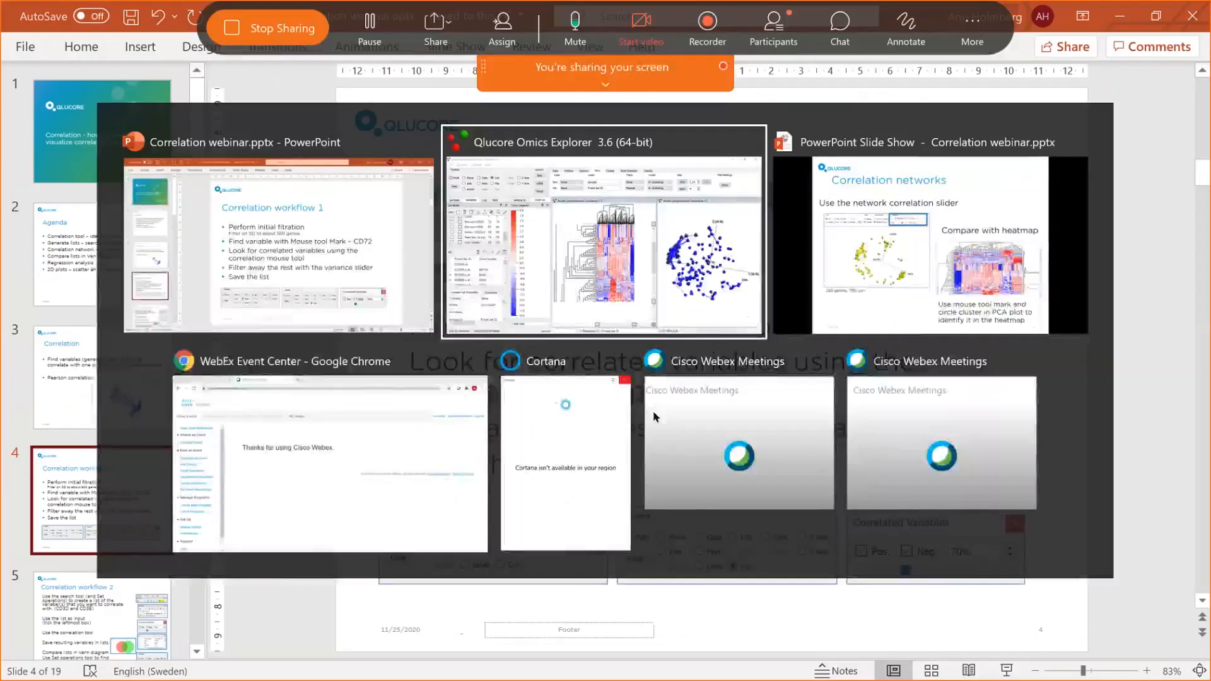
key("alt+Tab")
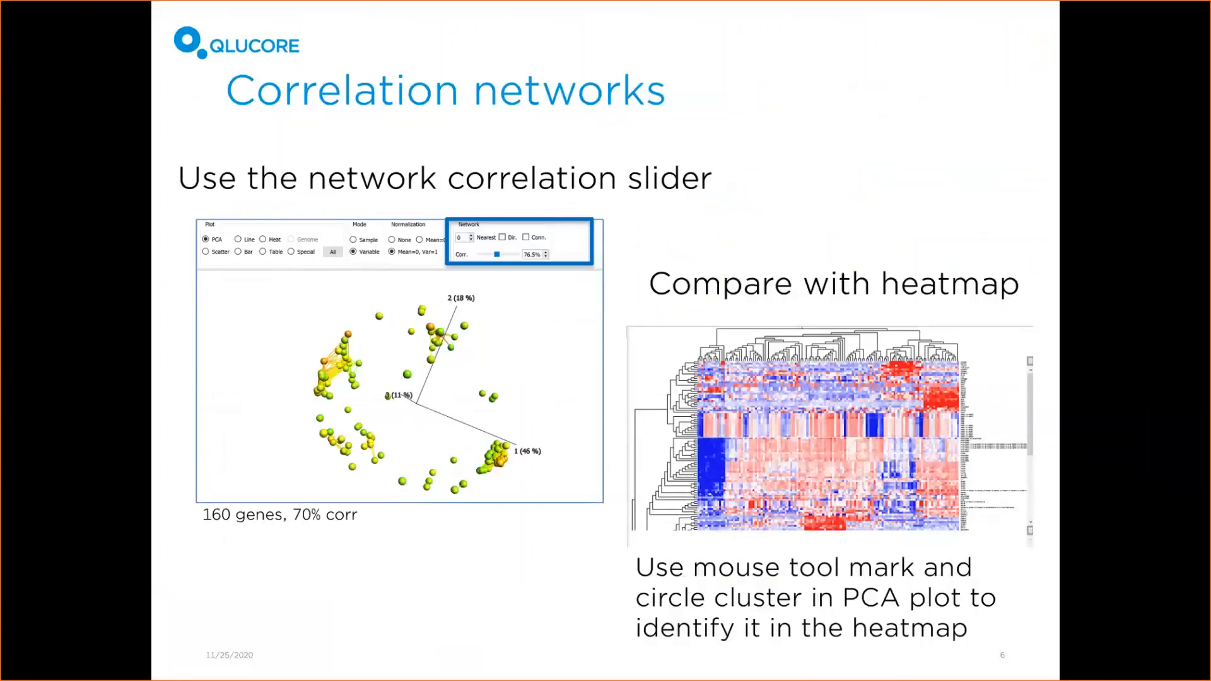
key("Right")
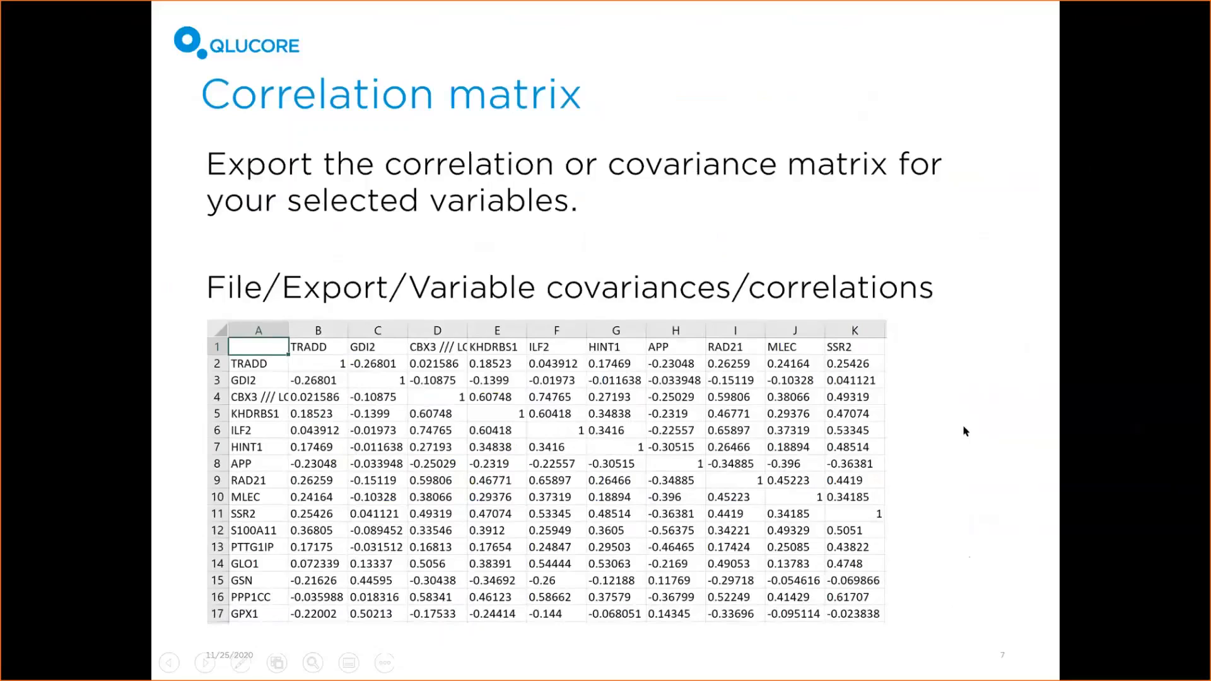
Return to Qlucore Omics Explorer and export the variable covariances/correlations to the desktop as a tab-delimited text file named correlation m
key("alt+Tab")
key("alt+Tab")
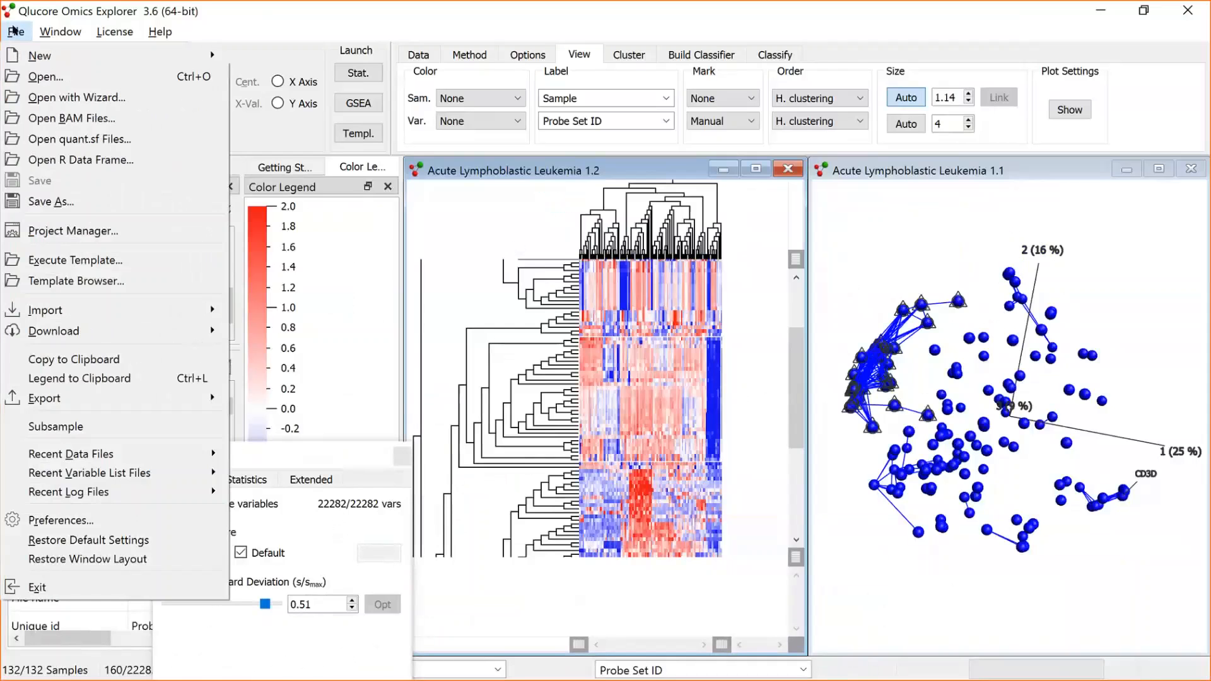
mouse_move(49, 403)
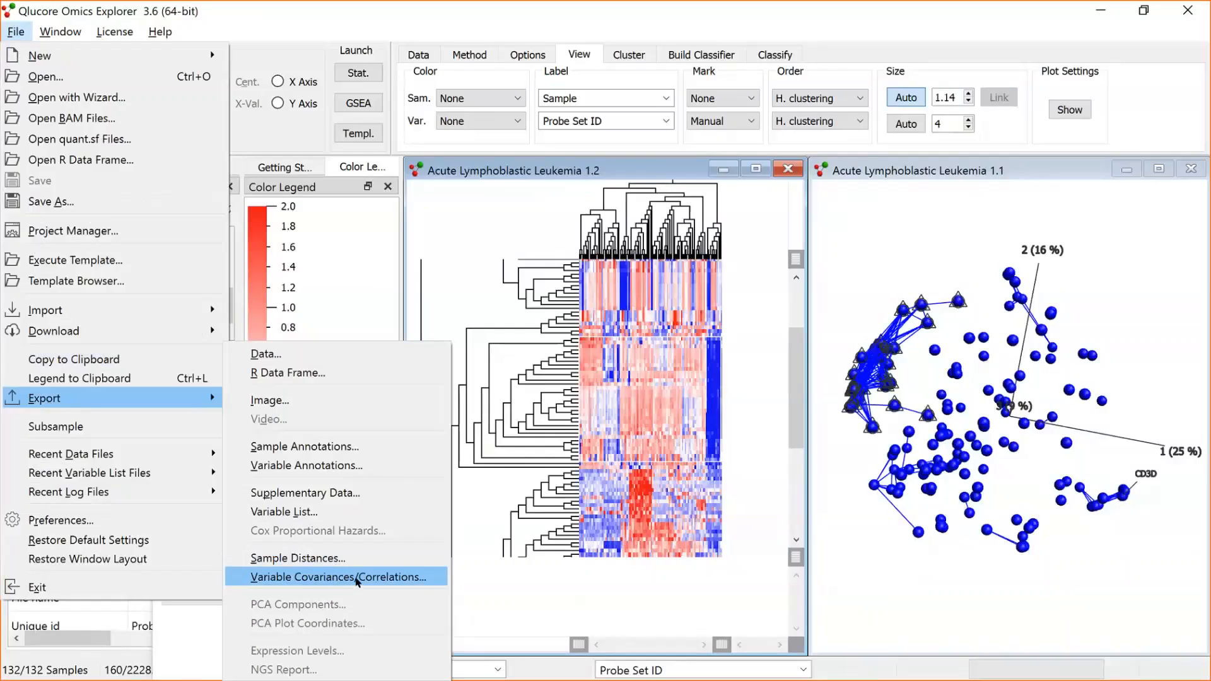
left_click(359, 581)
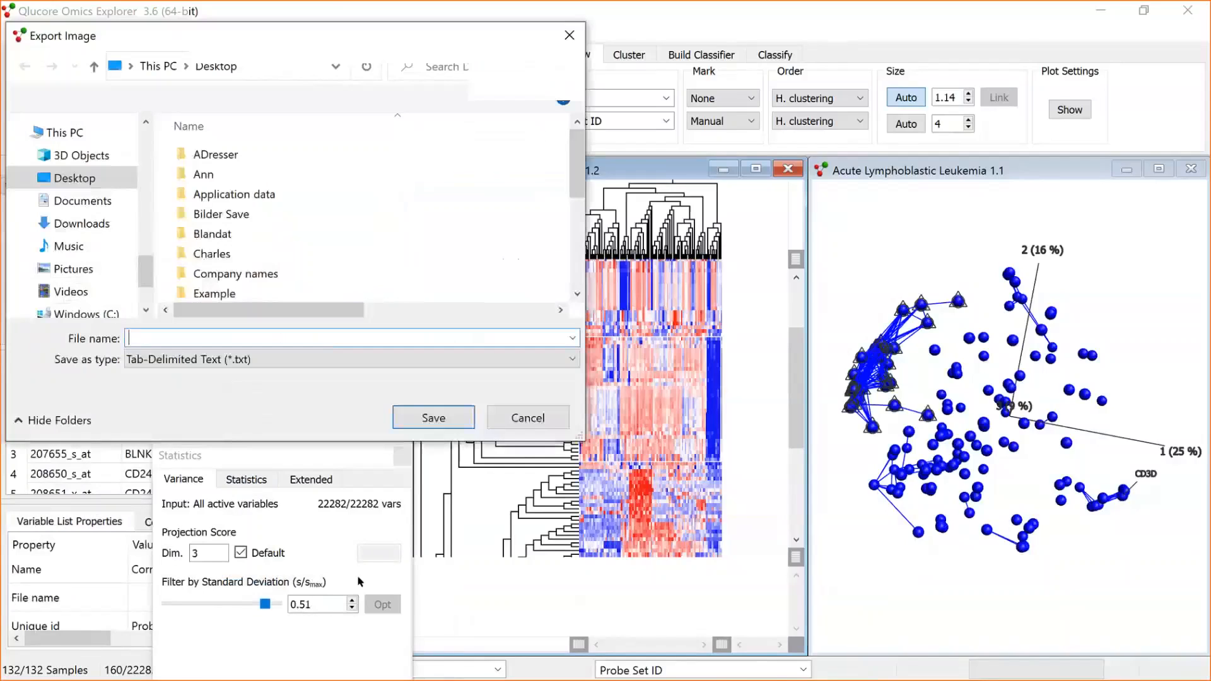
type("corre")
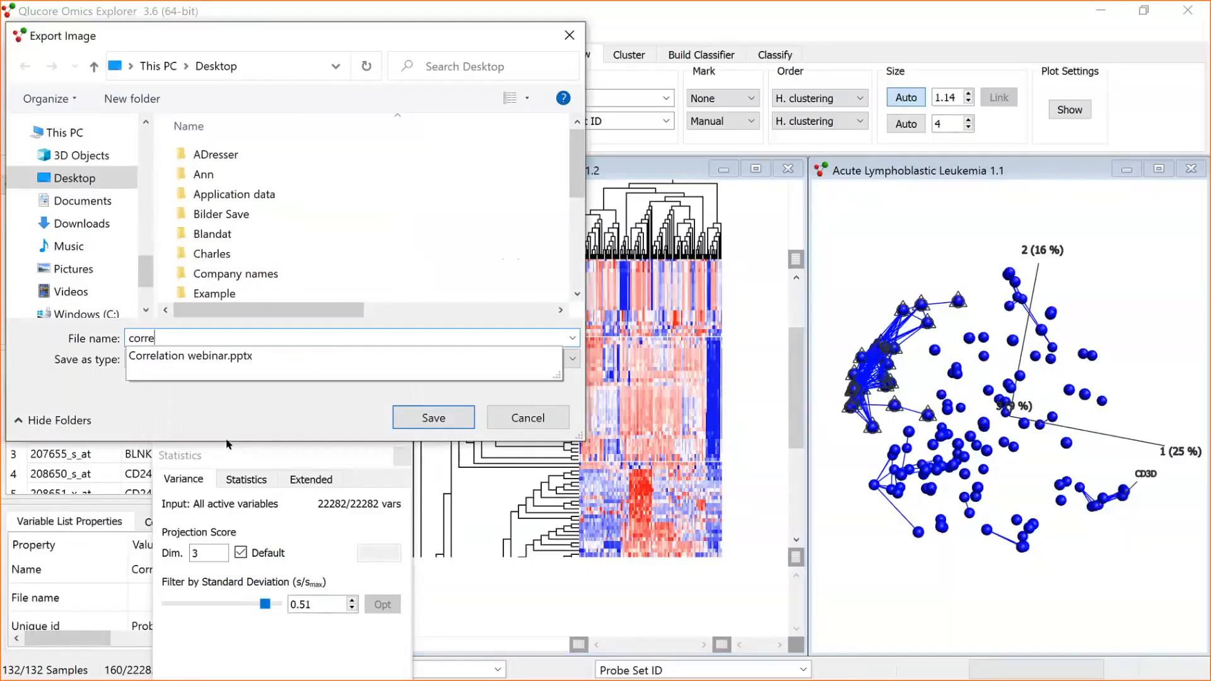
type("lation")
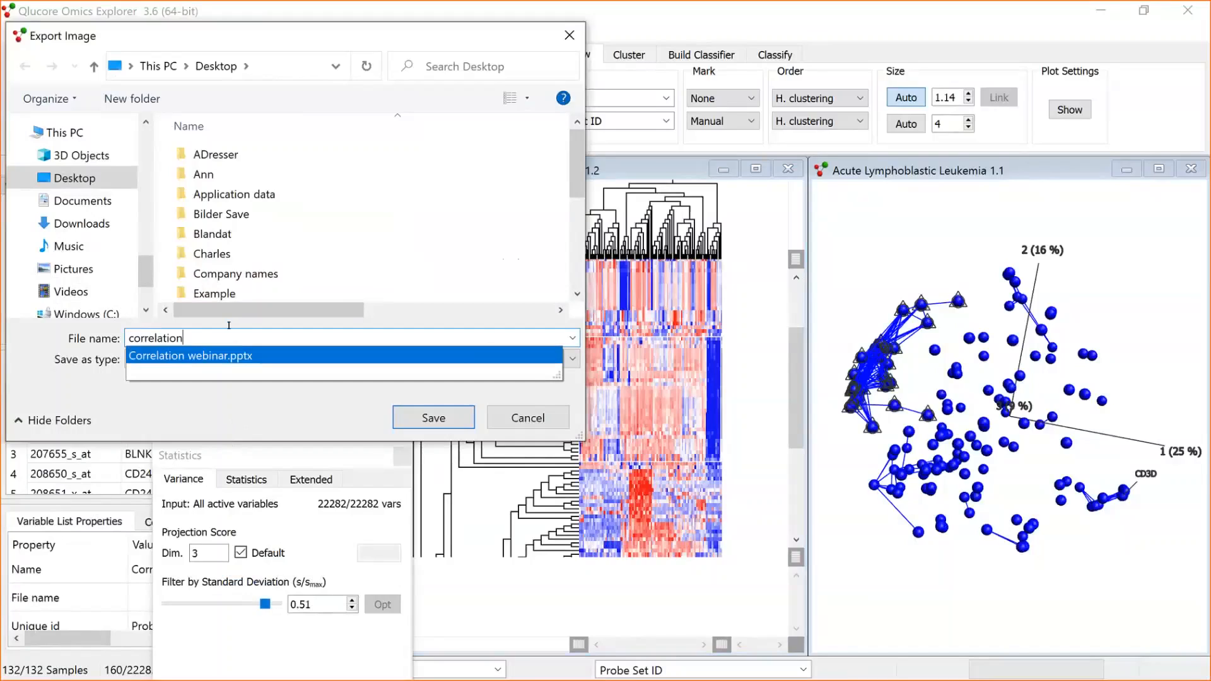
type(" m")
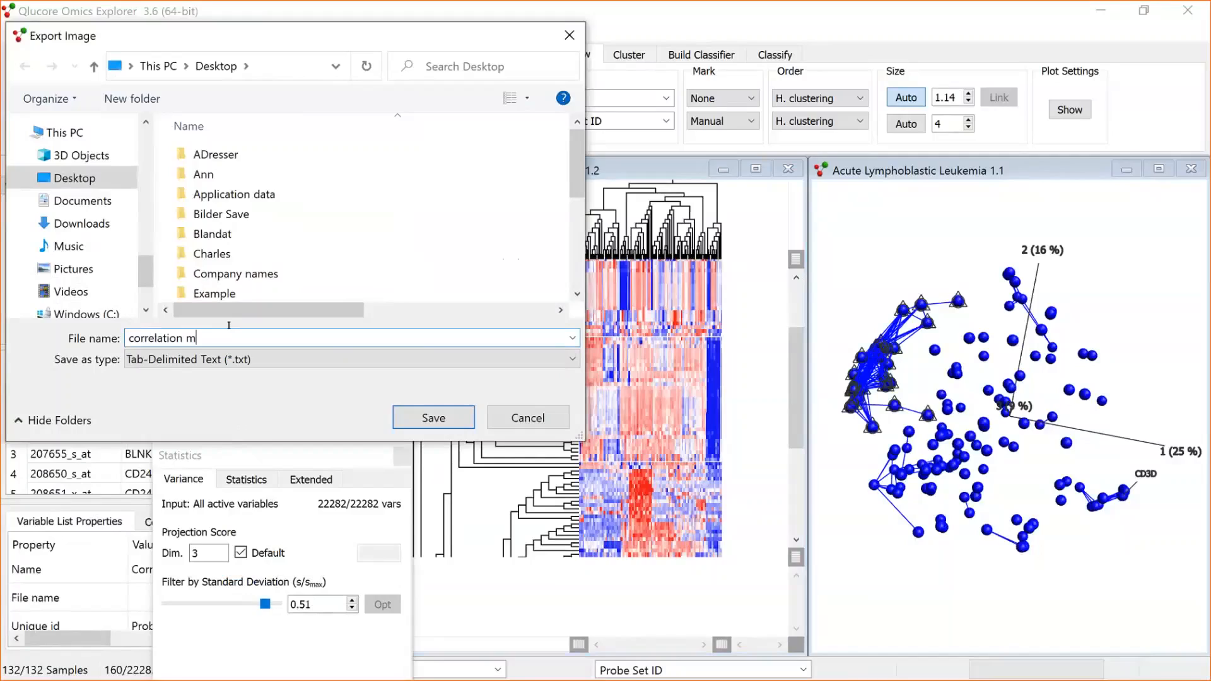
left_click(441, 416)
Include the Gene Symbol annotation and complete the export with Correlation normalization
left_click(737, 270)
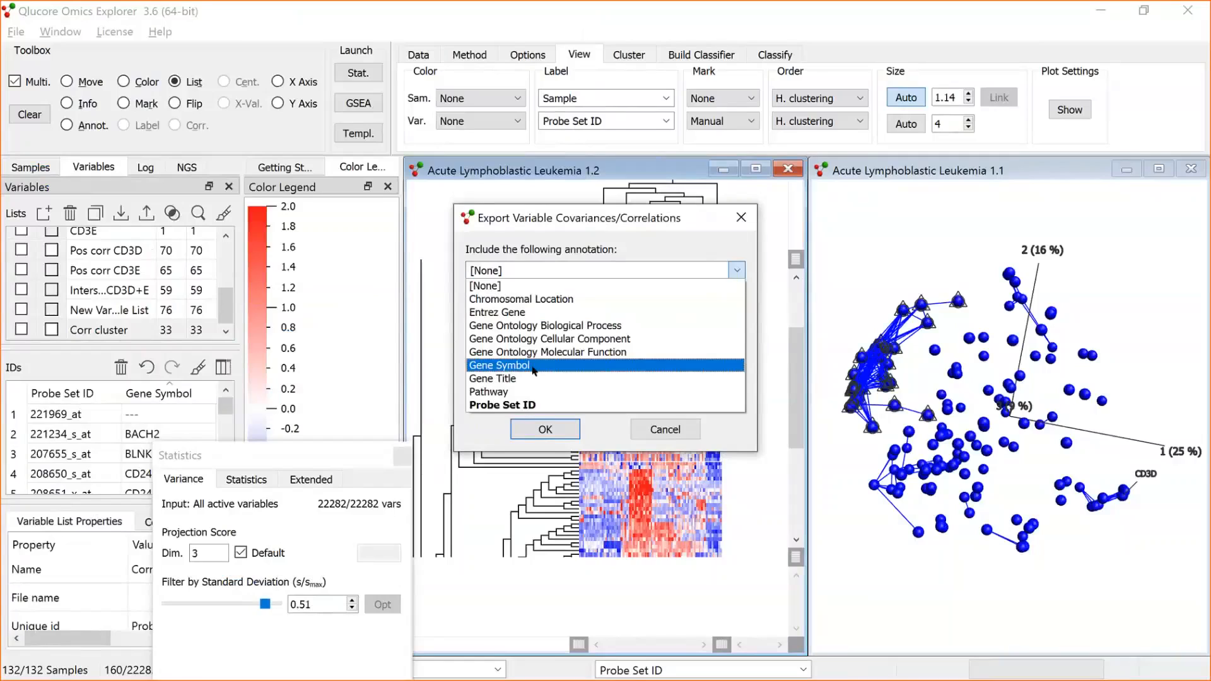
left_click(534, 367)
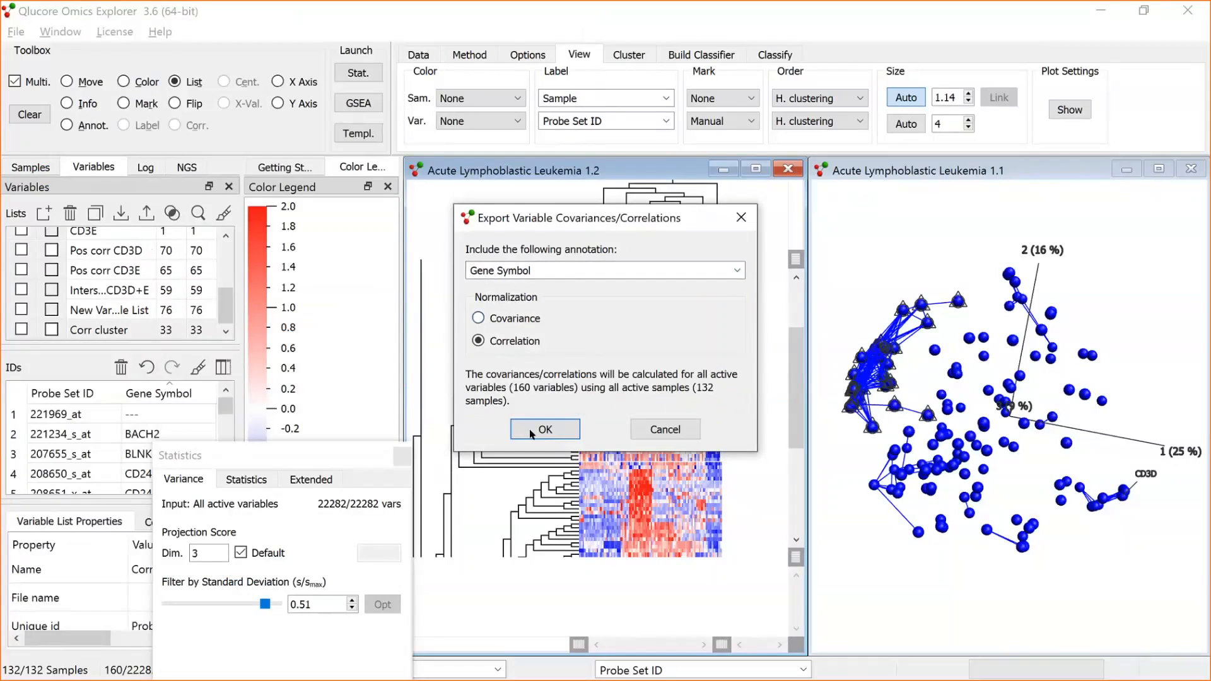
left_click(545, 430)
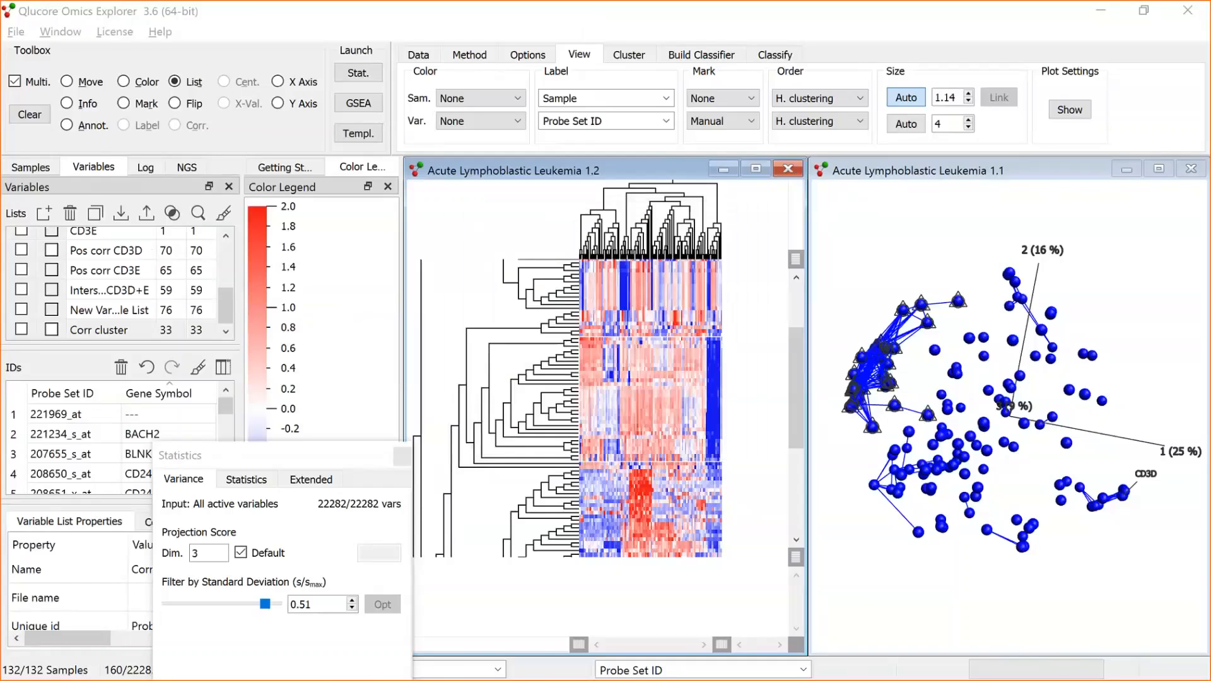
Open the exported file correlation m.txt from the desktop in Excel to view the matrix
key("super+d")
double_click(320, 586)
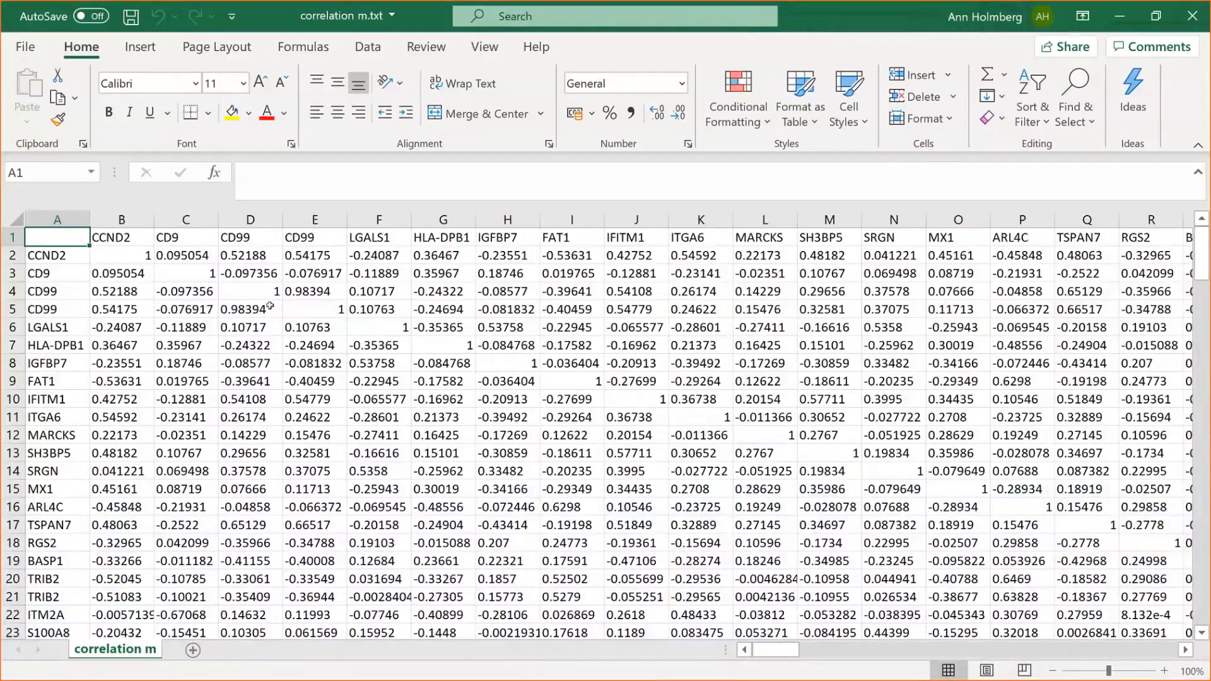
Switch back to the PowerPoint slide show and advance to the slide Regression analysis in Qlucore
key("alt+Tab")
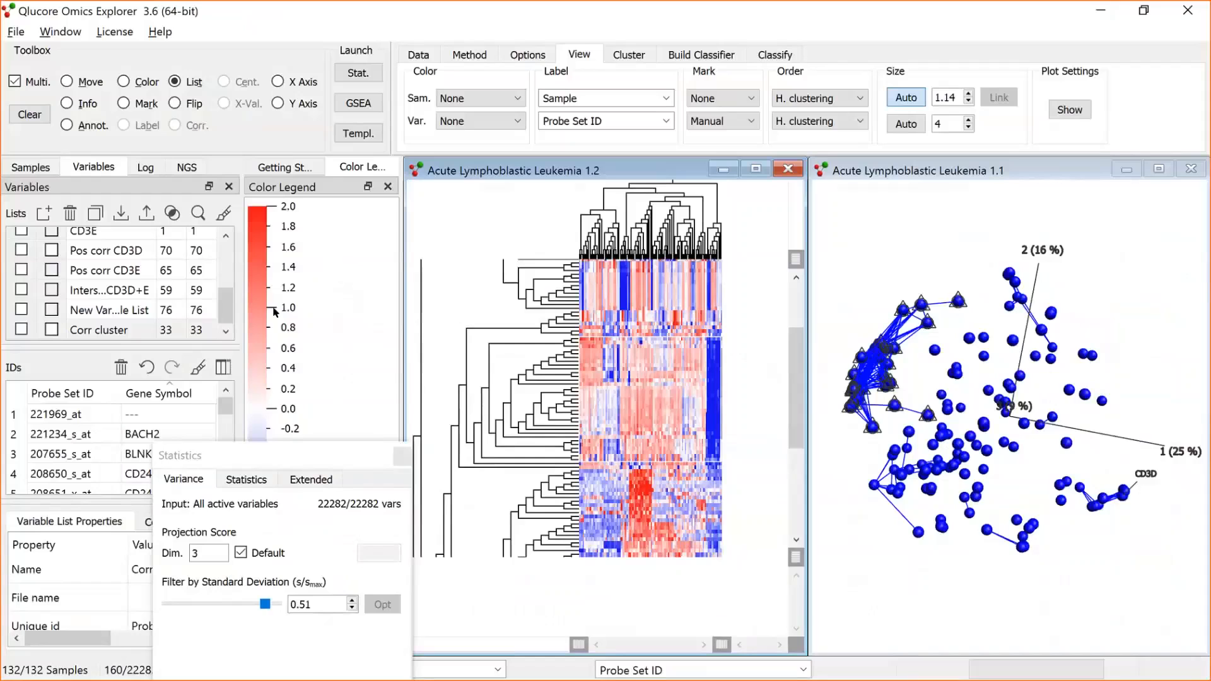
key("alt+Tab")
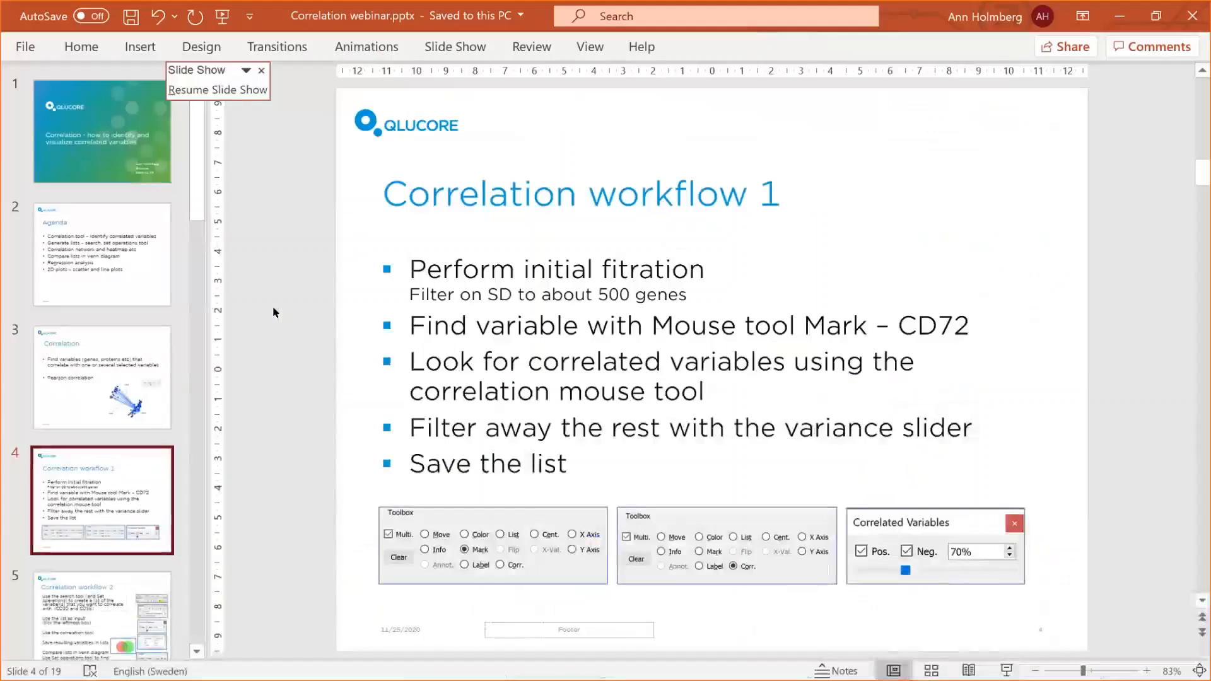
key("alt+Tab")
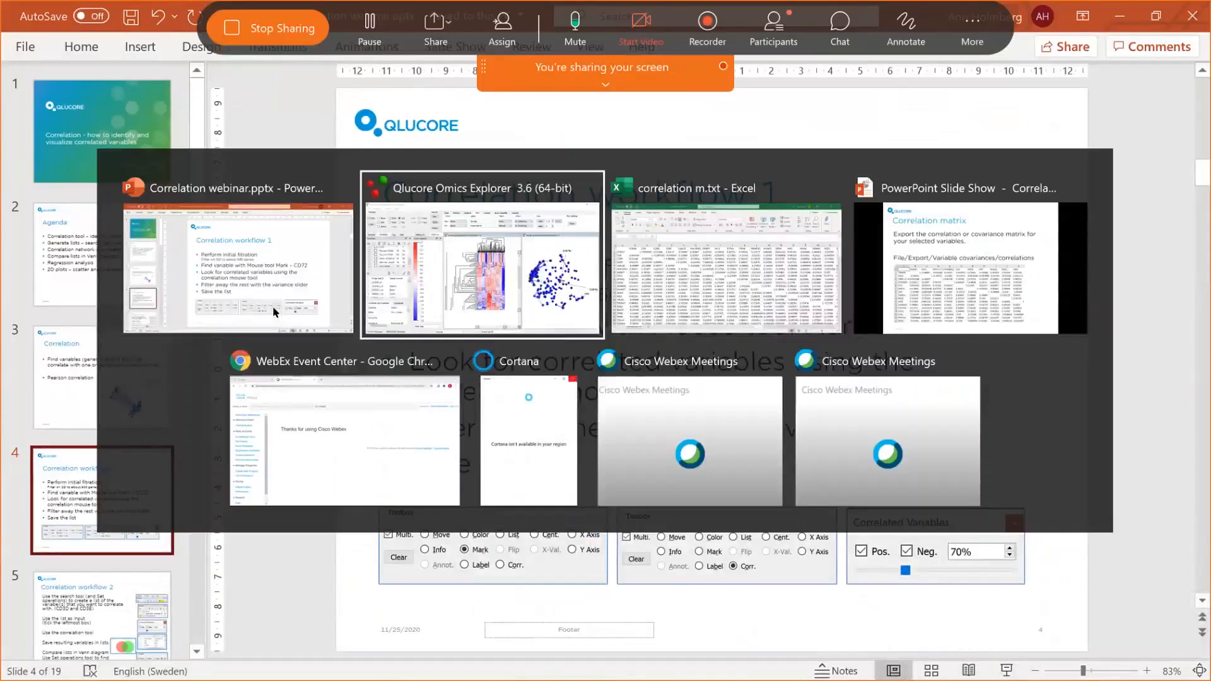
key("alt+Tab")
key("alt+Tab")
key("Right")
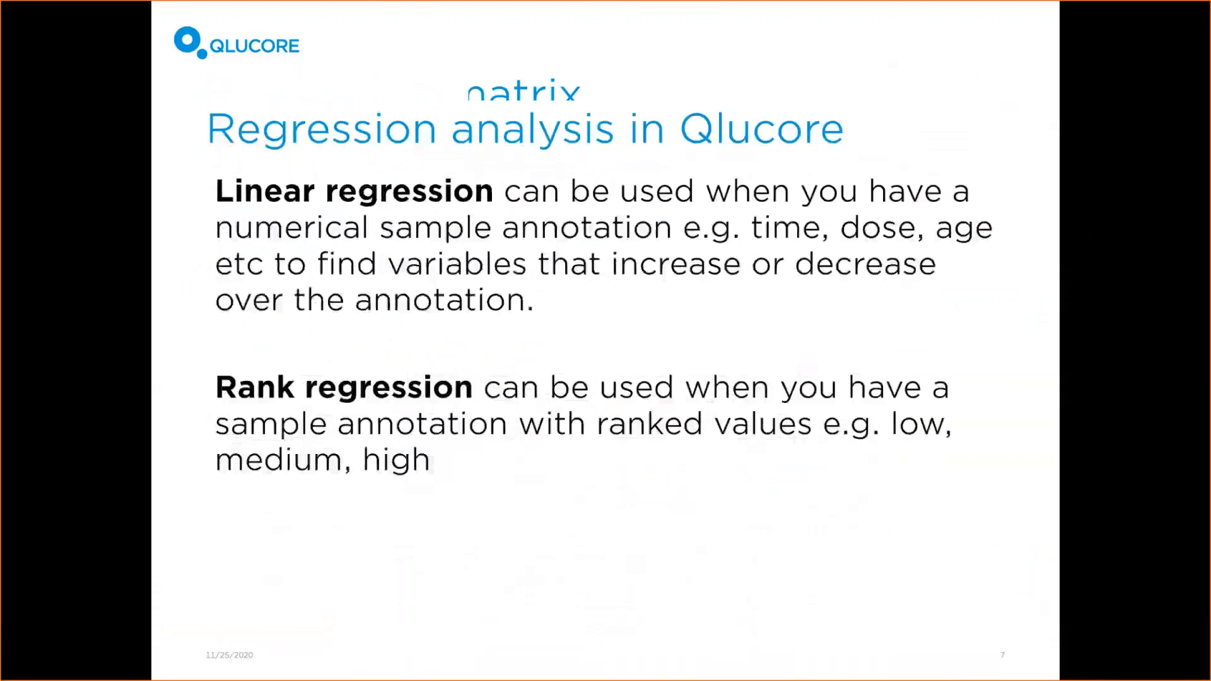
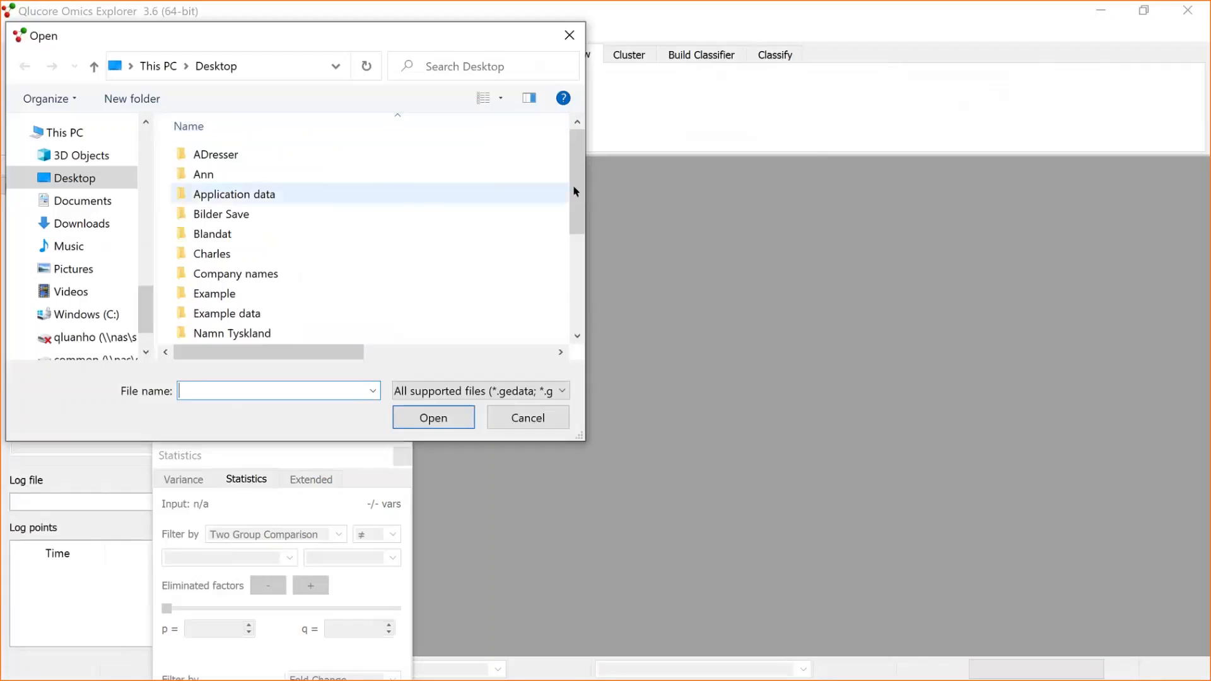
Open Data import example1.gedata from the Correlation webinar folder in Training files and maximize its PCA plot
scroll(573, 185, "down", 3)
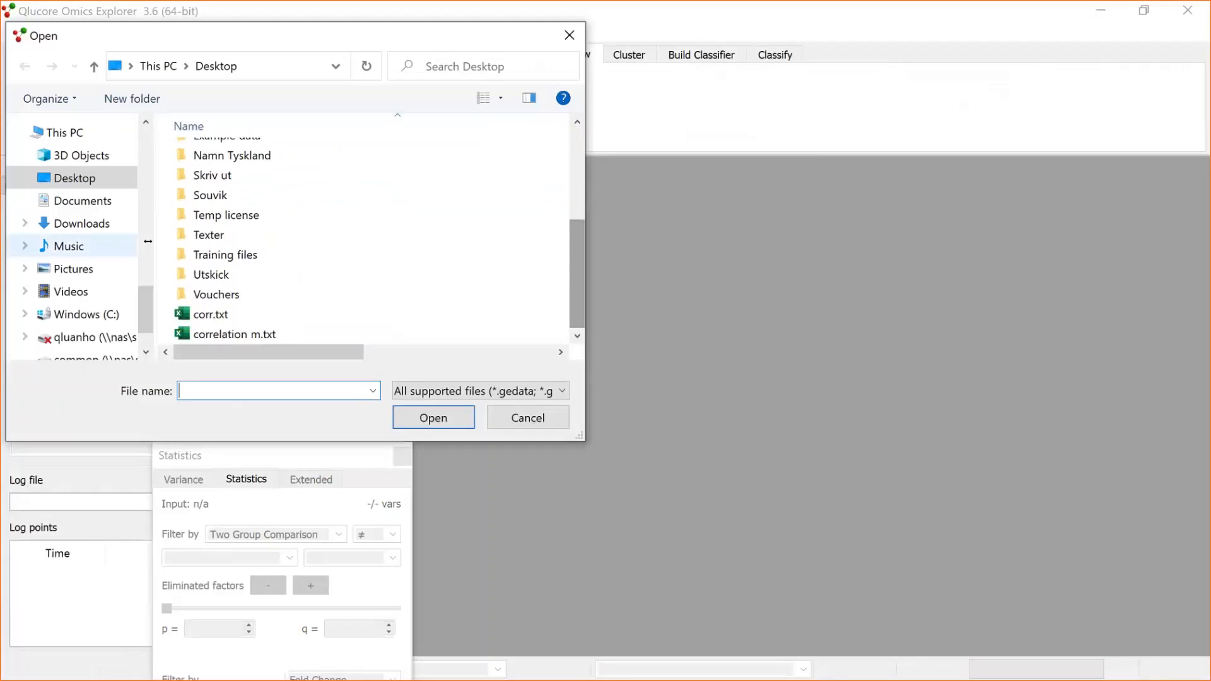
double_click(227, 255)
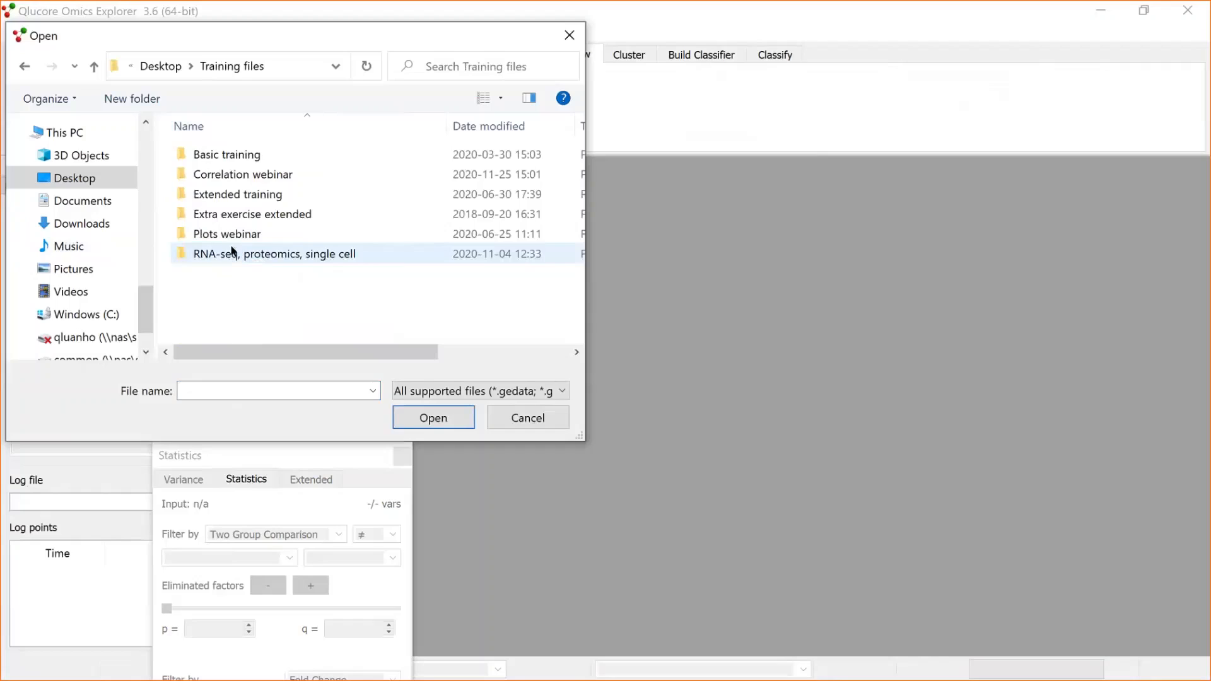
left_click(217, 179)
double_click(216, 179)
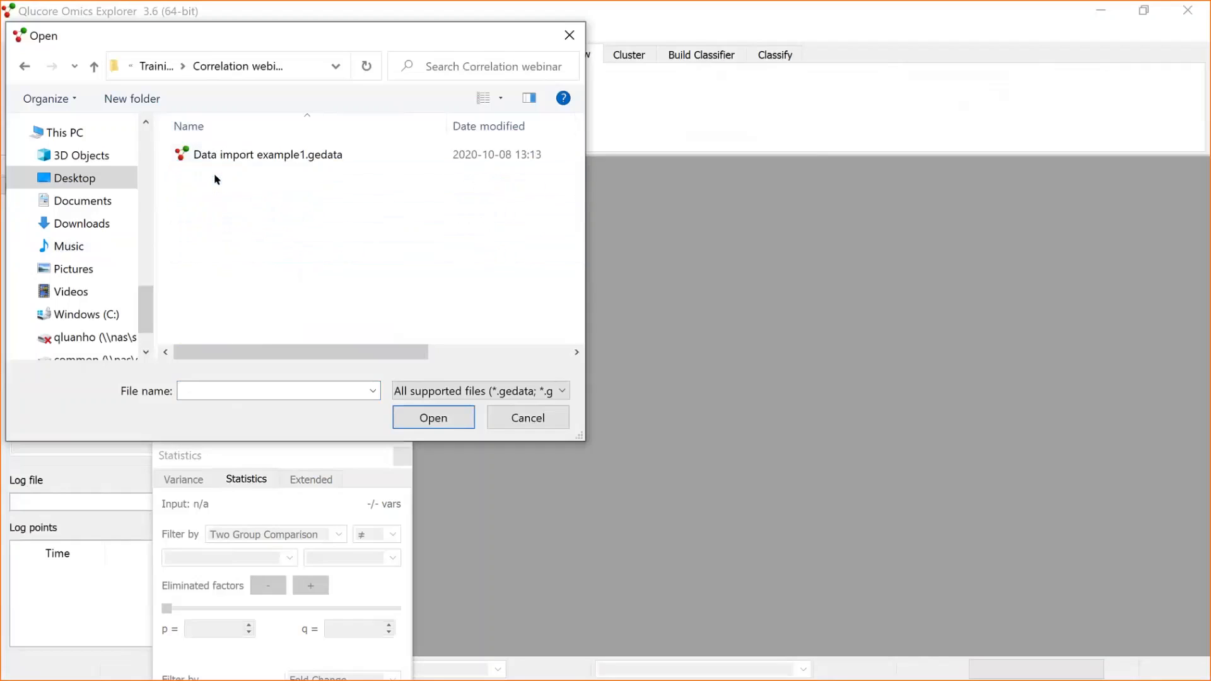
double_click(224, 157)
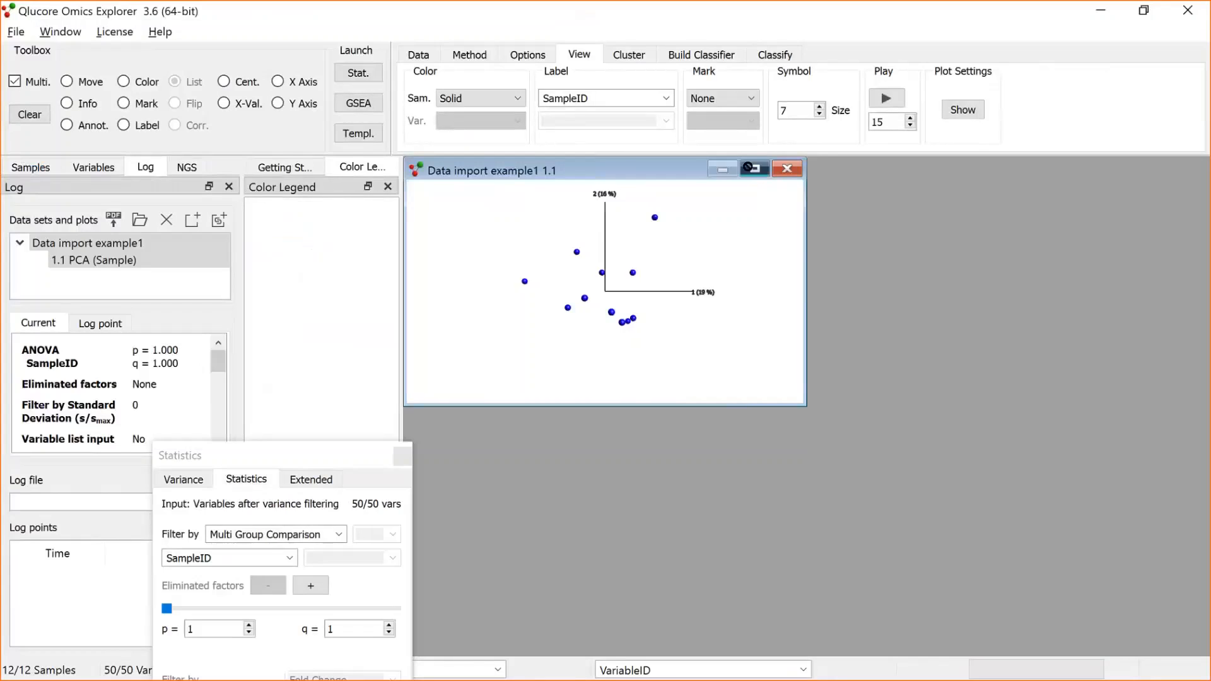
left_click(756, 176)
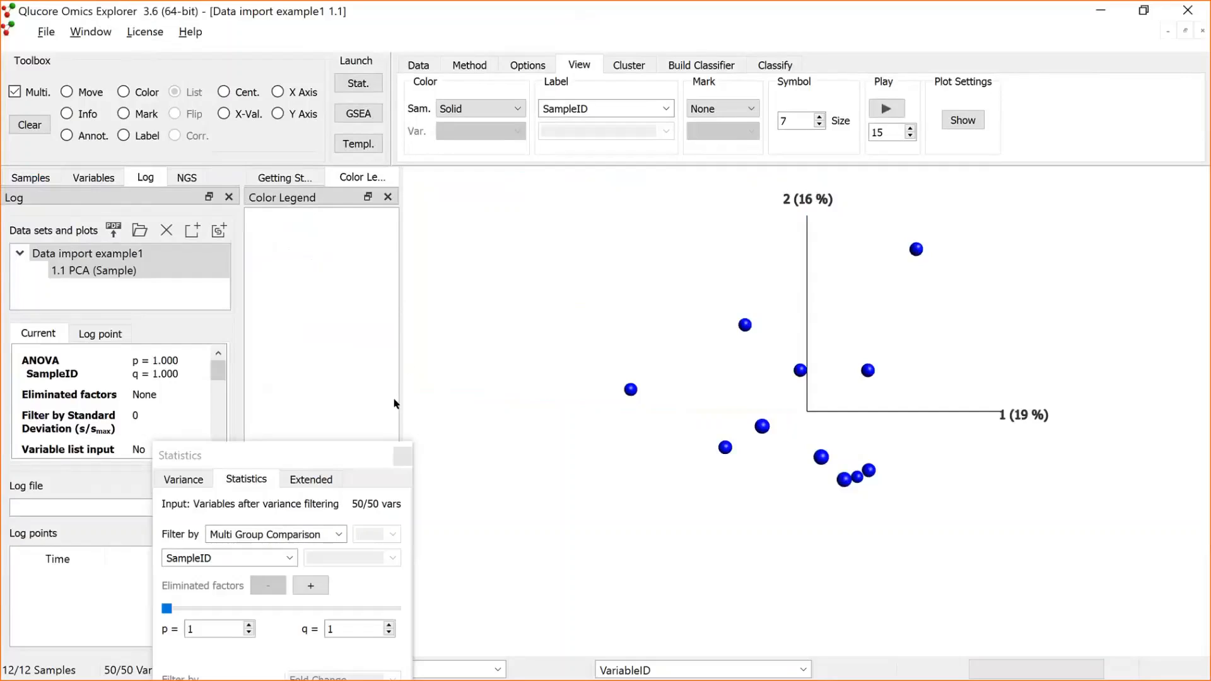
Move the Statistics window aside, show the Age sample annotation and color the PCA plot samples by Age
left_click_drag(388, 460, 449, 416)
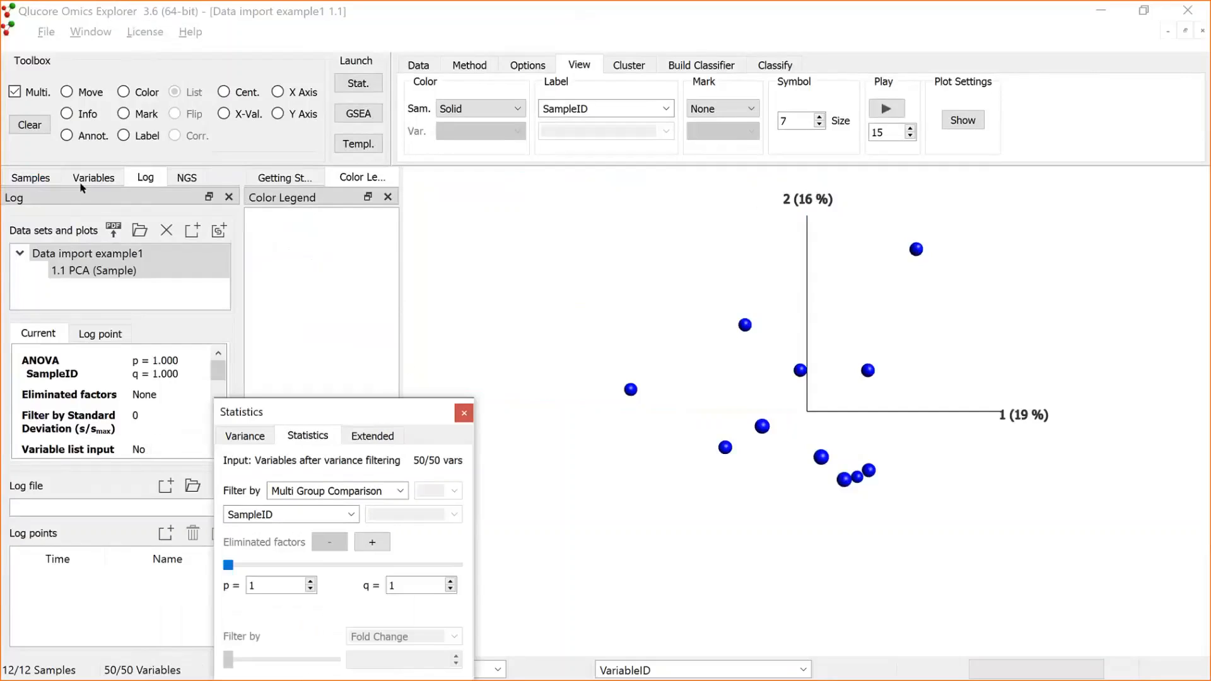
left_click(32, 178)
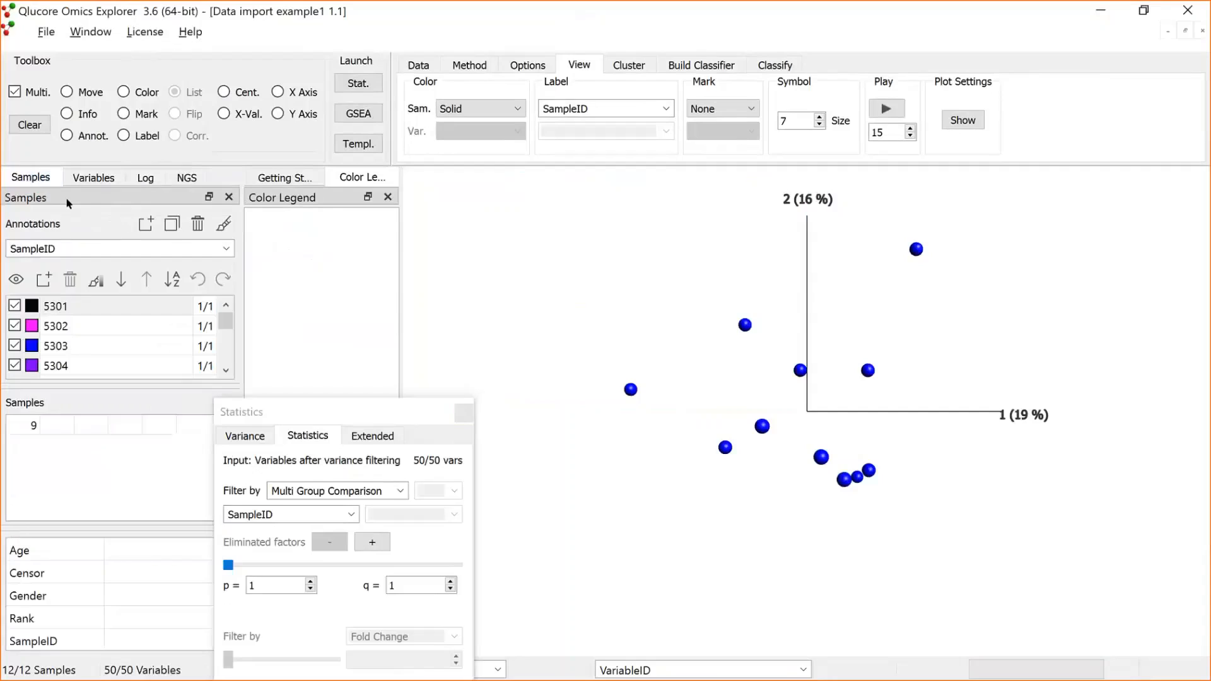
left_click(226, 249)
left_click(57, 265)
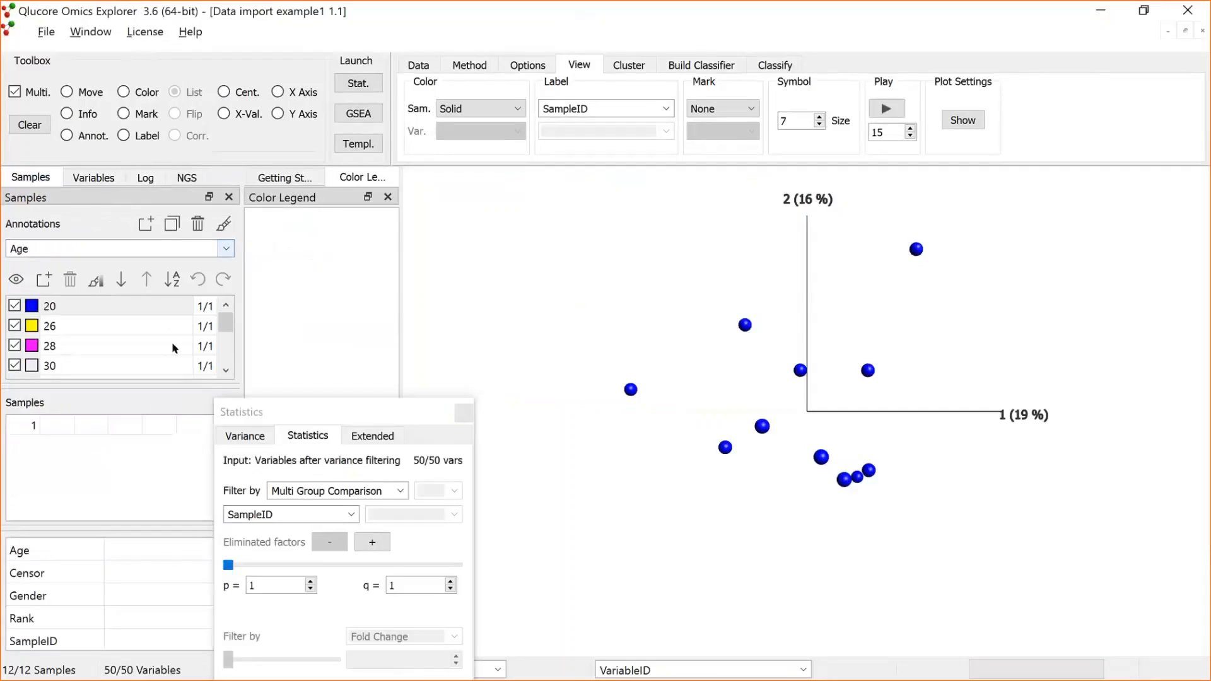
scroll(229, 371, "down", 3)
scroll(226, 328, "up", 3)
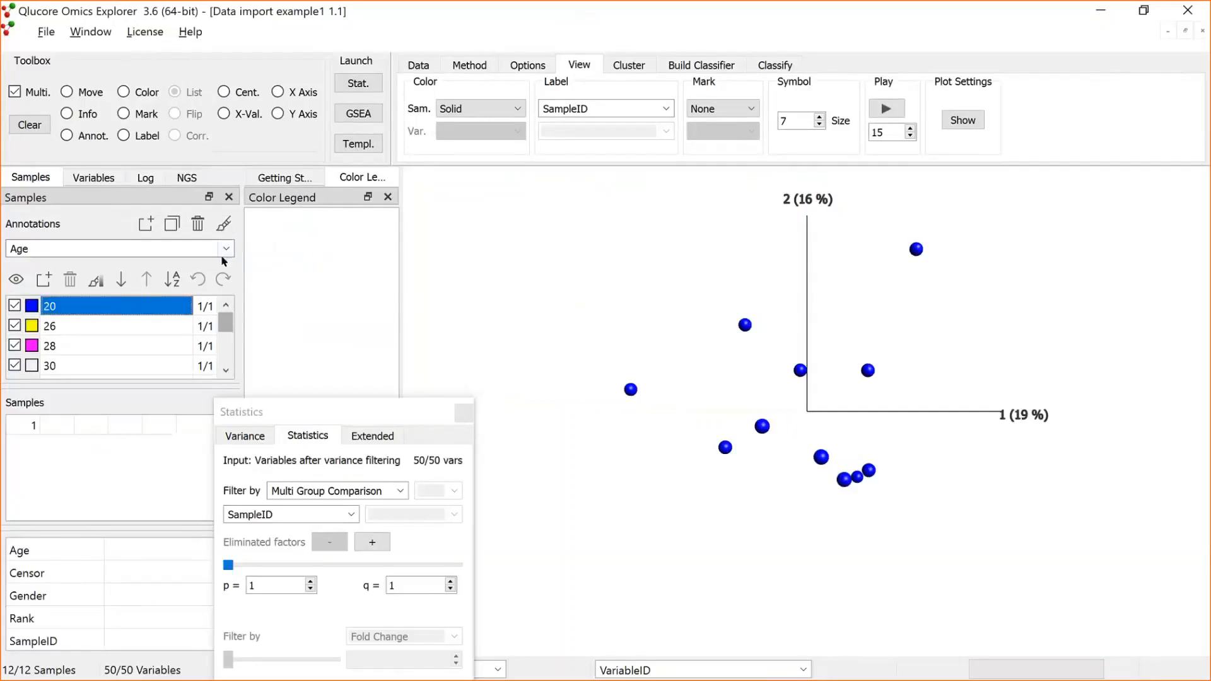
left_click(225, 225)
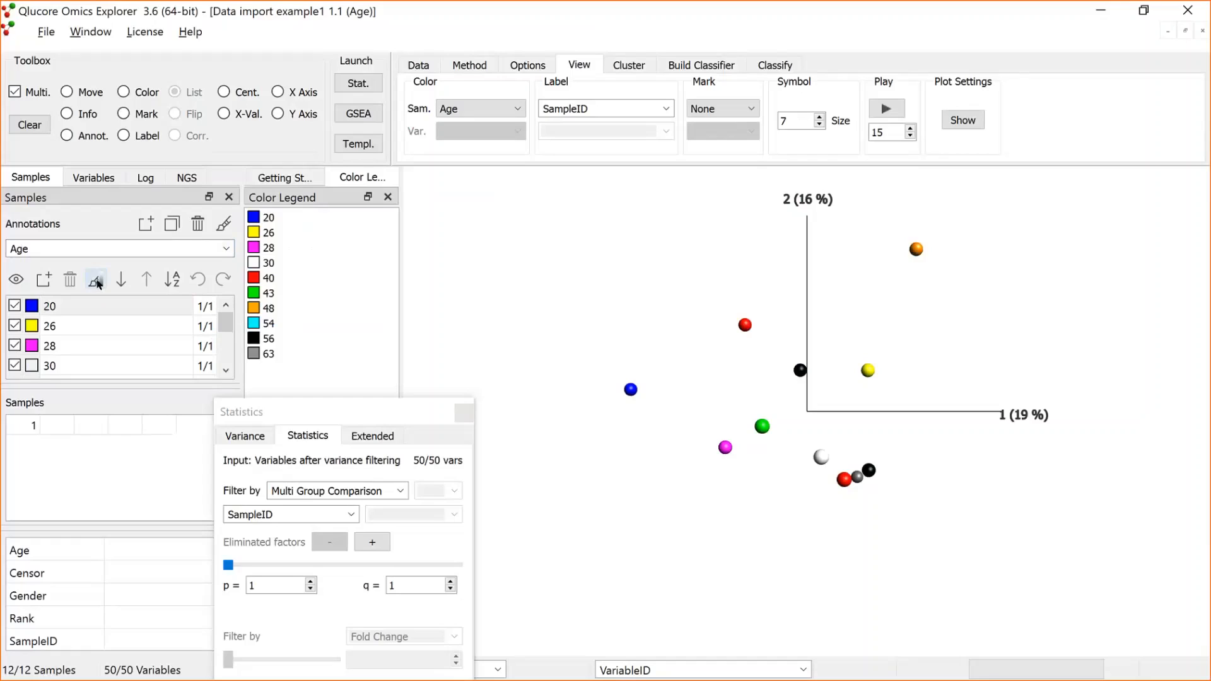
Create a color gradient for the Age annotation from blue at value 20 to yellow (#ffff00) at value 63
left_click(96, 281)
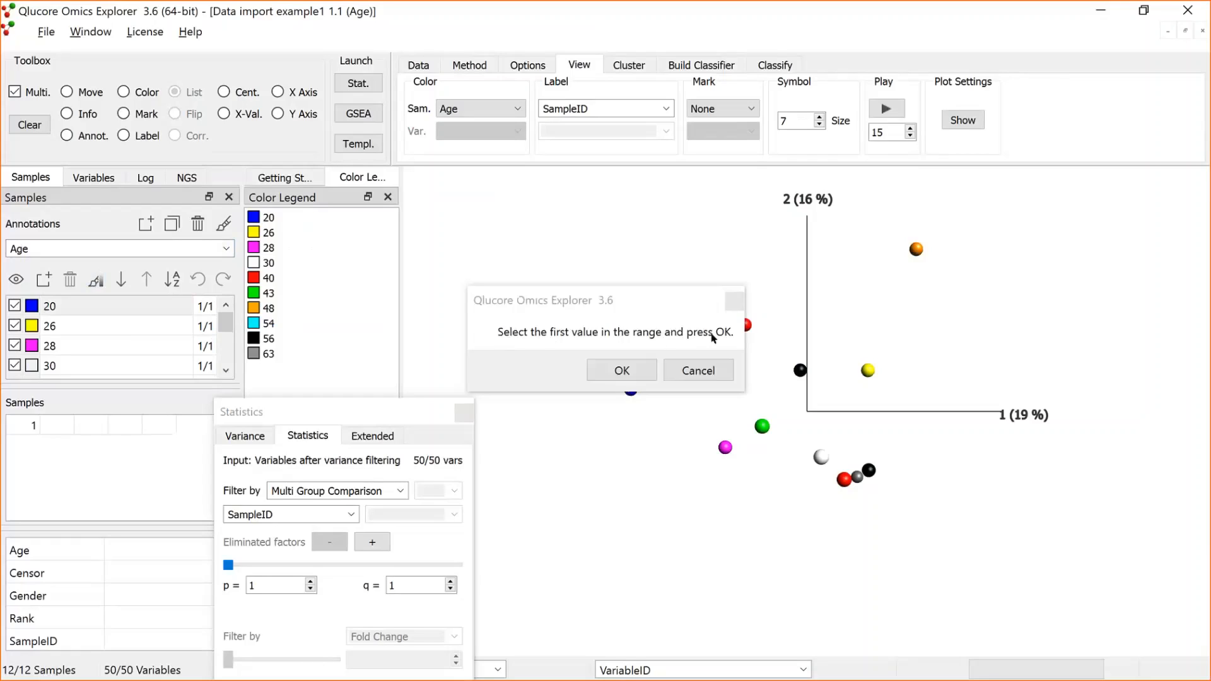
left_click(78, 306)
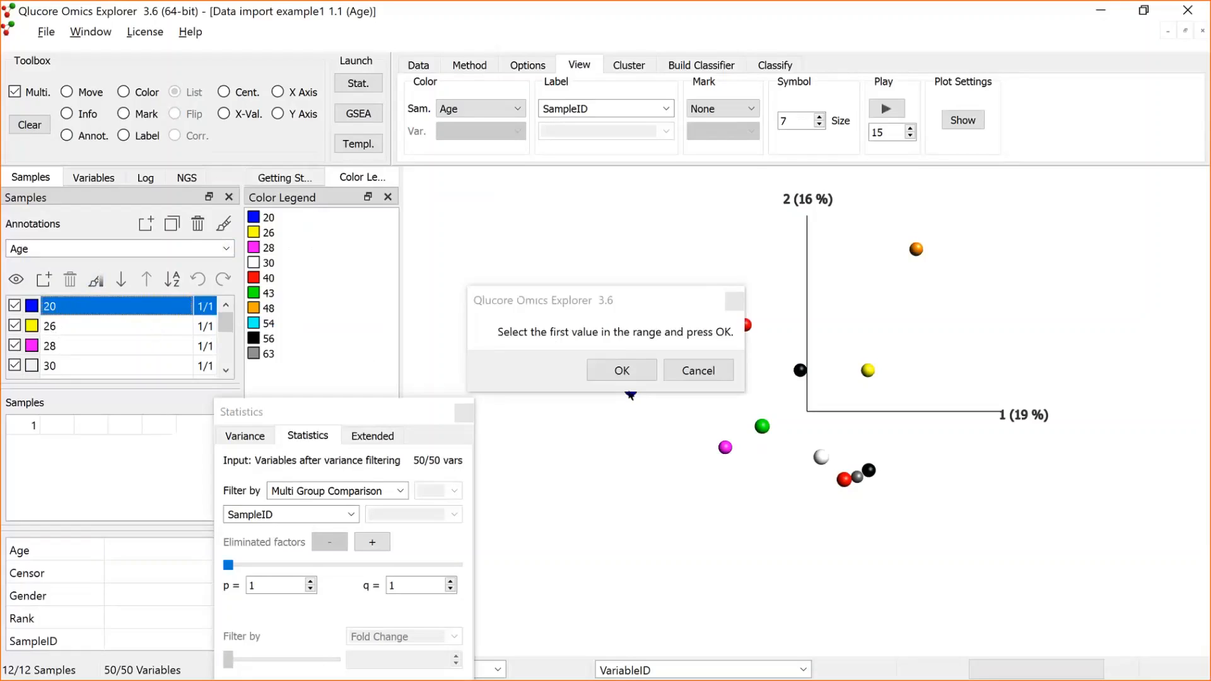
left_click(622, 371)
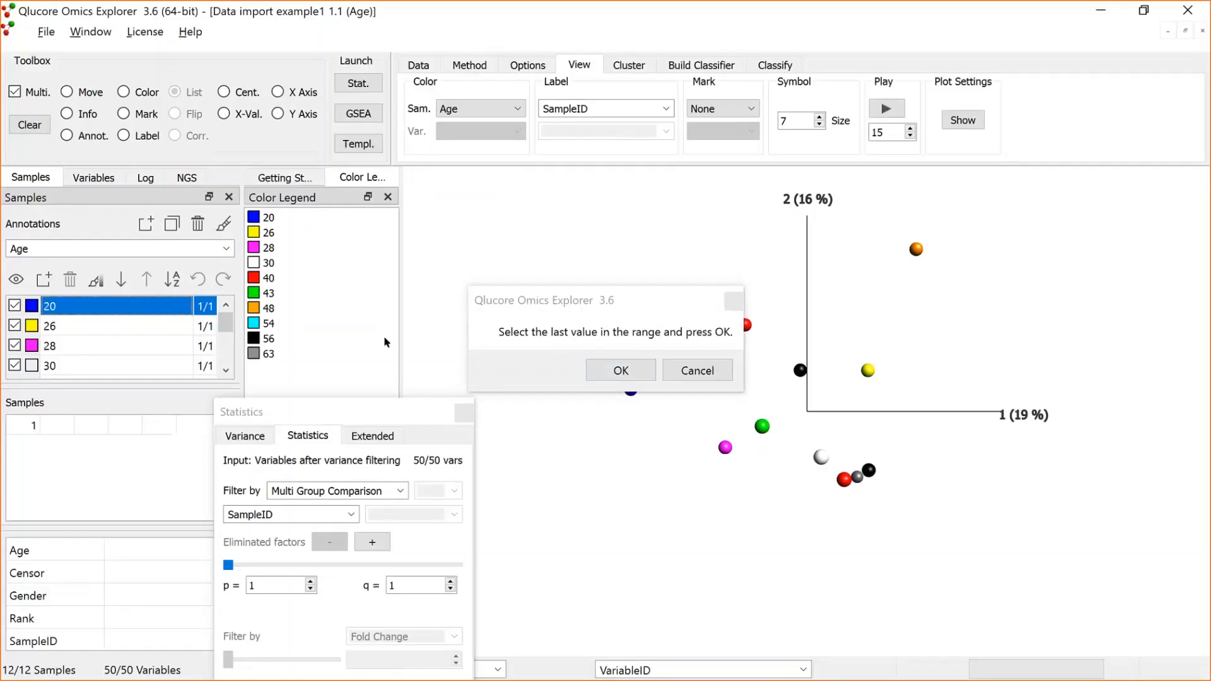
left_click_drag(225, 325, 225, 356)
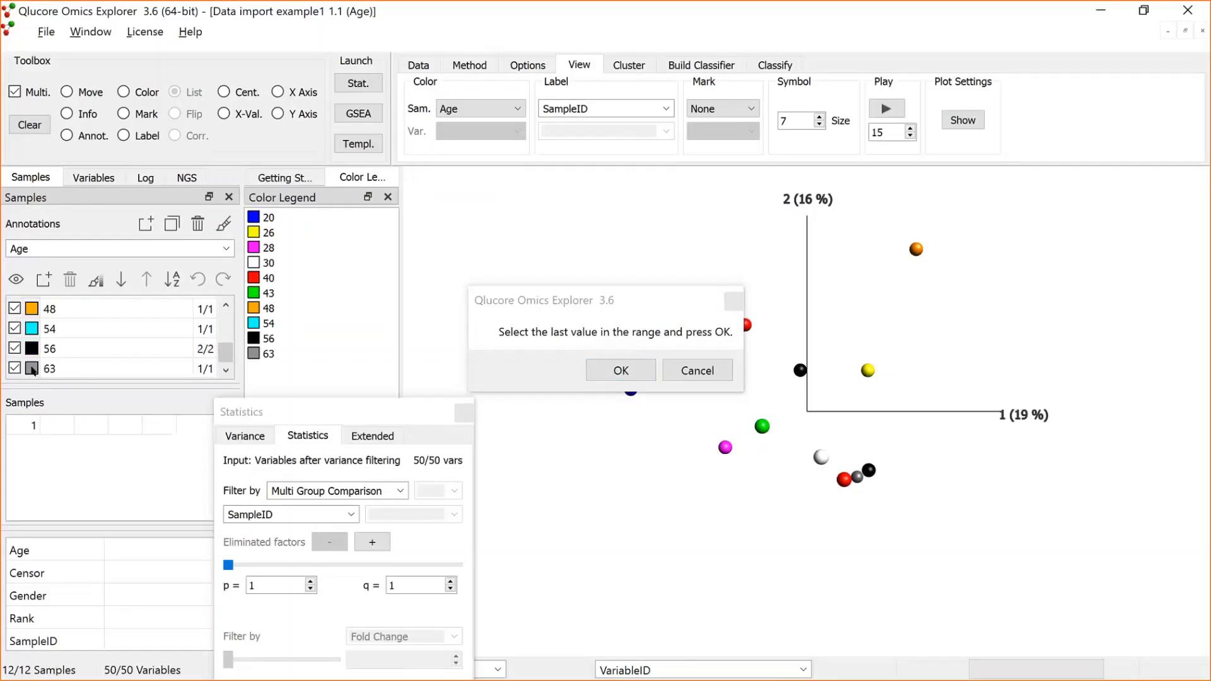
left_click(32, 368)
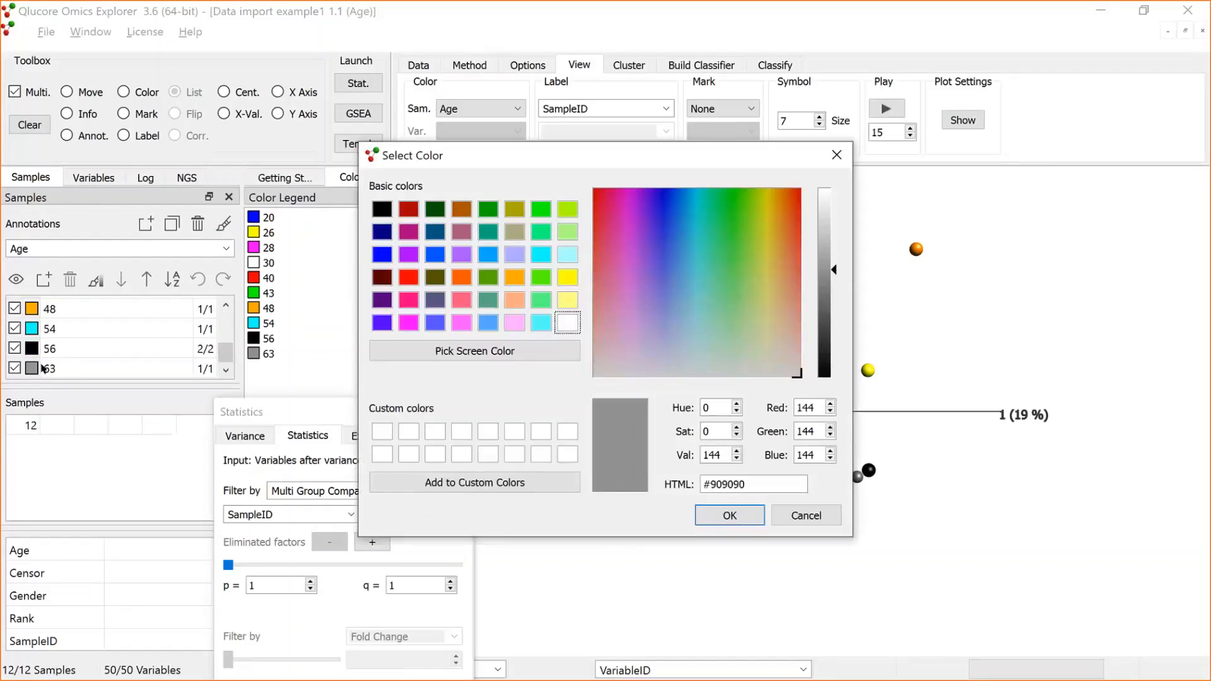
left_click(567, 278)
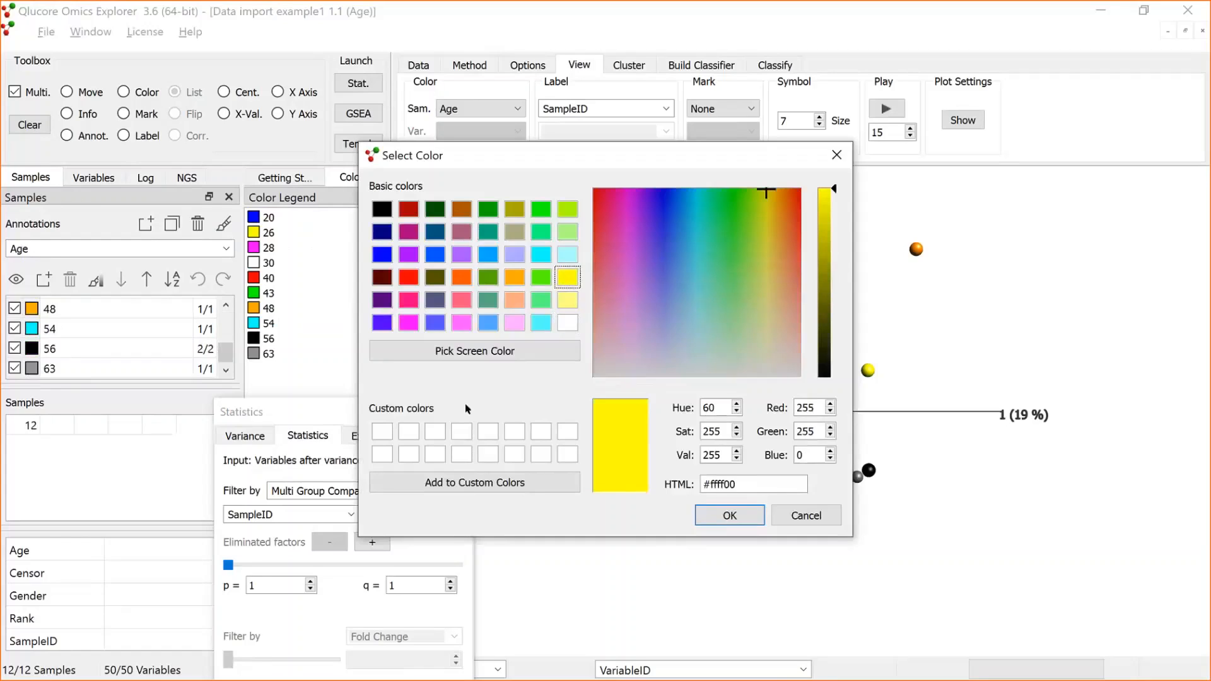
left_click(729, 514)
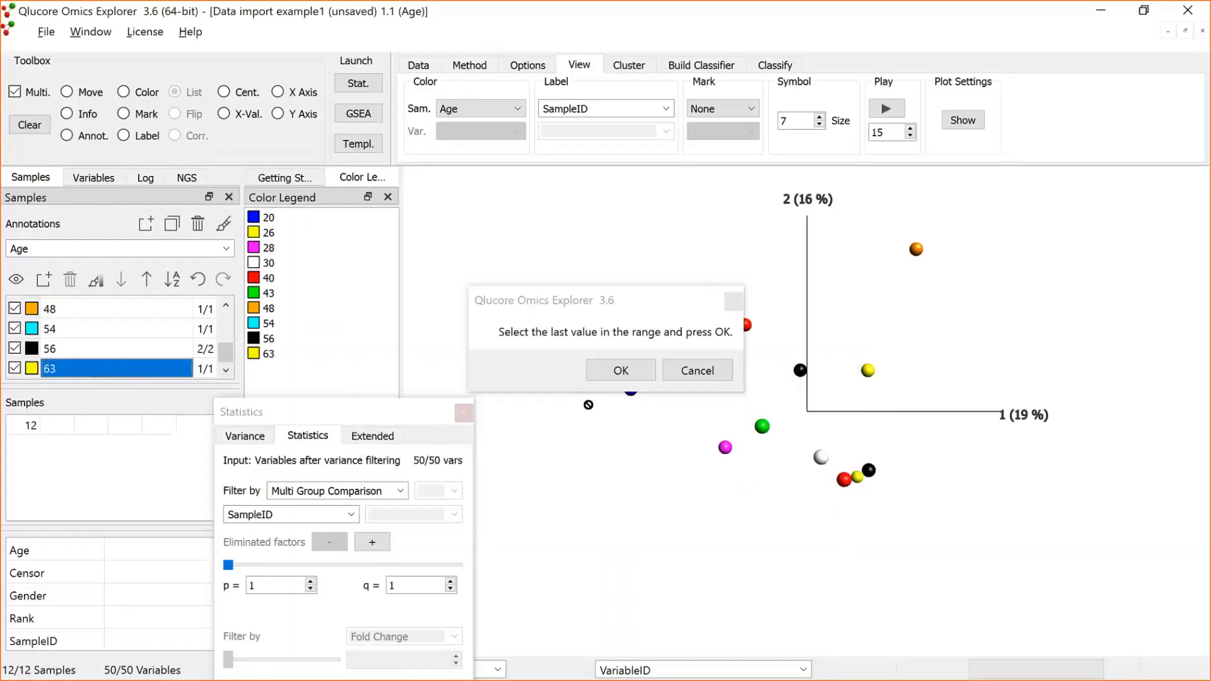
left_click(621, 370)
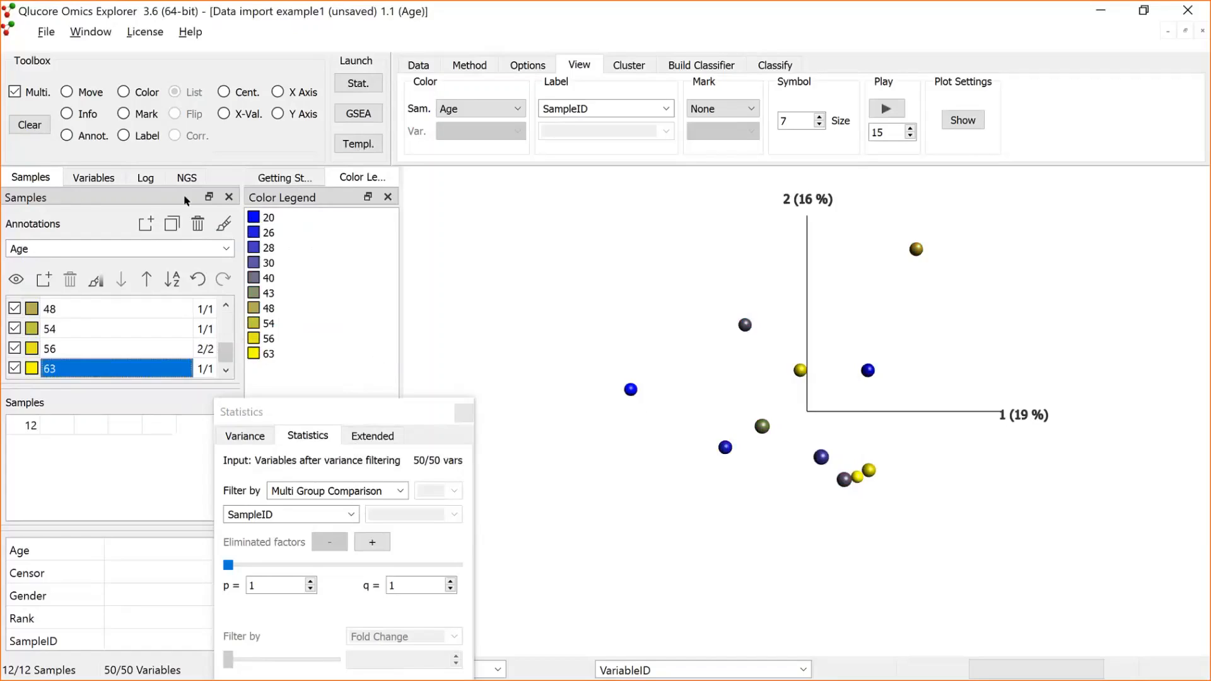
Open a synchronized plot next to the PCA plot and make it a heat map
left_click(73, 96)
left_click_drag(719, 410, 738, 456)
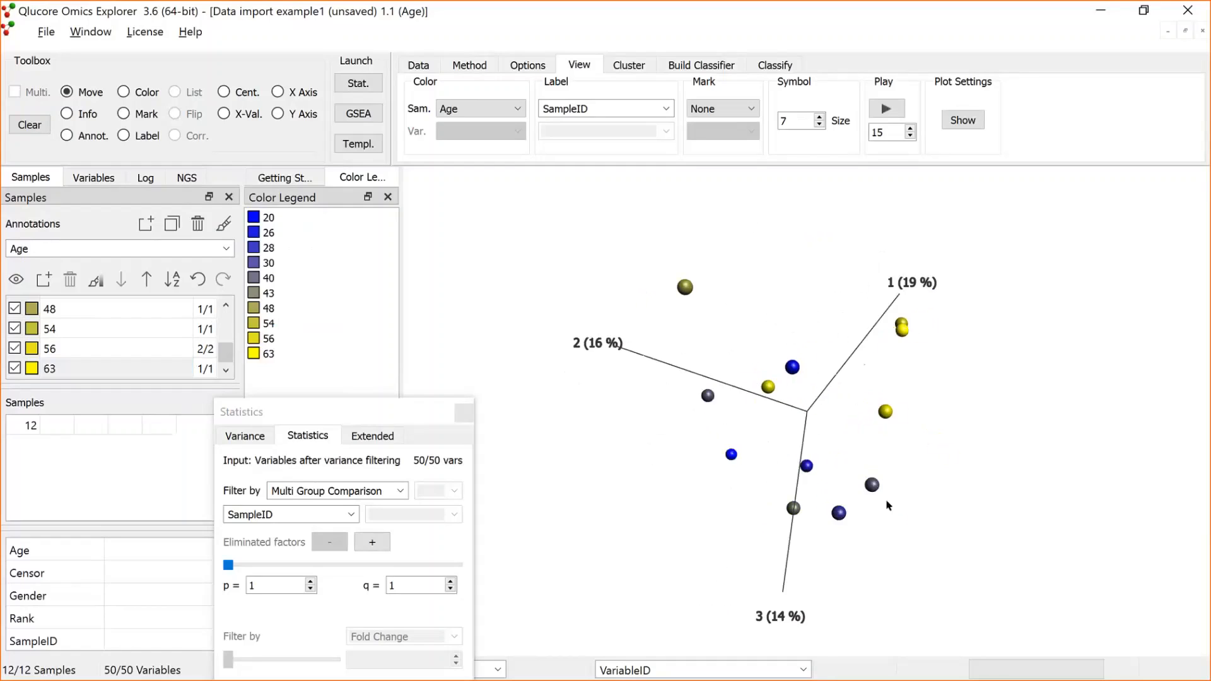
left_click_drag(889, 505, 820, 319)
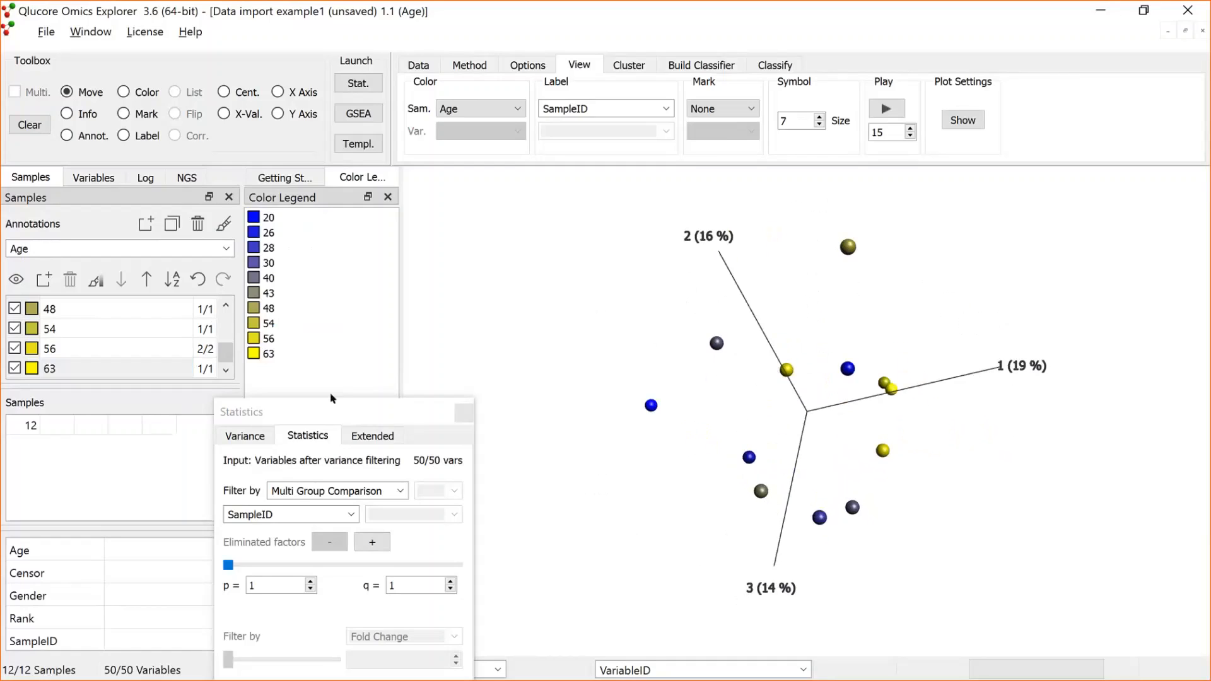
right_click(589, 321)
left_click(639, 350)
left_click(472, 55)
left_click(518, 98)
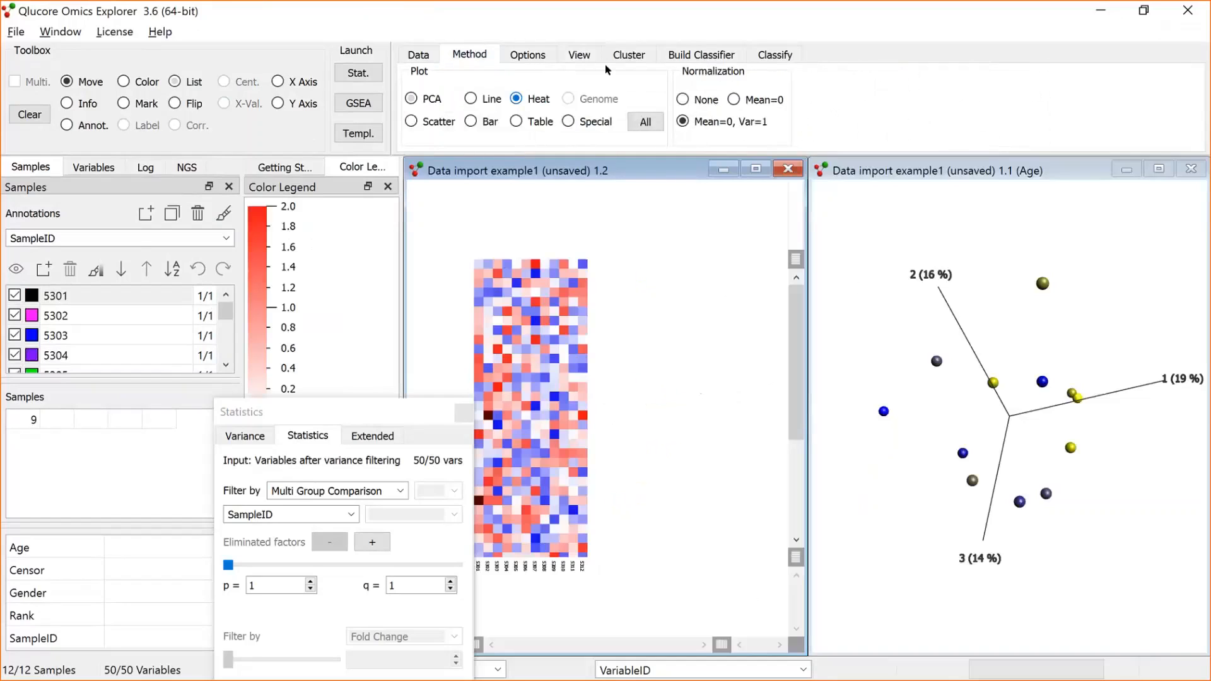
Set the heat map's size to automatic and order both samples and variables by hierarchical clustering
left_click(579, 54)
left_click(907, 99)
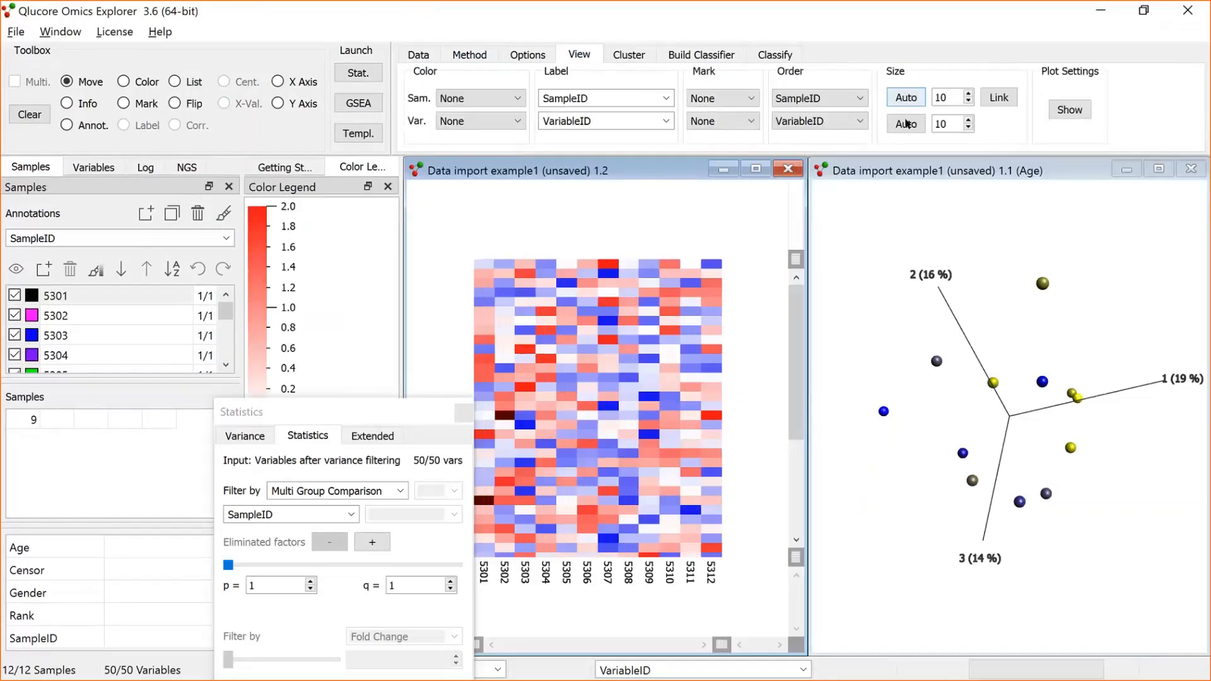
left_click(855, 99)
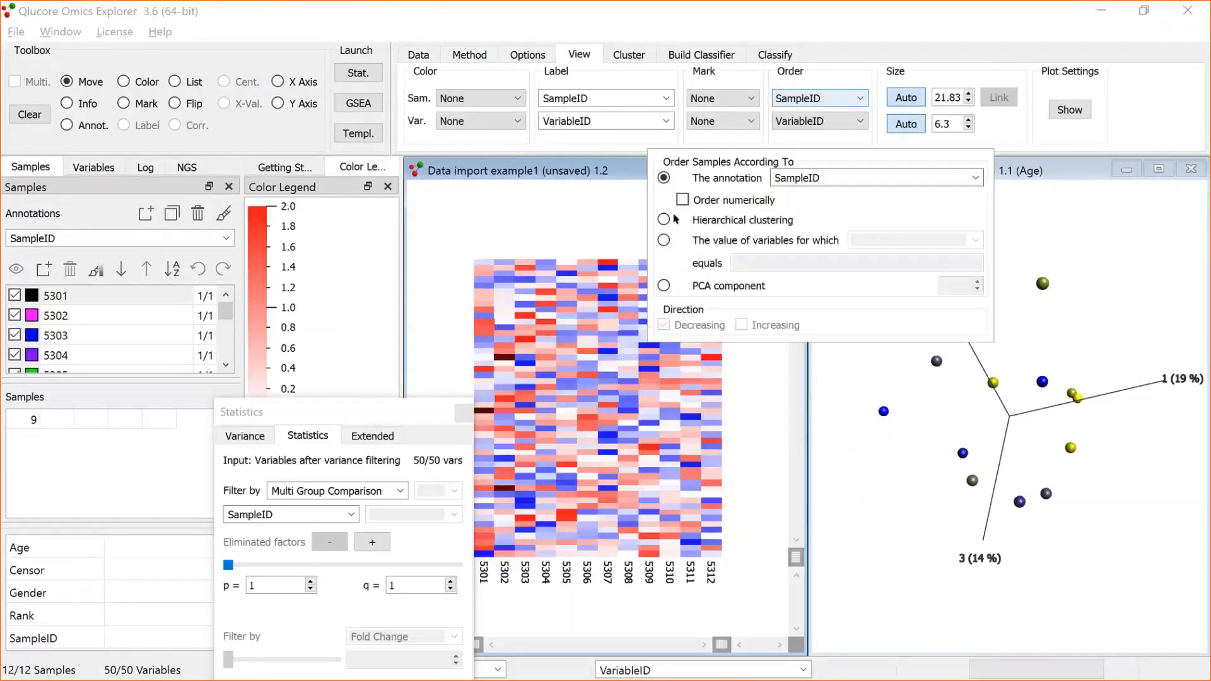
left_click(664, 219)
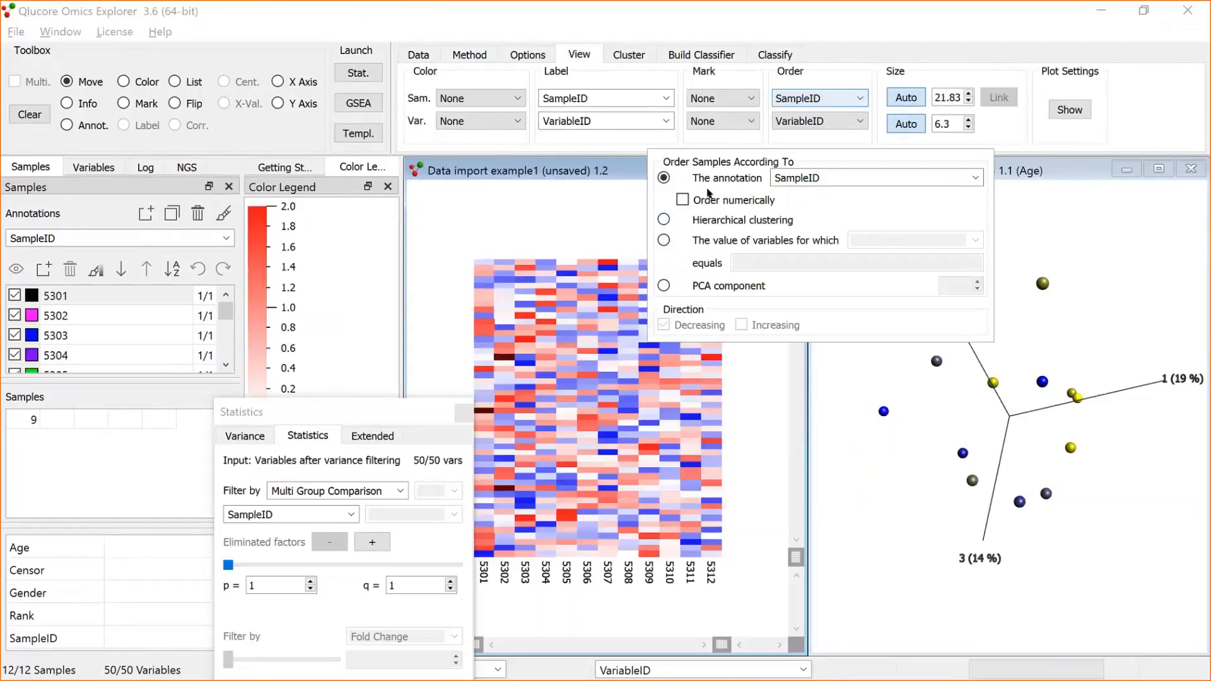
left_click(855, 122)
left_click(702, 219)
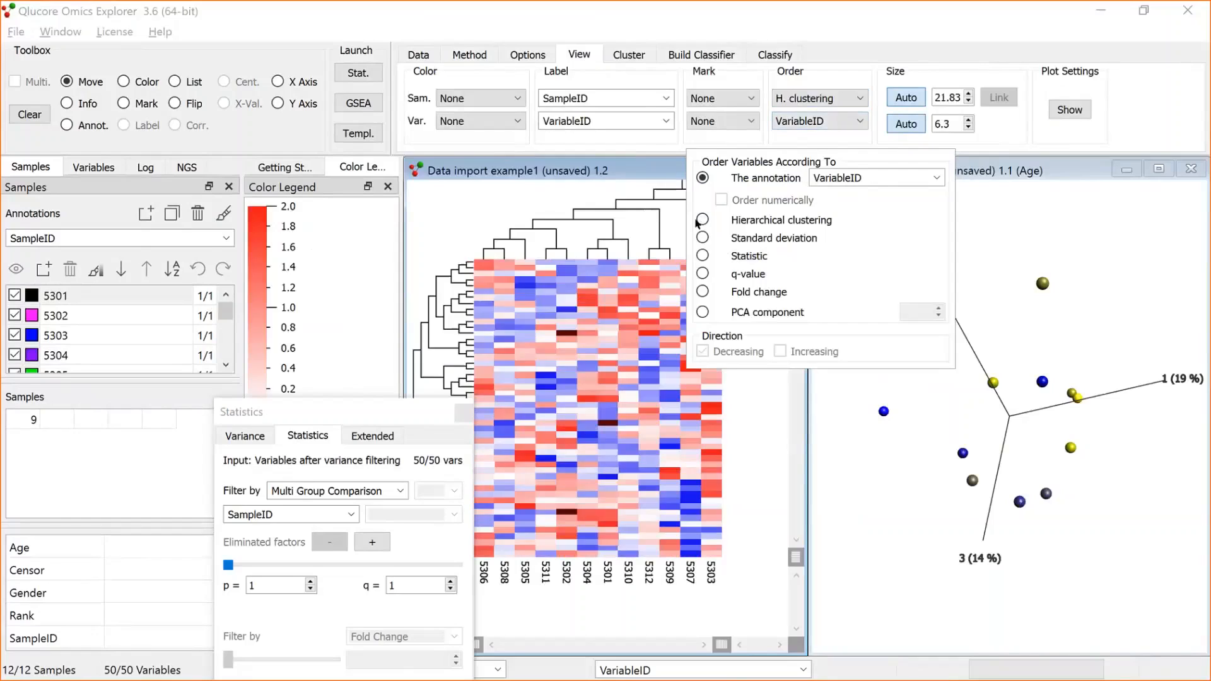
Color the heat map samples by Age and filter the variables by Linear Regression on Age at p = 0.0198
left_click(210, 239)
left_click(74, 250)
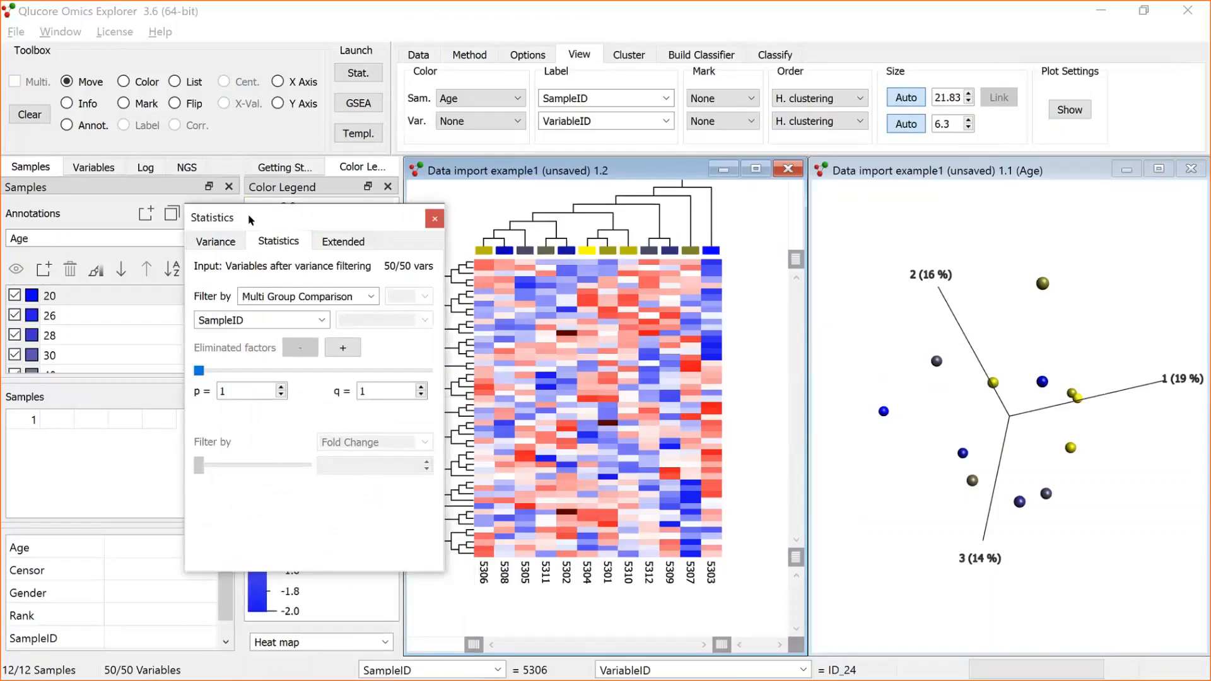
left_click(316, 297)
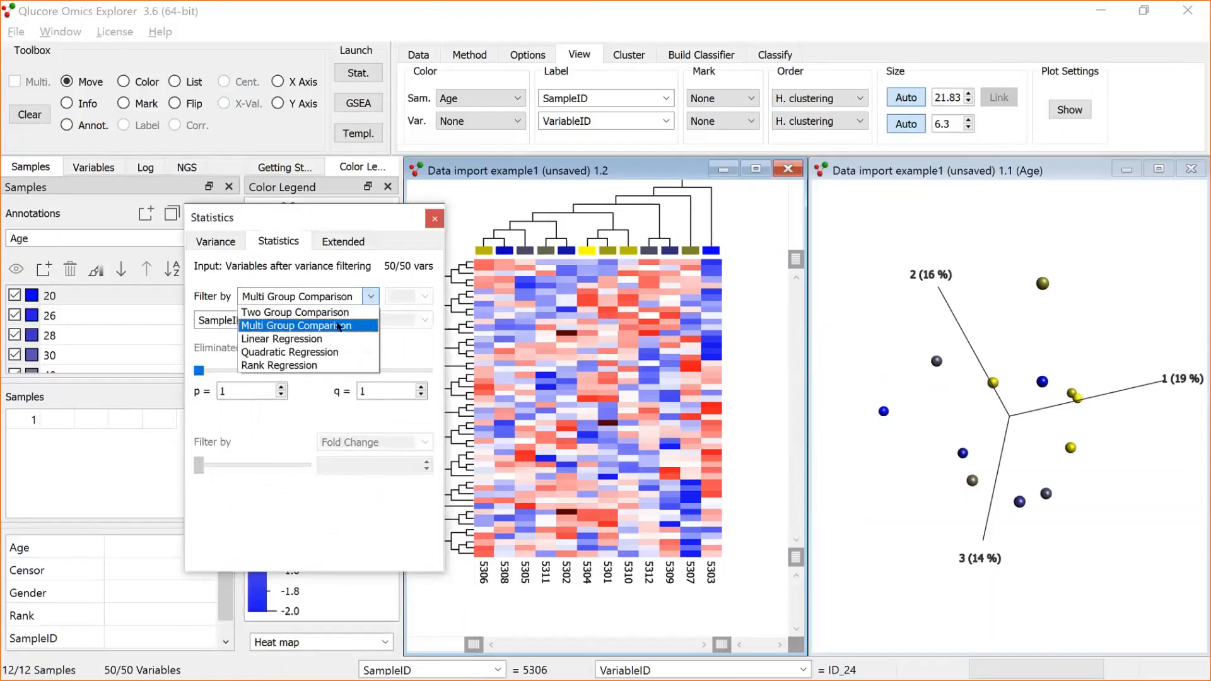
left_click(319, 341)
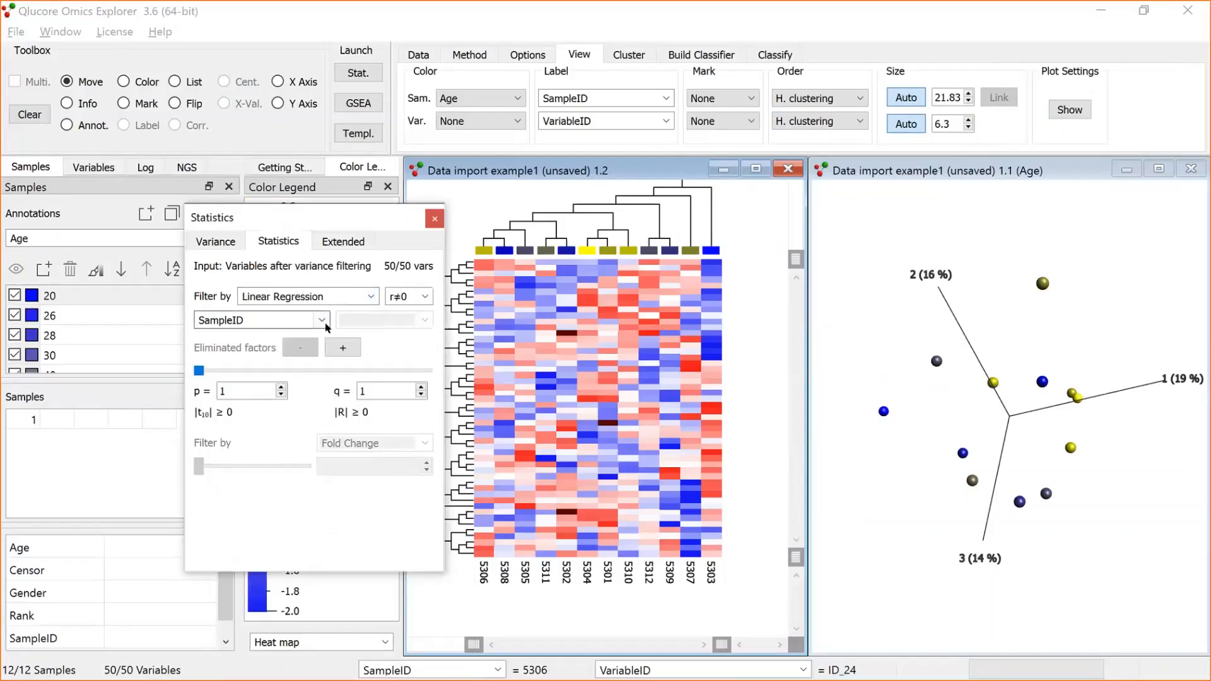
left_click(320, 321)
left_click(212, 337)
left_click_drag(201, 371, 228, 370)
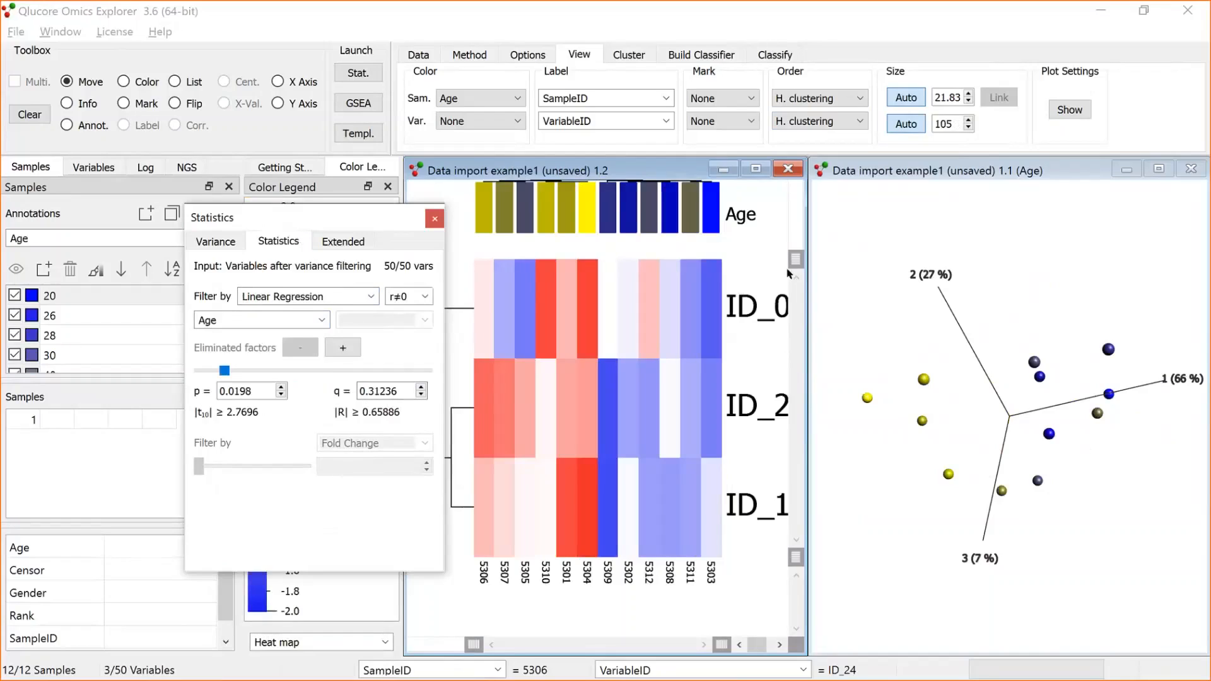
Enlarge the area above the heat map for the Age color bar and order the samples by the annotation Age
left_click_drag(795, 259, 795, 316)
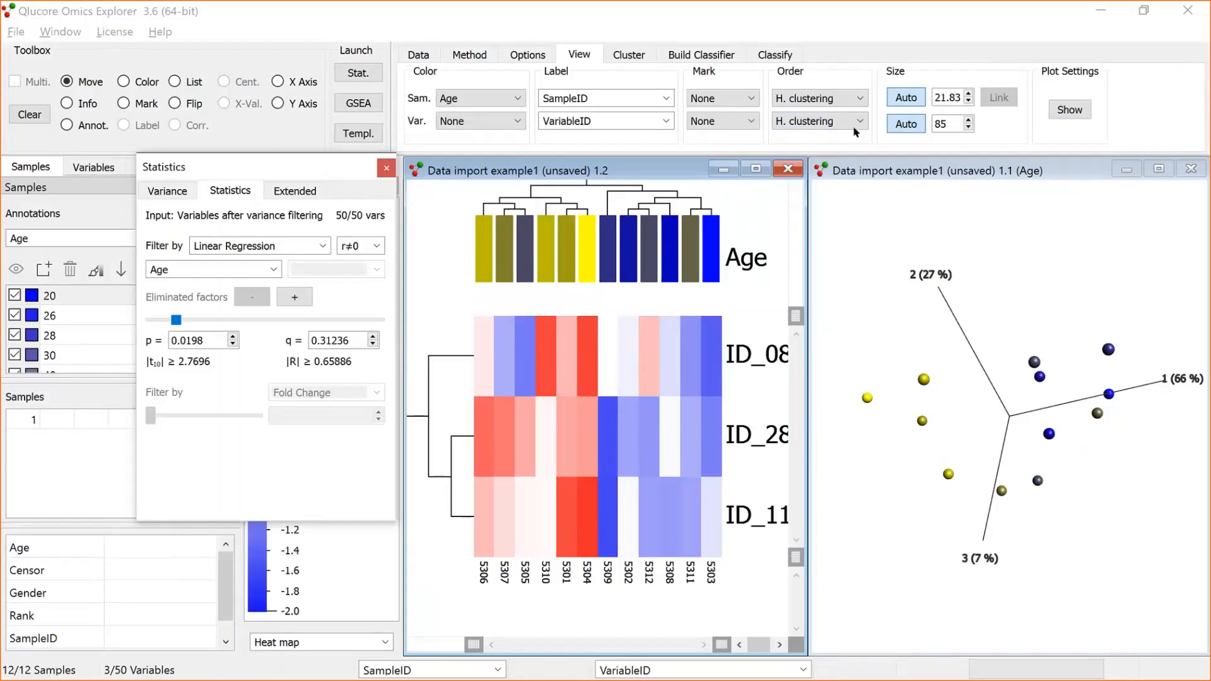
left_click(860, 99)
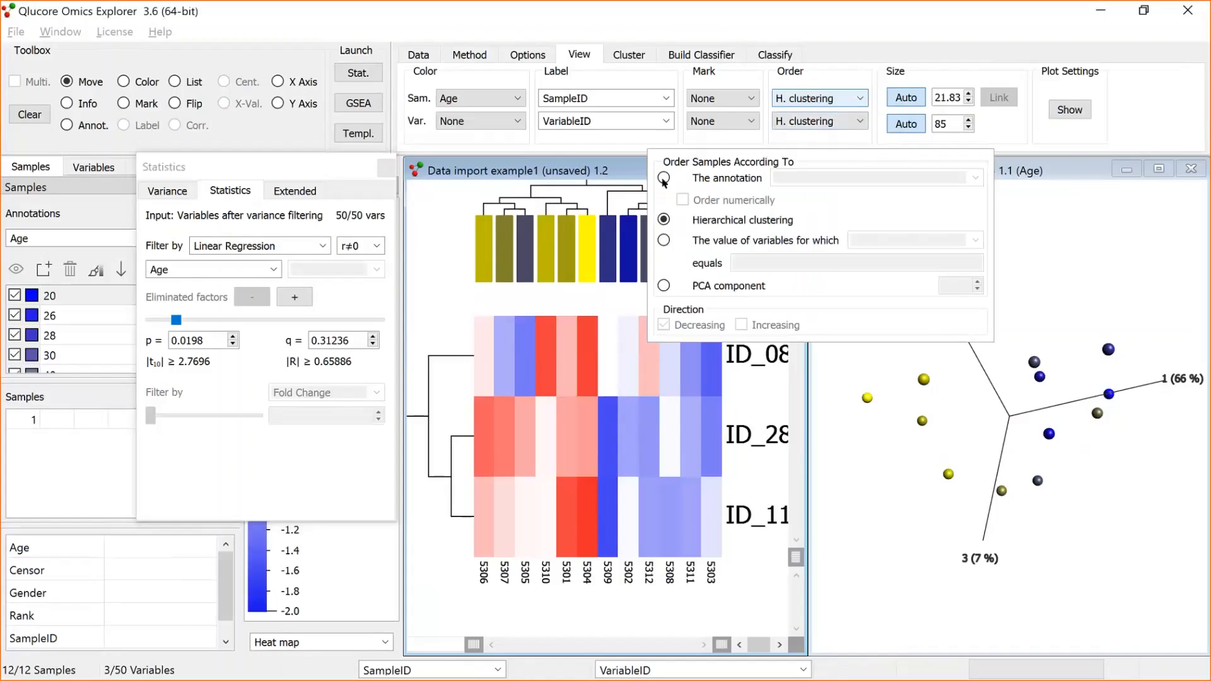
left_click(664, 178)
left_click(975, 178)
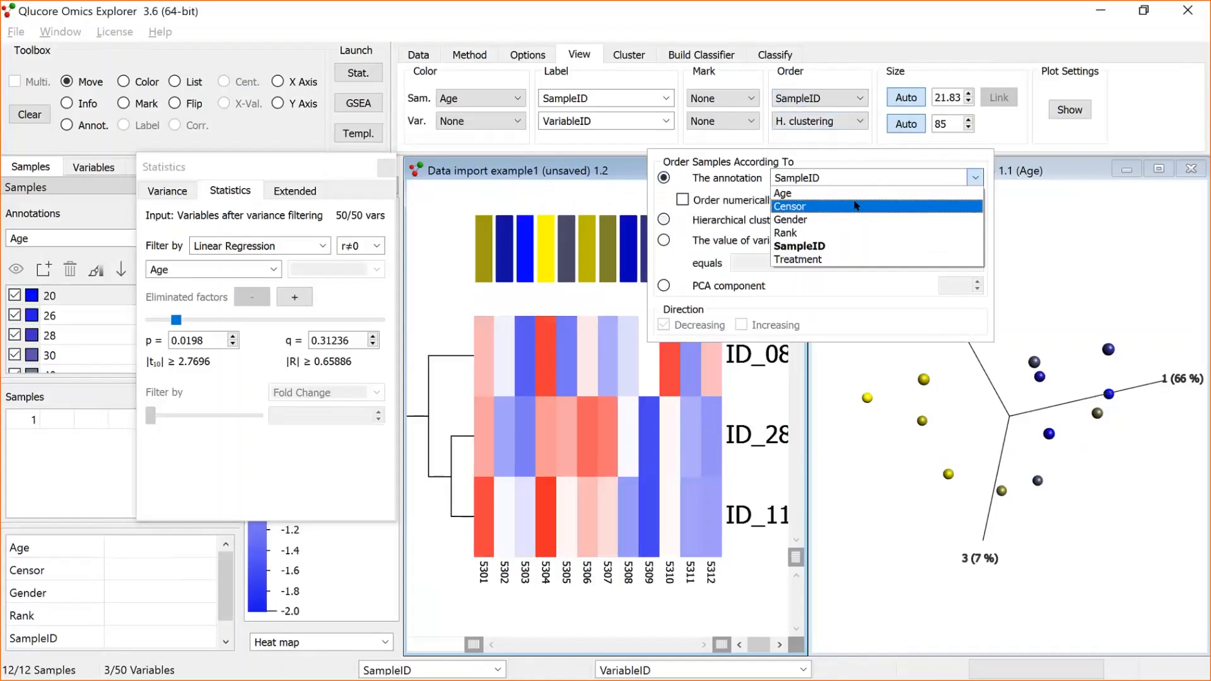
left_click(845, 193)
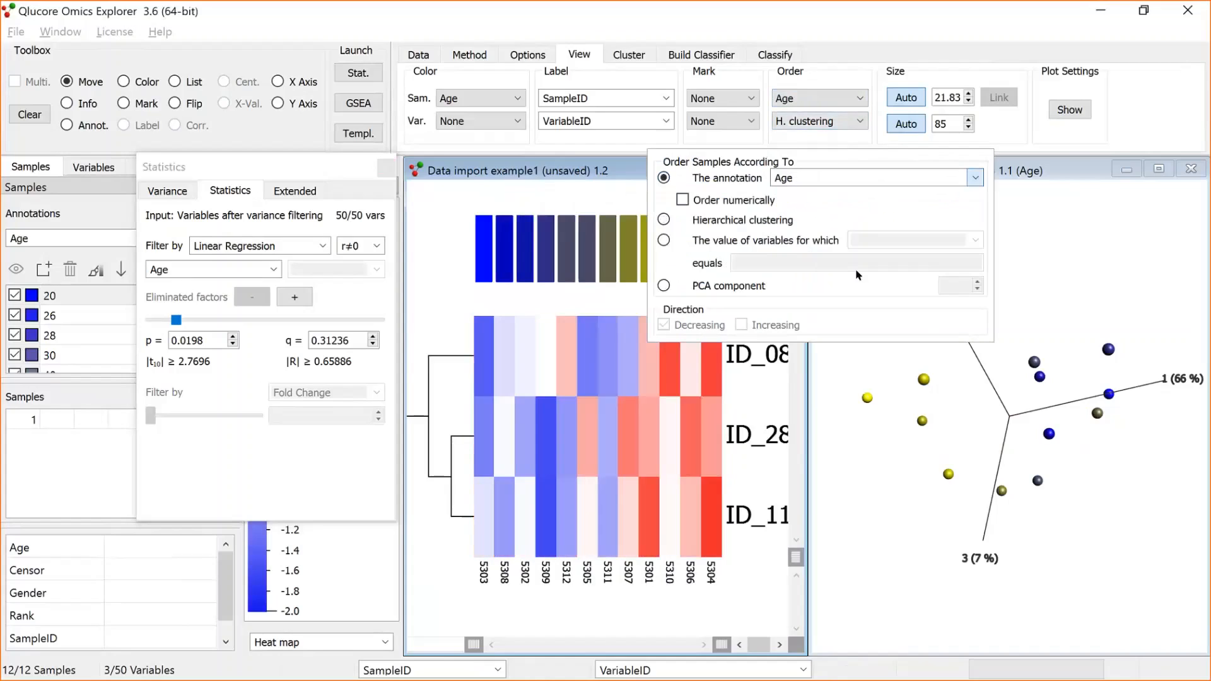
left_click(838, 381)
left_click(837, 381)
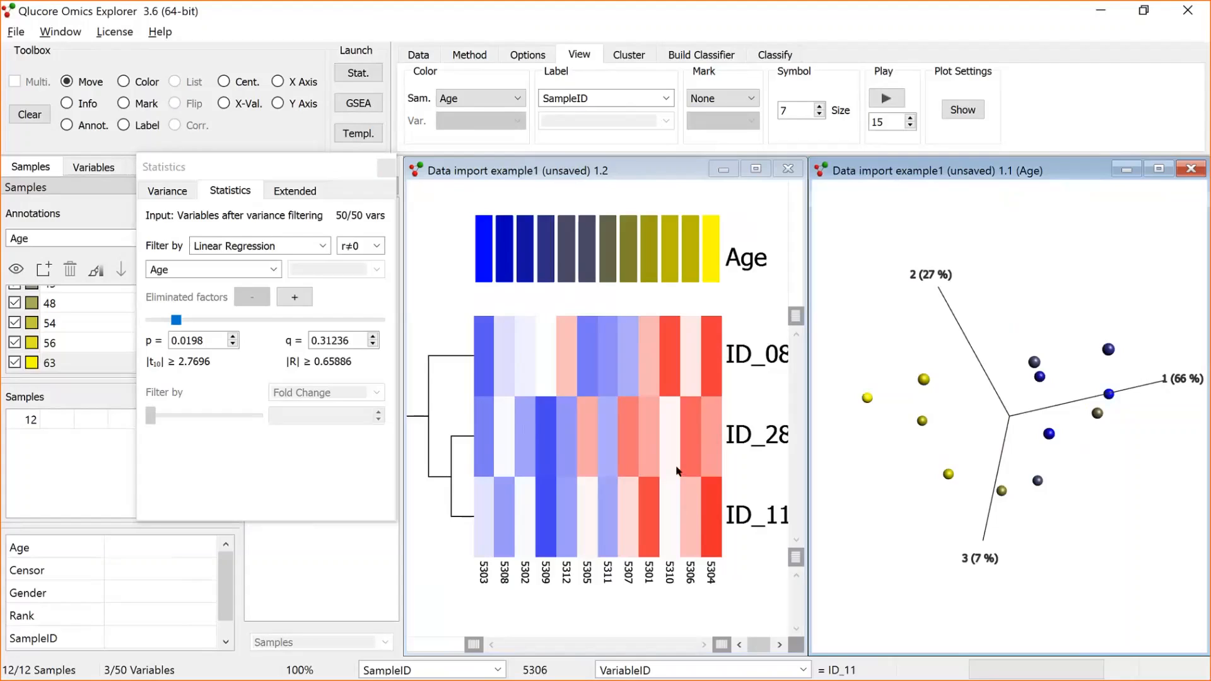
Label the heat map samples by Age
left_click(666, 97)
left_click(583, 116)
left_click(664, 338)
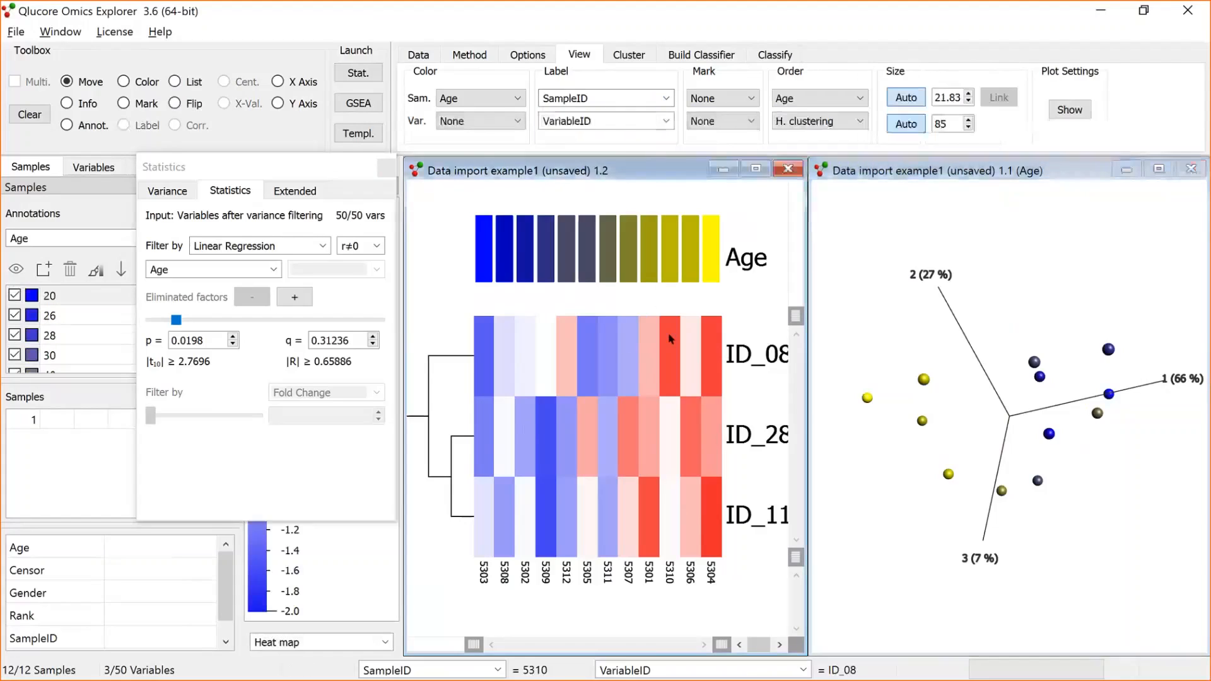
left_click(663, 99)
left_click(604, 128)
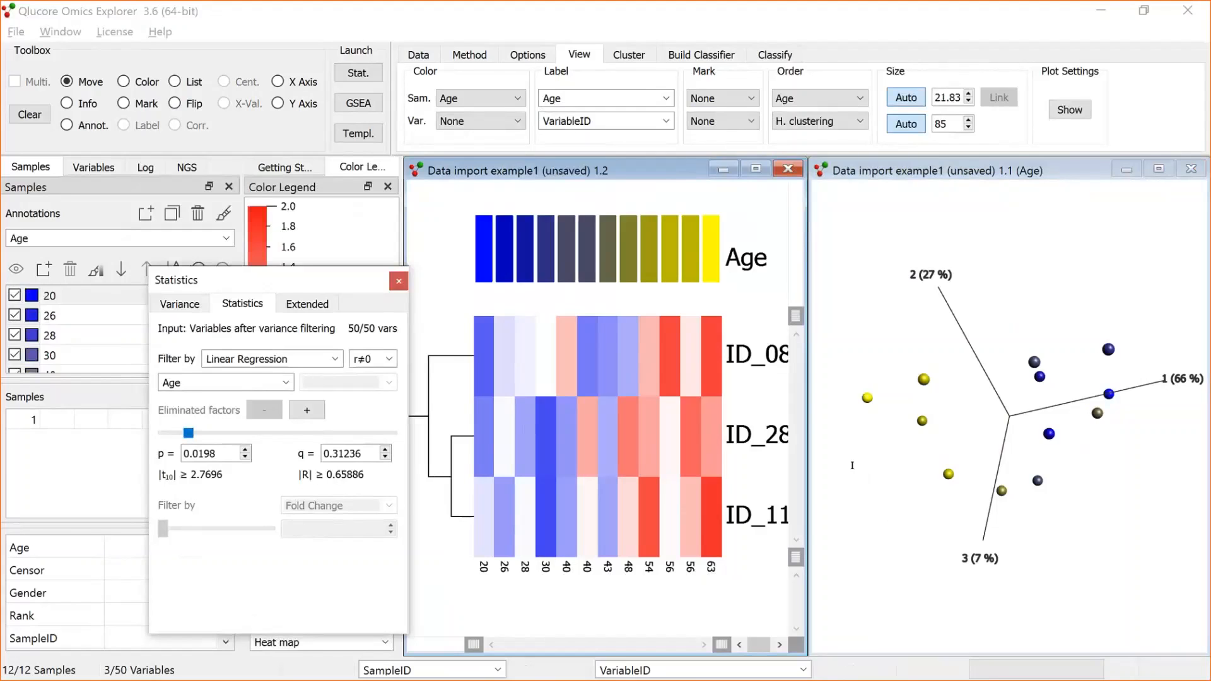
Switch to the PowerPoint slide show, advance to the Rank regression slide, and return to Qlucore Omics Explorer
key("alt+Tab")
key("alt+Tab")
key("alt+Tab")
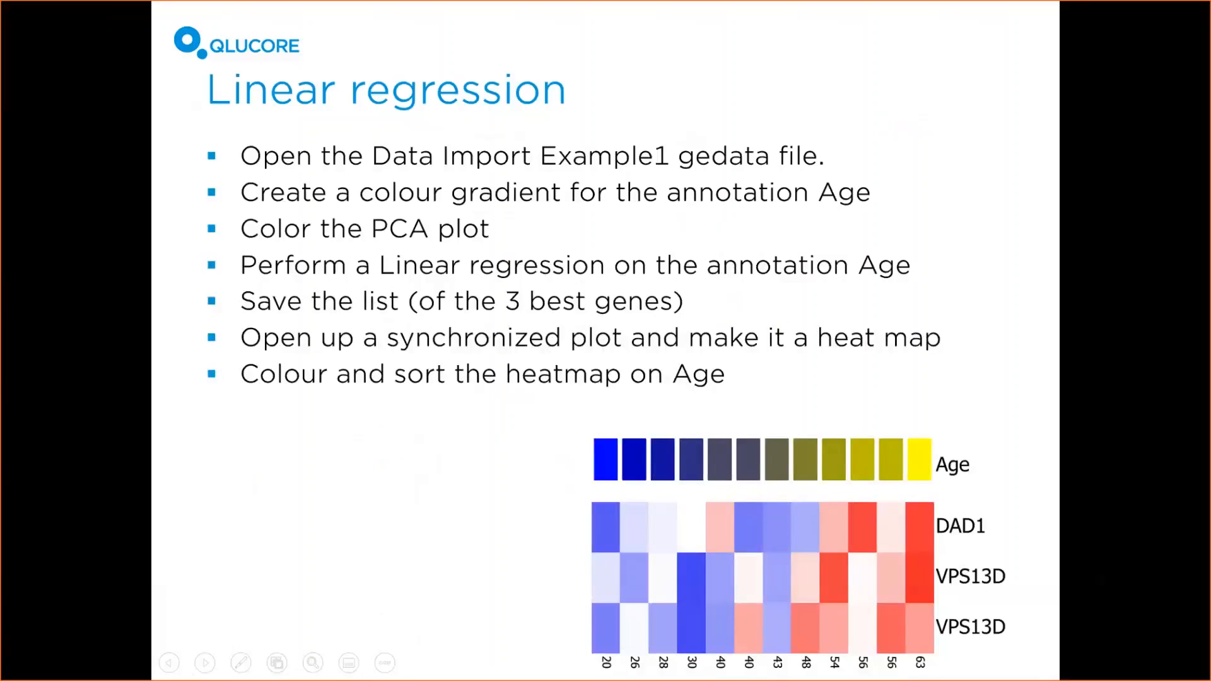
key("Right")
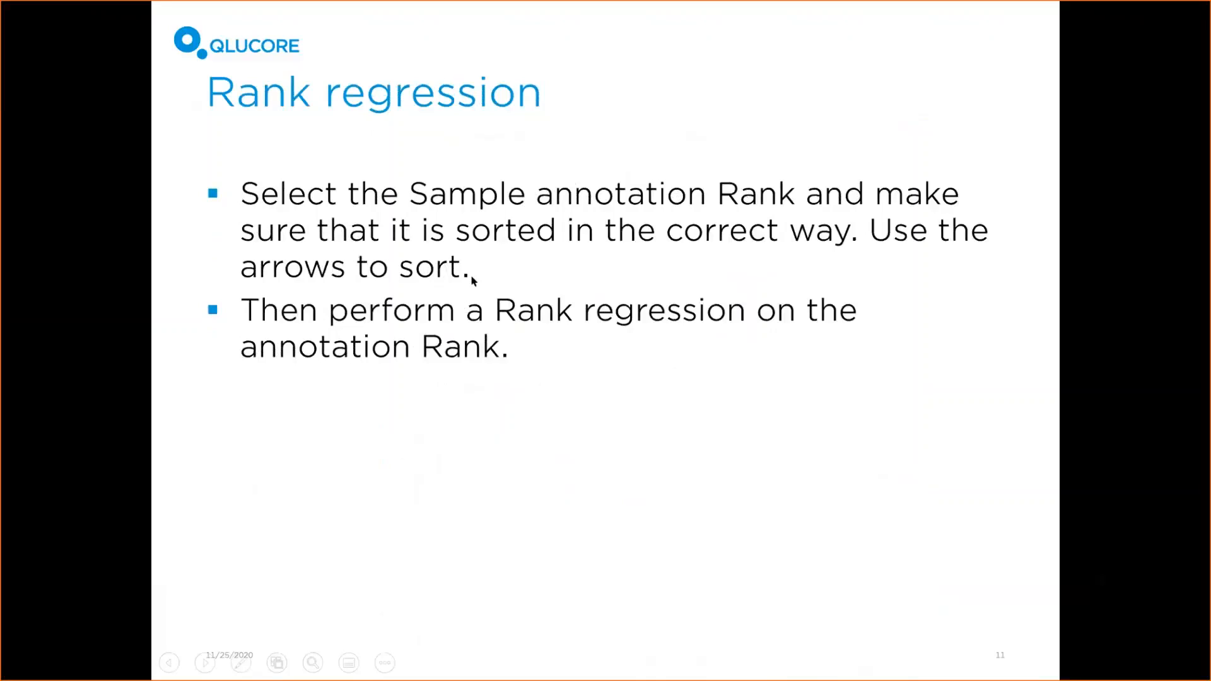
key("Escape")
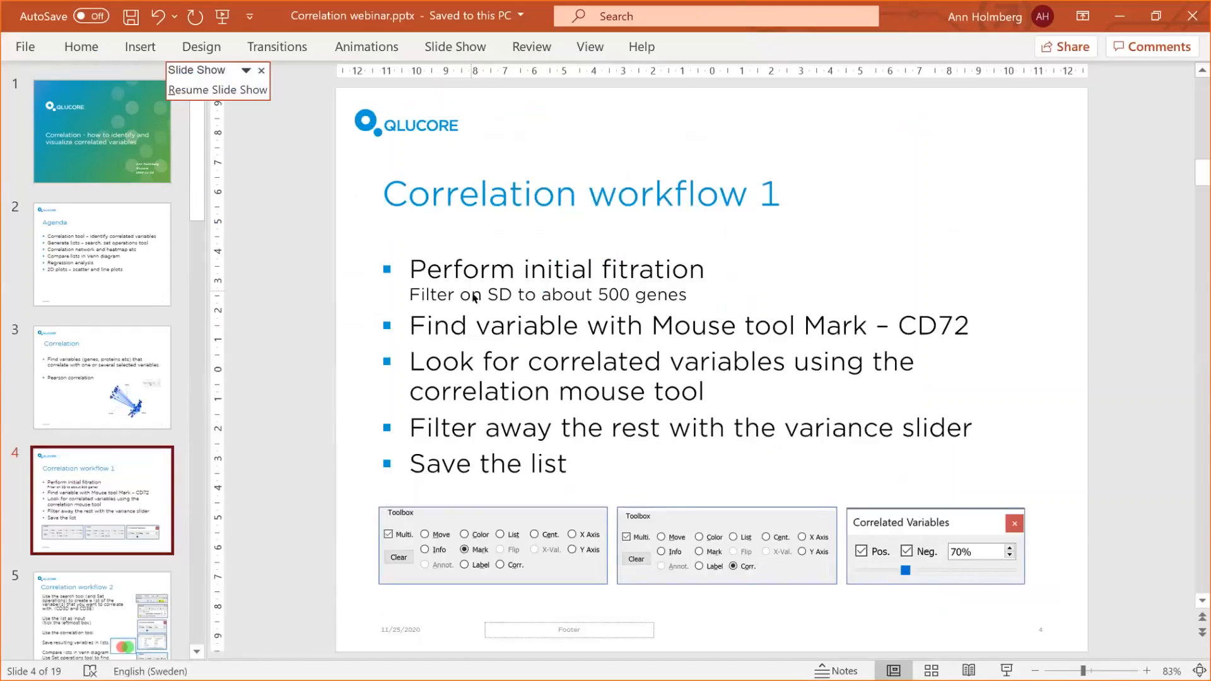
key("alt+Tab")
key("Tab")
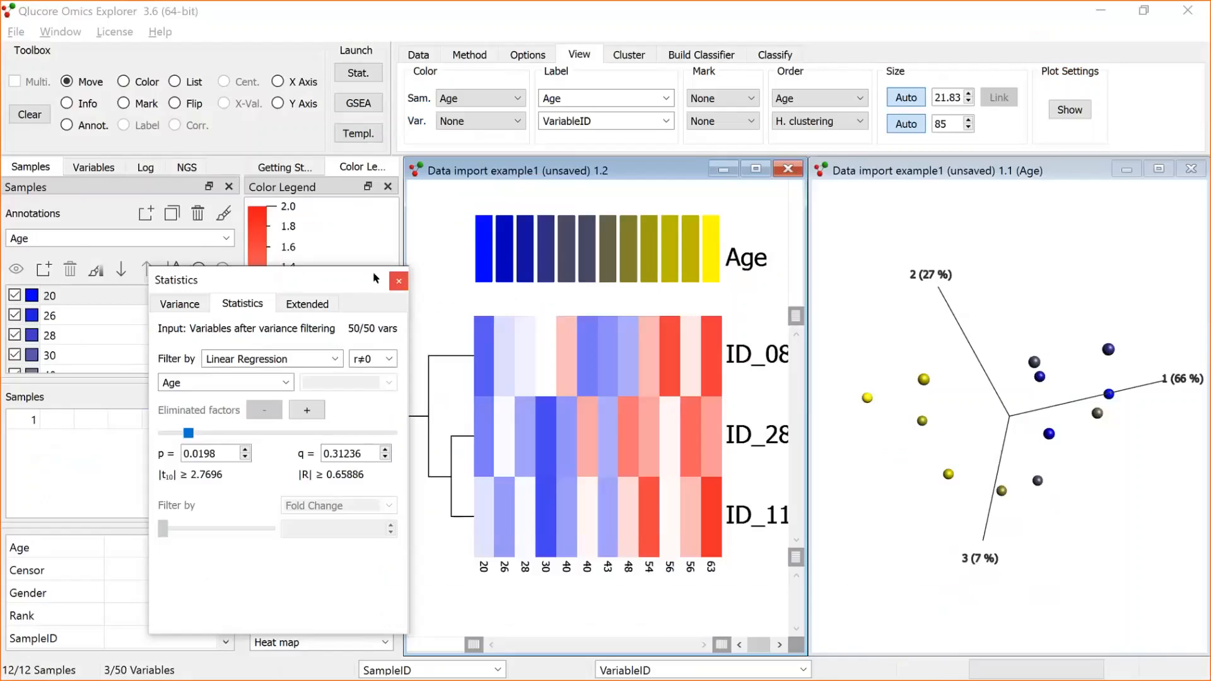
Change the statistical filter to Rank Regression on Age and set p to 0.0345
left_click_drag(374, 278, 403, 219)
left_click(363, 301)
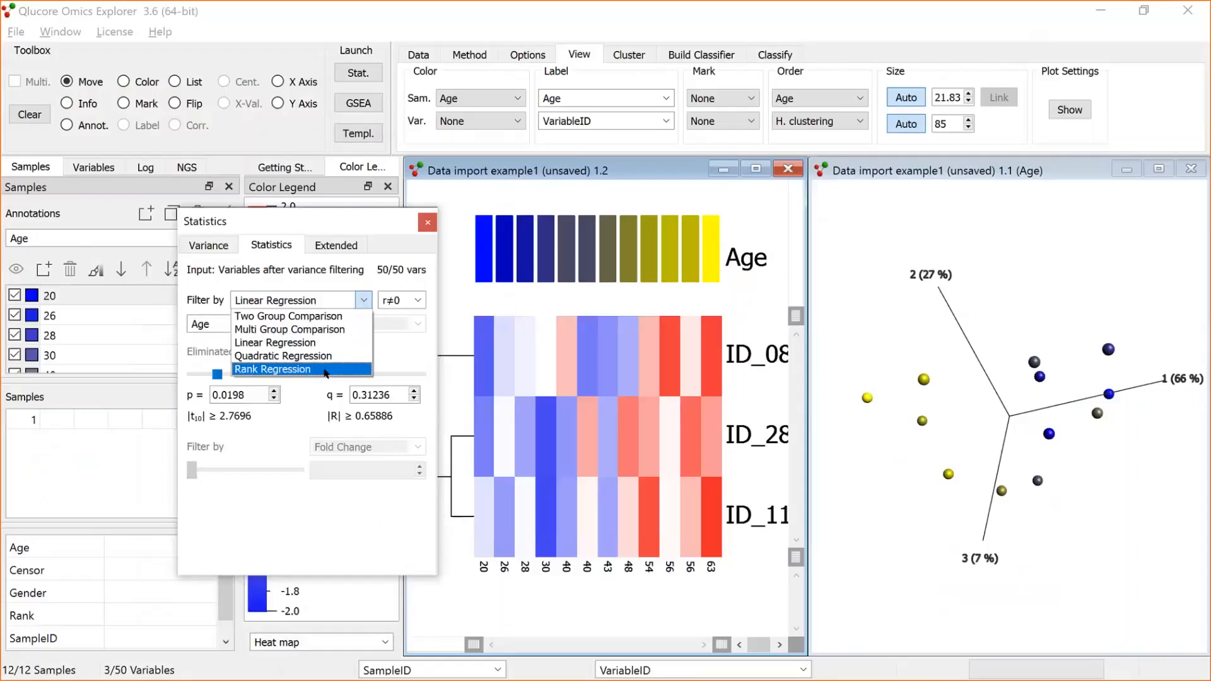
left_click(326, 371)
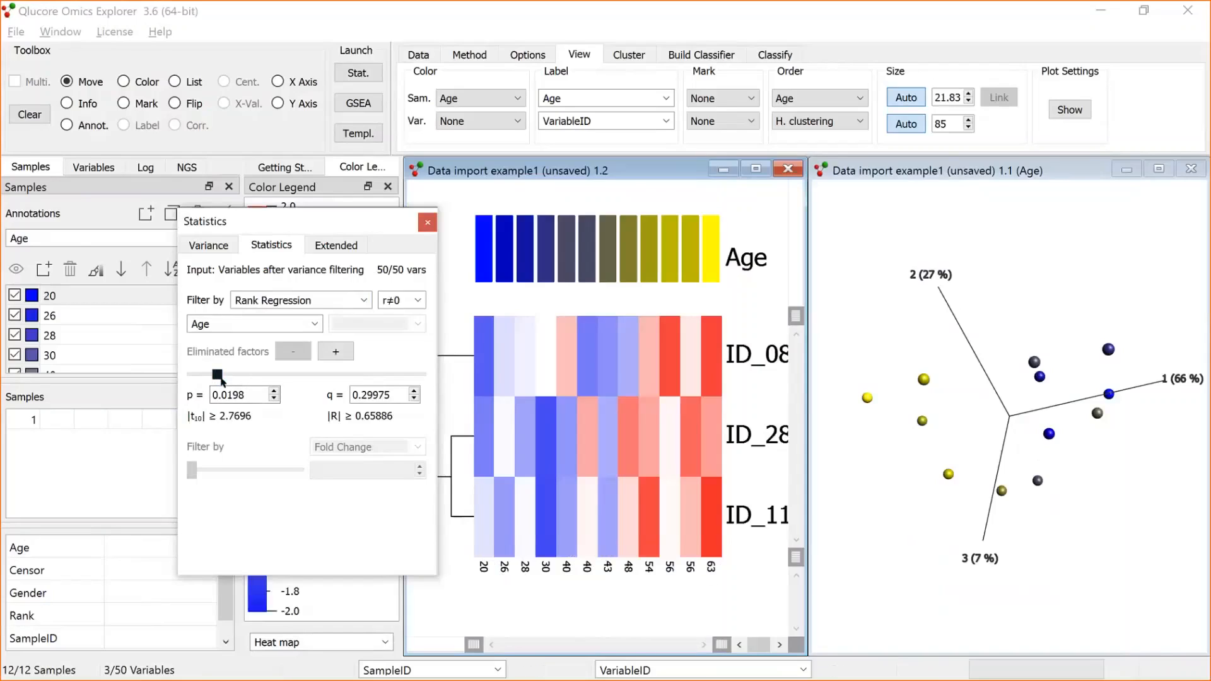
left_click_drag(222, 381, 215, 376)
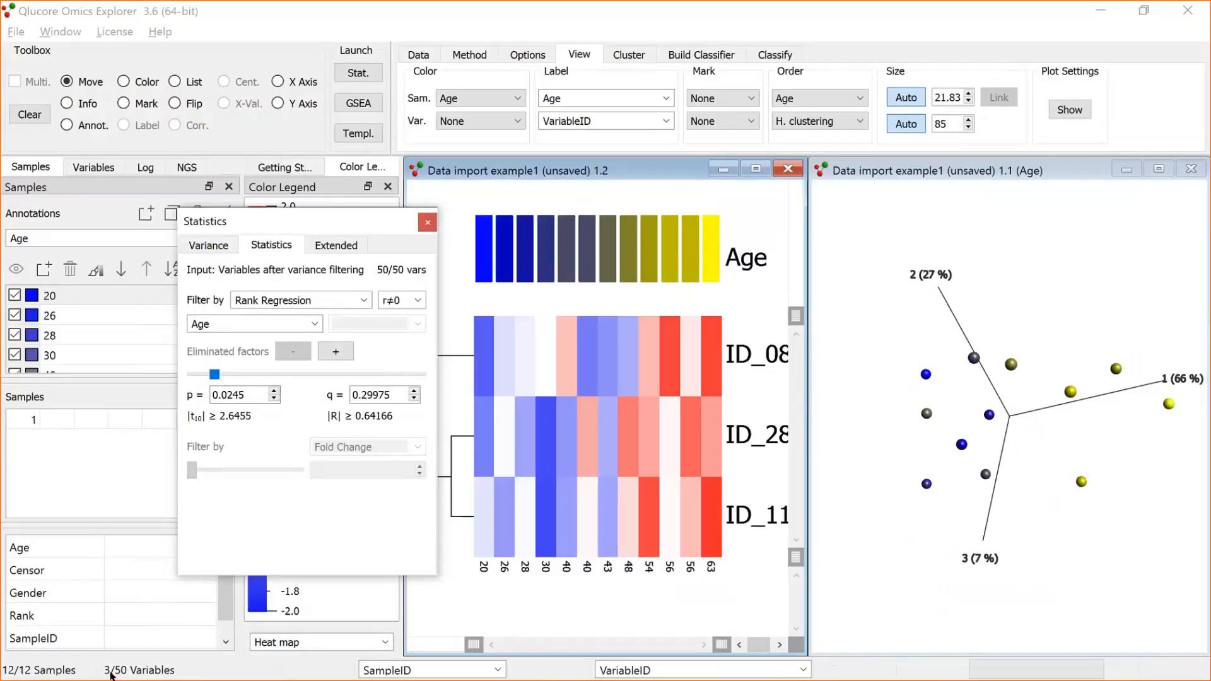
left_click(273, 391)
Move the Statistics window aside and show the Rank sample annotation
left_click_drag(253, 222, 394, 287)
left_click(229, 241)
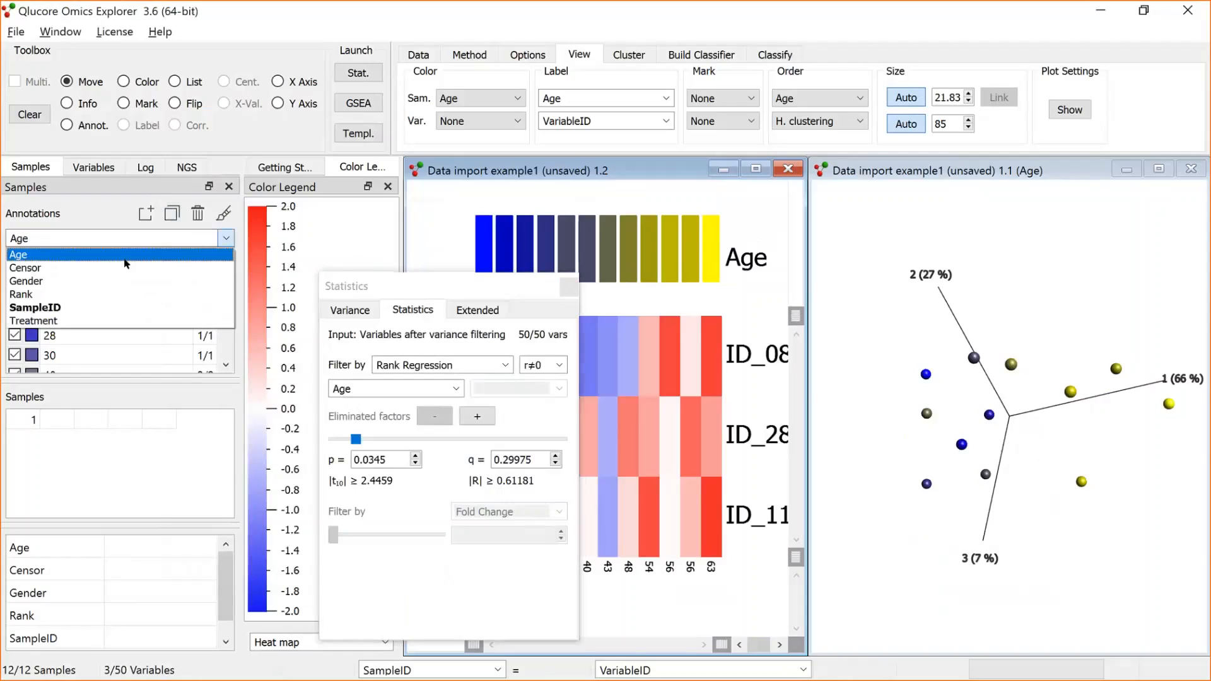
left_click(48, 296)
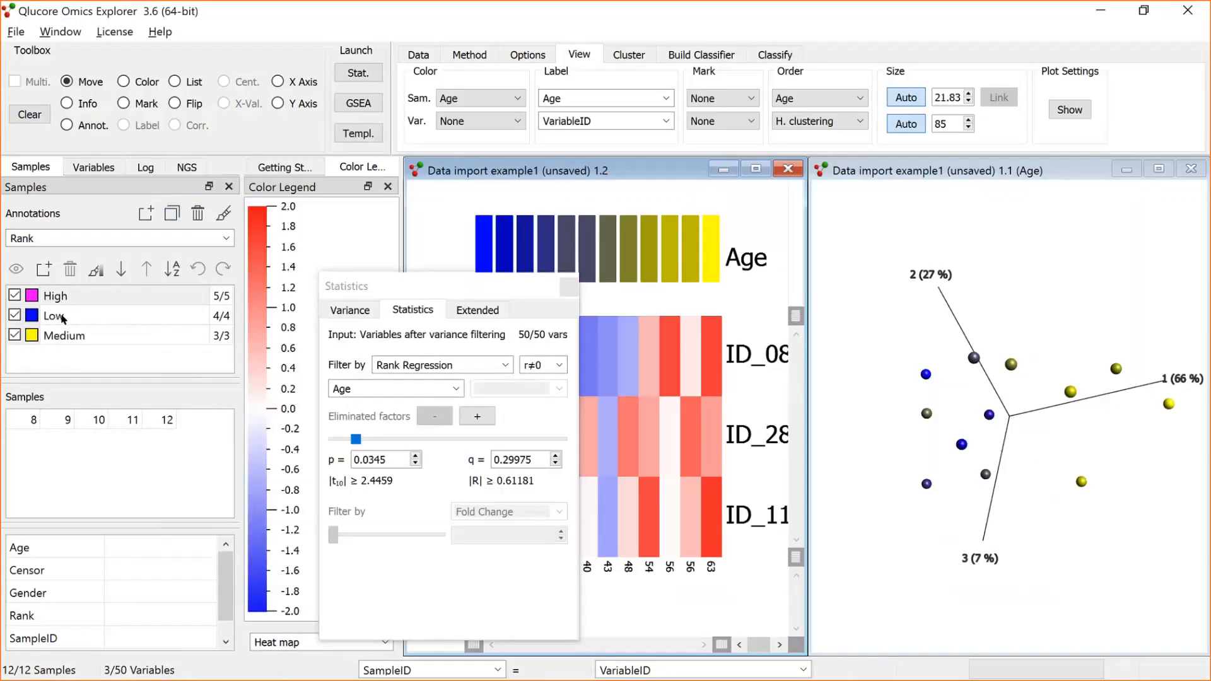
Reorder the groups of the Rank annotation to Low, Medium, High by moving High to the end
left_click(70, 300)
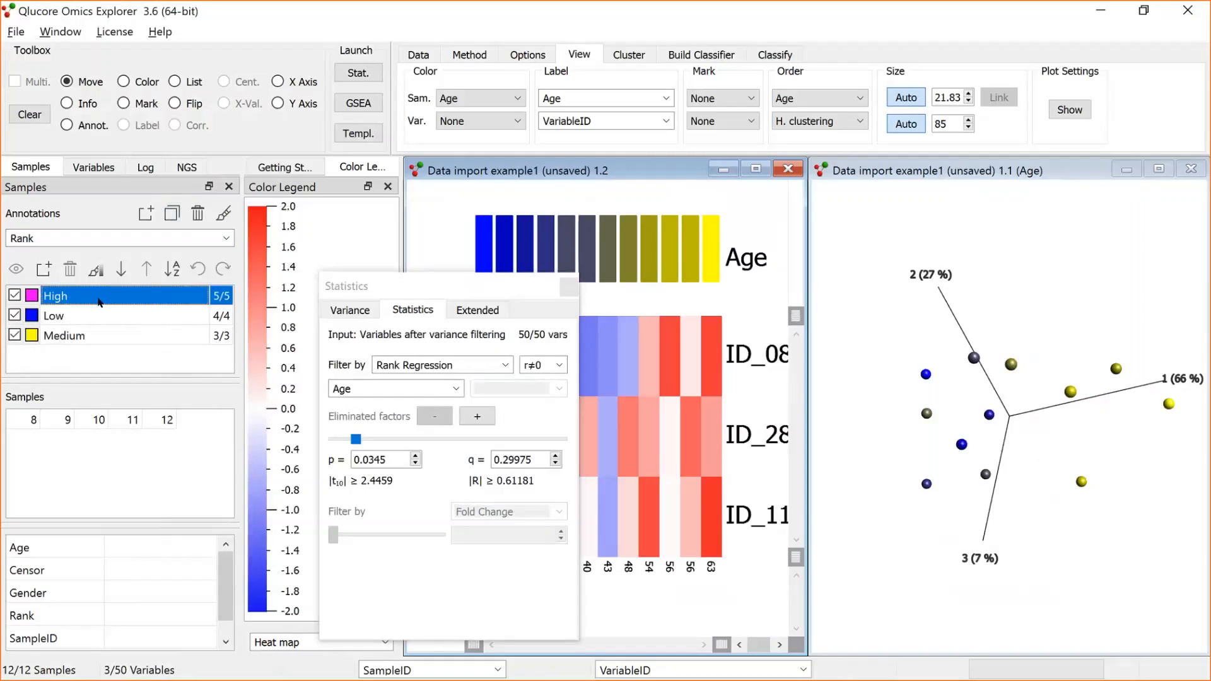
left_click(122, 270)
left_click(122, 270)
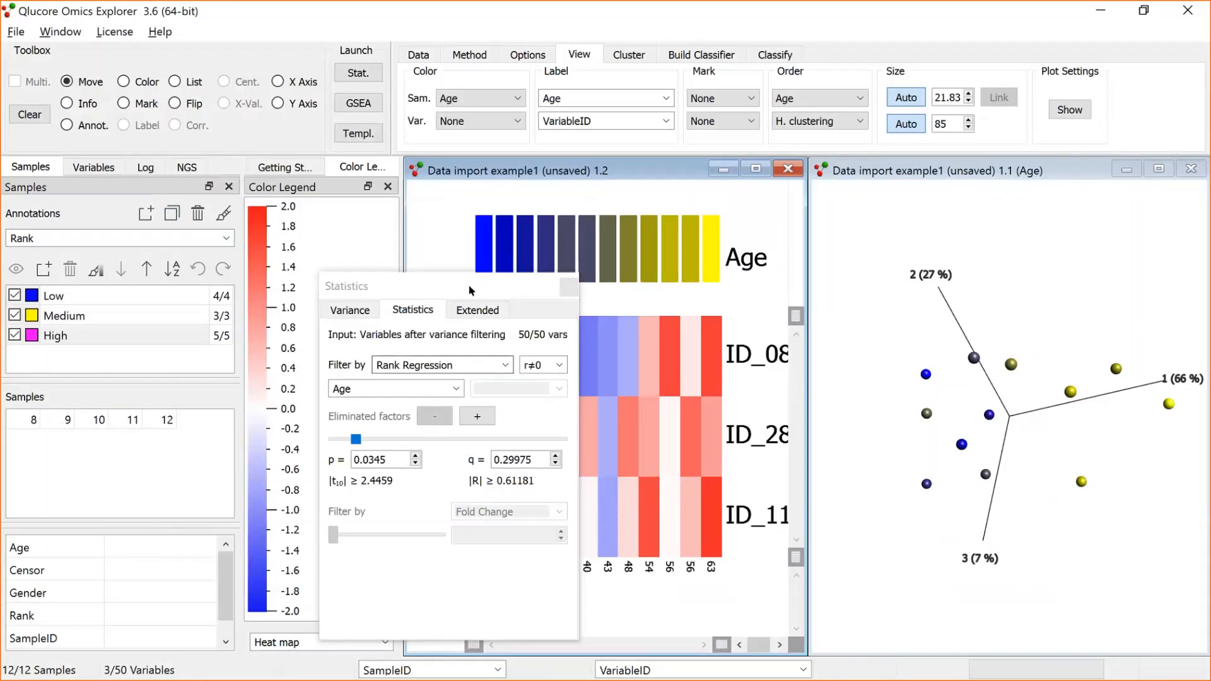
Color the samples by the Rank annotation in both the PCA plot and the heat map
left_click(811, 369)
left_click(226, 238)
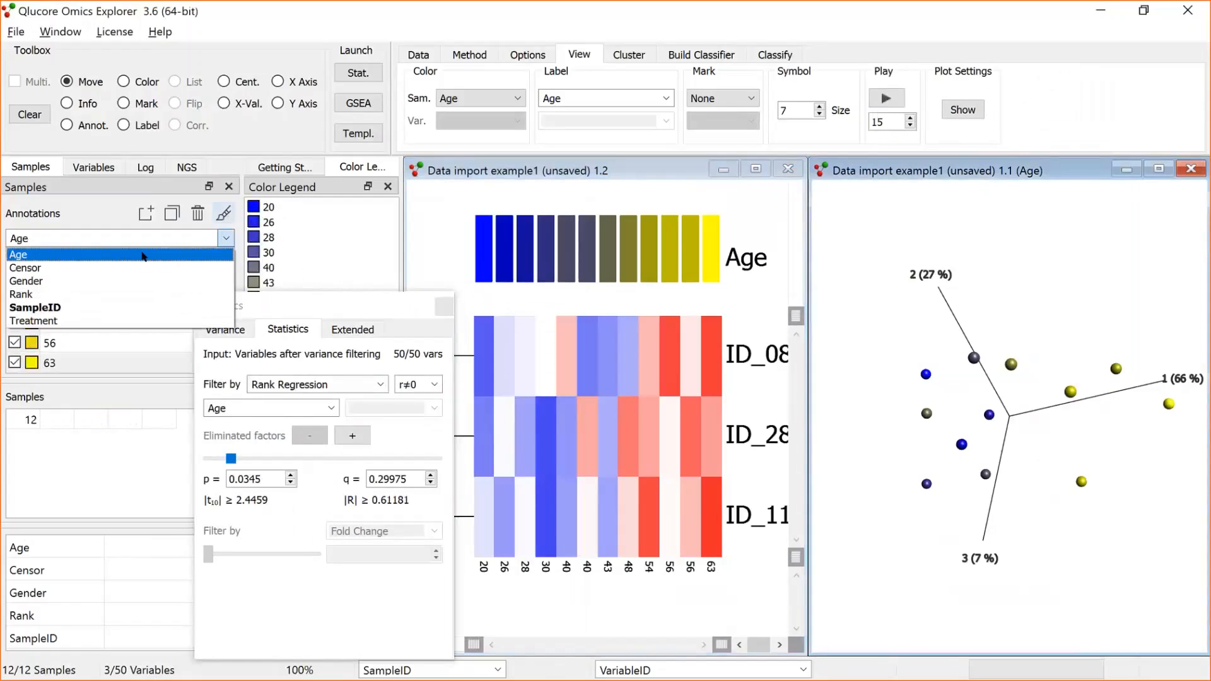
left_click(110, 295)
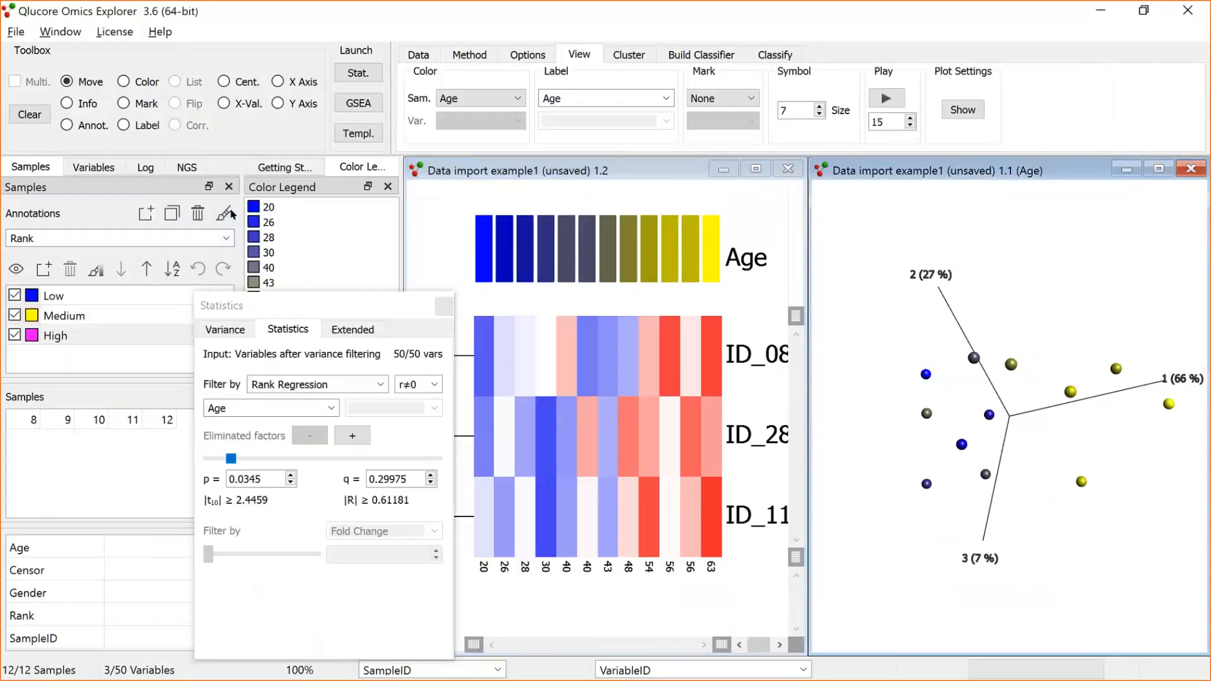
left_click(227, 214)
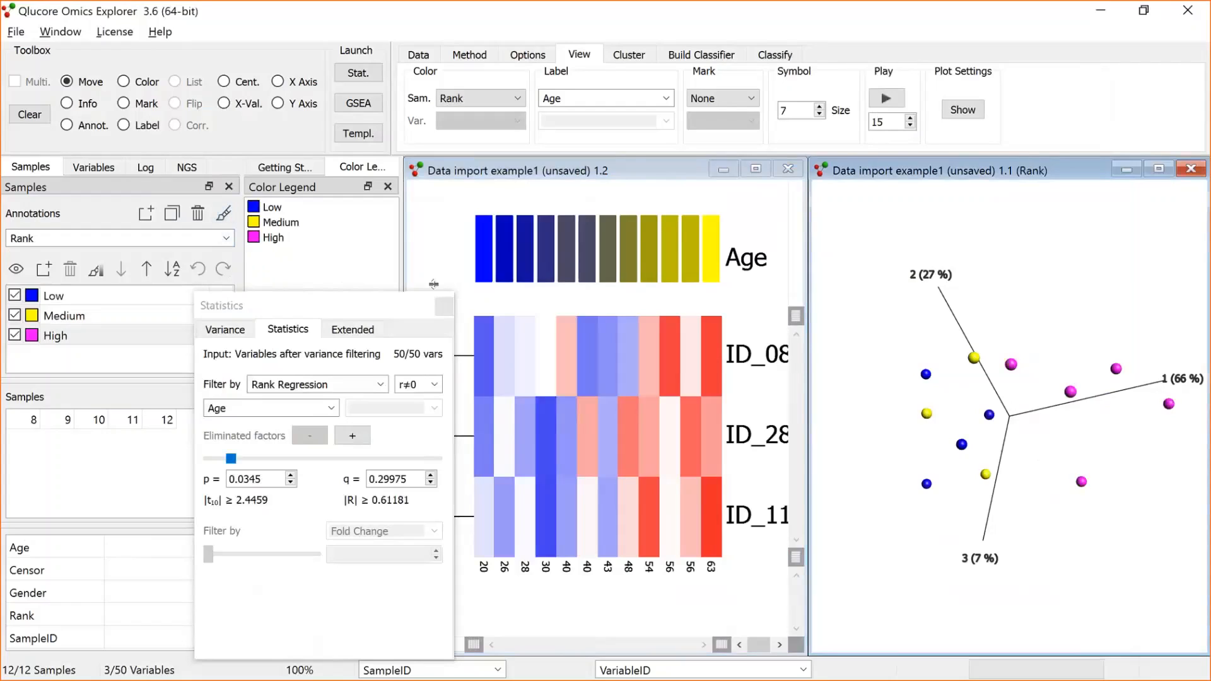
left_click(601, 305)
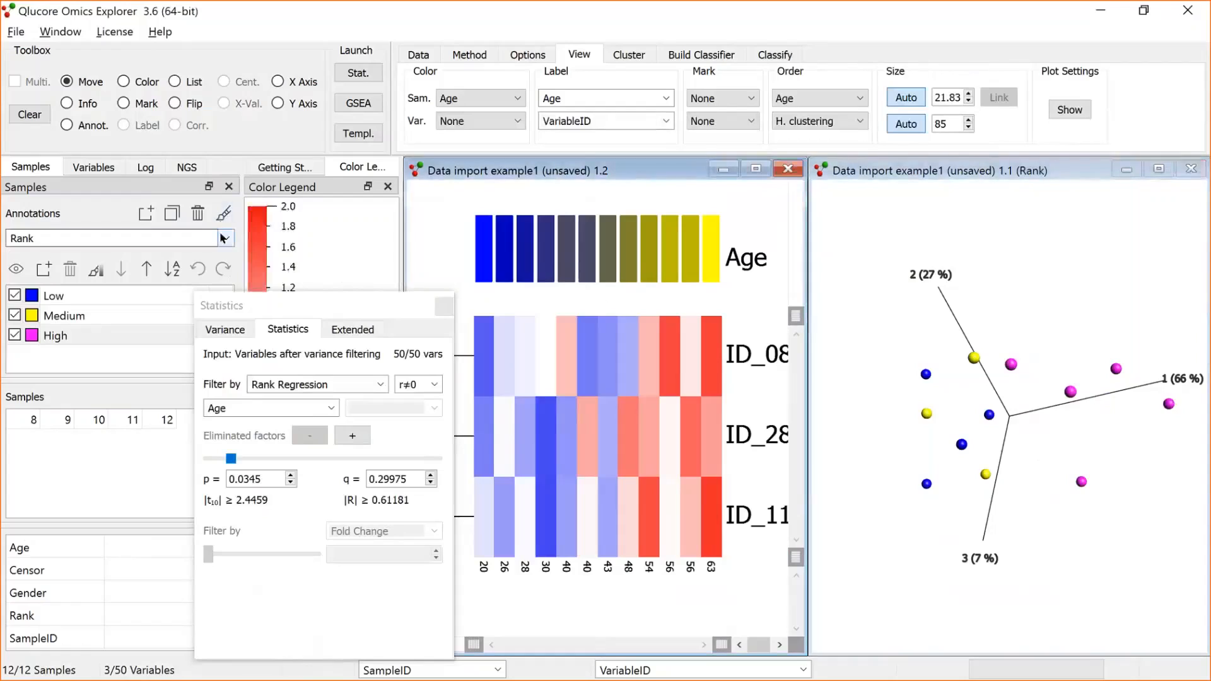
left_click(224, 214)
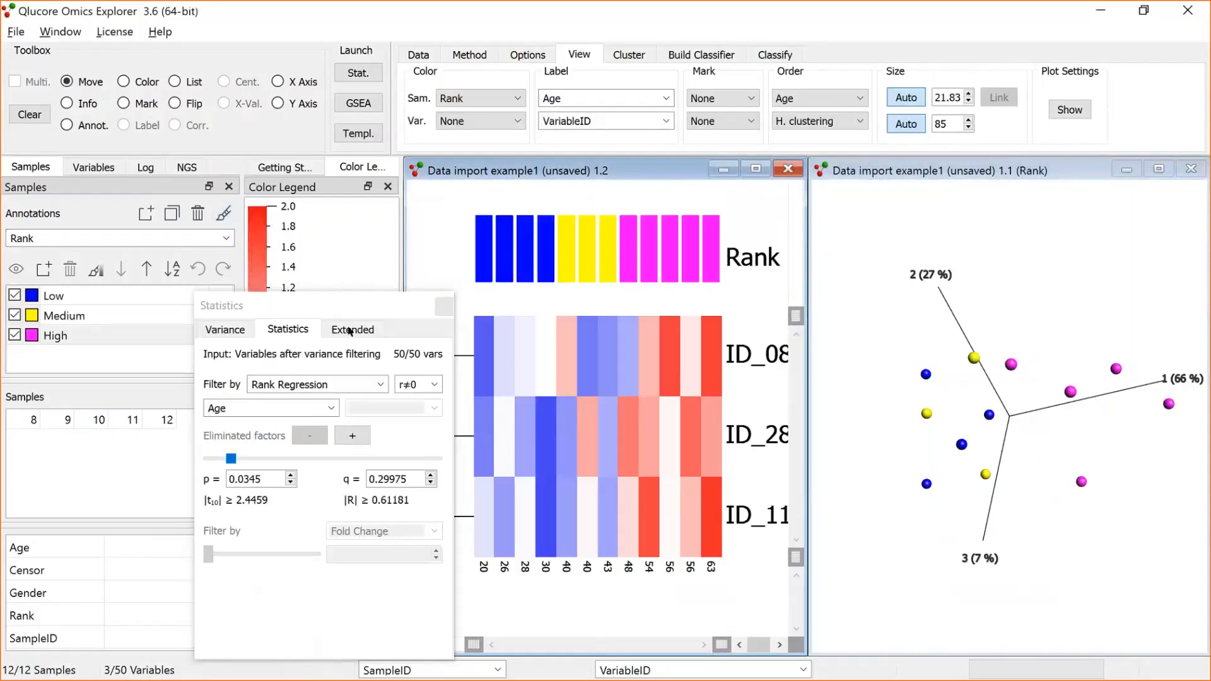
Reset the filter's p value to 1 and change the rank regression annotation to Rank
left_click(219, 456)
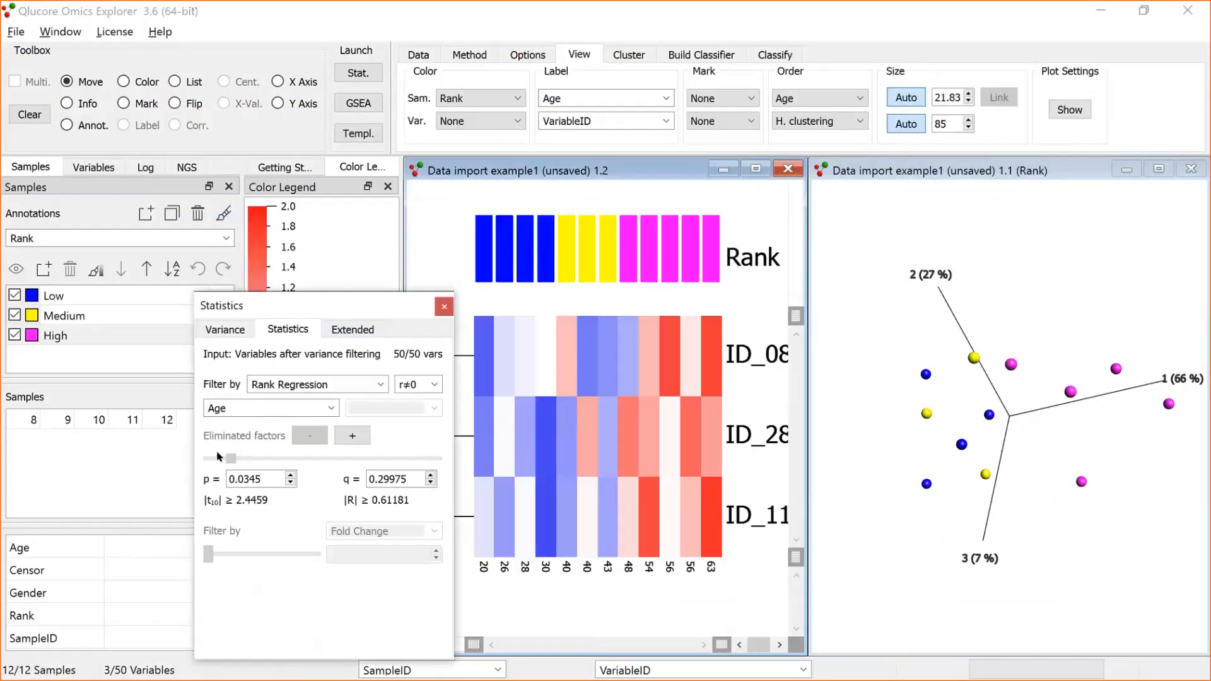
left_click(218, 457)
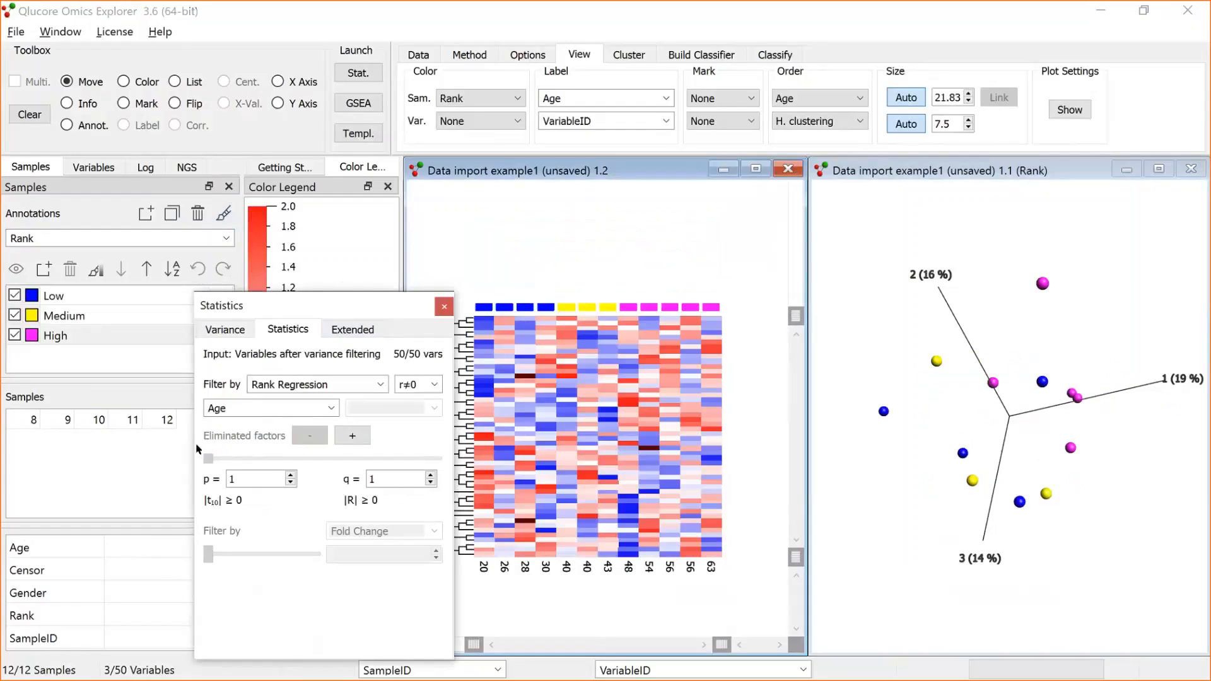
left_click(323, 408)
left_click(271, 464)
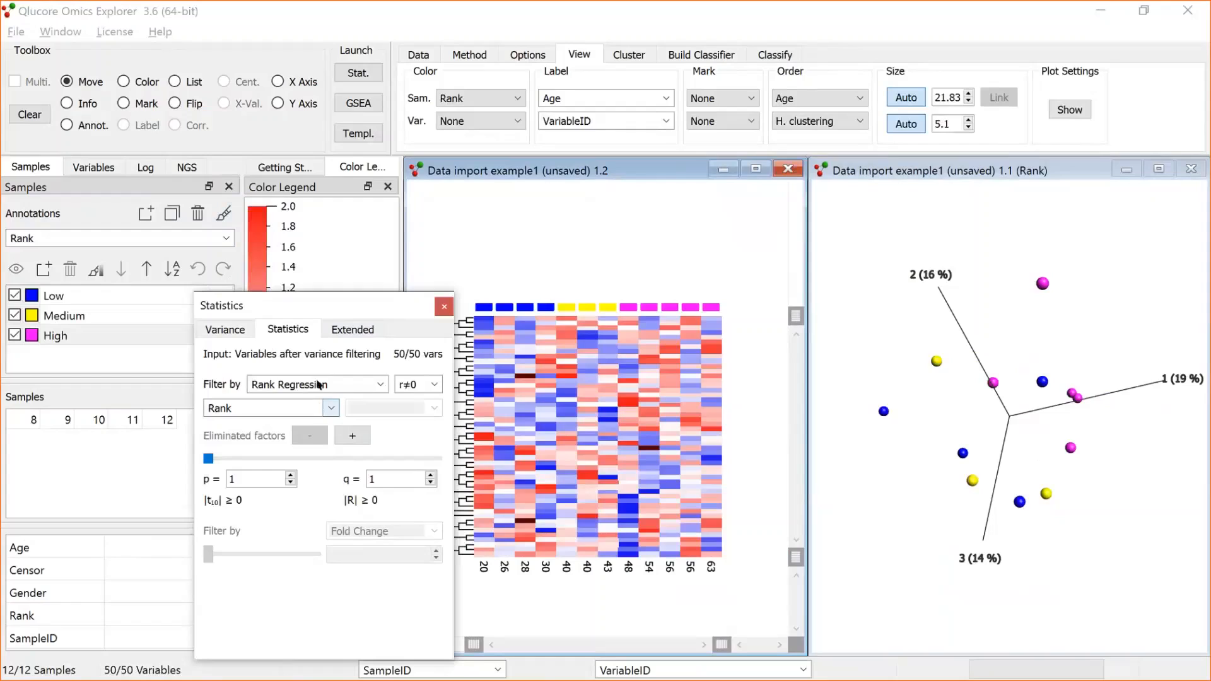
left_click_drag(297, 299, 278, 221)
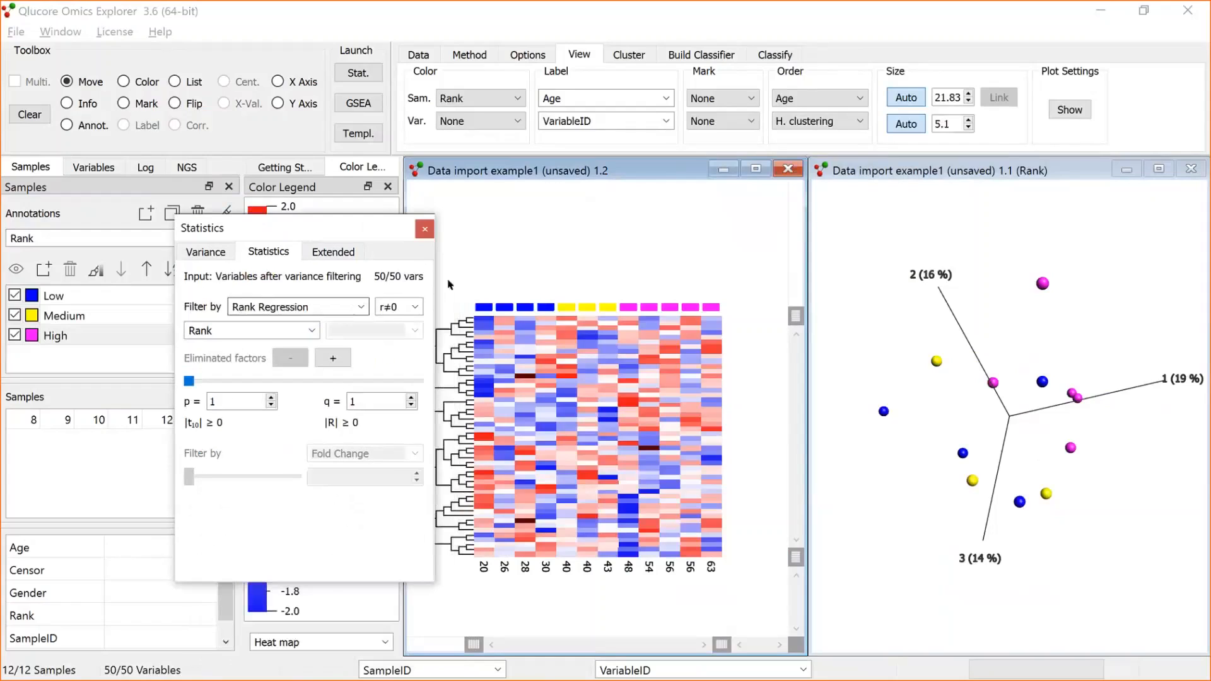
Order the heat map samples by hierarchical clustering
left_click(824, 101)
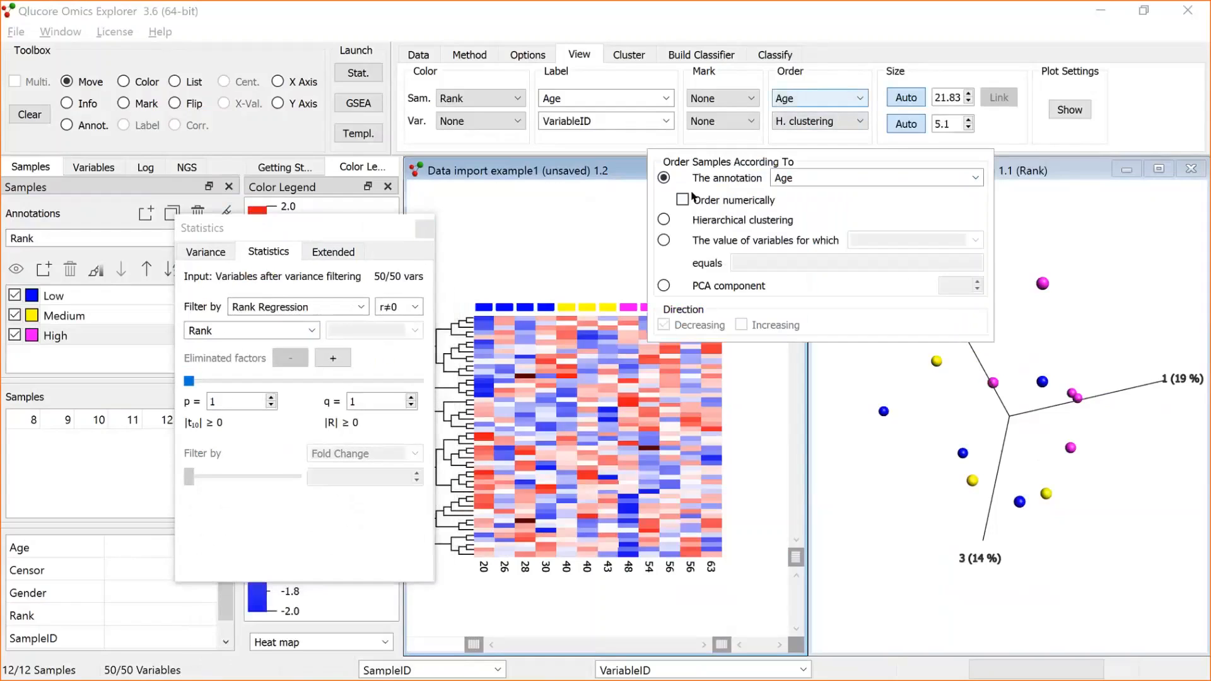
left_click(660, 220)
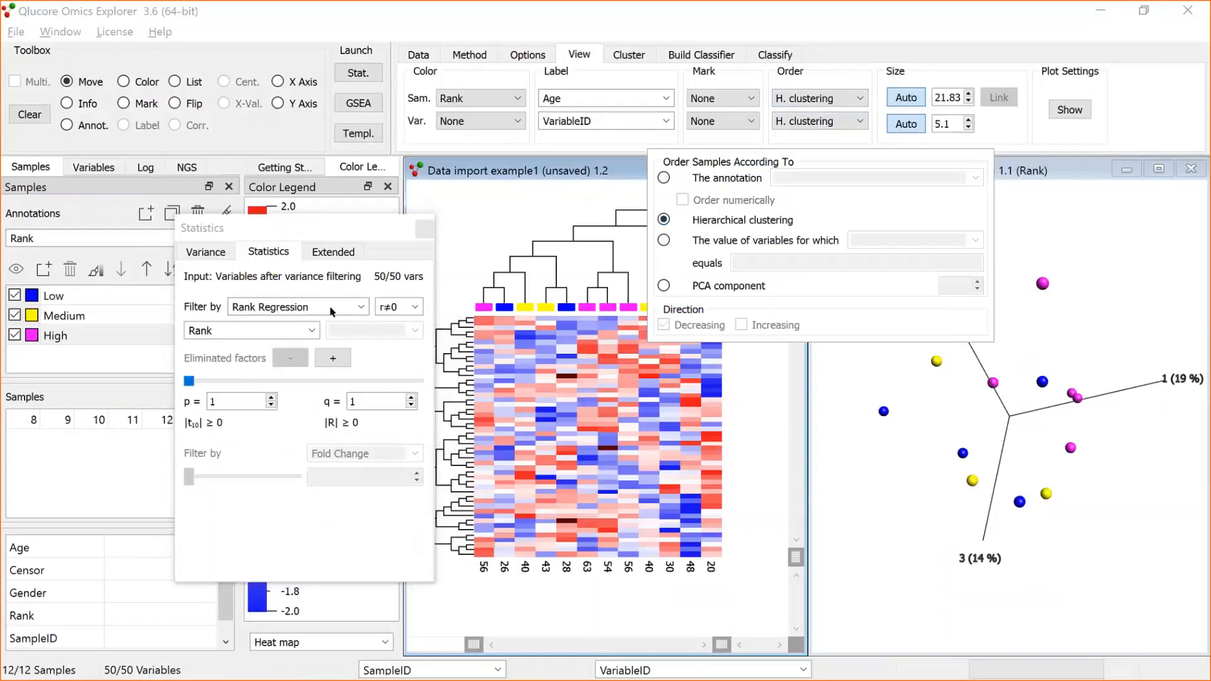
left_click(221, 378)
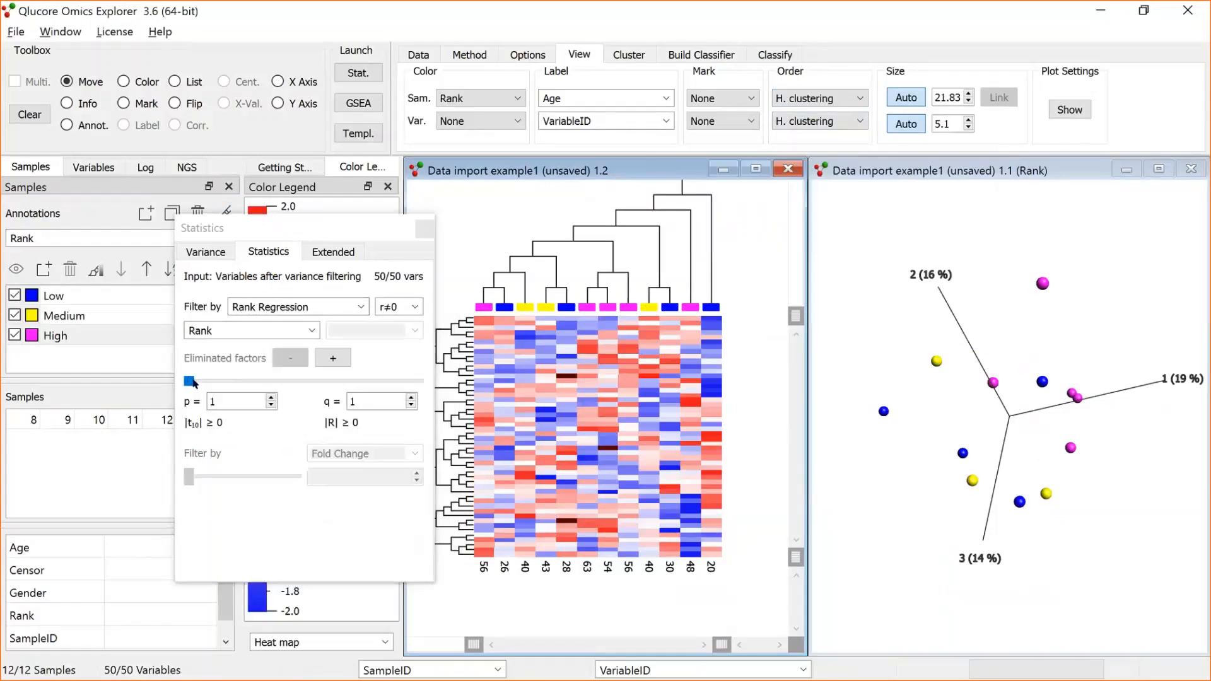
Tighten the rank regression filter to p = 0.0495 and enlarge the heat map's area for the sample dendrogram
left_click_drag(190, 381, 213, 376)
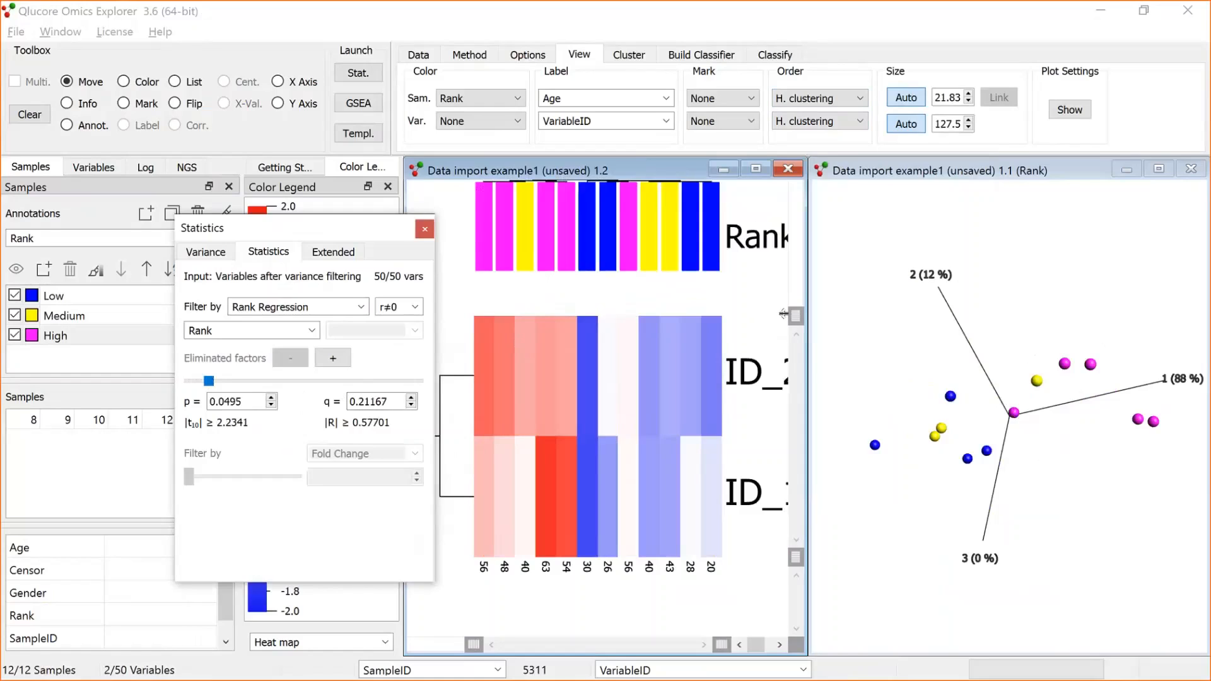
left_click_drag(783, 313, 796, 362)
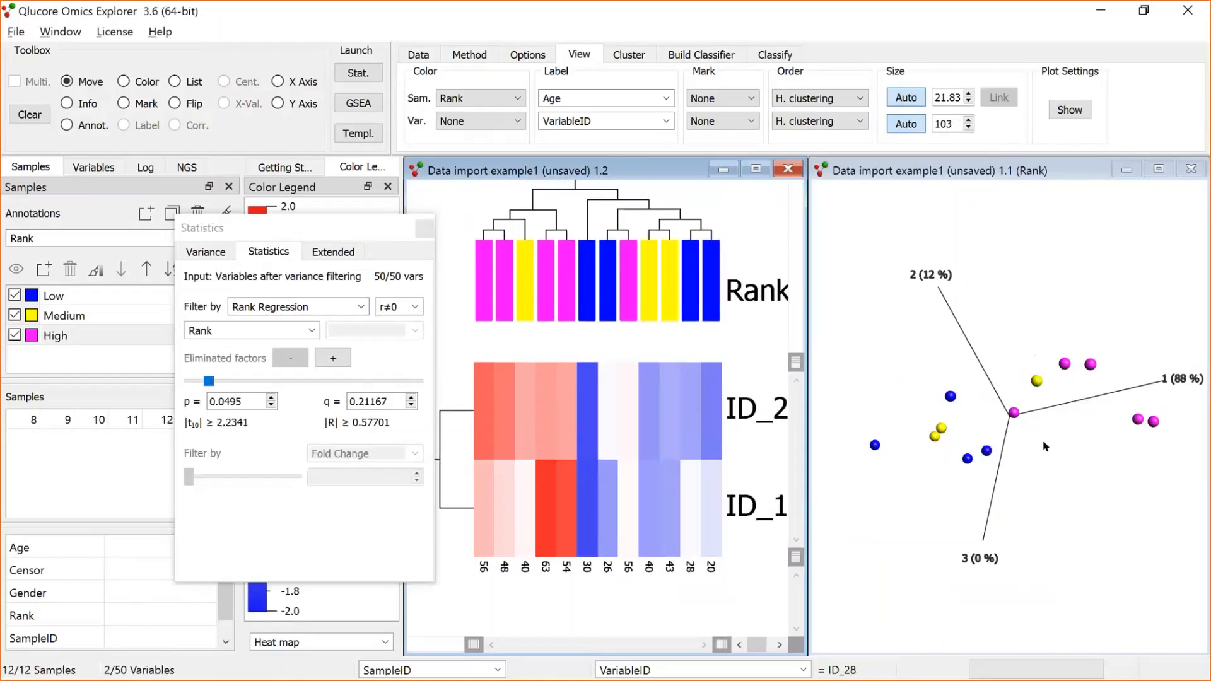
left_click_drag(1043, 440, 1052, 414)
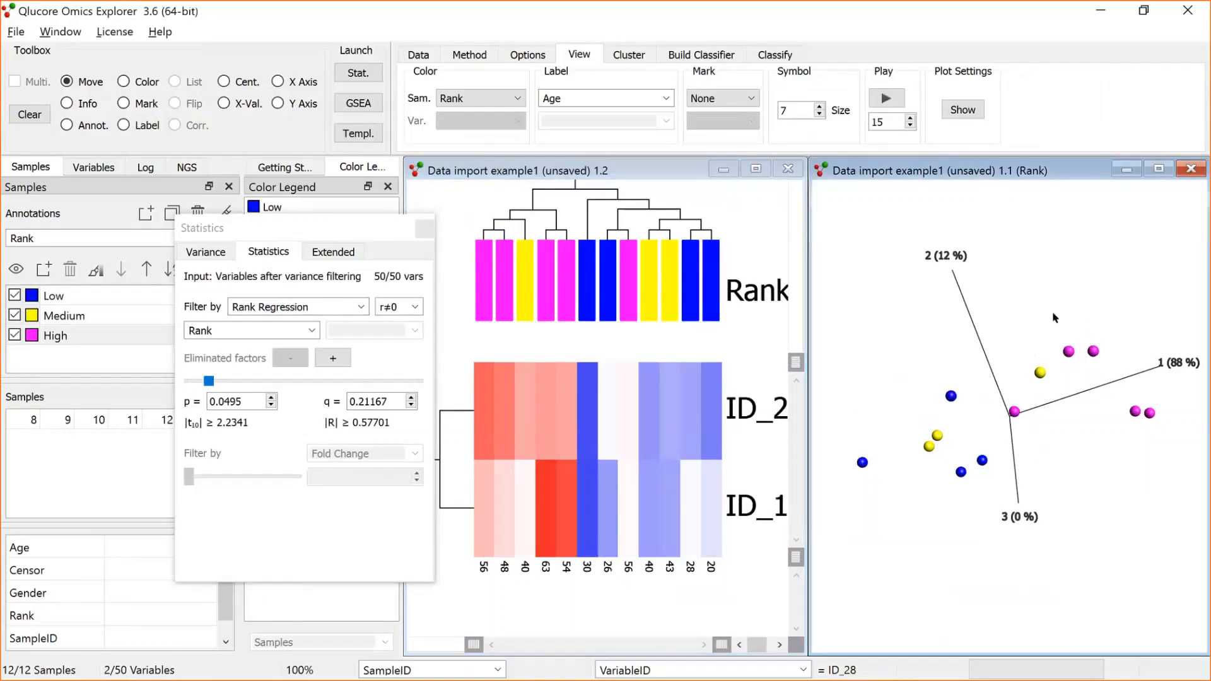
left_click_drag(1068, 328, 1091, 353)
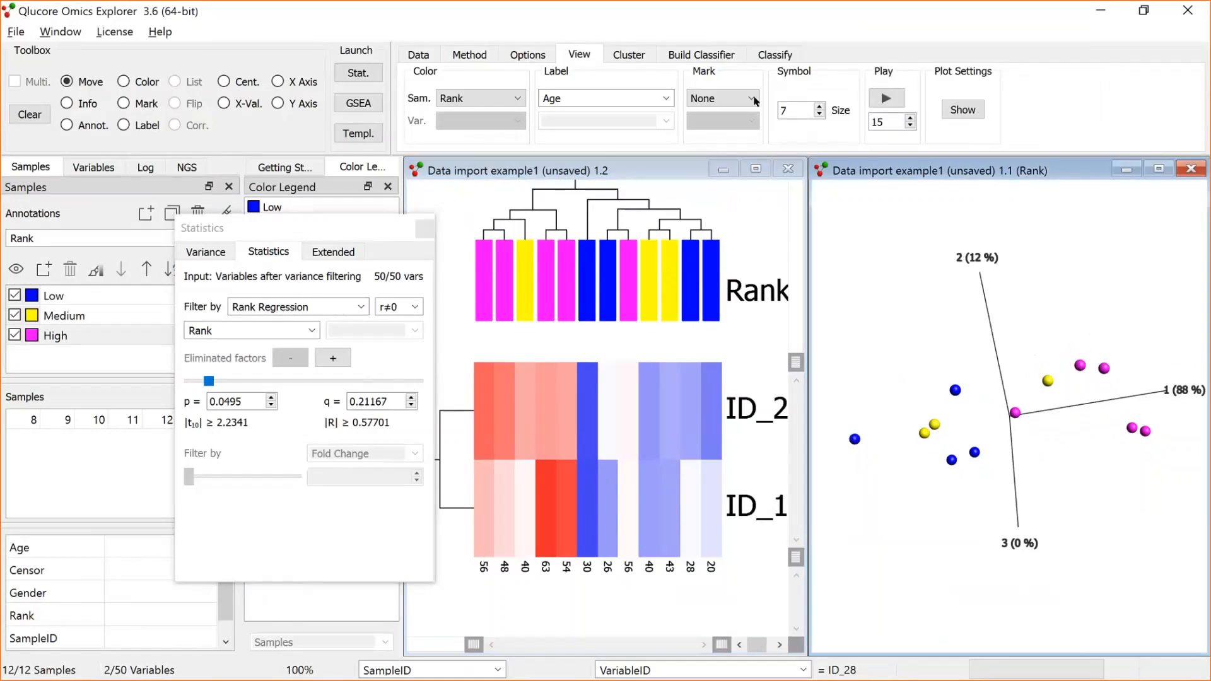
Order the heat map samples according to the Rank annotation
left_click(679, 172)
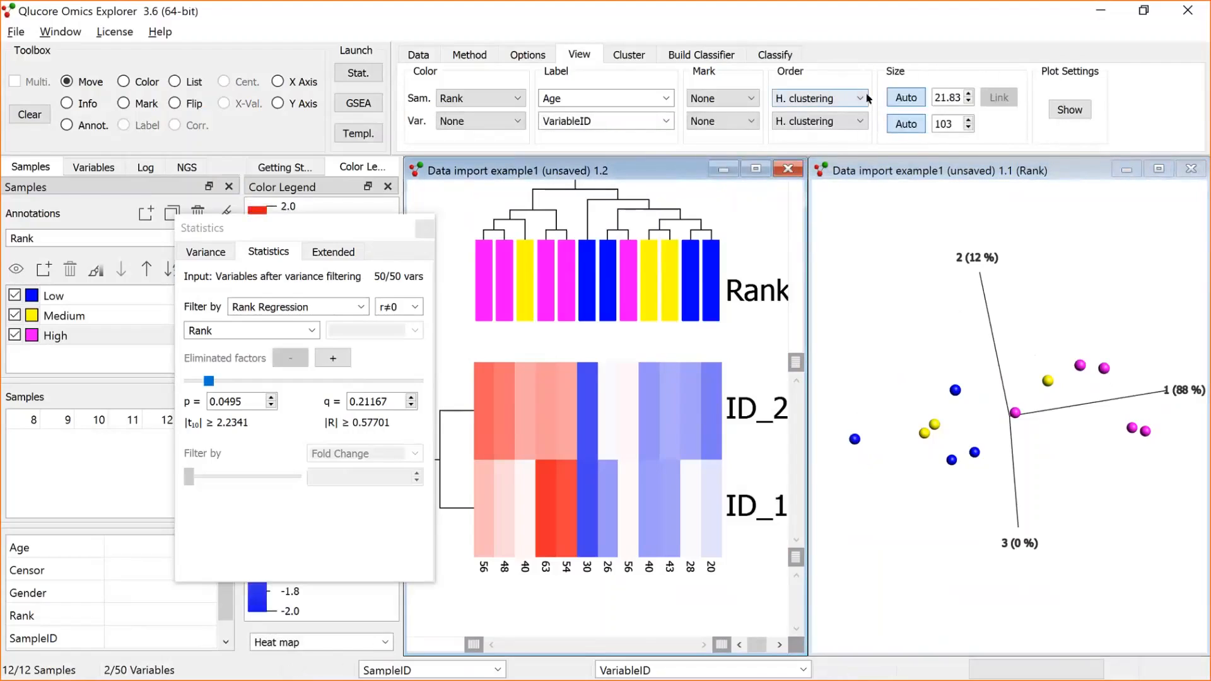
left_click(820, 99)
left_click(699, 175)
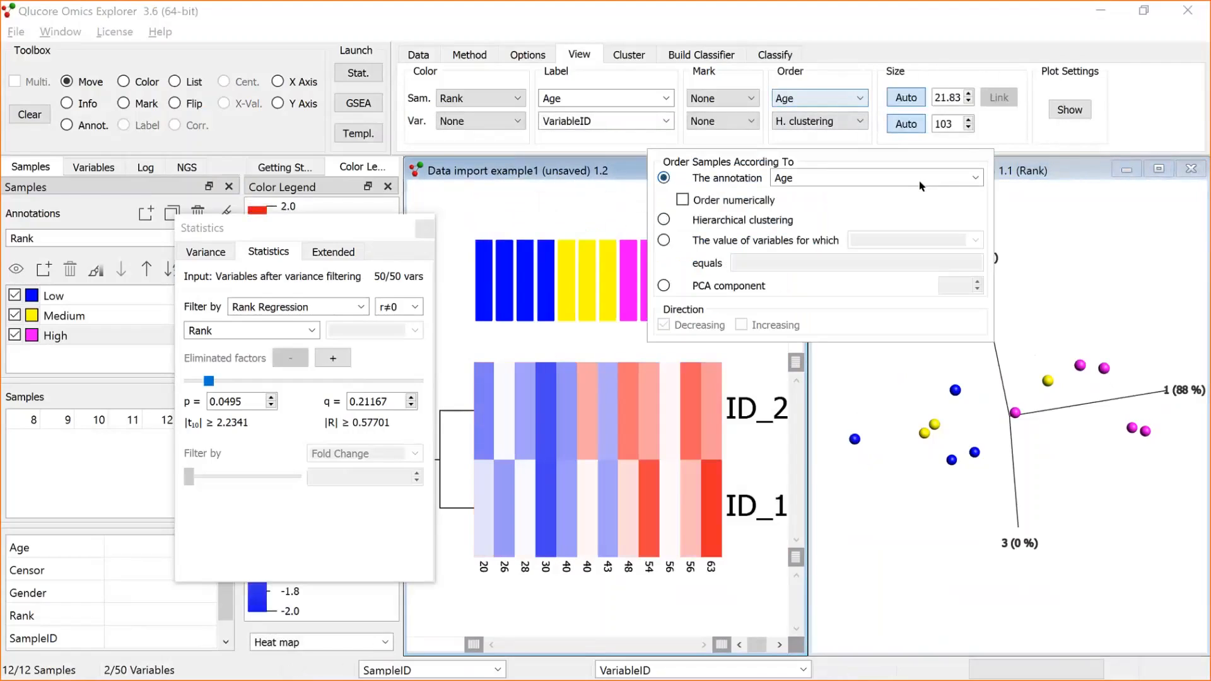
left_click(980, 183)
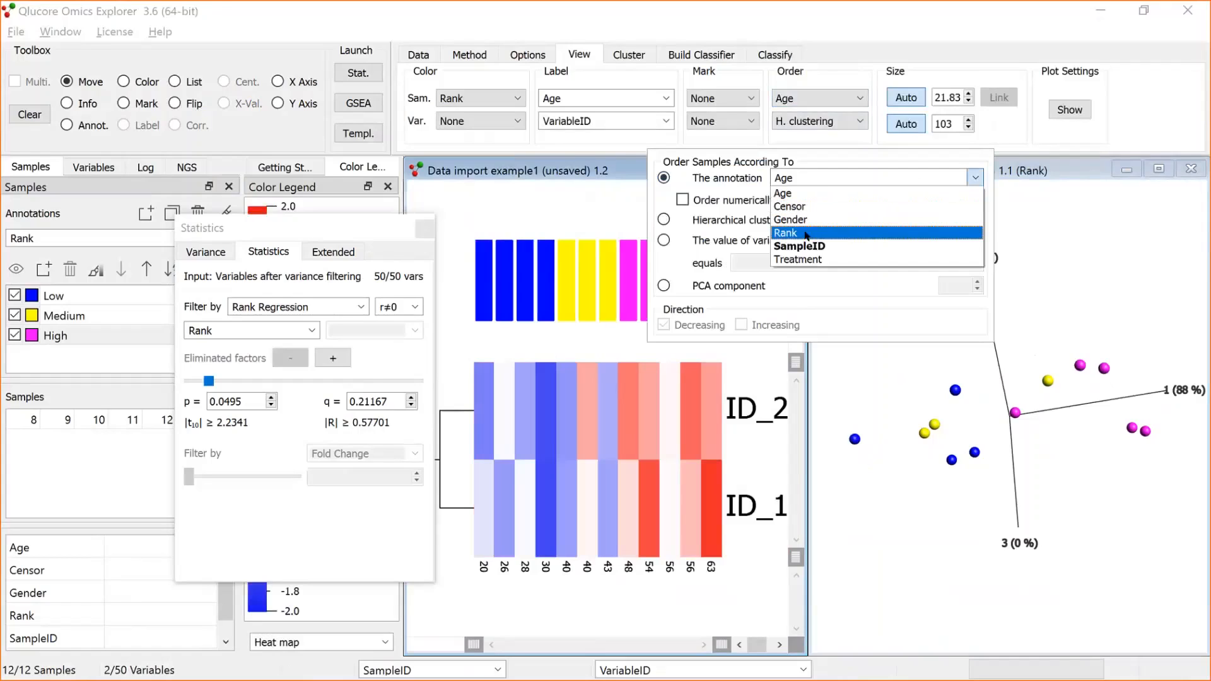
left_click(808, 235)
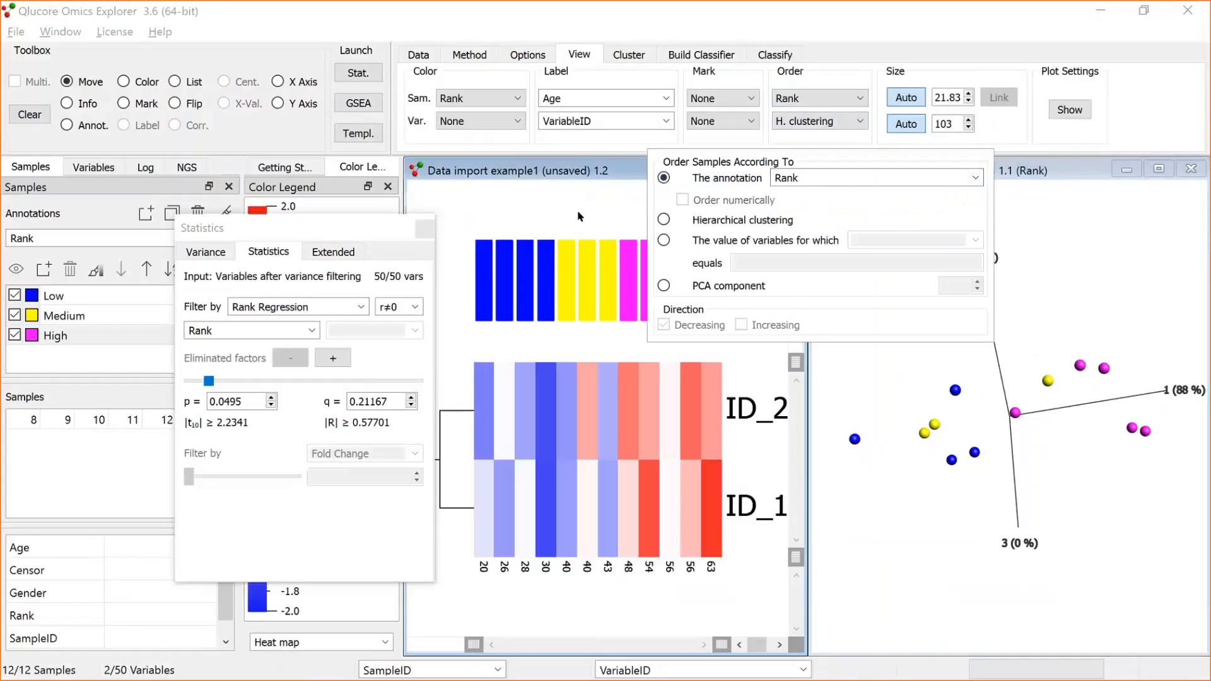
left_click(579, 216)
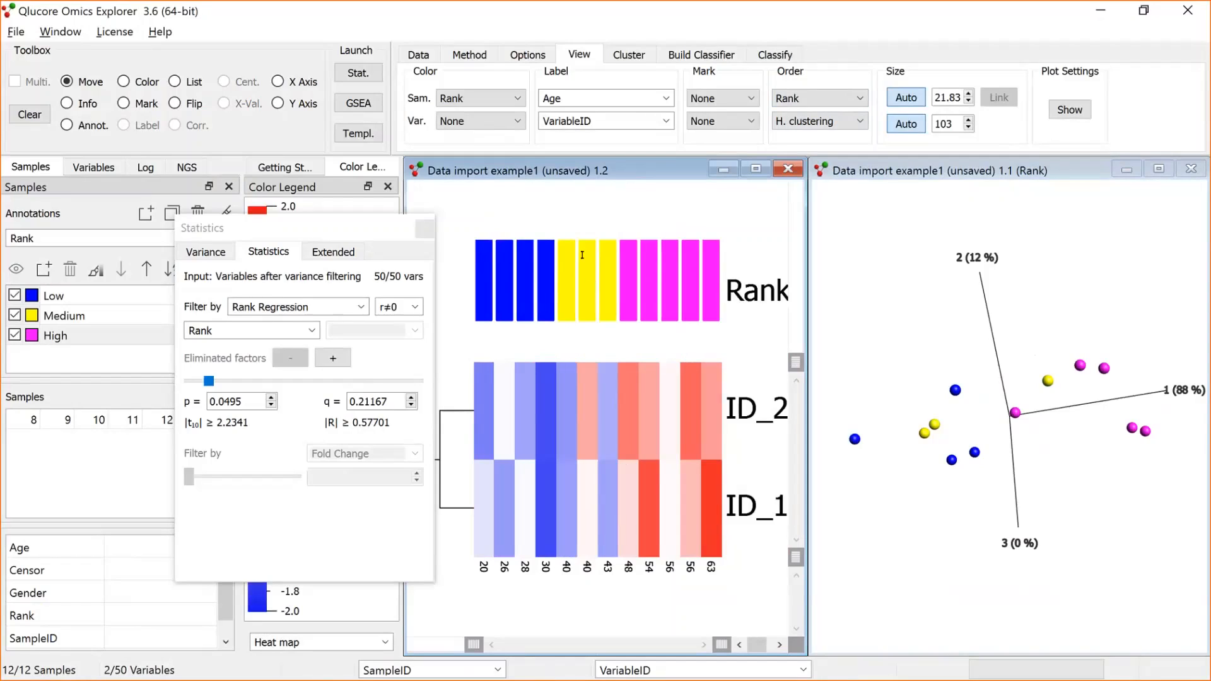
Switch to the PowerPoint slide show, advance to the Visualize results slide, and return to Qlucore Omics Explorer
key("alt+Tab")
key("alt+Tab")
key("alt+Tab")
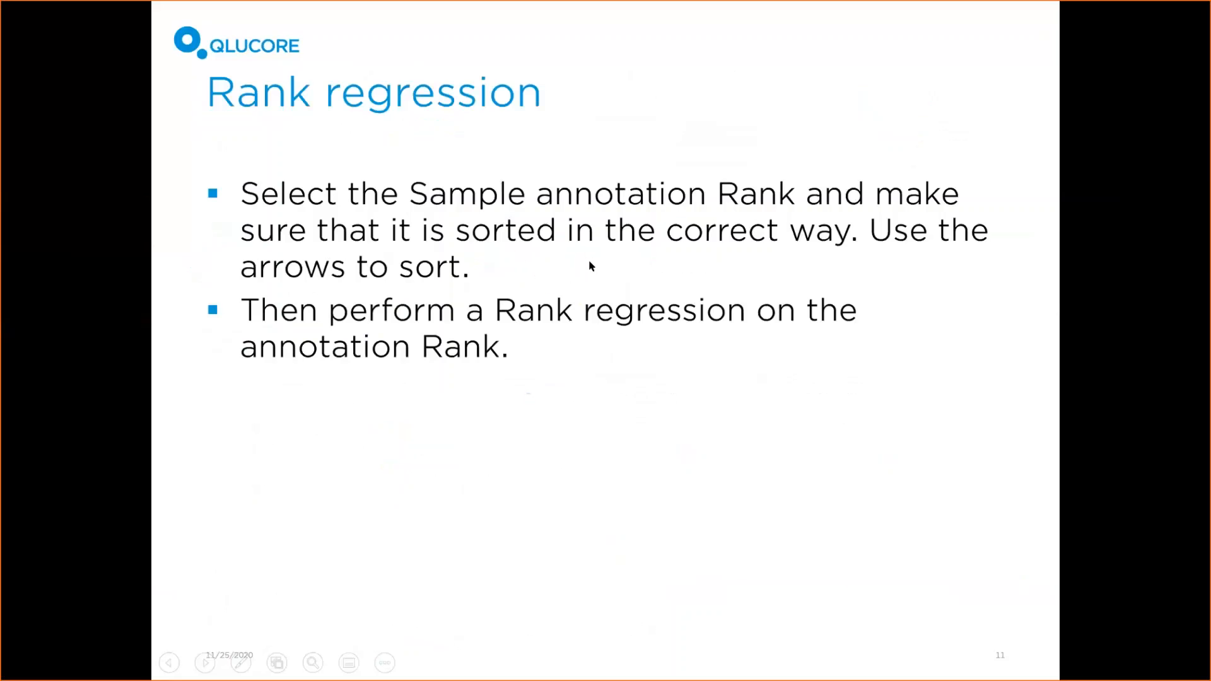
left_click(590, 262)
key("Right")
key("Right")
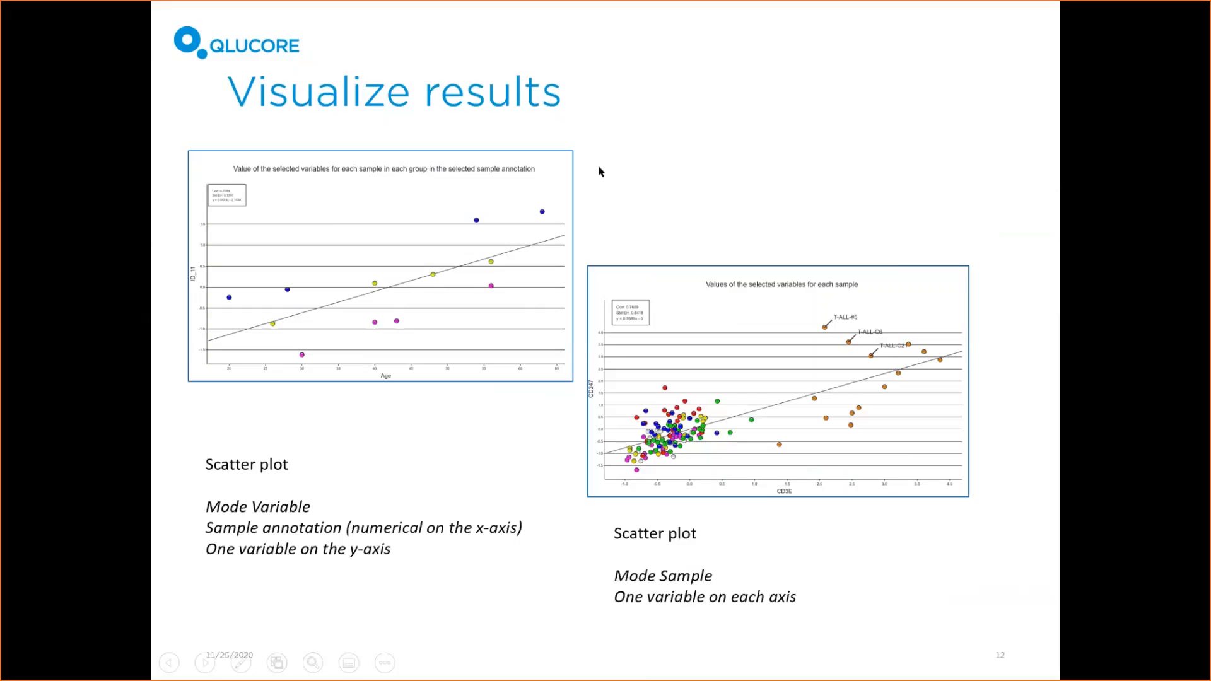
key("alt+Tab")
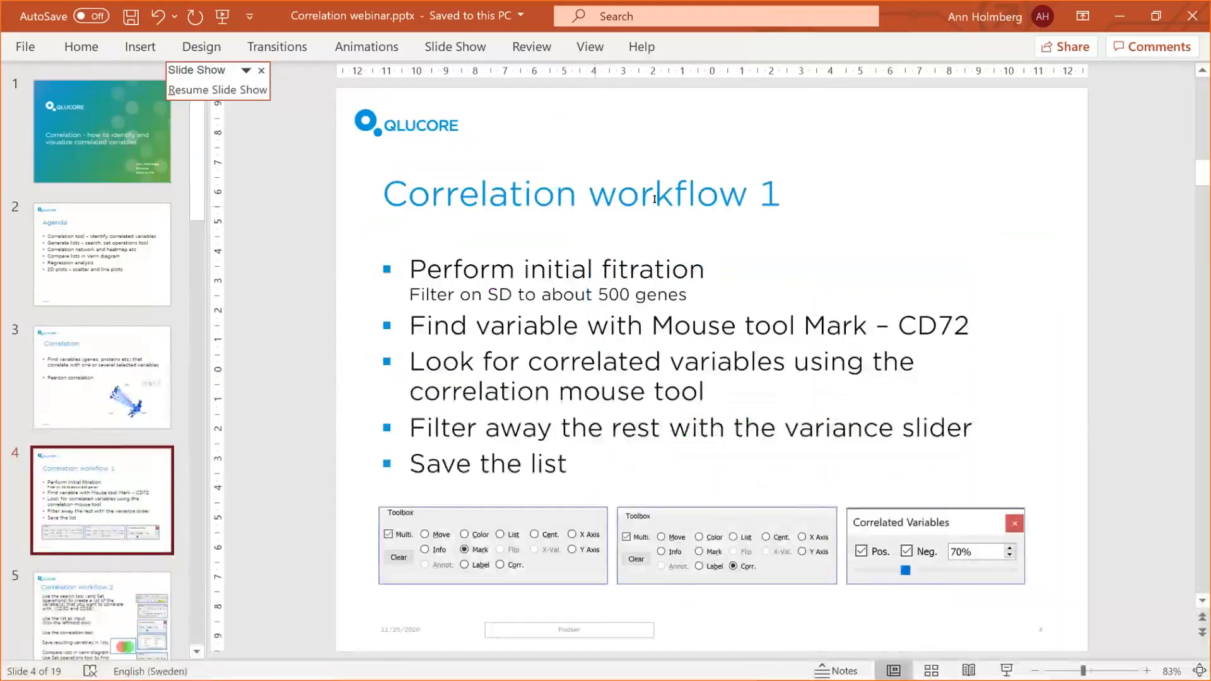
key("alt+Tab")
key("alt+Tab")
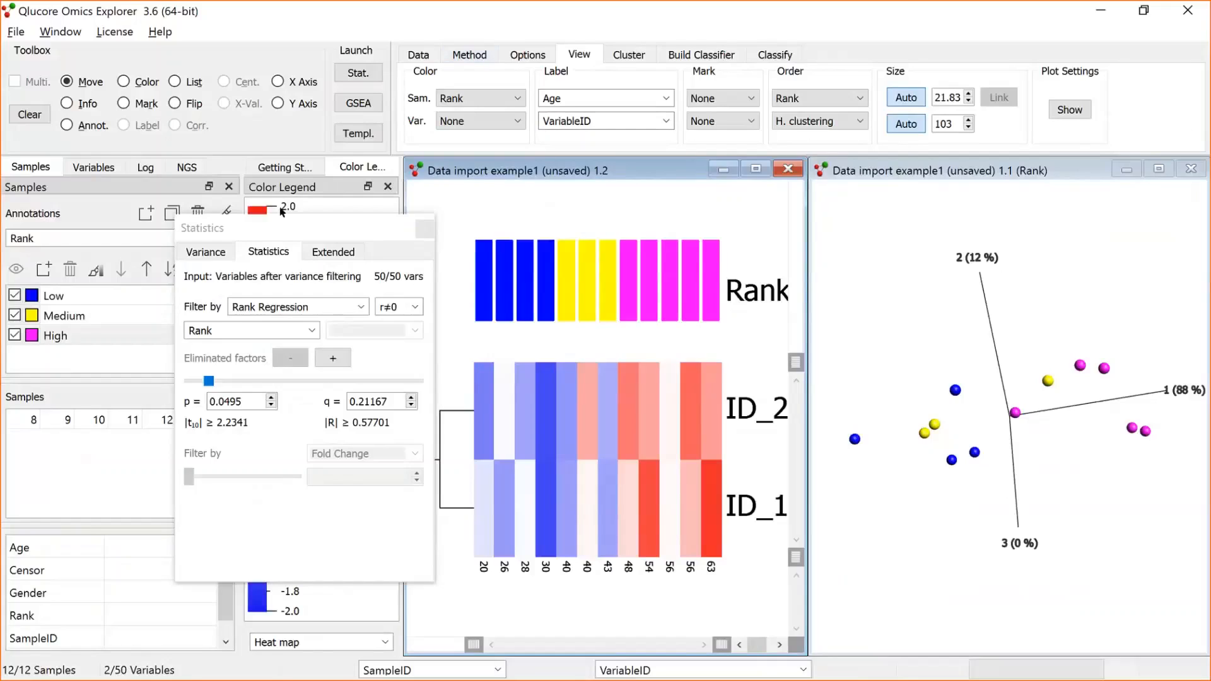
Change the heat map to a Scatter Sample plot and maximize its window
left_click_drag(310, 225, 340, 316)
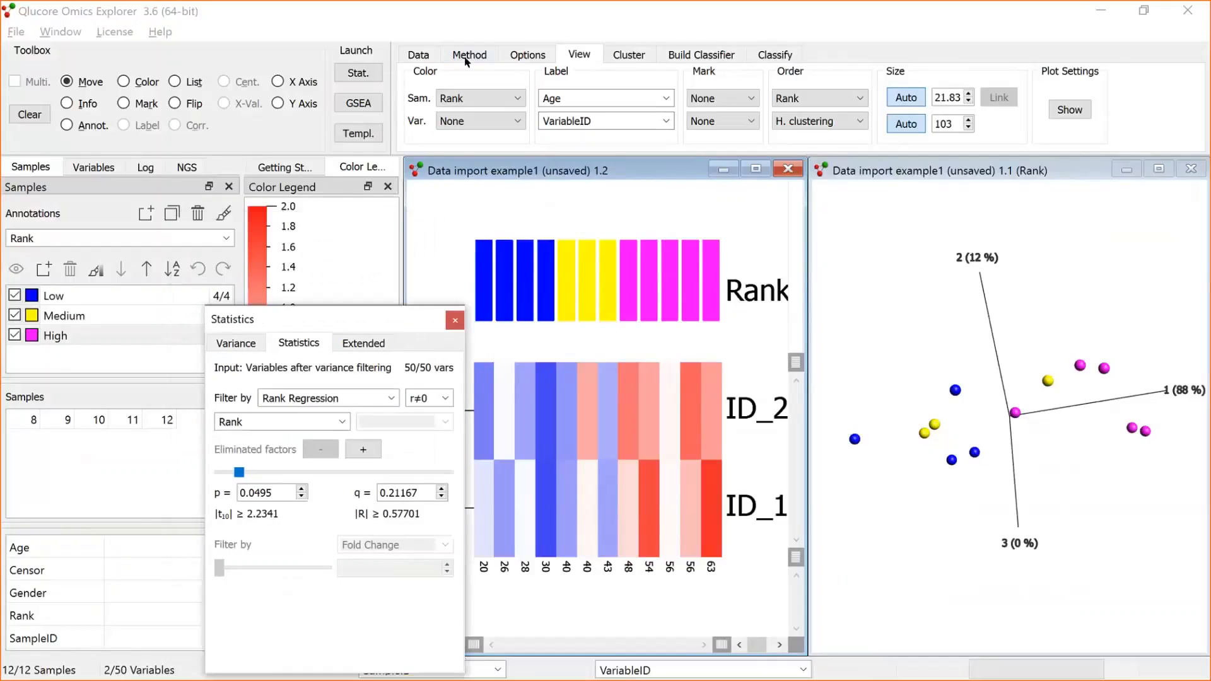
left_click(639, 201)
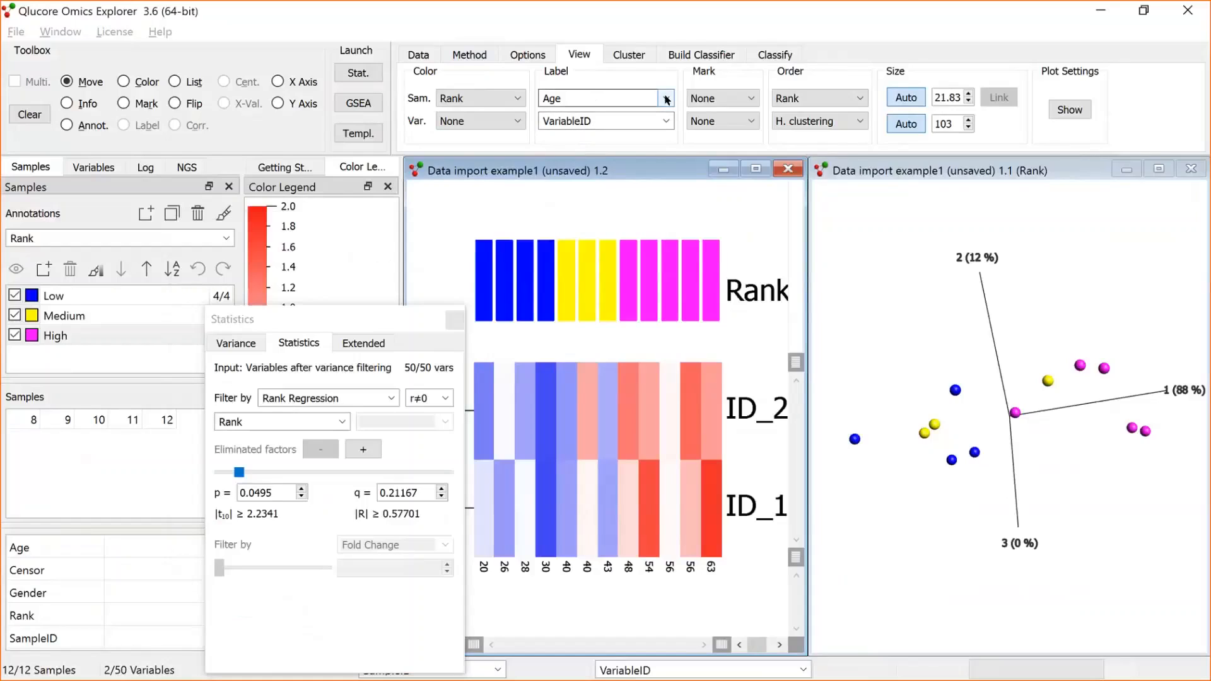
left_click(470, 55)
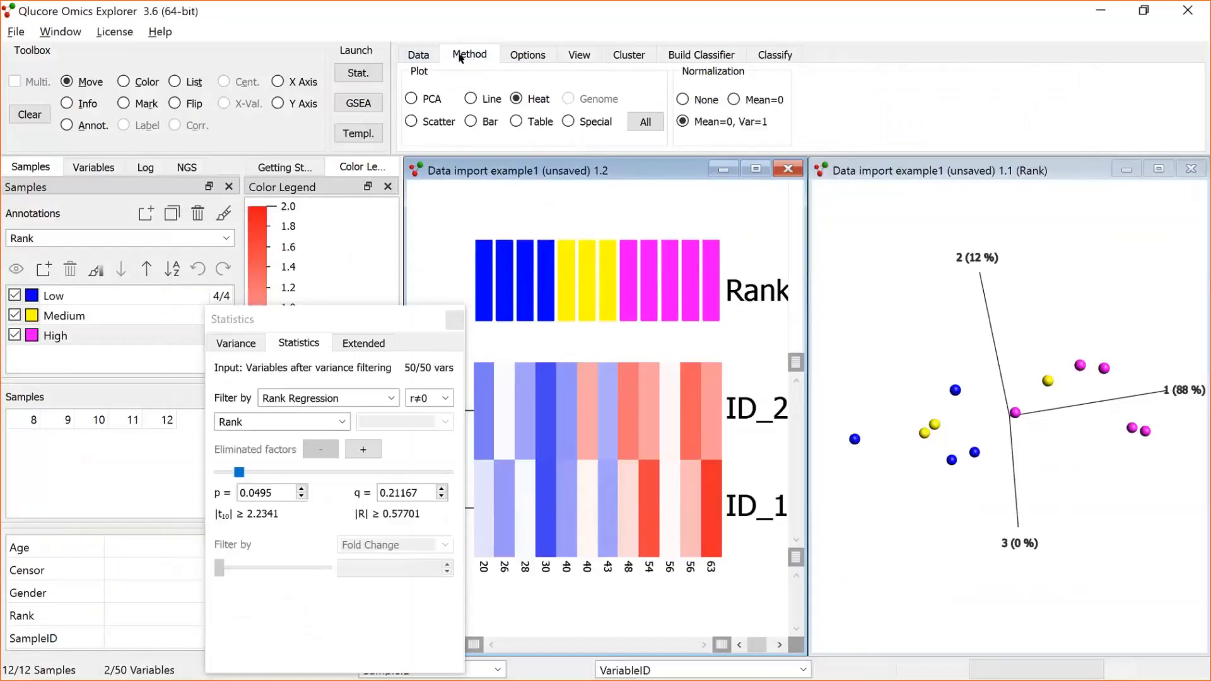
left_click(645, 121)
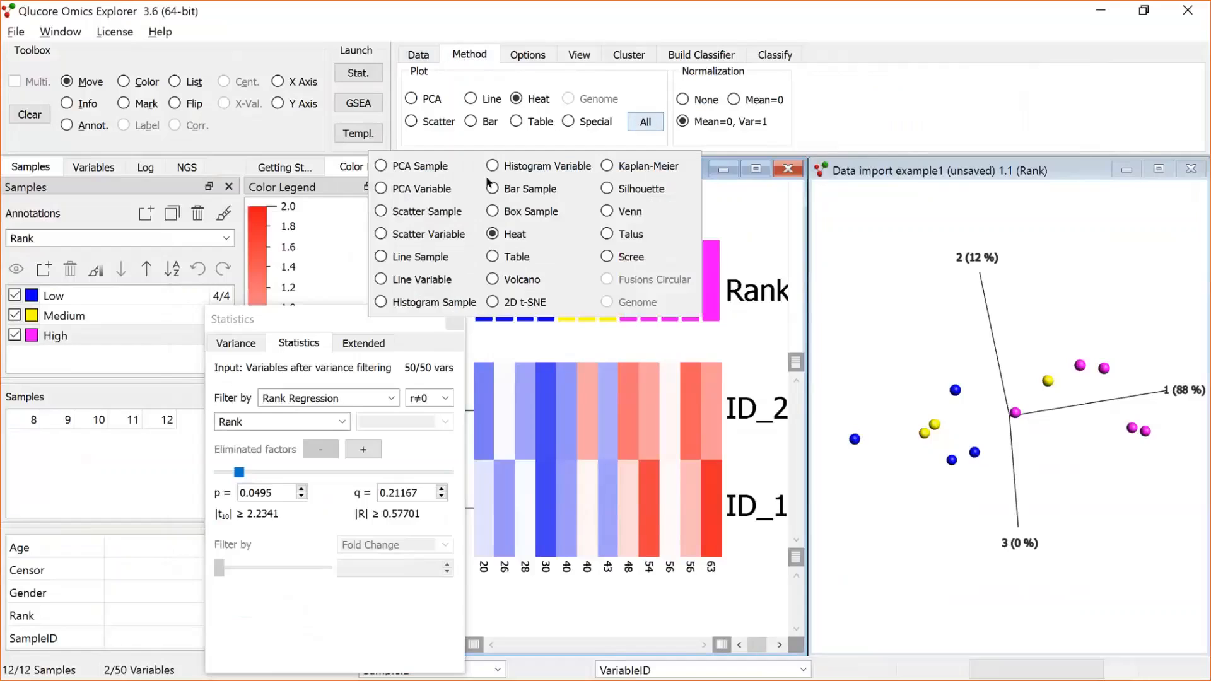
left_click(381, 212)
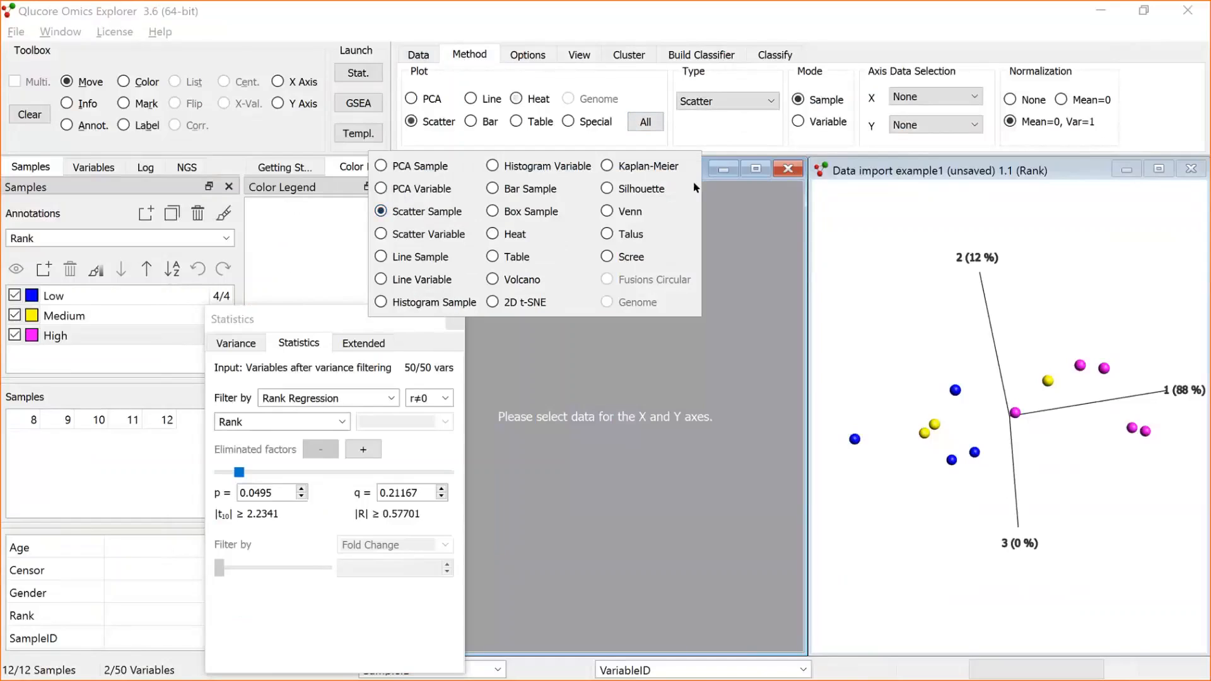
left_click(756, 169)
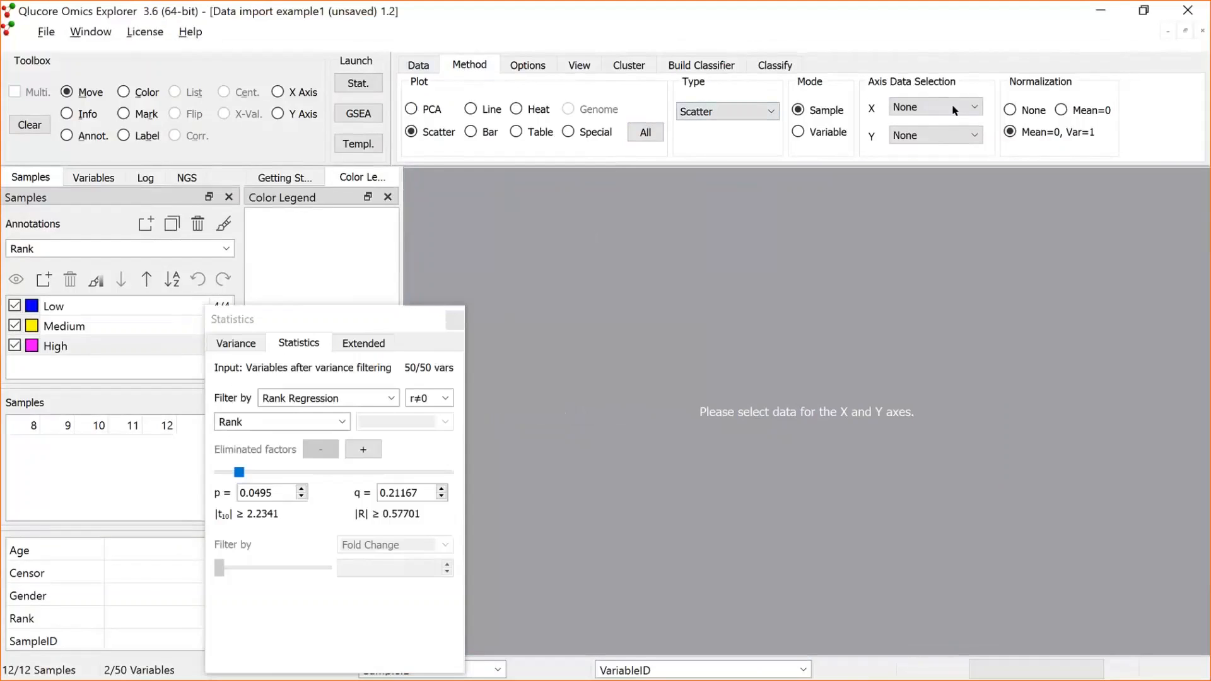
Assign the Age sample annotation to the scatter plot's X axis and use a numerical scale for it
left_click(981, 109)
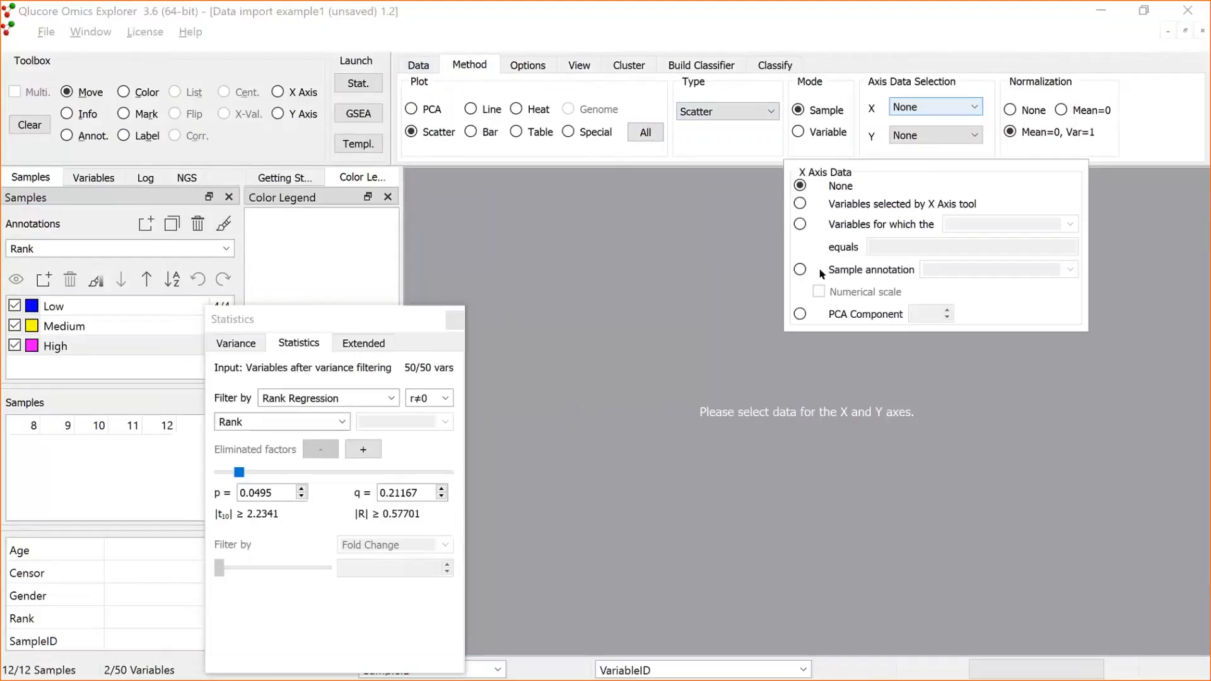
left_click(799, 270)
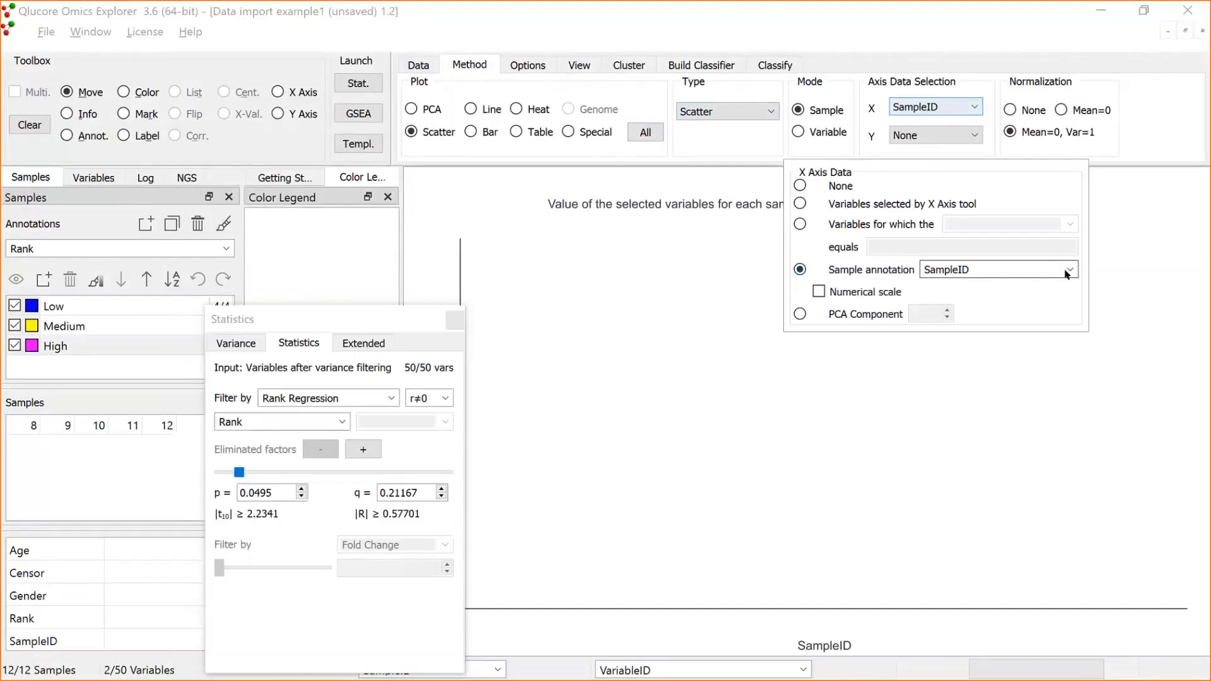
left_click(1070, 269)
left_click(958, 289)
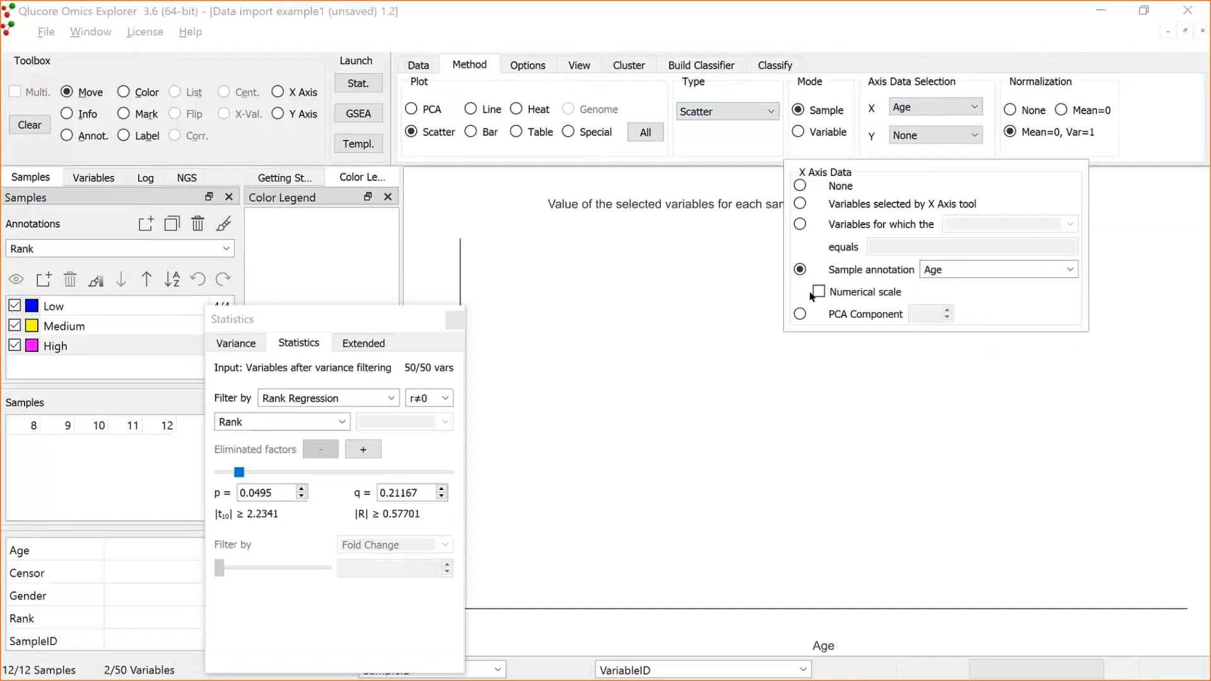
left_click(819, 291)
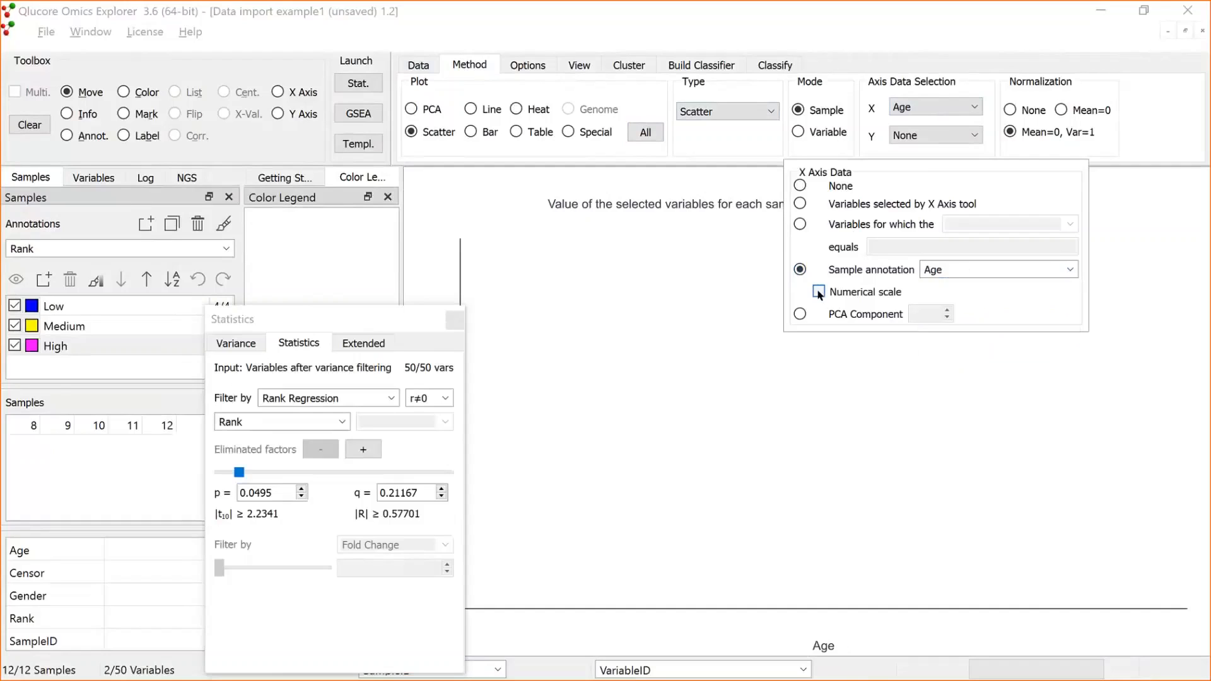
Set the Y axis data to variables selected by the Y Axis tool and bring the start of the variable lists into view
left_click(970, 132)
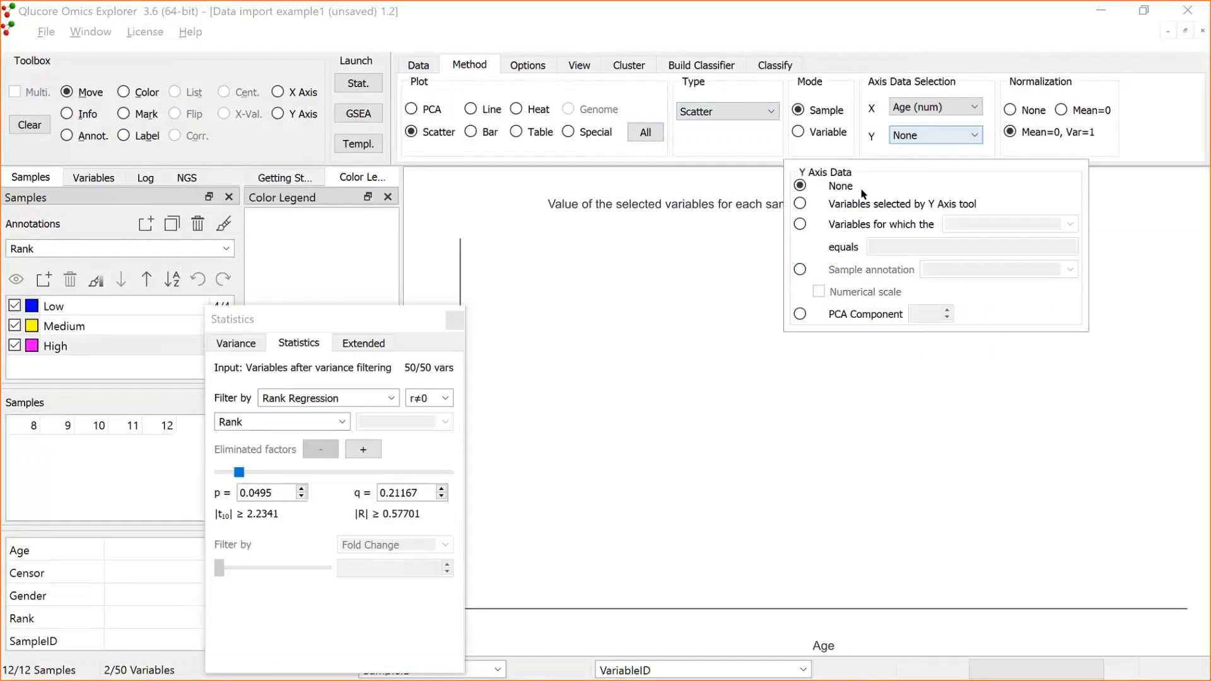
left_click(800, 204)
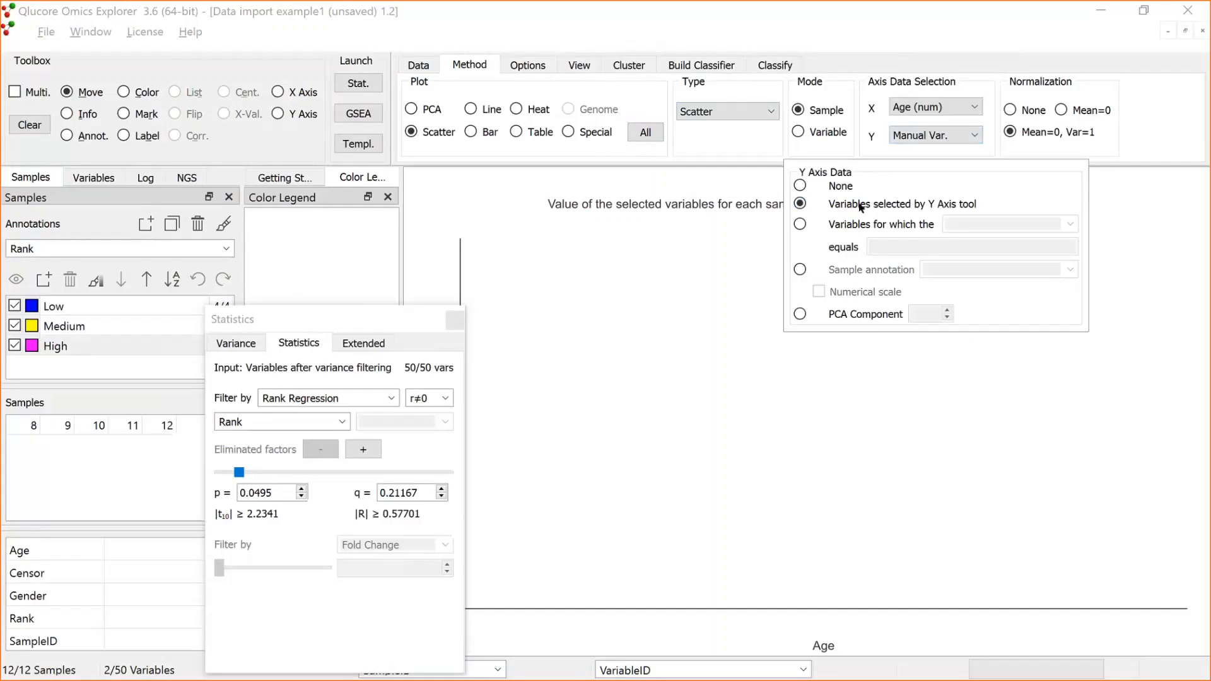
left_click(95, 178)
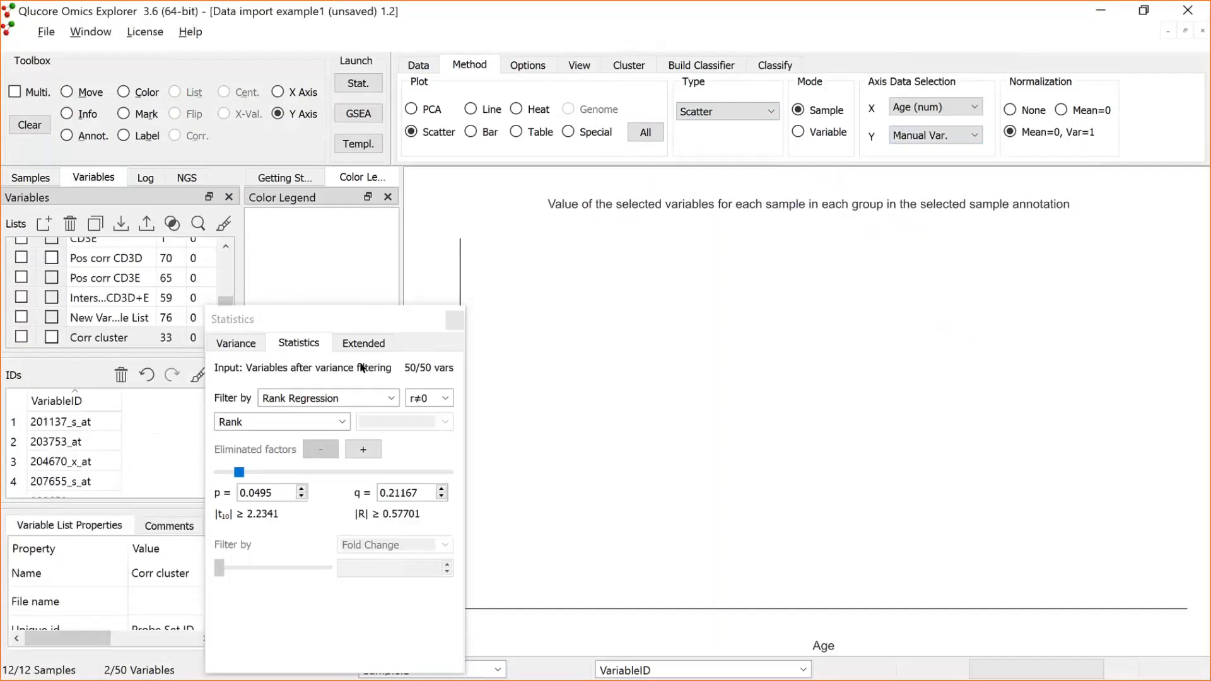
left_click_drag(218, 316, 312, 367)
left_click_drag(225, 309, 228, 254)
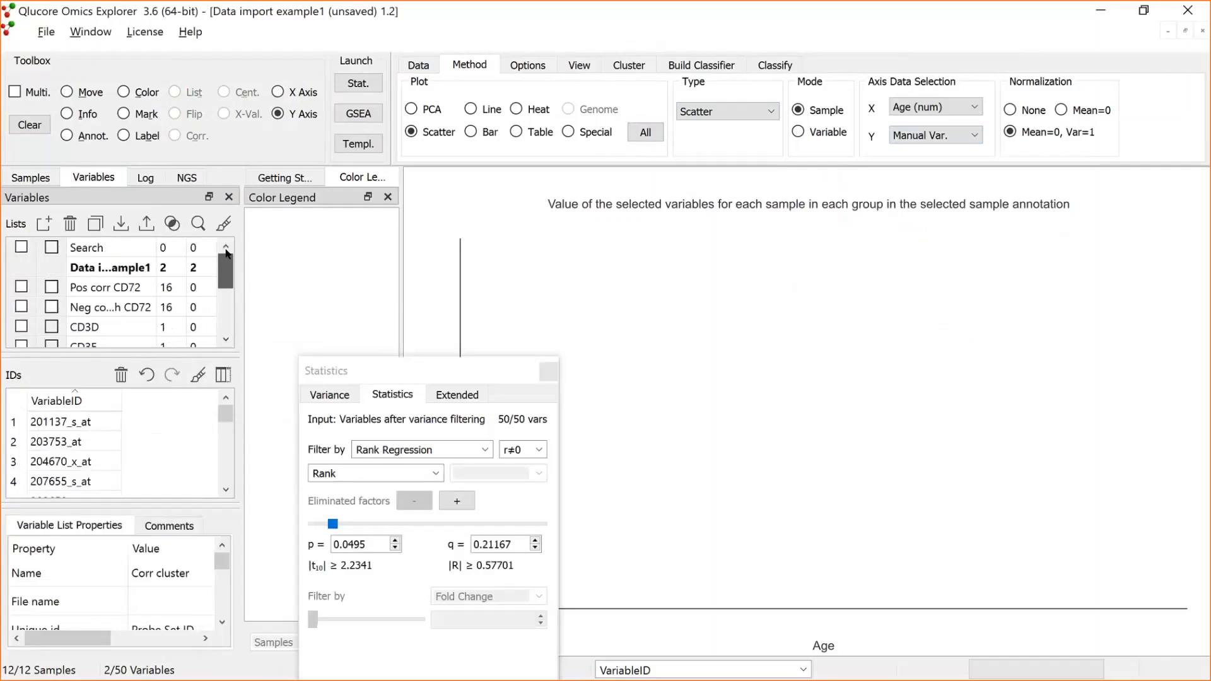
left_click_drag(227, 254, 227, 254)
Filter the variables by Linear Regression on Age and plot the Data import example1 list's variables on the Y axis
left_click(485, 449)
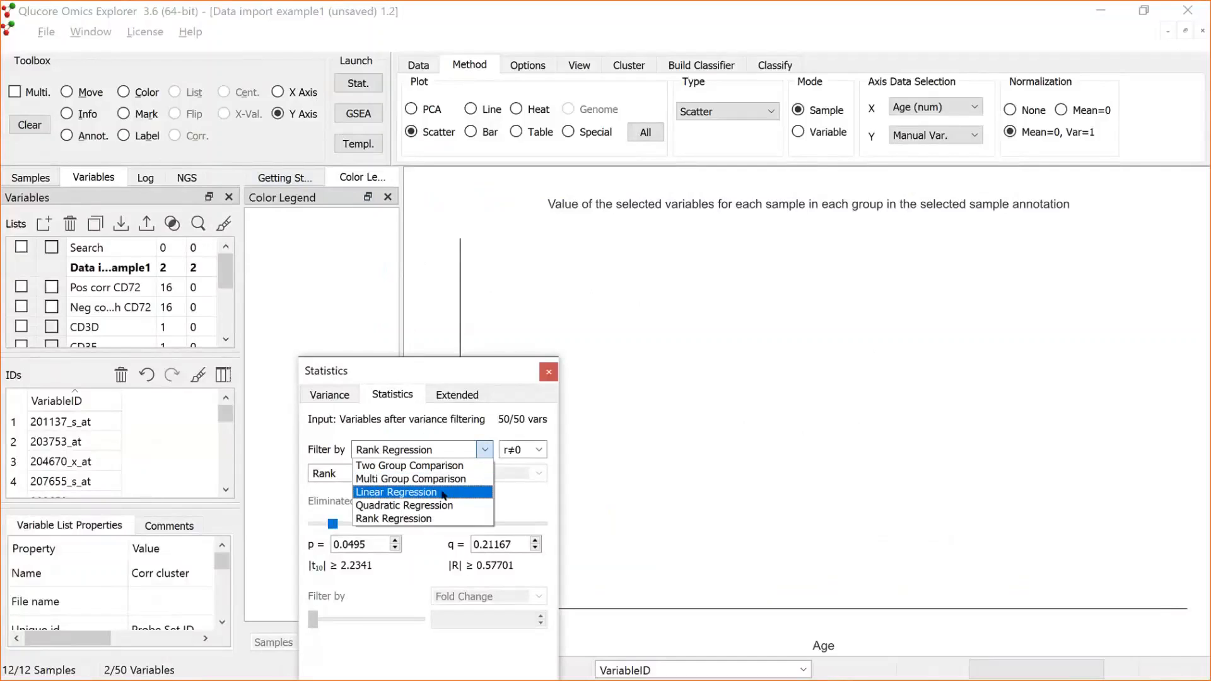
left_click(444, 496)
left_click(436, 474)
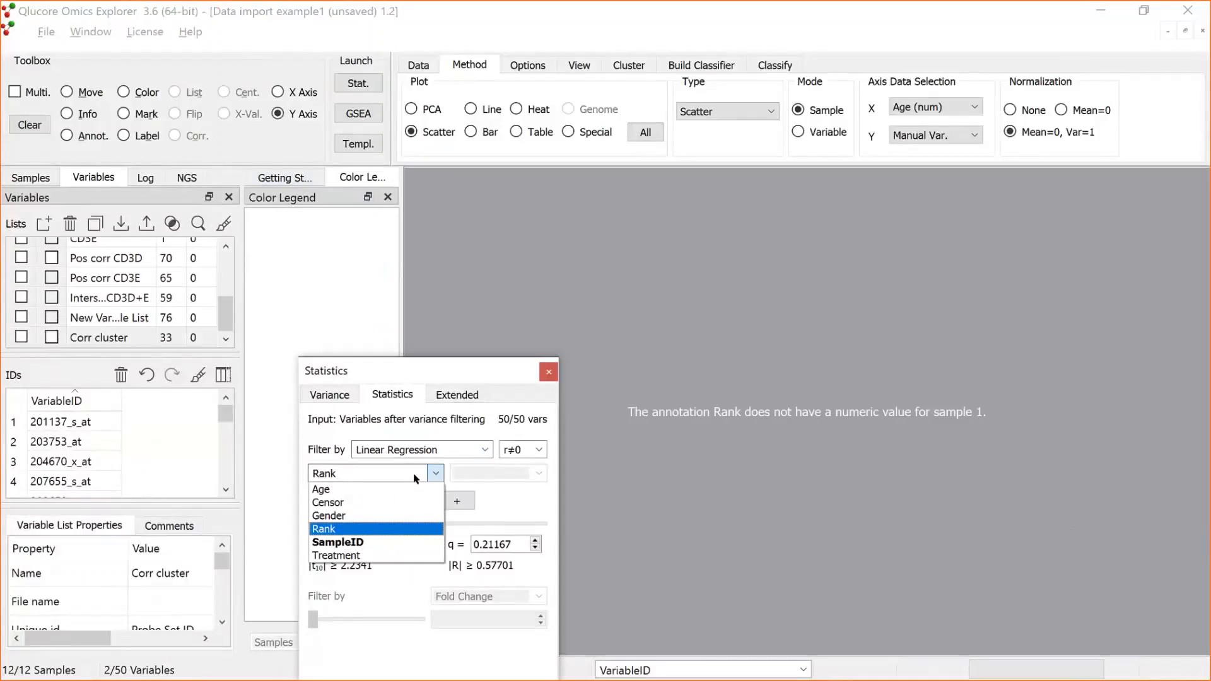
left_click(368, 490)
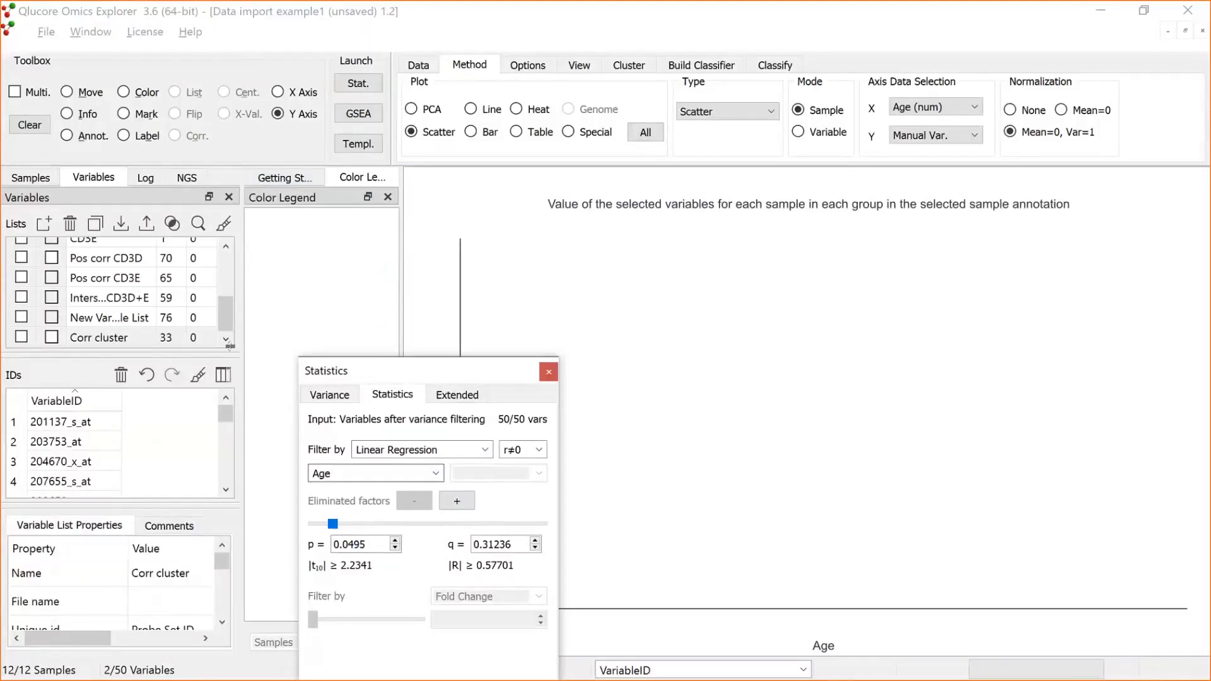
left_click_drag(225, 320, 225, 243)
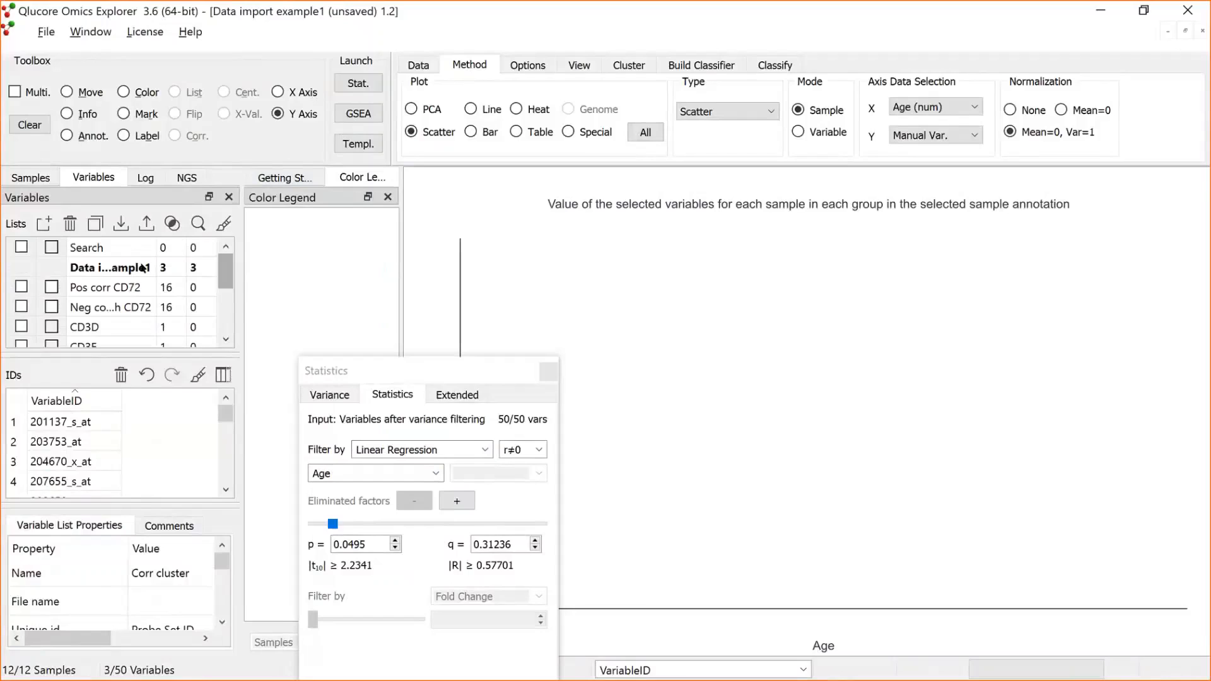
left_click(144, 268)
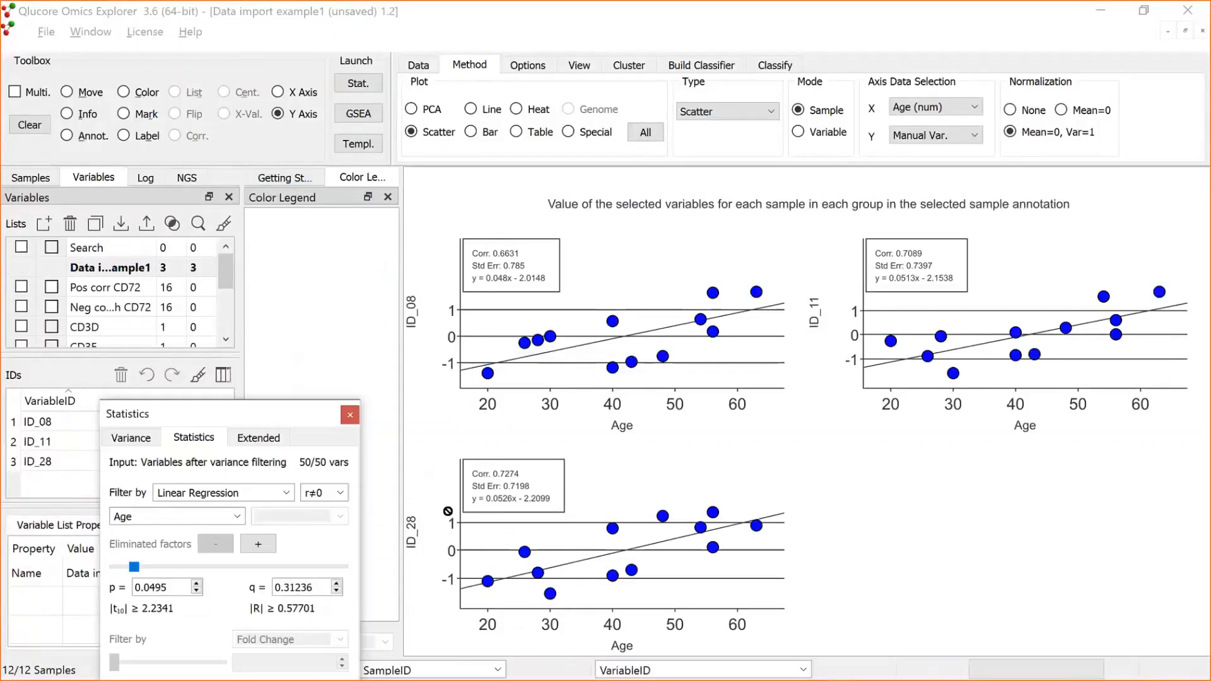
Change the Y axis title of the scatter plots to the Symbol annotation and close the plot settings
double_click(414, 310)
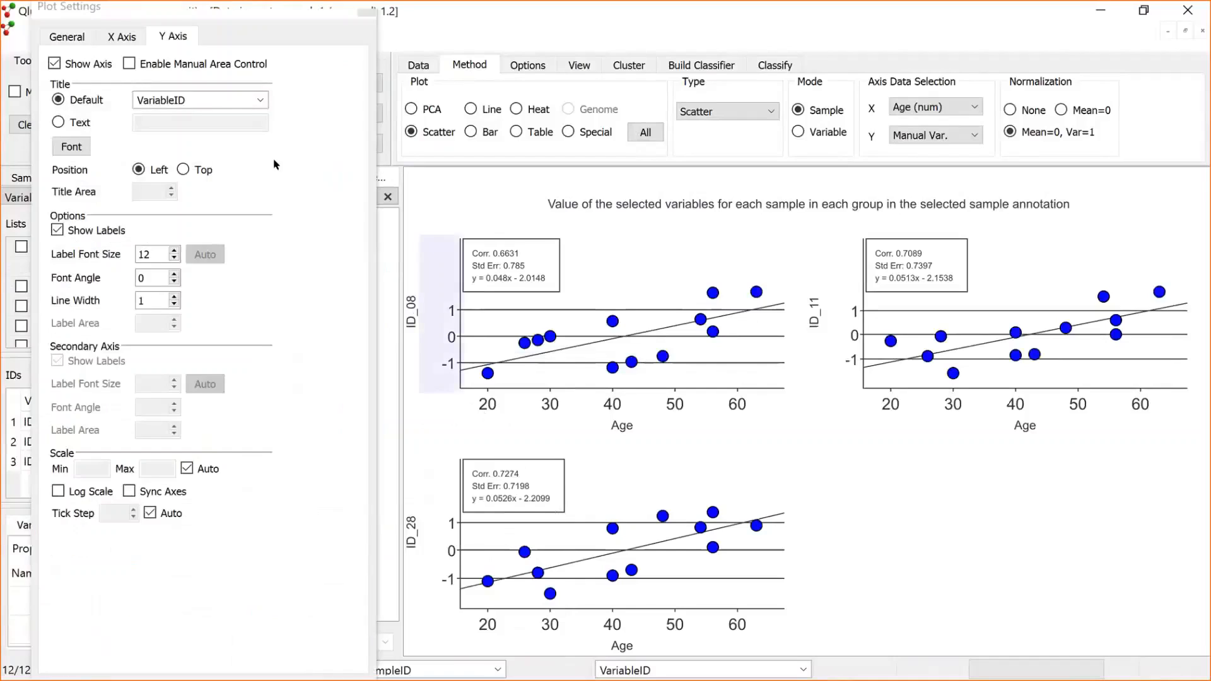
left_click(243, 100)
left_click(205, 128)
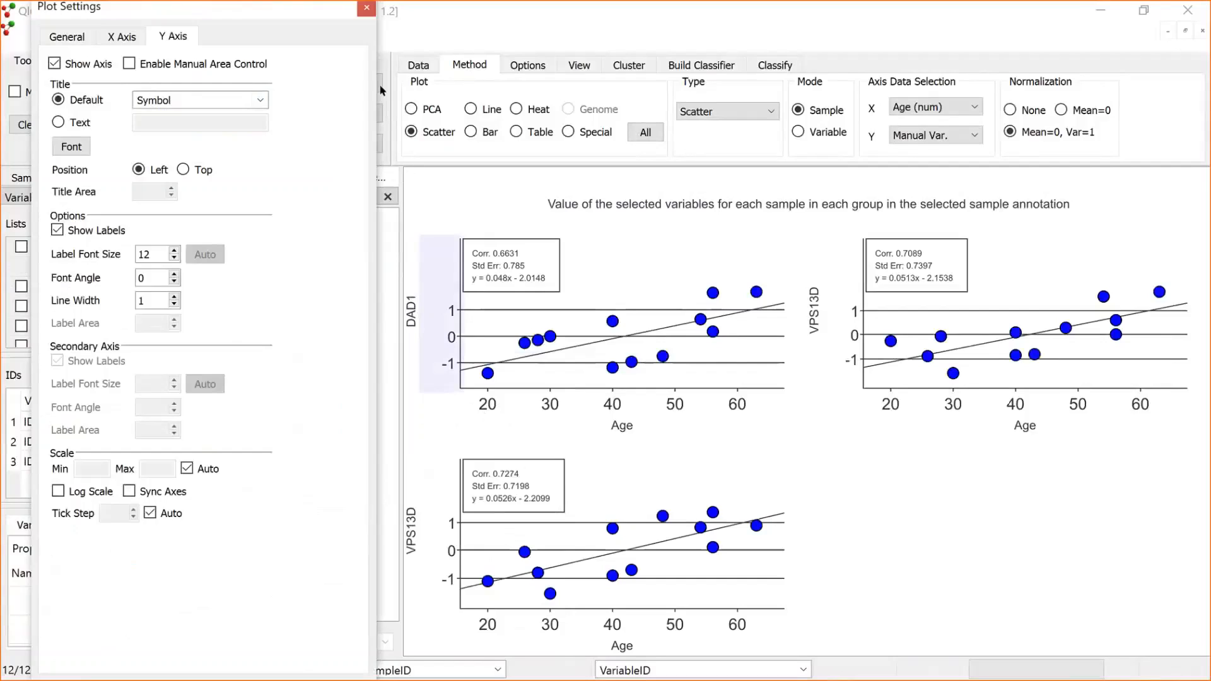
left_click(367, 8)
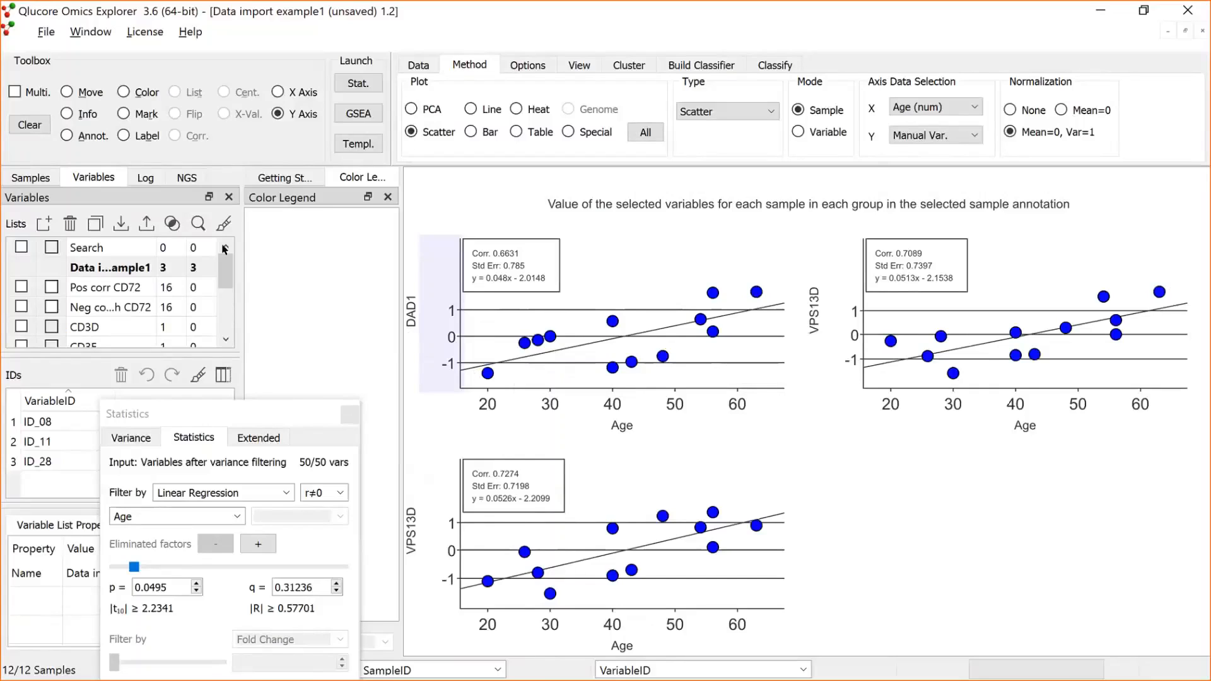
Label the sample with the highest Age in the scatter plots and color the samples by the Treatment annotation
left_click(123, 136)
left_click(757, 293)
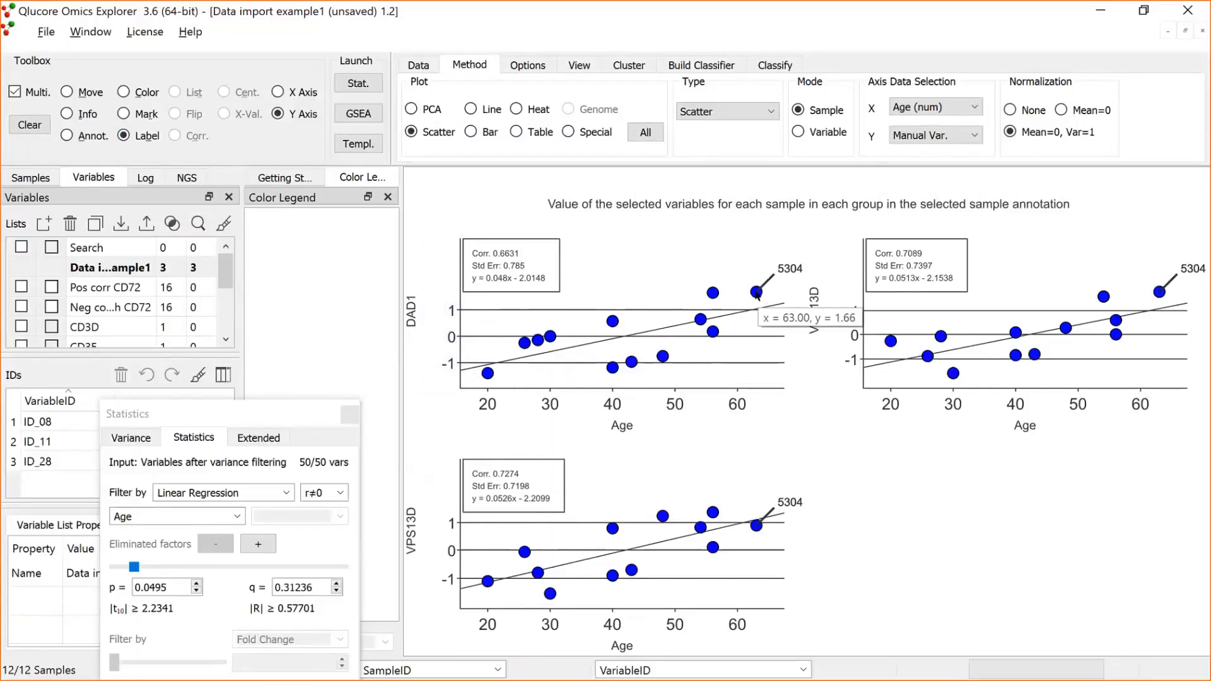
left_click(30, 177)
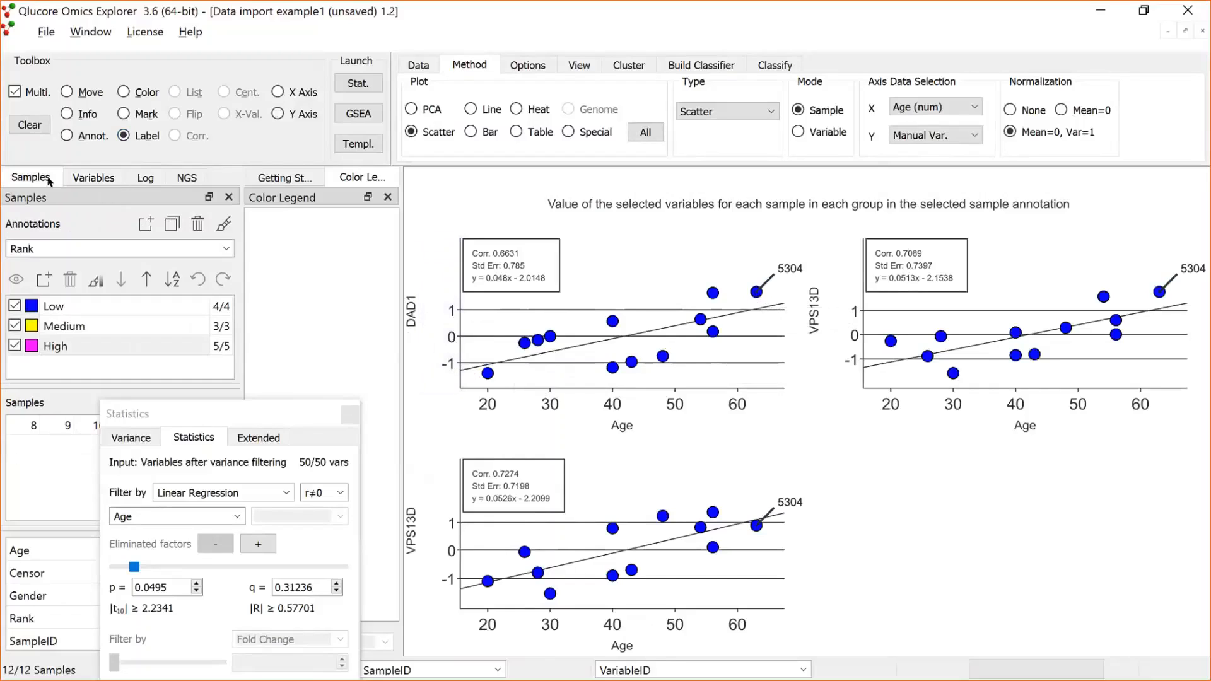
left_click(225, 249)
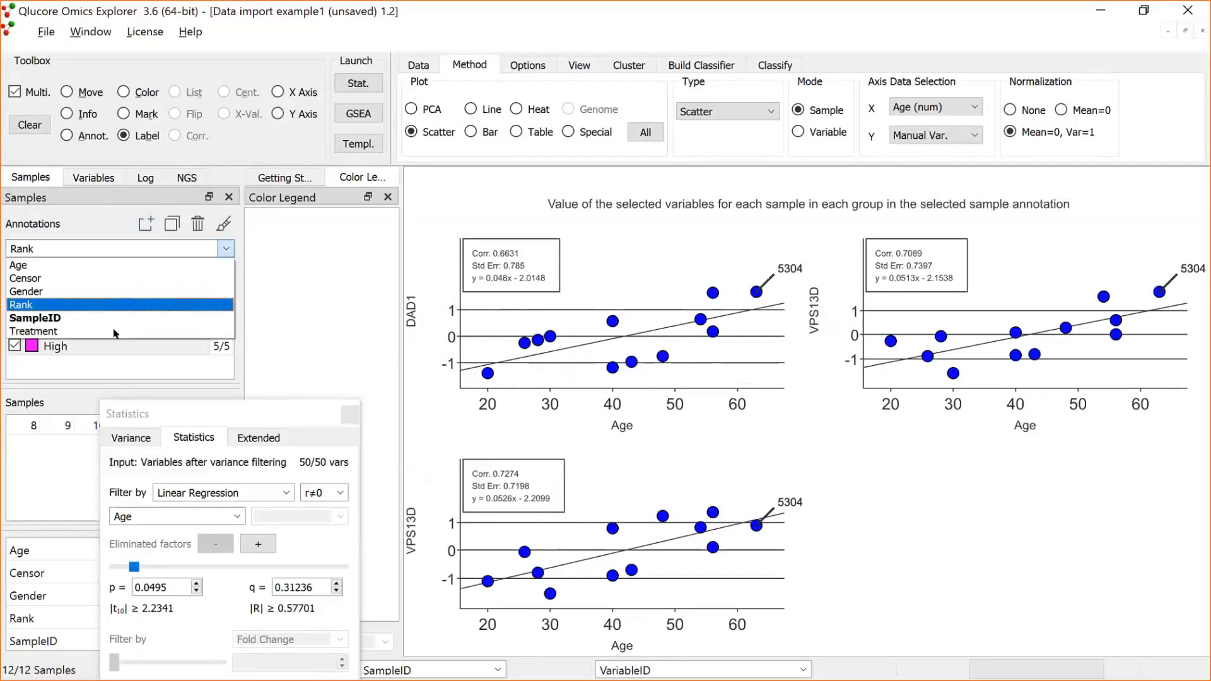
left_click(224, 332)
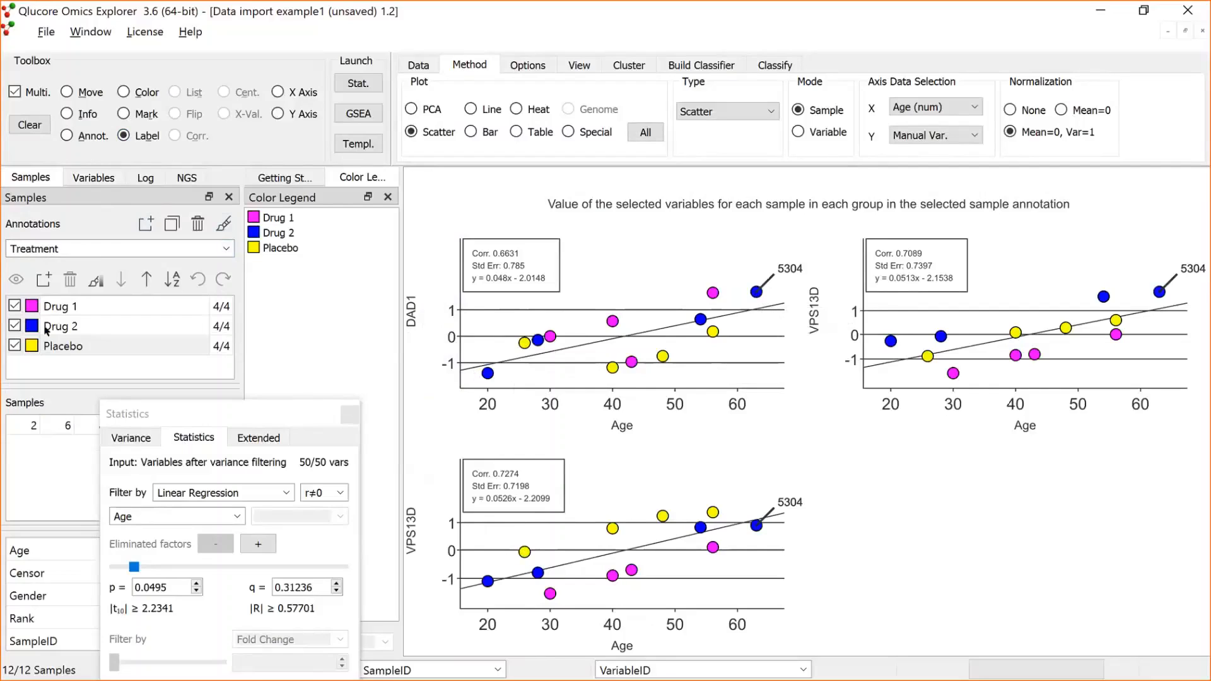
Use the Y Axis tool to plot only variable ID_08 against Age
left_click(95, 179)
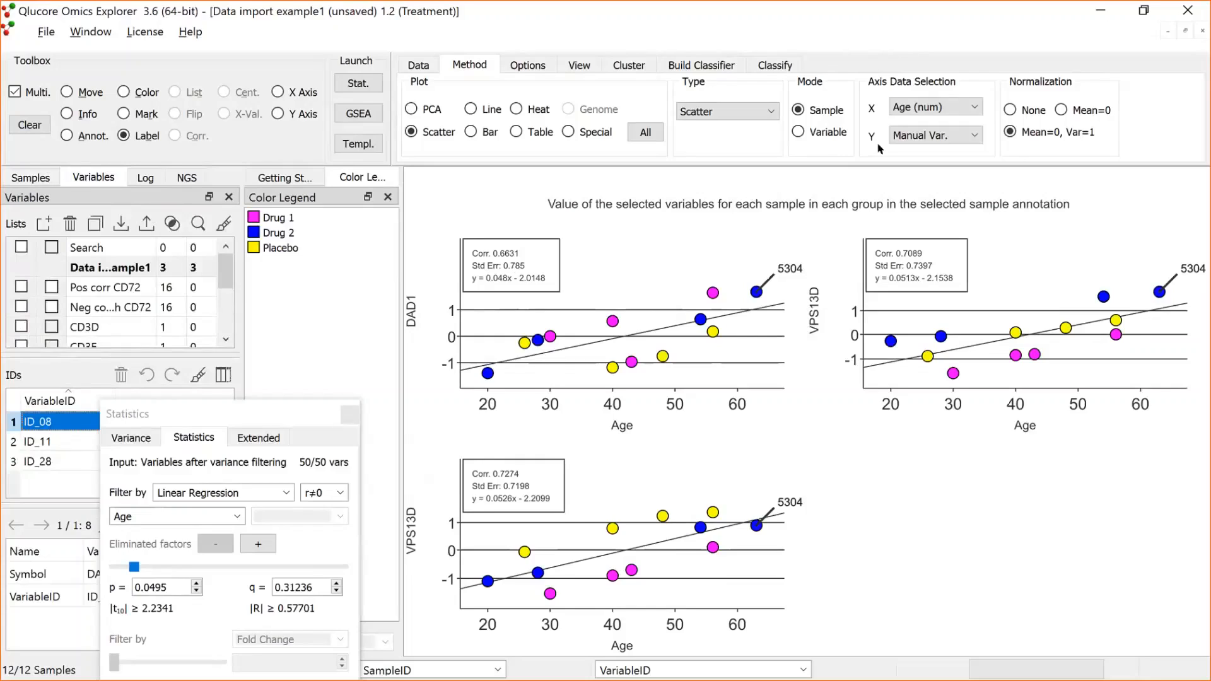
left_click(278, 114)
left_click(62, 425)
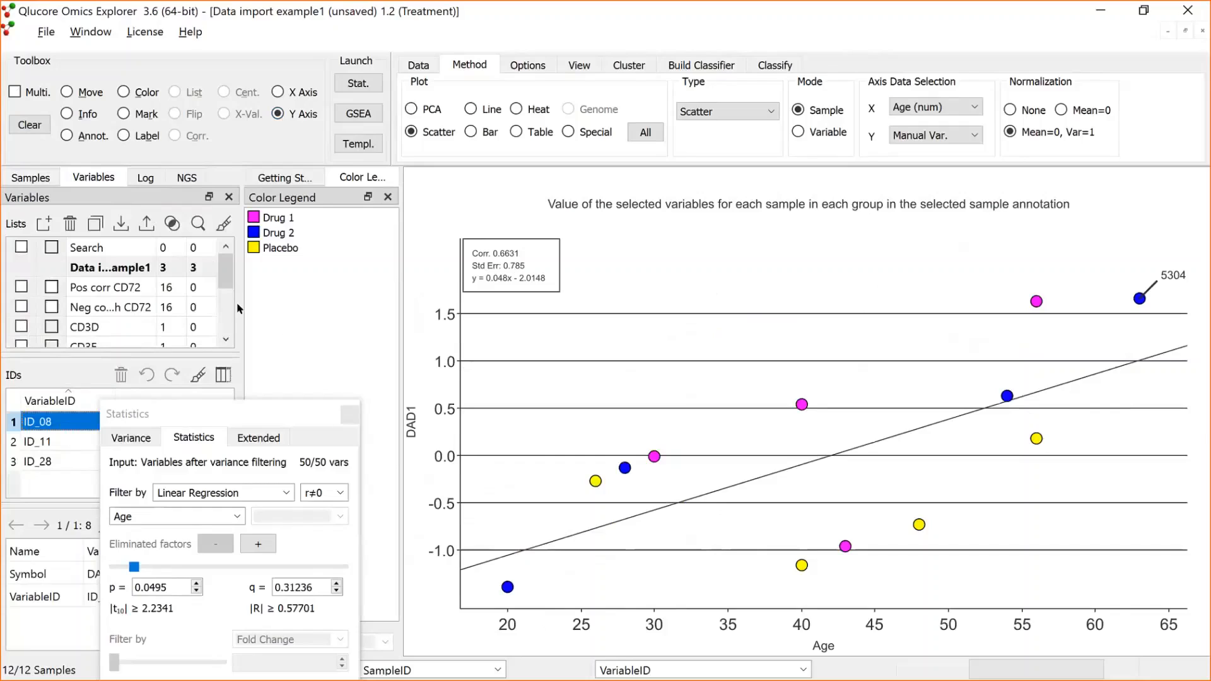
Open the example file Acute Lymphoblastic Leukemia.gedata and change its plot to Scatter Sample
left_click(187, 33)
mouse_move(217, 167)
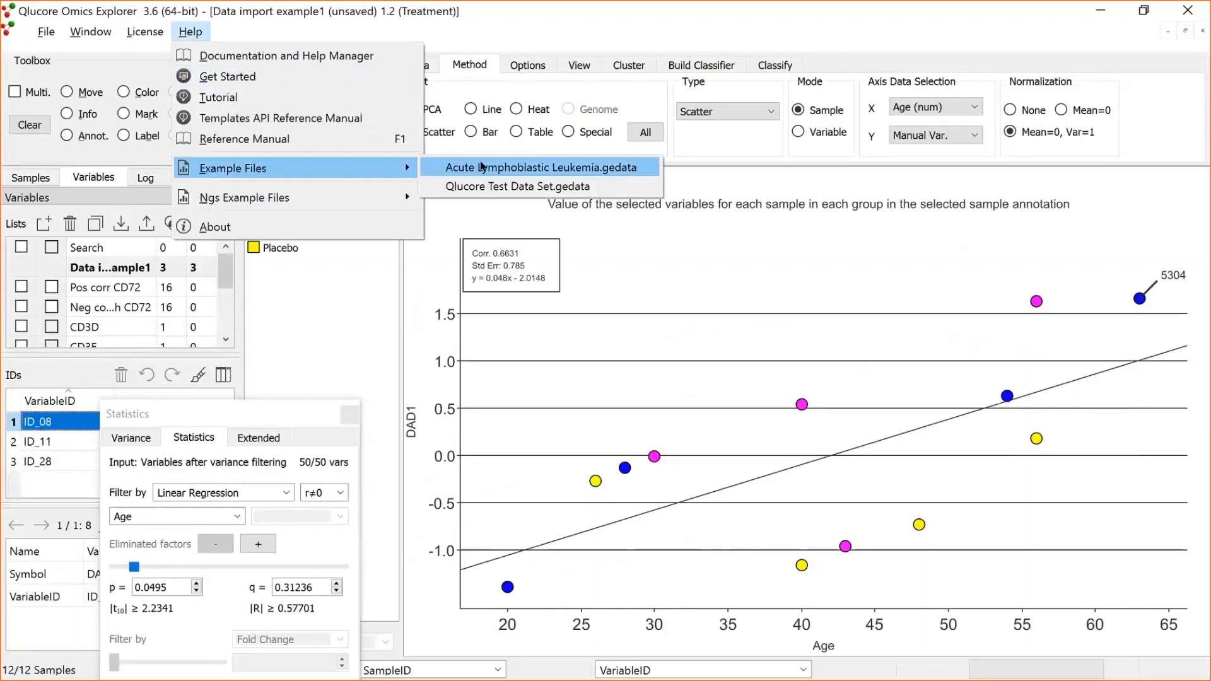
left_click(482, 167)
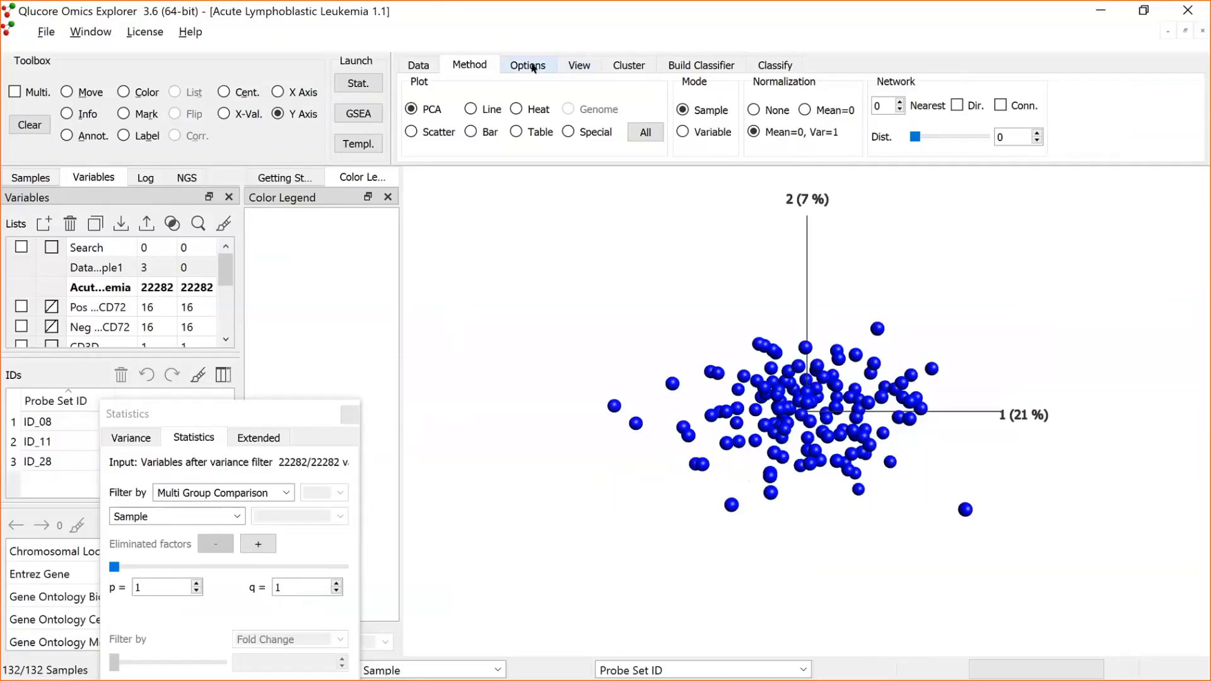
left_click(634, 136)
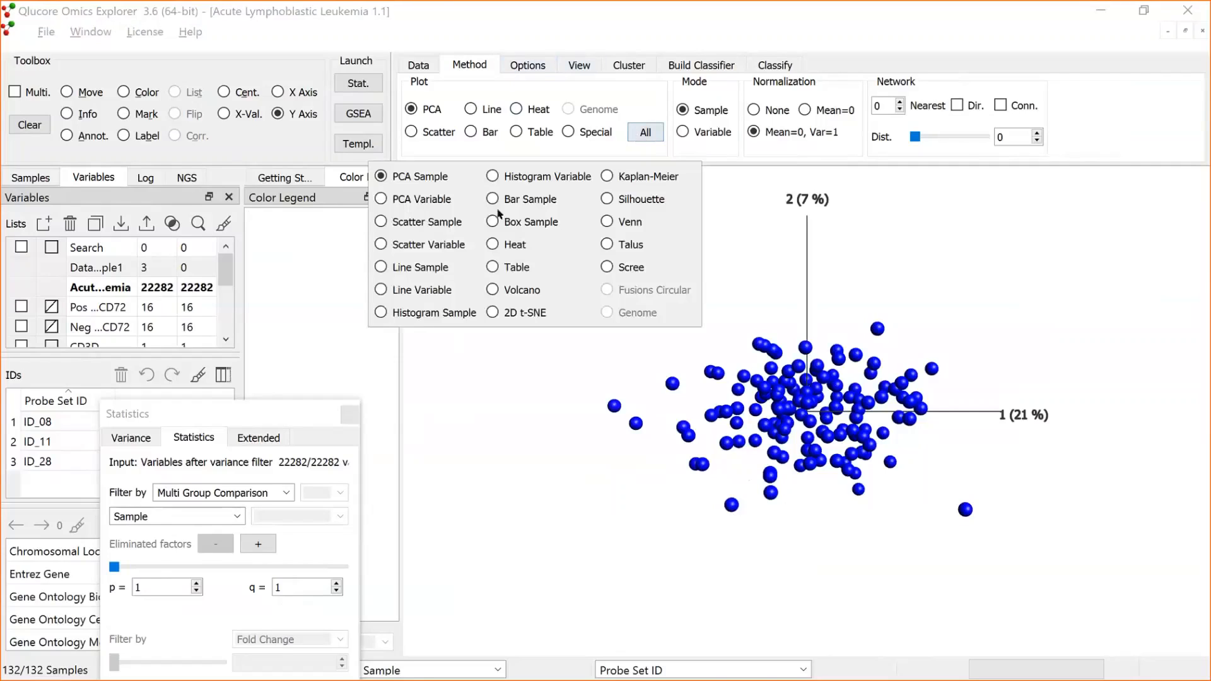
left_click(382, 223)
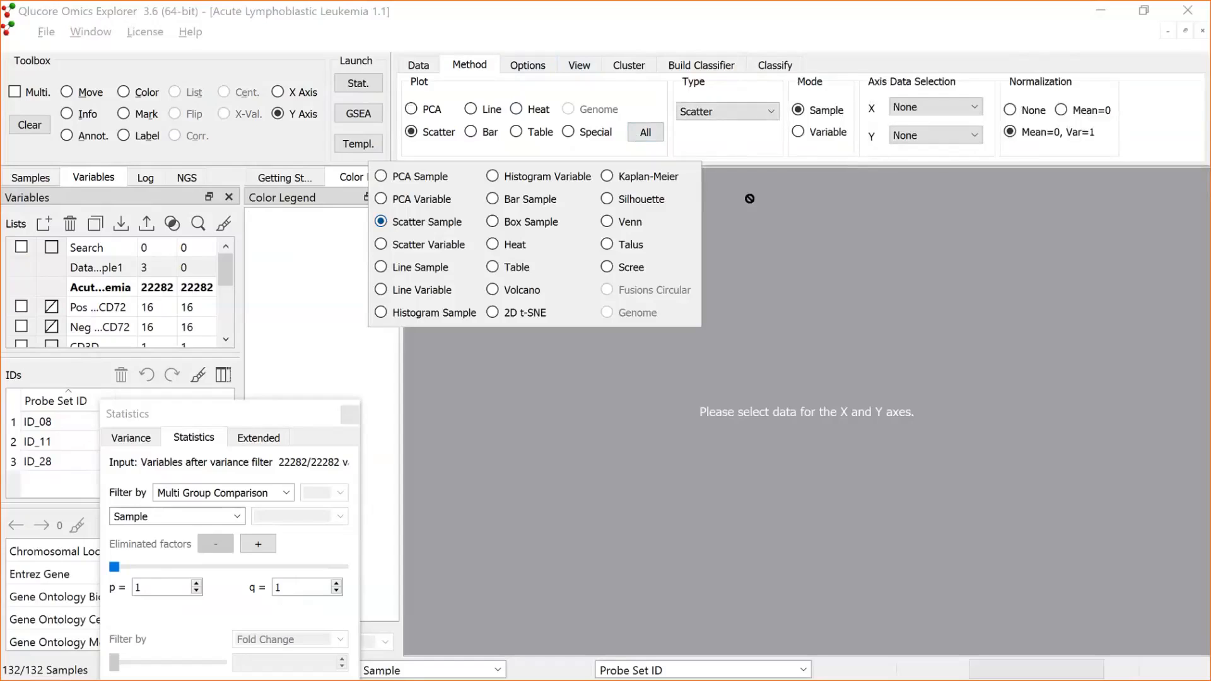
Set the X axis to variables selected by the X Axis tool and assign 1007_s_at from the Acute Lymphoblastic Leukemia list
left_click(976, 106)
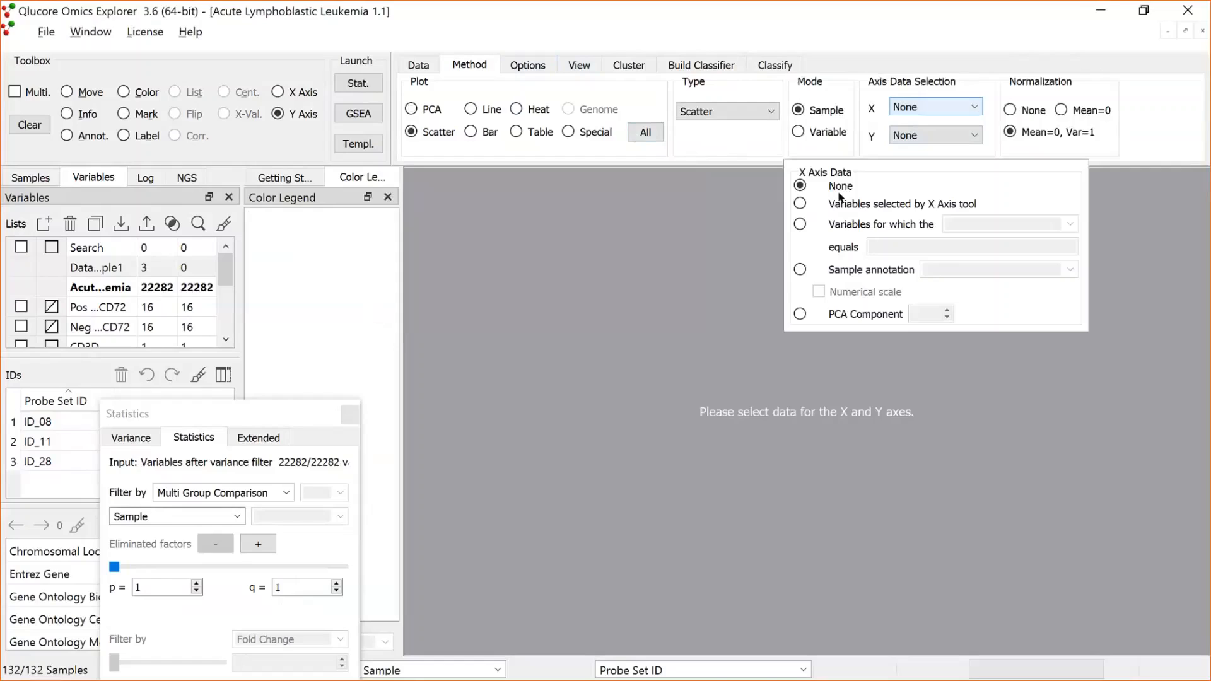
left_click(799, 203)
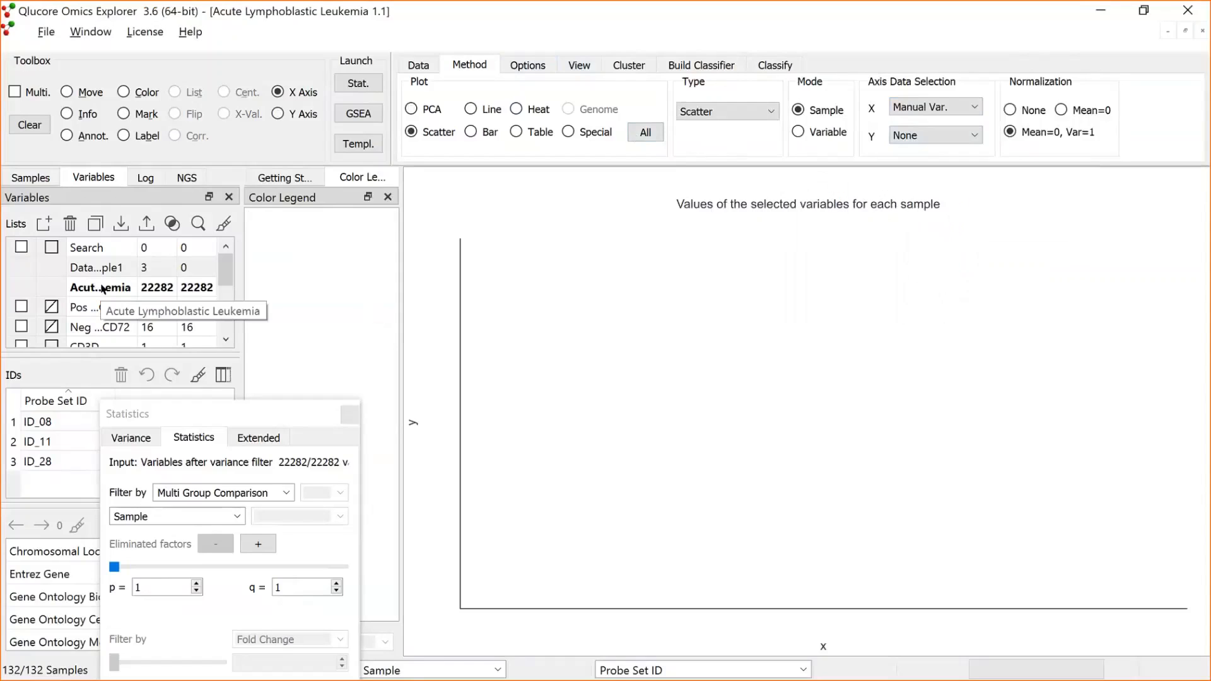
left_click(99, 288)
left_click(73, 422)
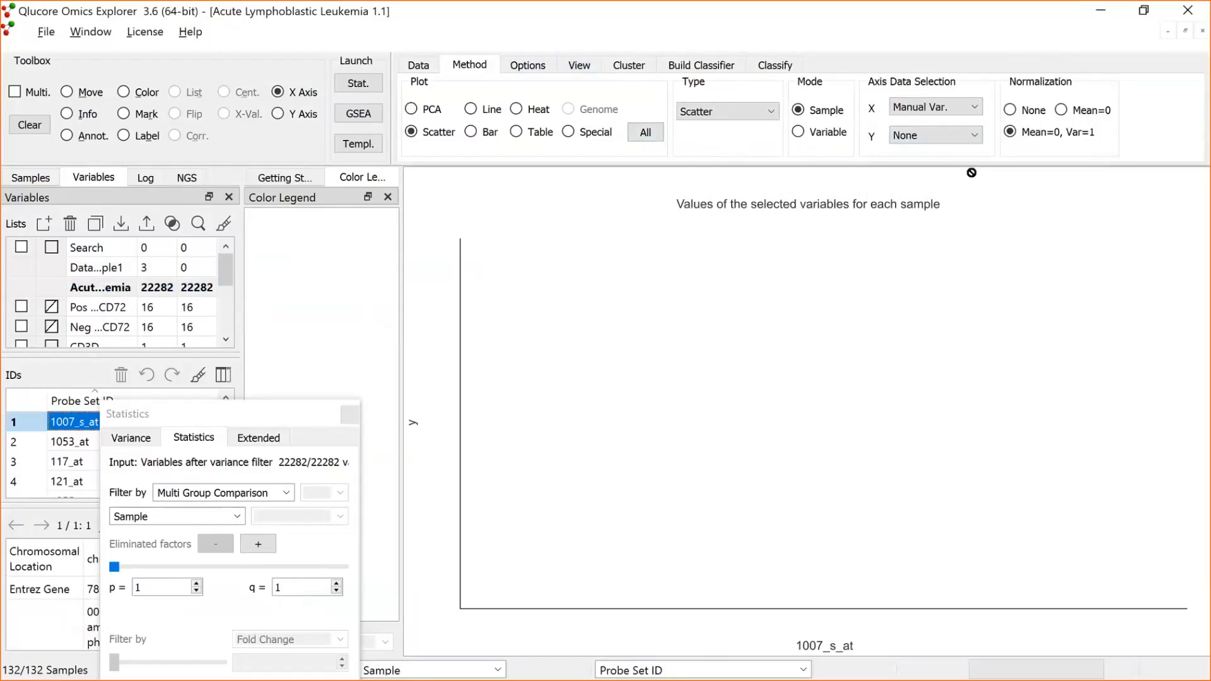
Set the Y axis to variables selected by the Y Axis tool and assign variable 1053_at
left_click(973, 140)
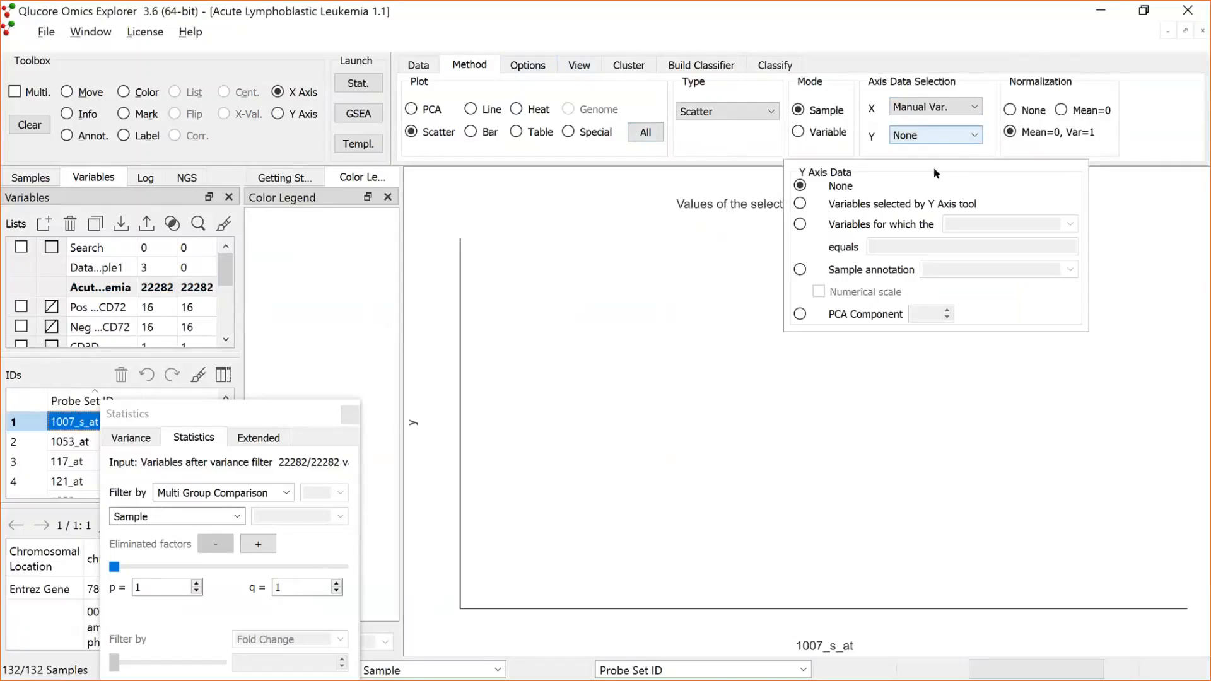
left_click(800, 204)
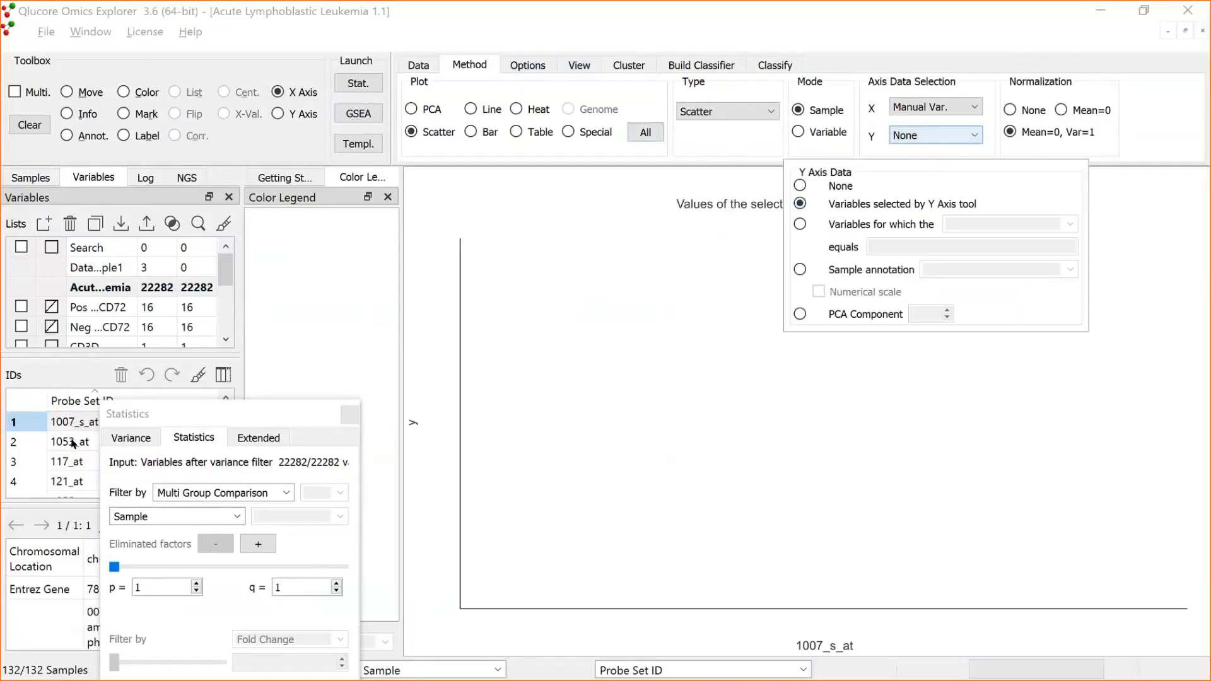
left_click(71, 443)
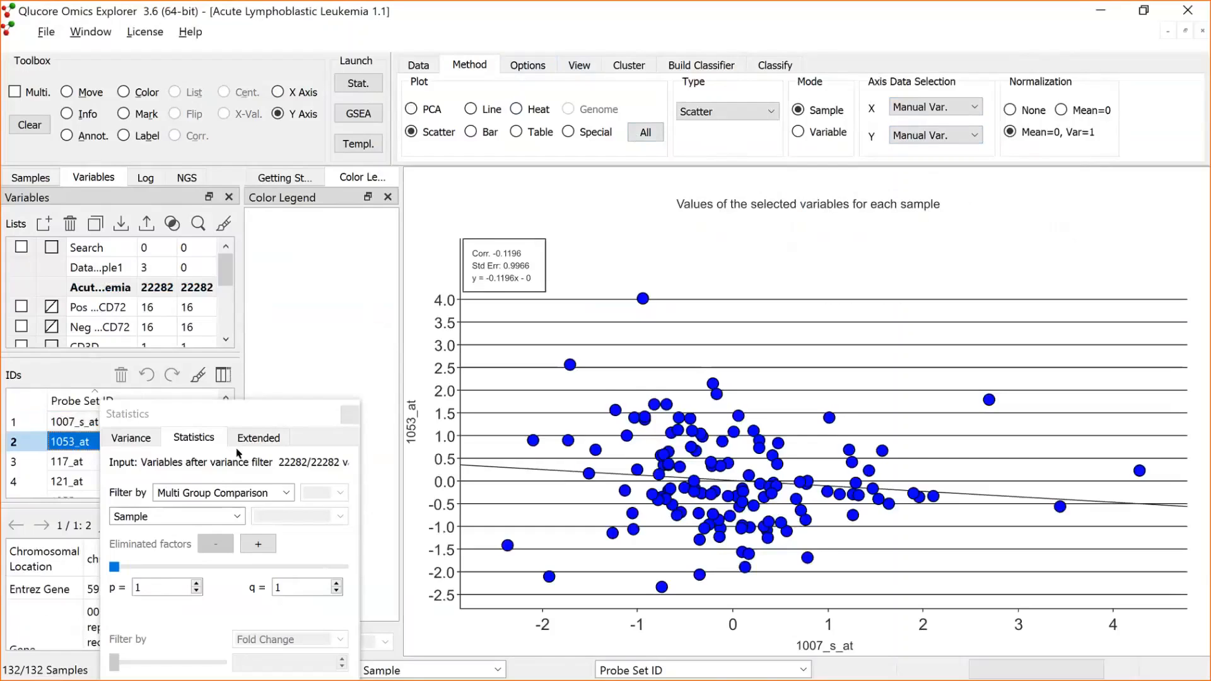
left_click_drag(257, 414, 228, 377)
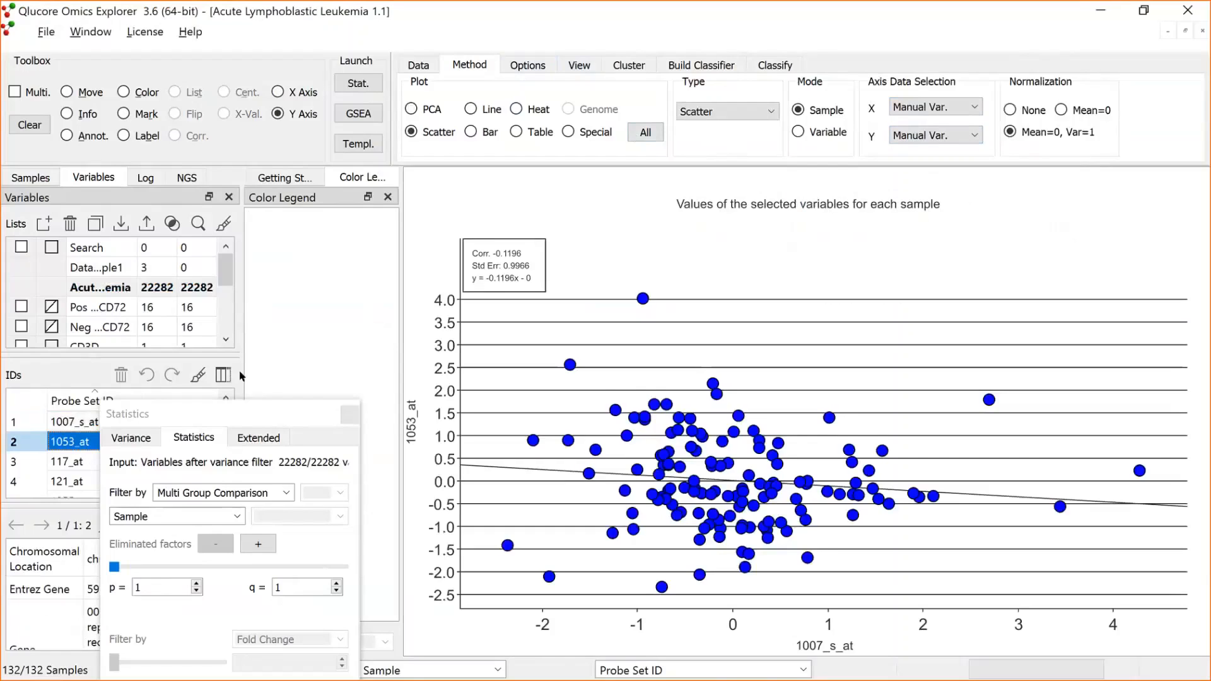
Change the Y axis title of the leukemia scatter plot to Gene Symbol
double_click(410, 418)
left_click(195, 100)
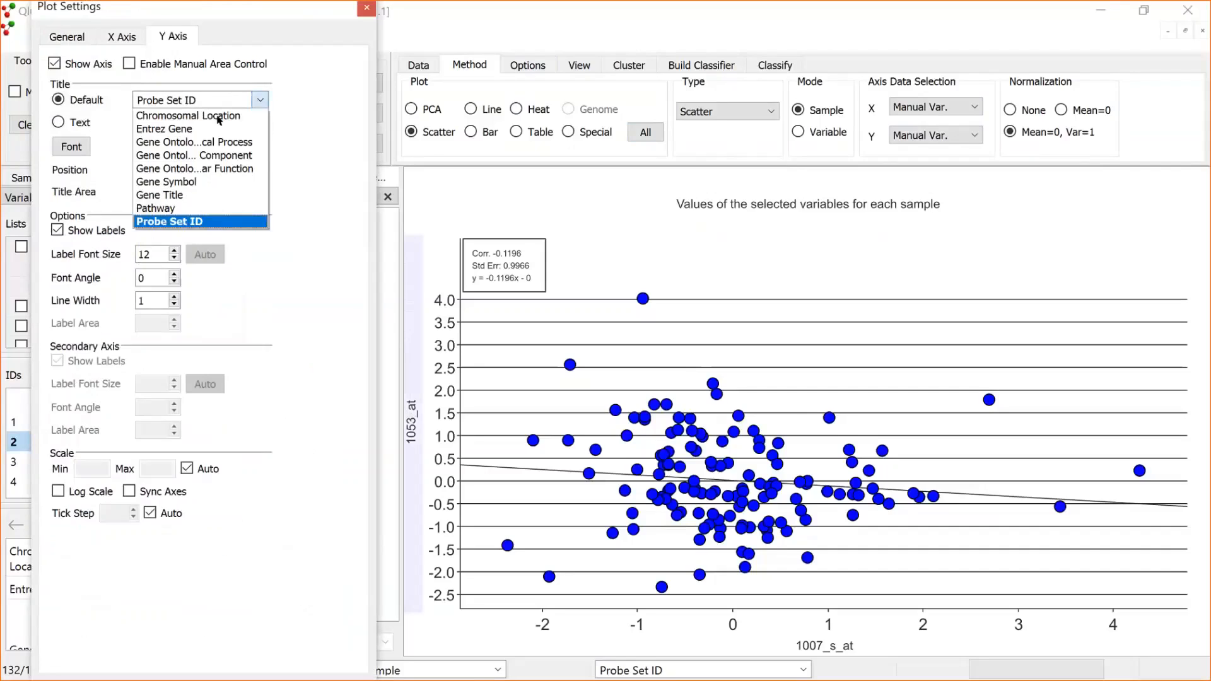
left_click(167, 181)
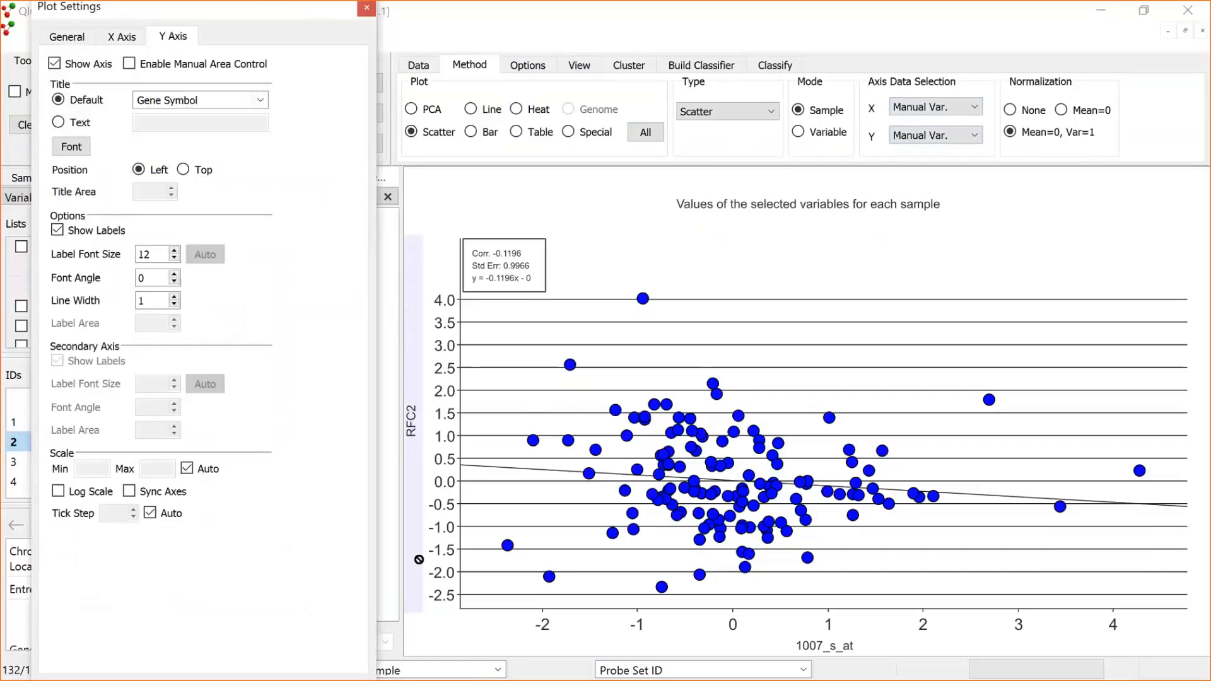
Close the plot settings and color the samples in the scatter plot by the Leukemia Subtype annotation
left_click_drag(292, 6, 367, 187)
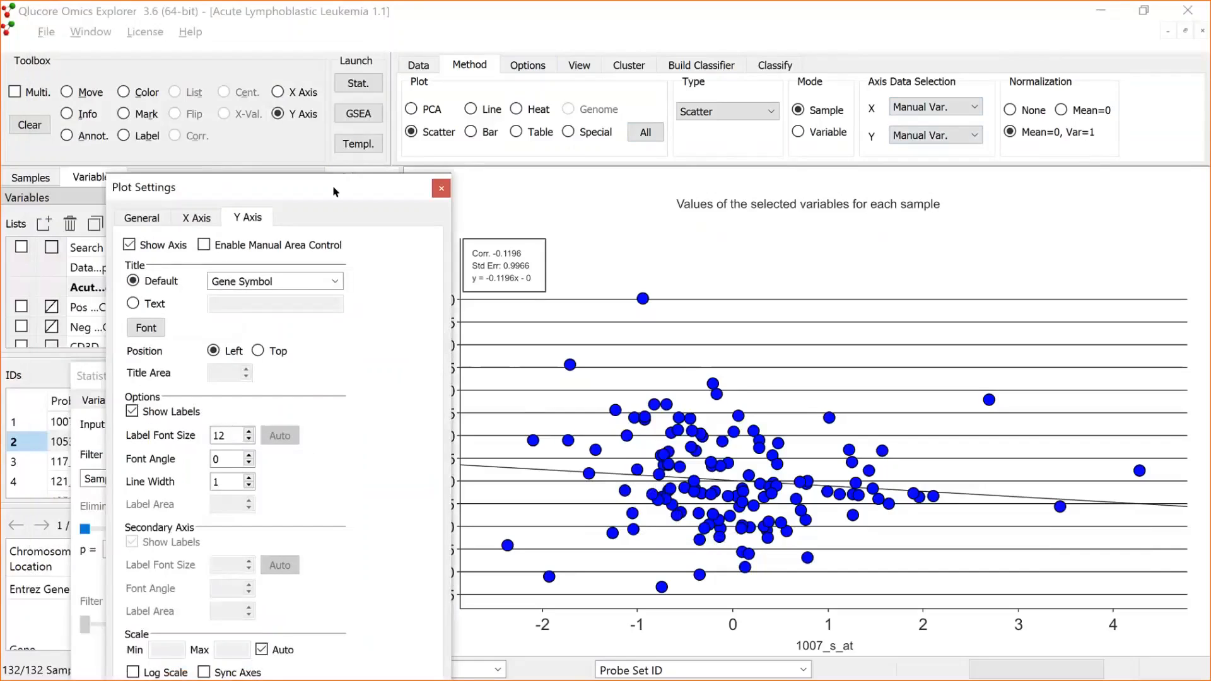
left_click_drag(363, 192, 395, 315)
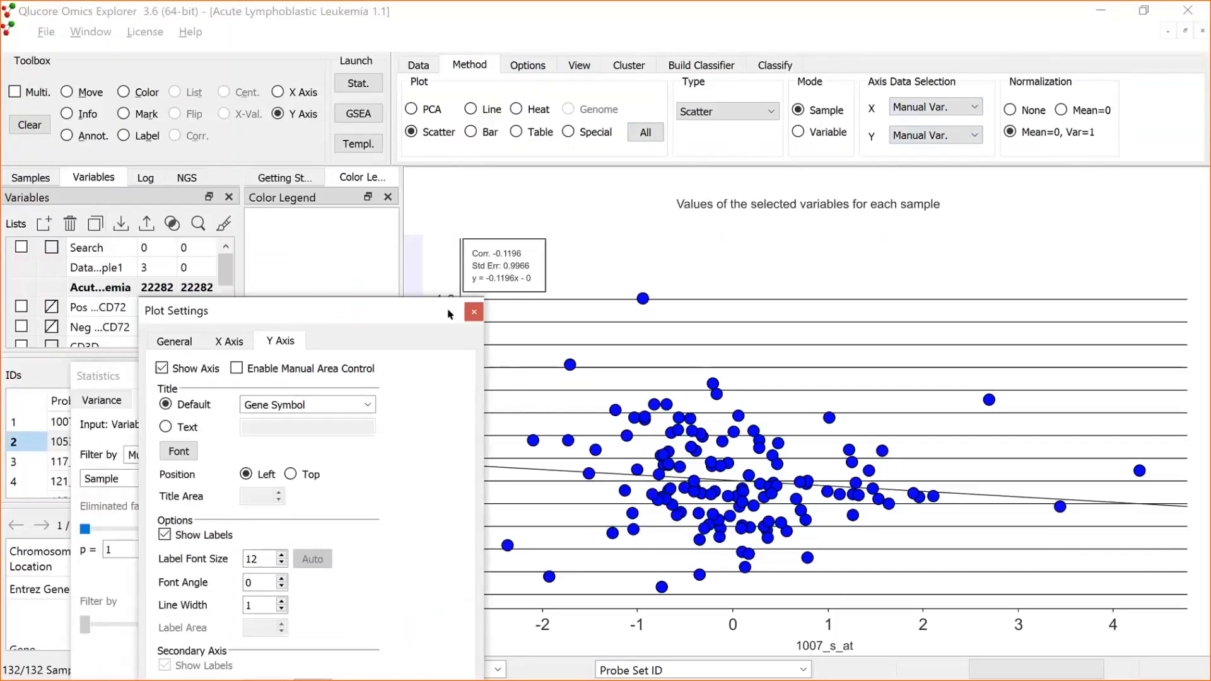
left_click(474, 311)
left_click(39, 179)
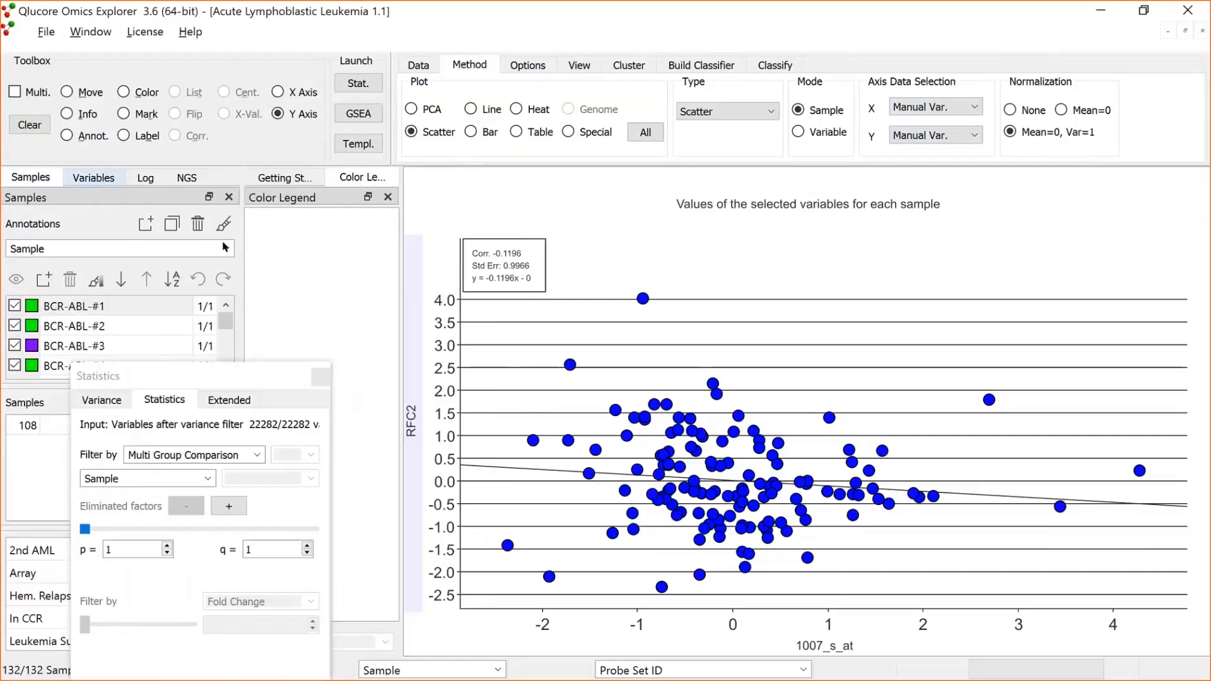
left_click(226, 248)
left_click(155, 319)
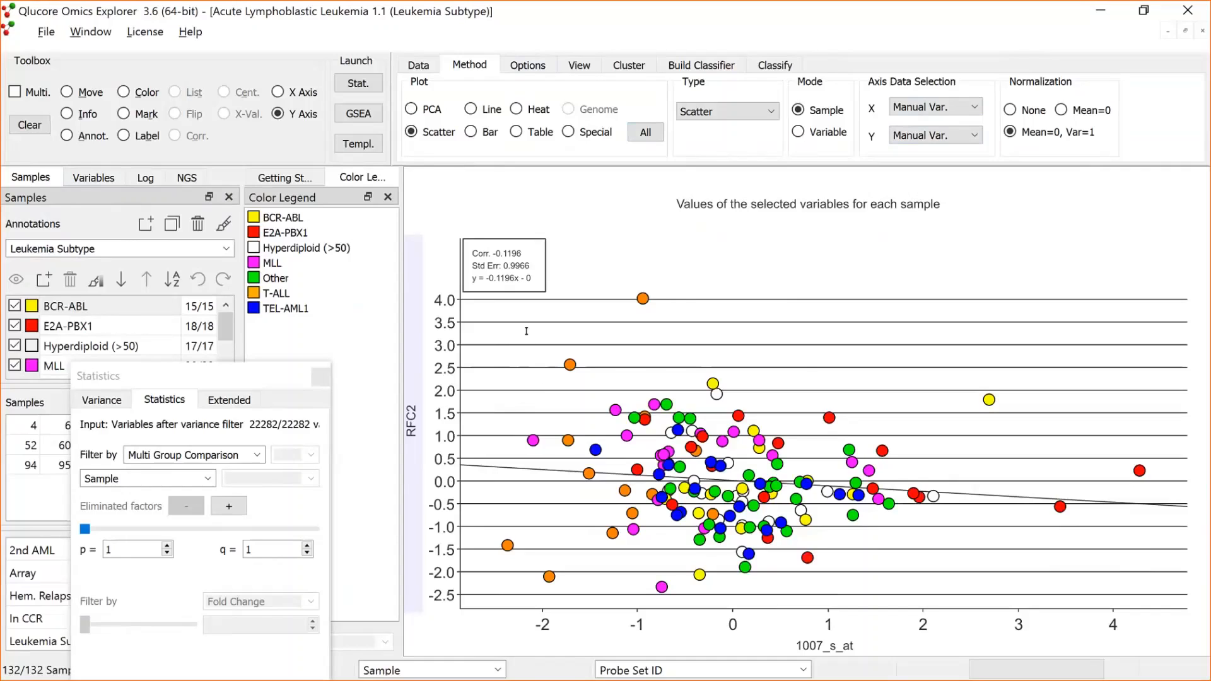
Switch to the PowerPoint slide show, advance to the Line plot slide, and return to Qlucore Omics Explorer
key("alt+Tab")
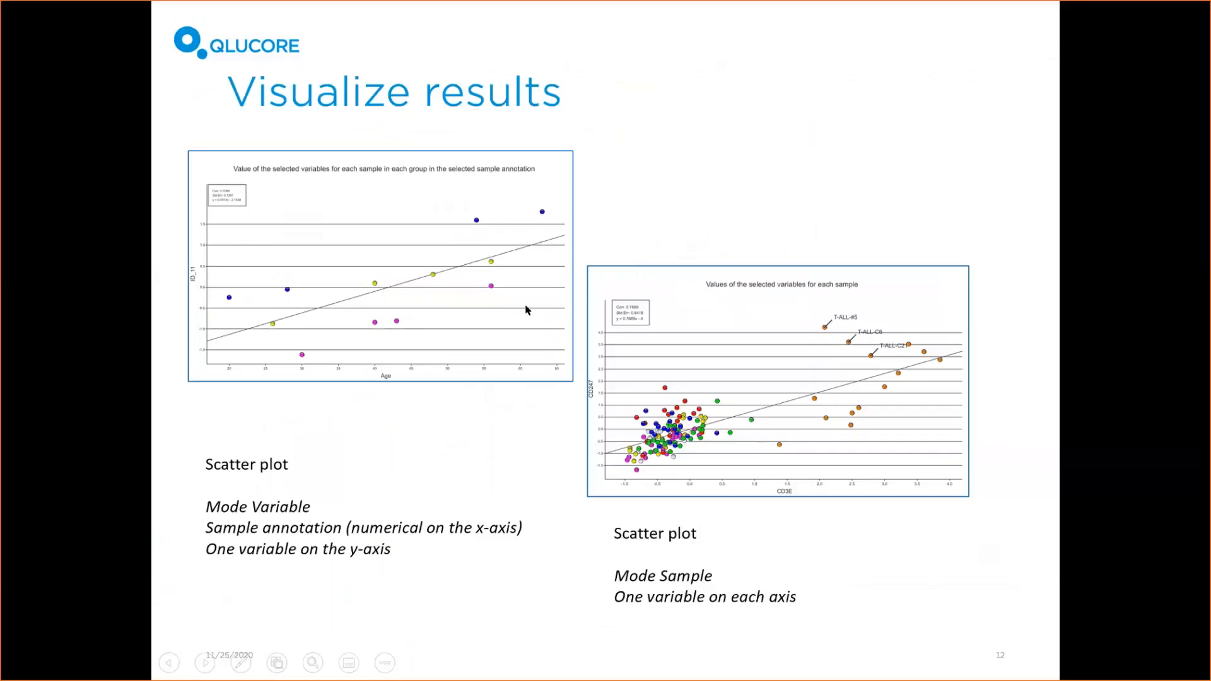
left_click(527, 310)
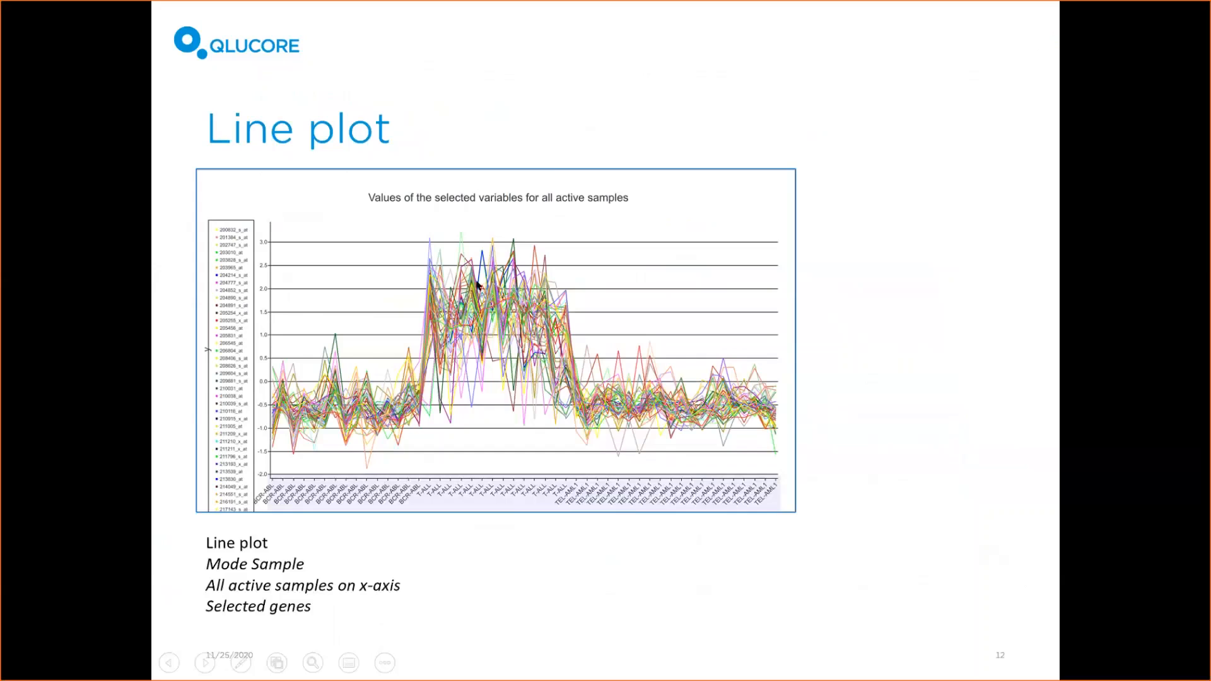
key("alt+Tab")
key("alt+Tab")
key("Tab")
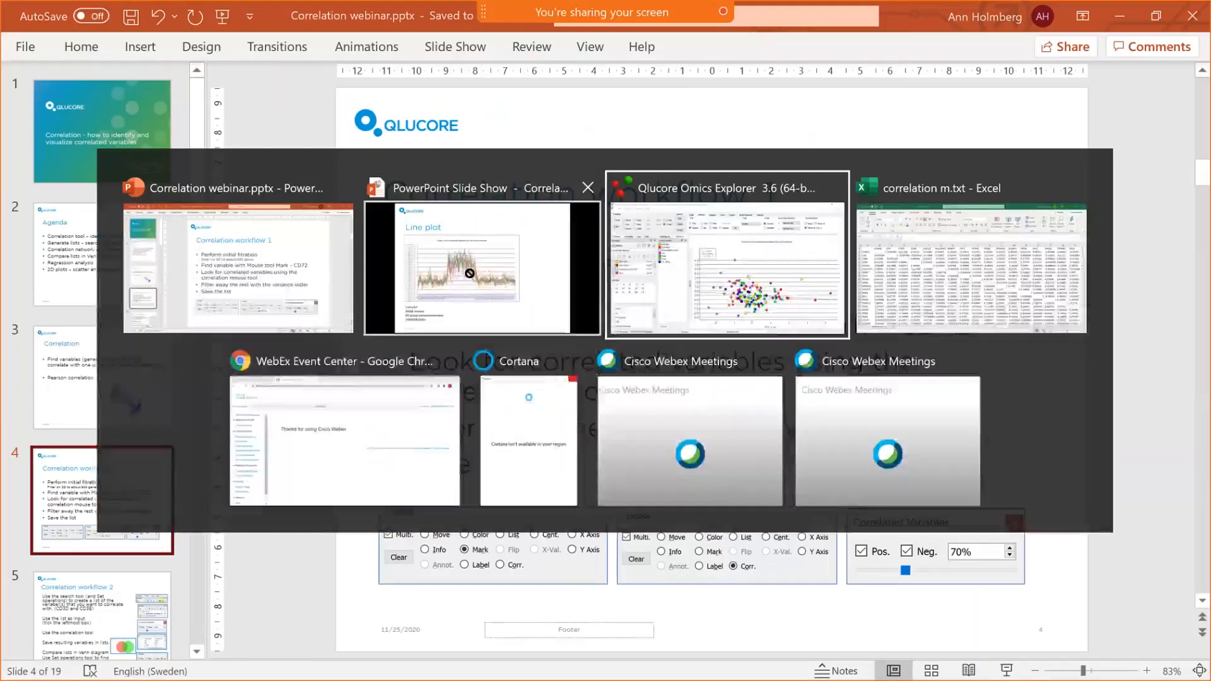
Create a line plot with the Y axis set to variables selected by the Y Axis tool and assign the Pos corr CD72 list
left_click(472, 111)
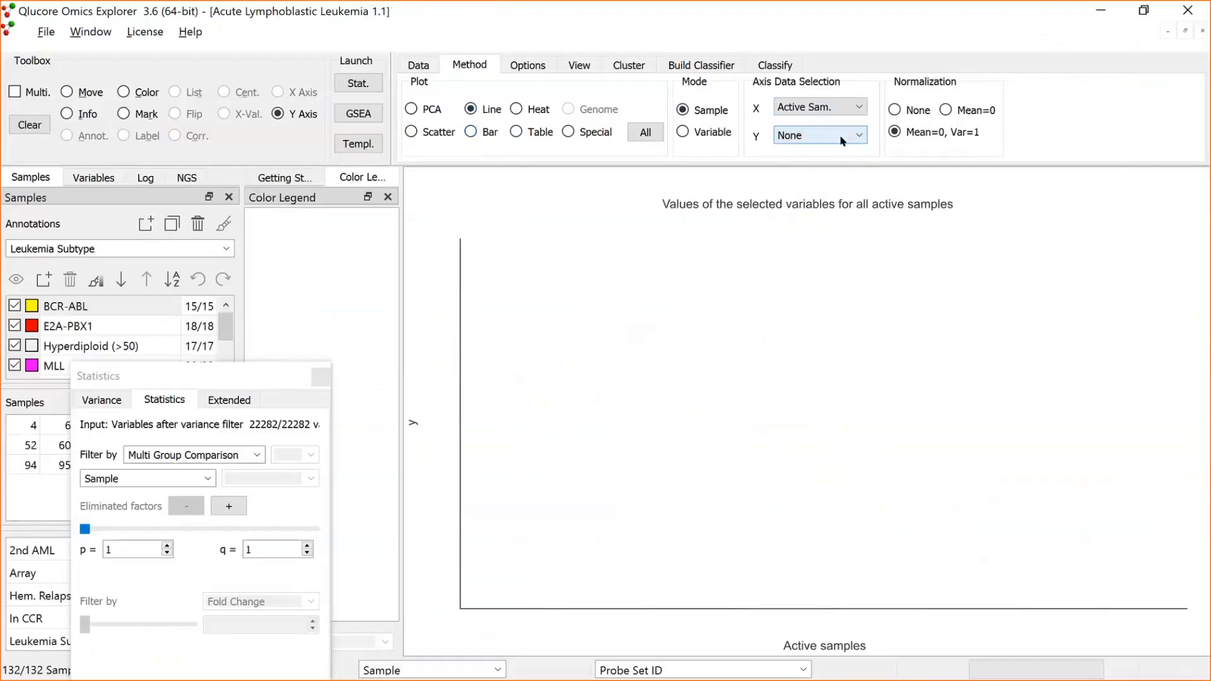
left_click(860, 136)
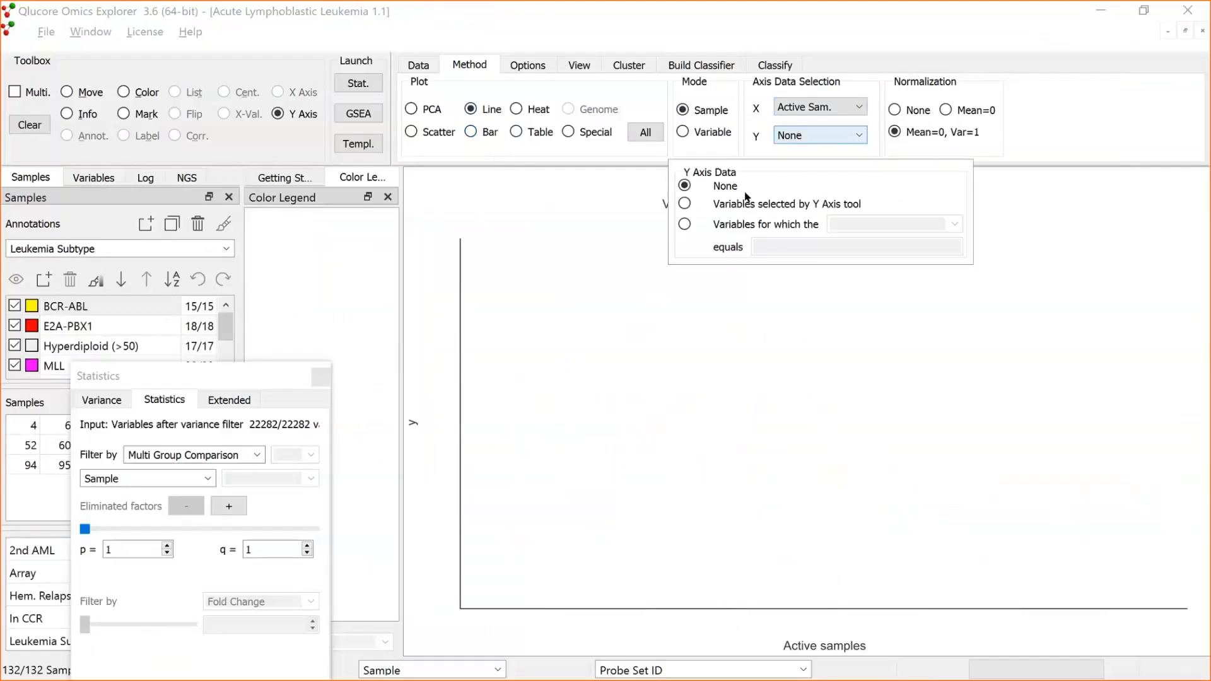
left_click(746, 202)
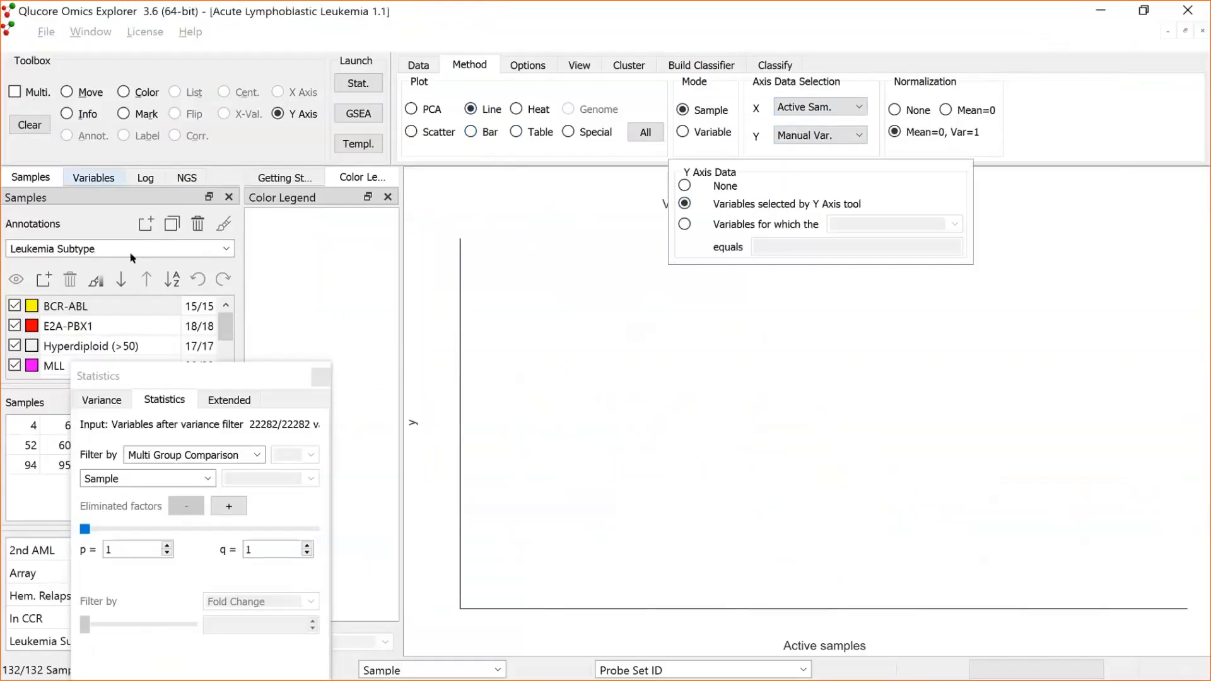
left_click(95, 177)
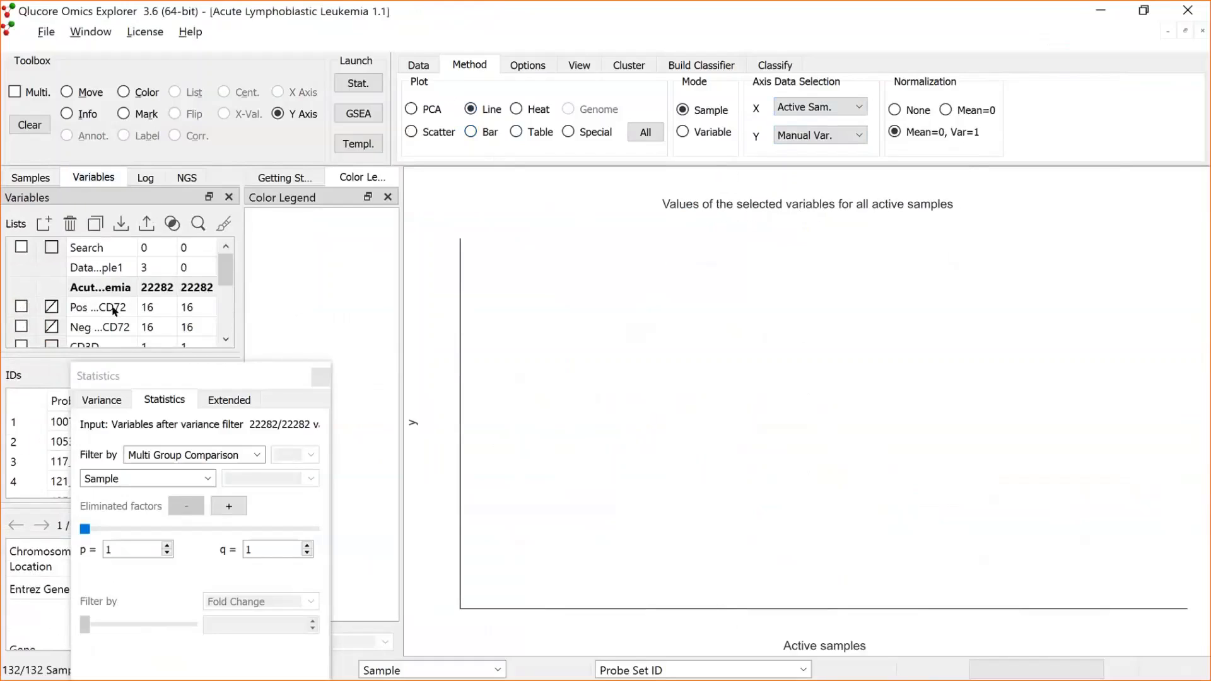
left_click(116, 309)
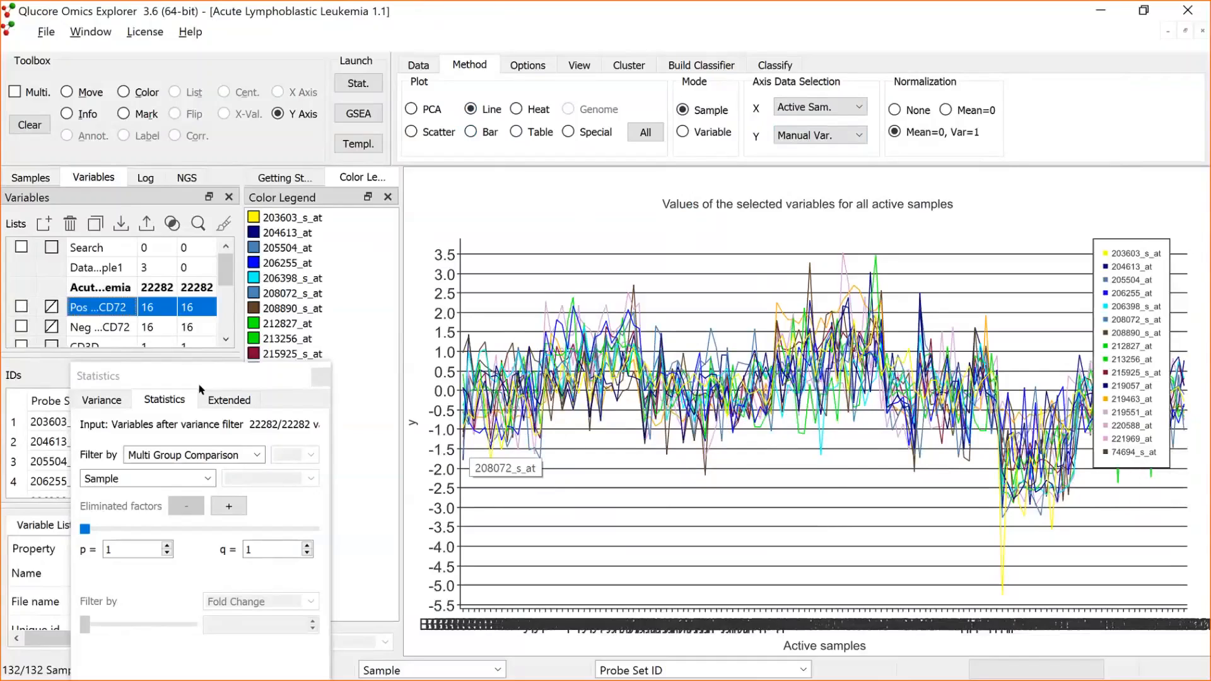
Plot the negatively correlated CD72 list on the line plot's Y axis and move the Statistics window clear of the plot
left_click_drag(210, 377, 405, 492)
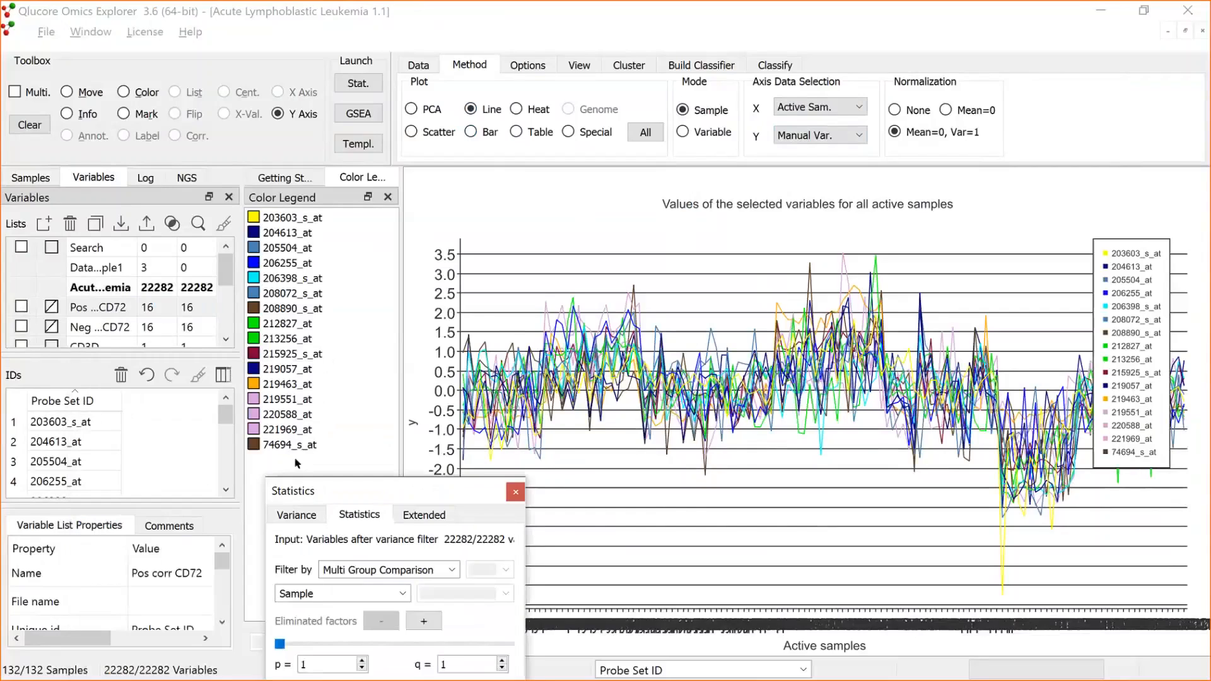
left_click(93, 326)
left_click(94, 327)
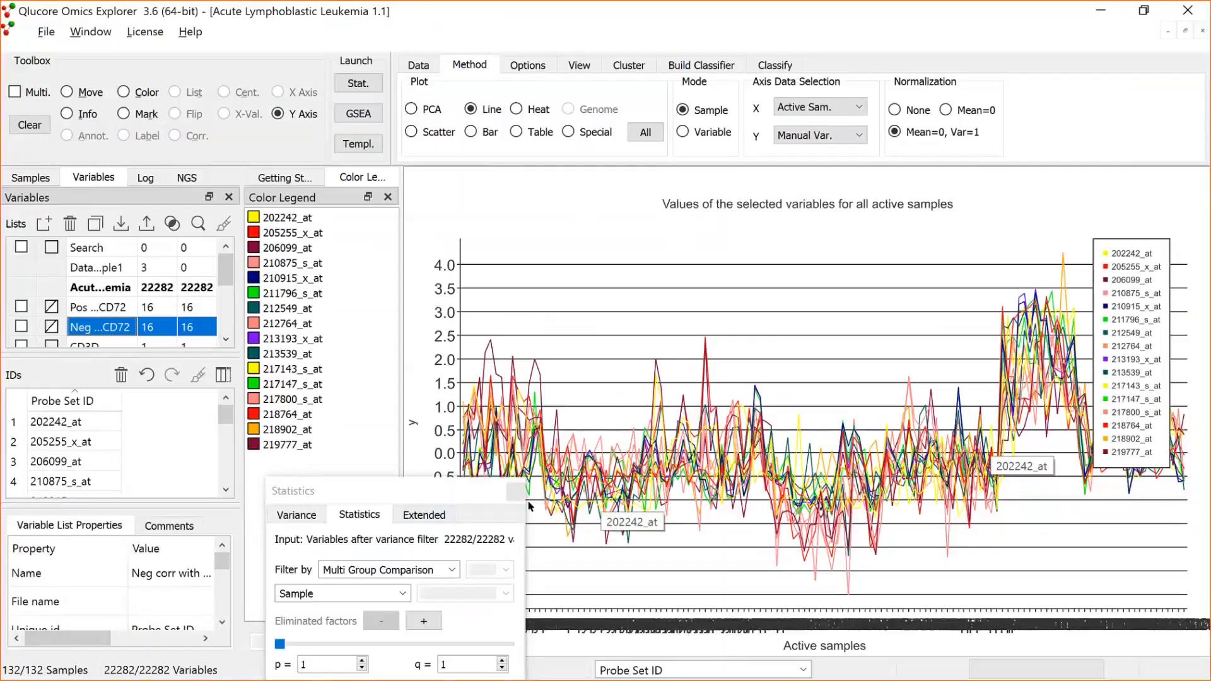
left_click(331, 509)
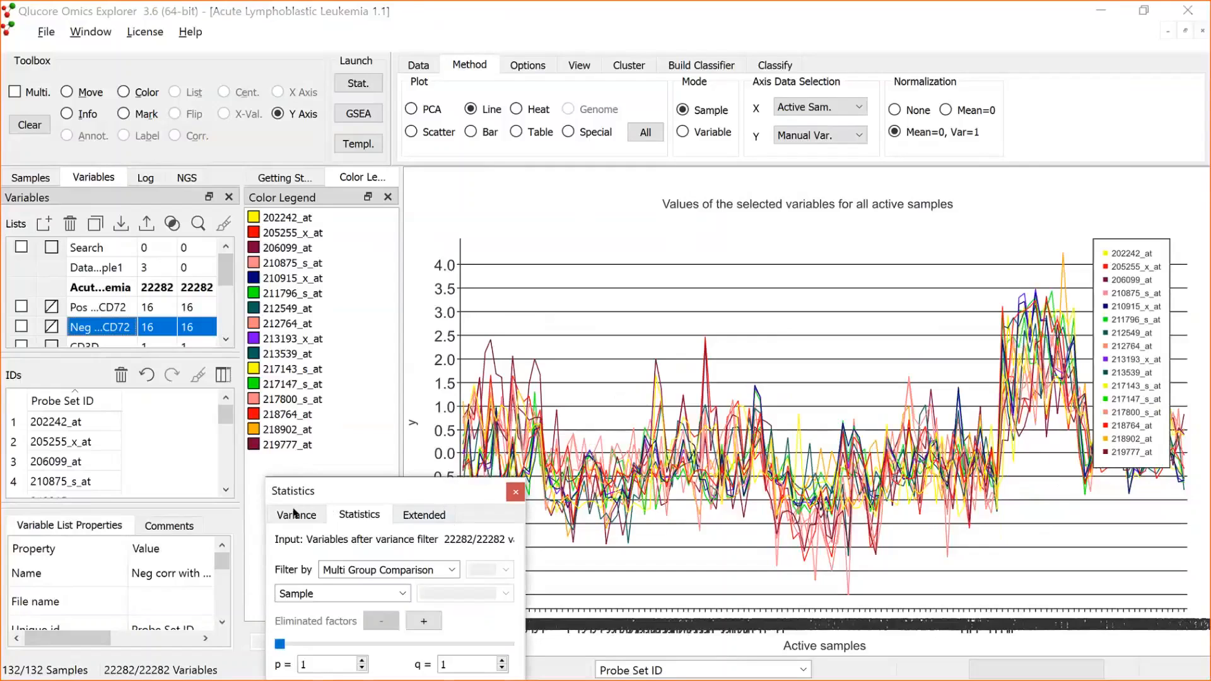
left_click_drag(331, 491, 165, 522)
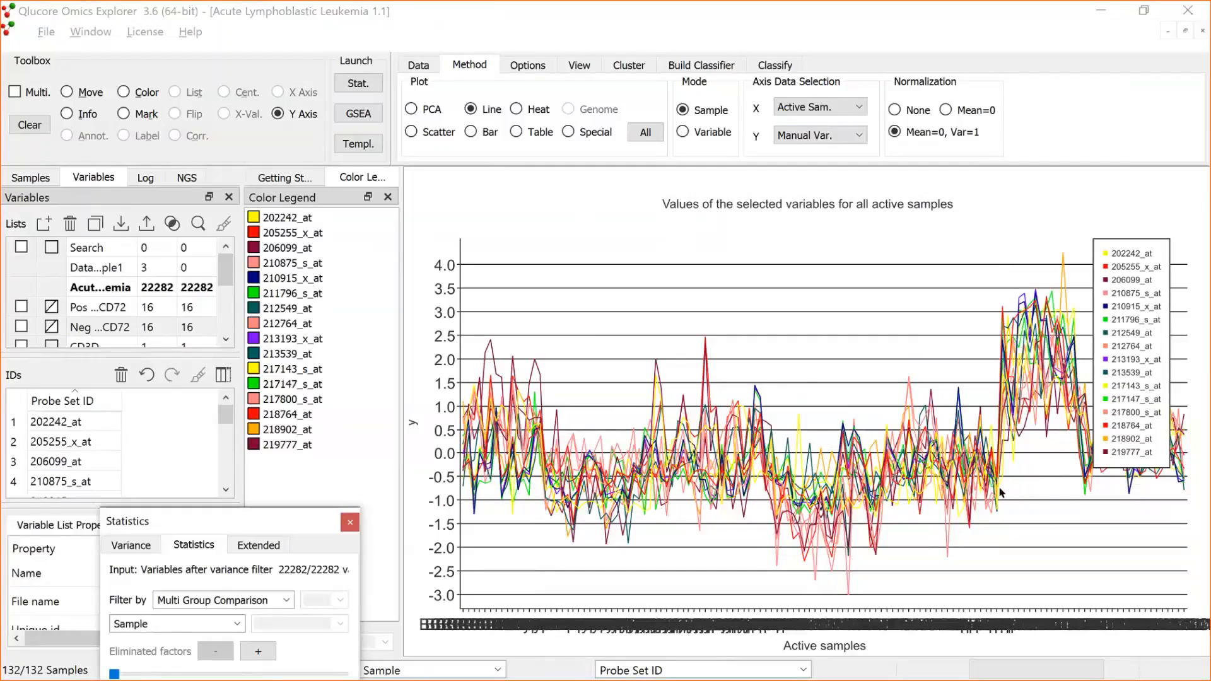
key("alt+Tab")
key("alt+Tab")
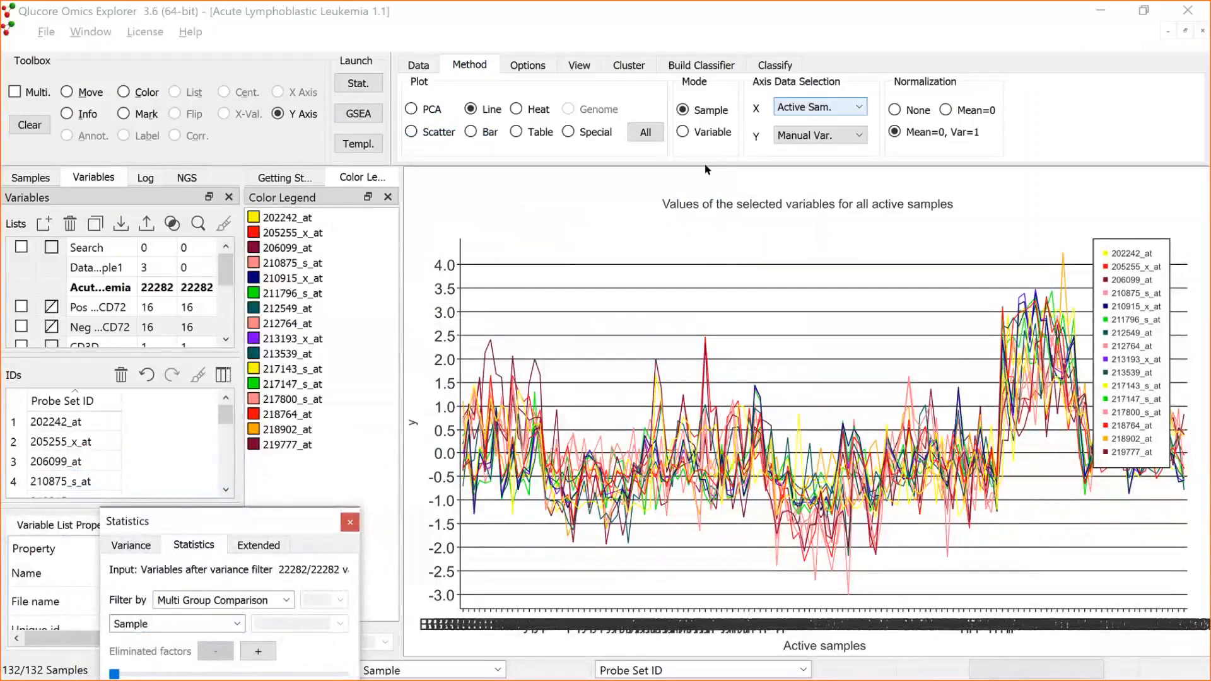
left_click(850, 108)
left_click(845, 114)
left_click(844, 115)
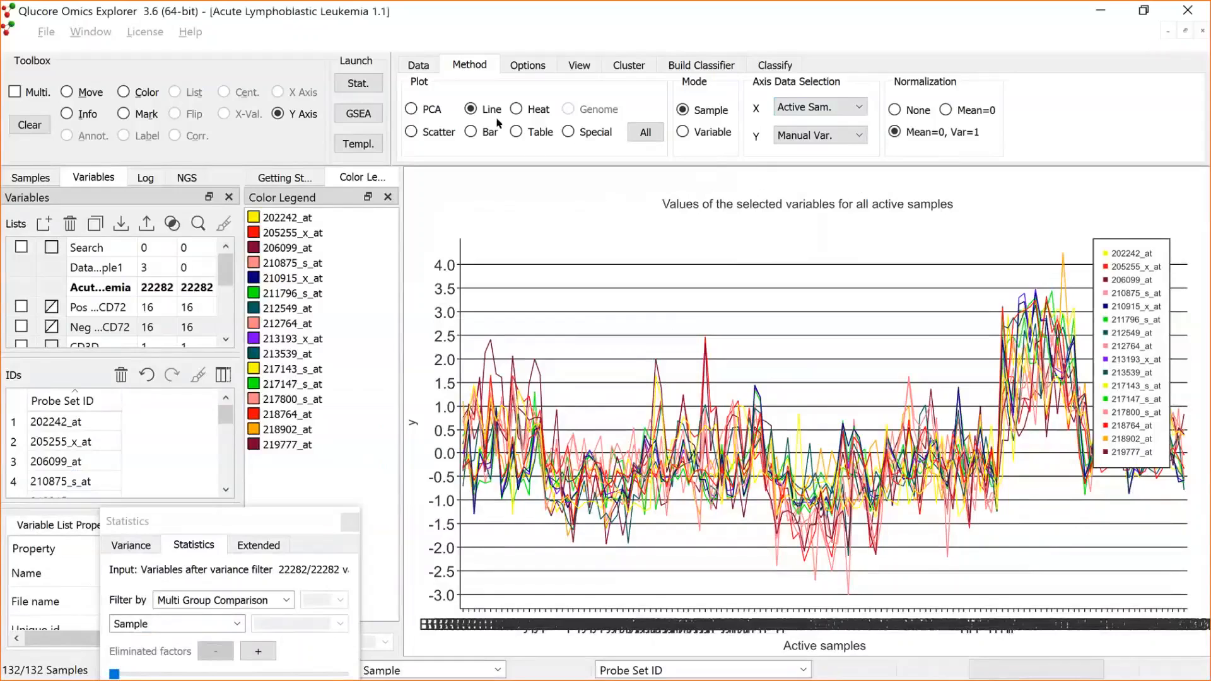
Change the plot to Scatter Sample and set its X axis to the Leukemia Subtype sample annotation
left_click(649, 134)
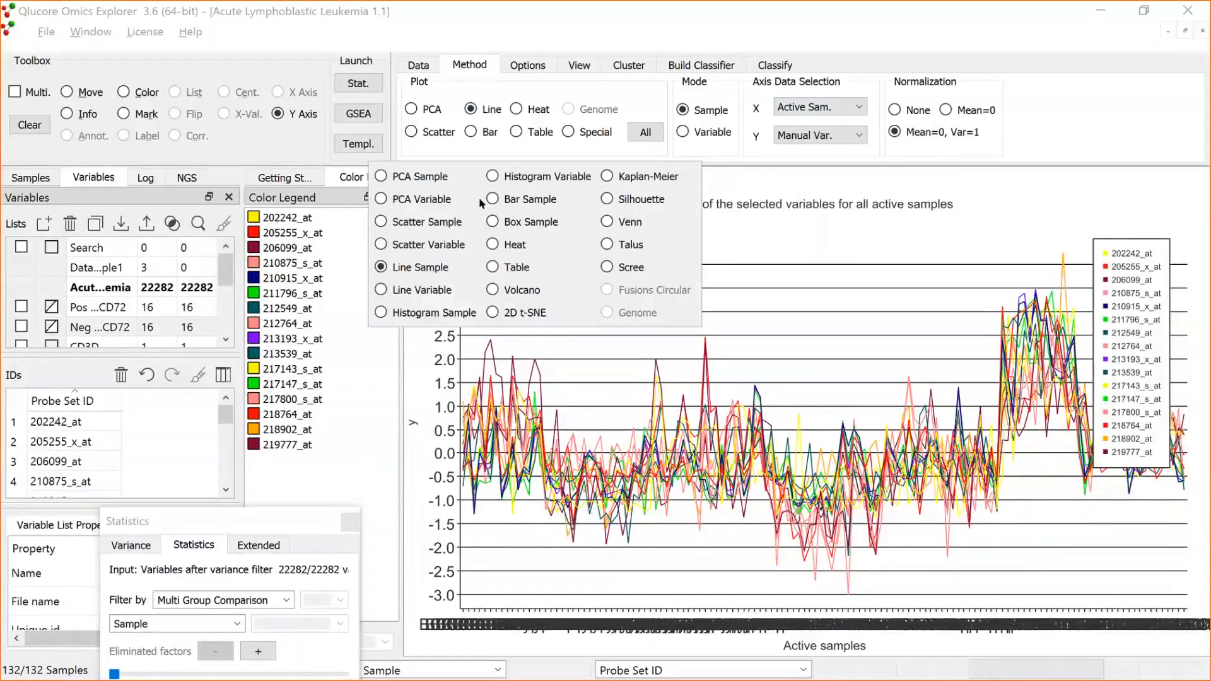
left_click(381, 222)
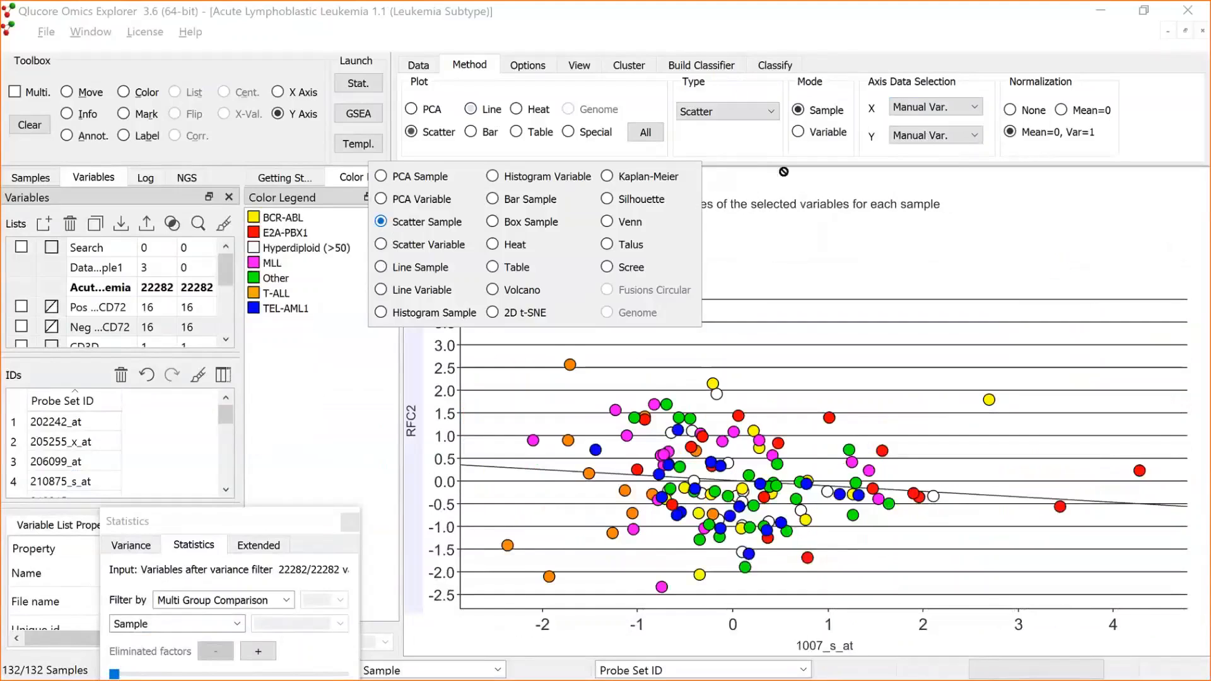
left_click(960, 115)
left_click(828, 269)
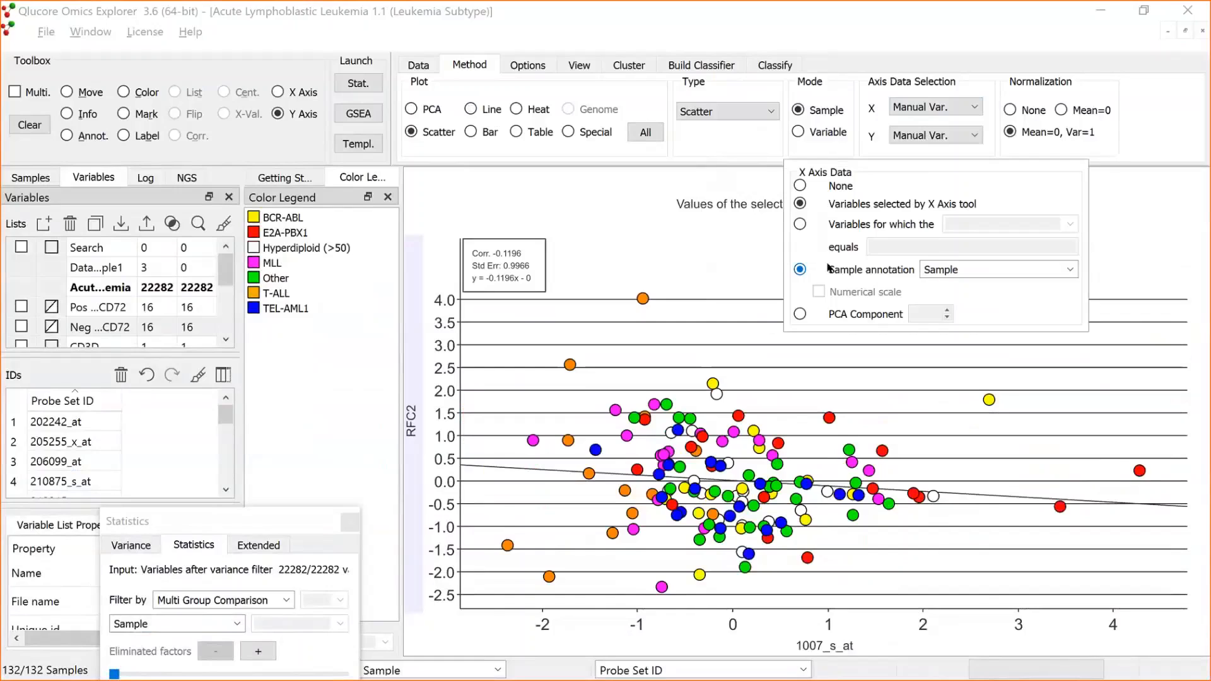
left_click(1070, 269)
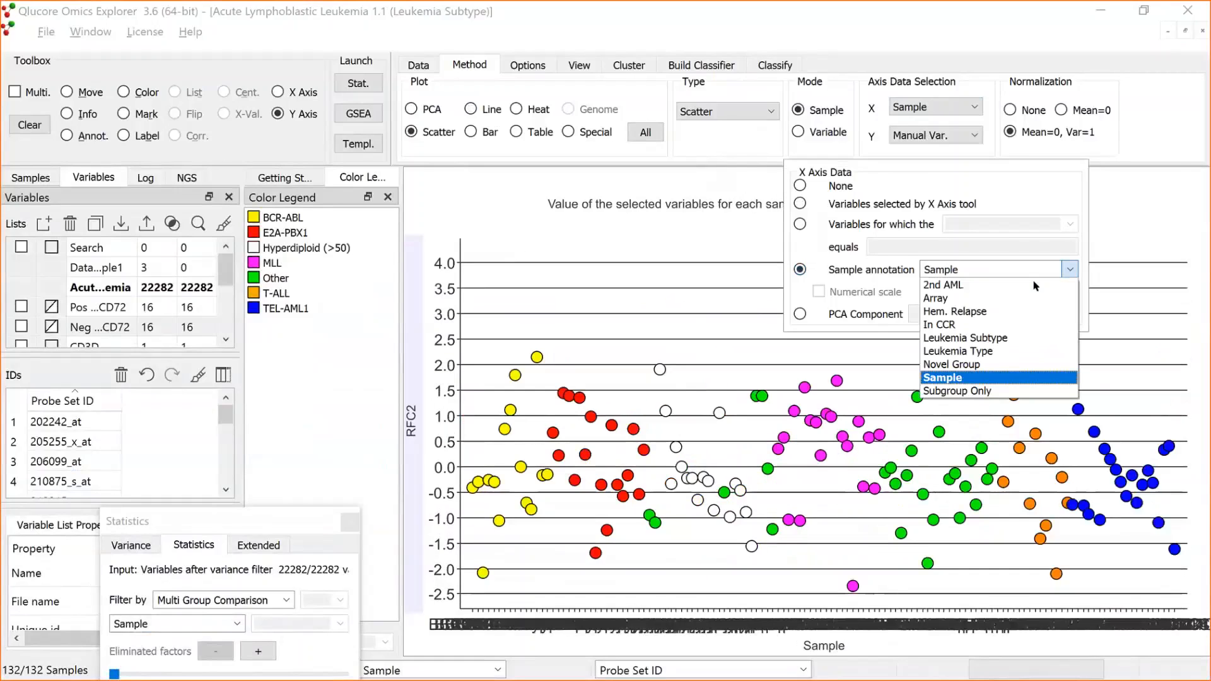
left_click(993, 339)
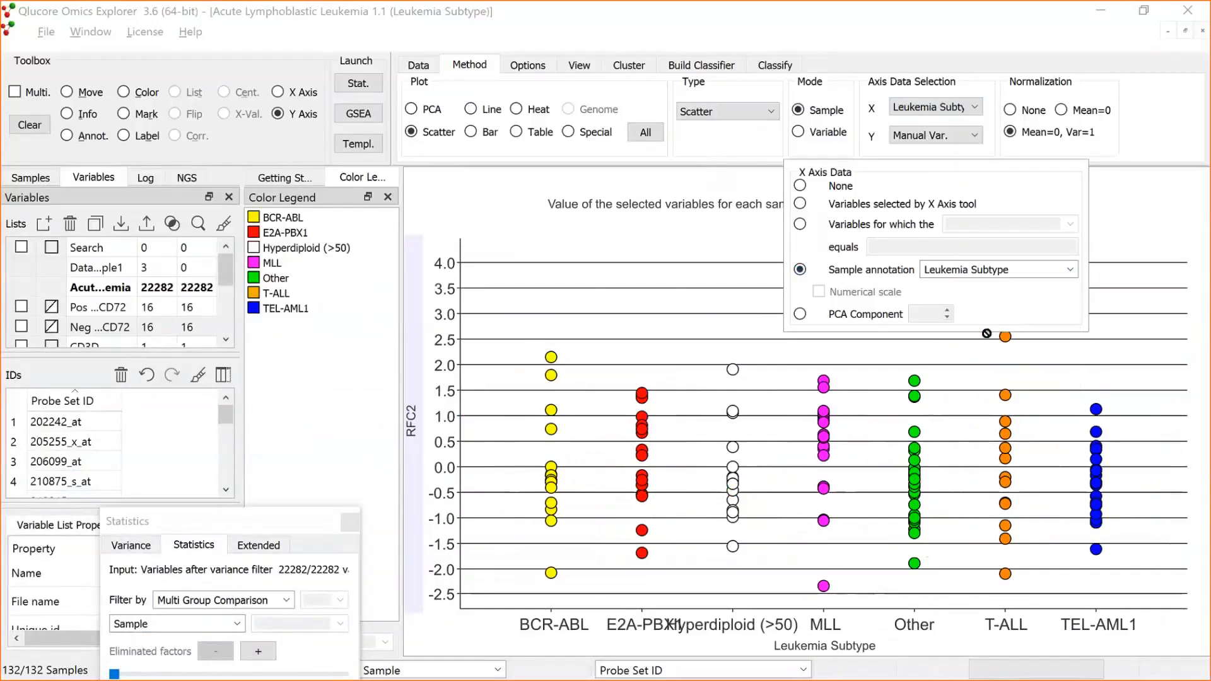
left_click(880, 377)
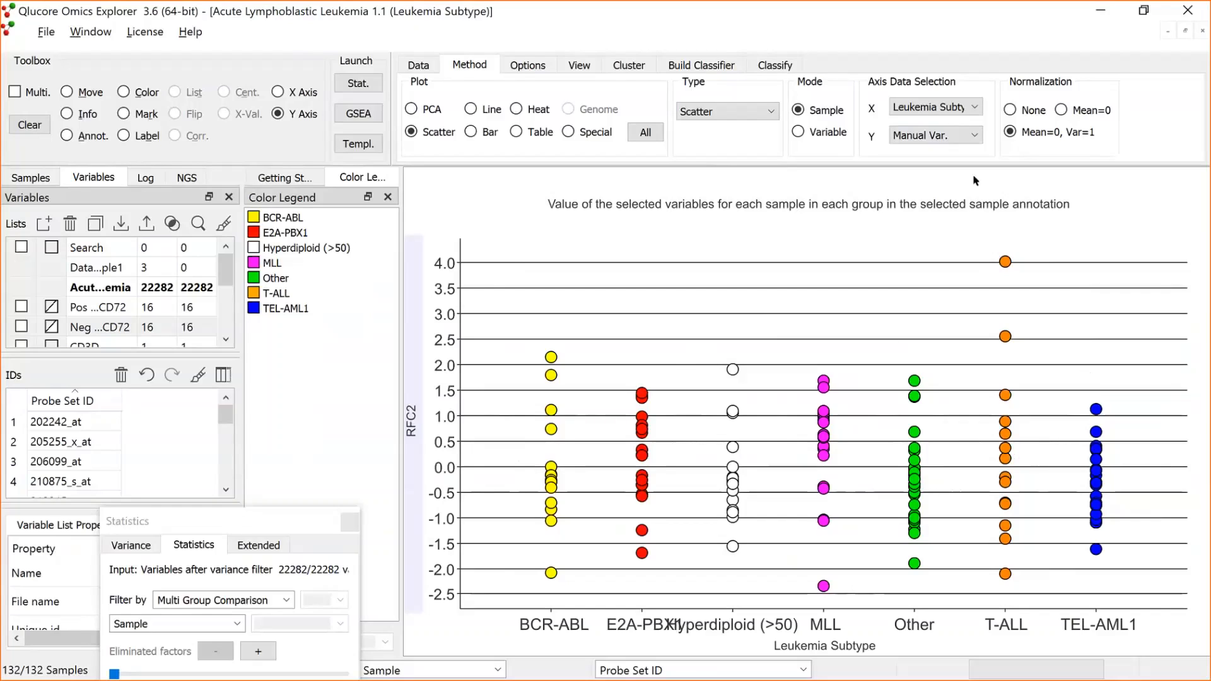
Set the scatter plot's X axis to PCA component 1 and its Y axis to PCA component 2
left_click(975, 110)
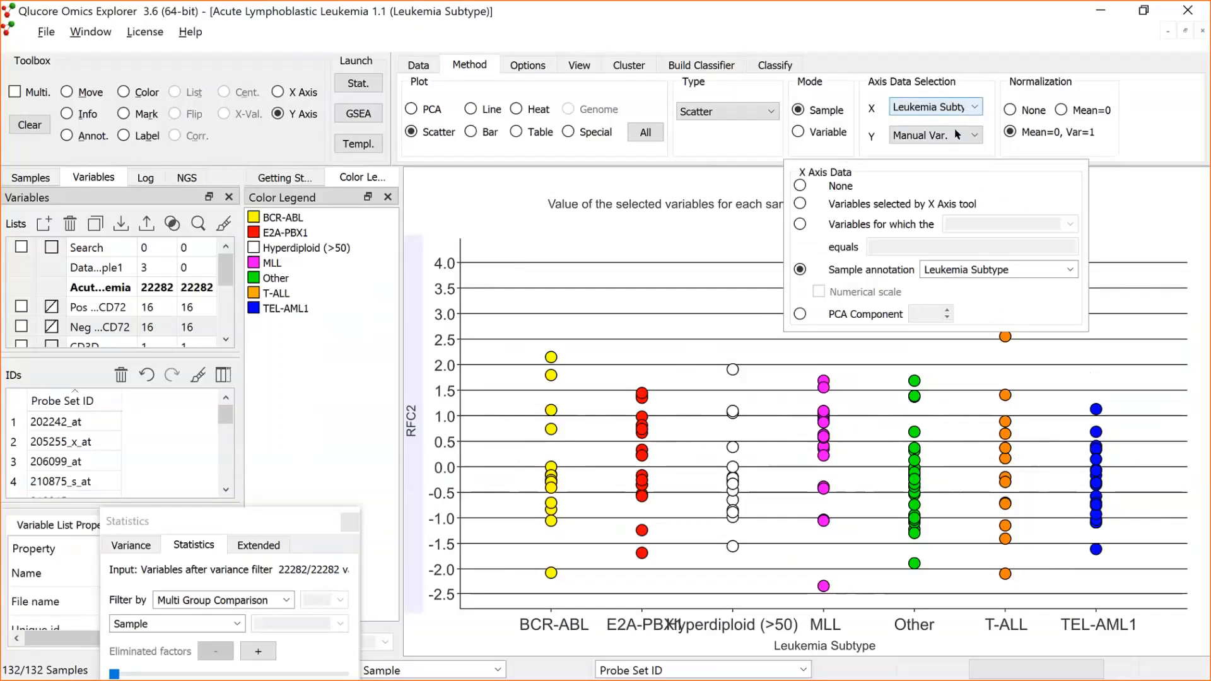
left_click(800, 314)
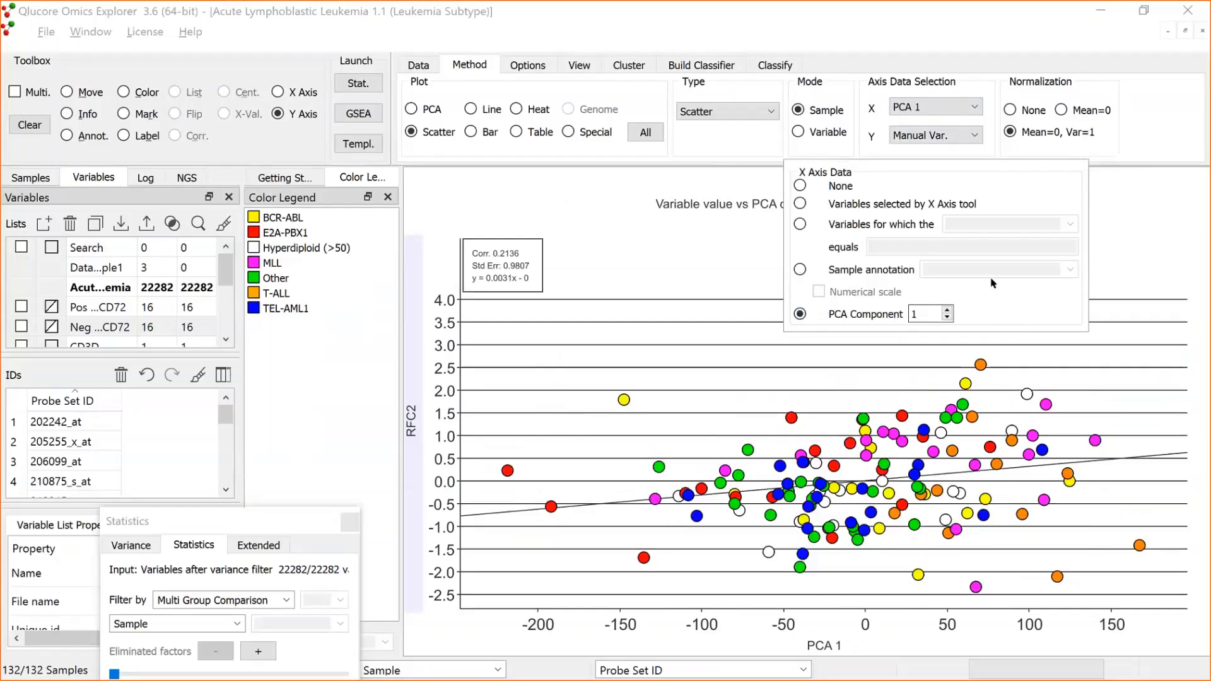
left_click(976, 134)
left_click(883, 315)
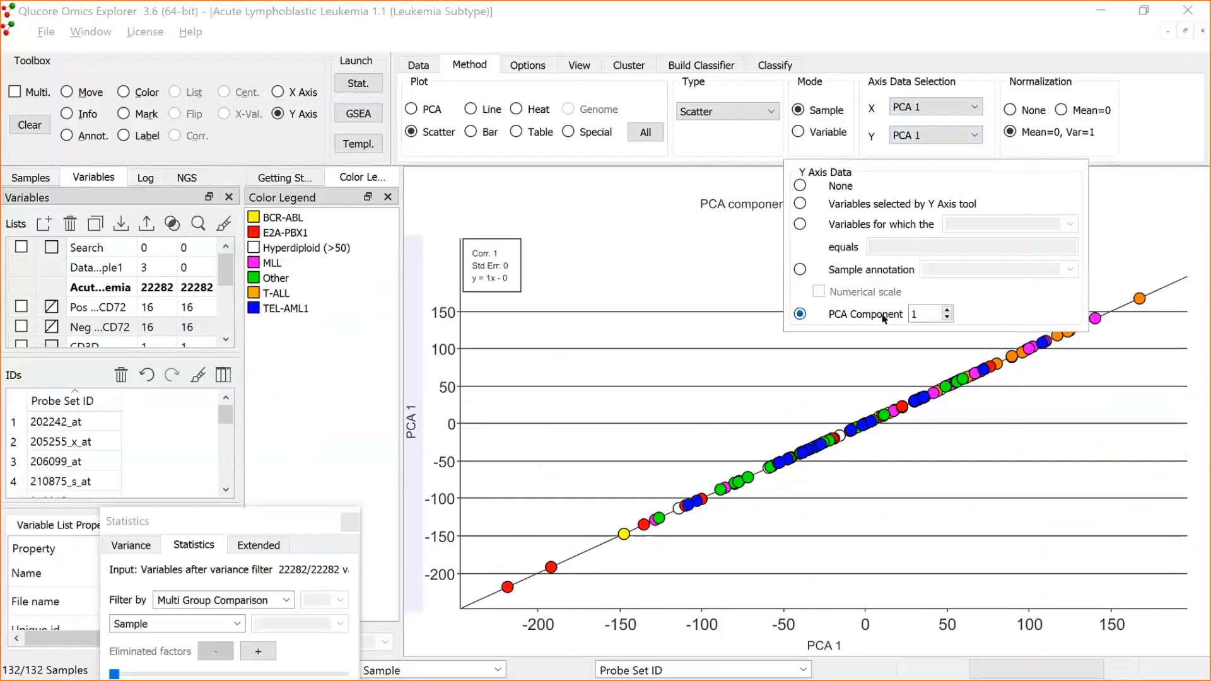
left_click(947, 310)
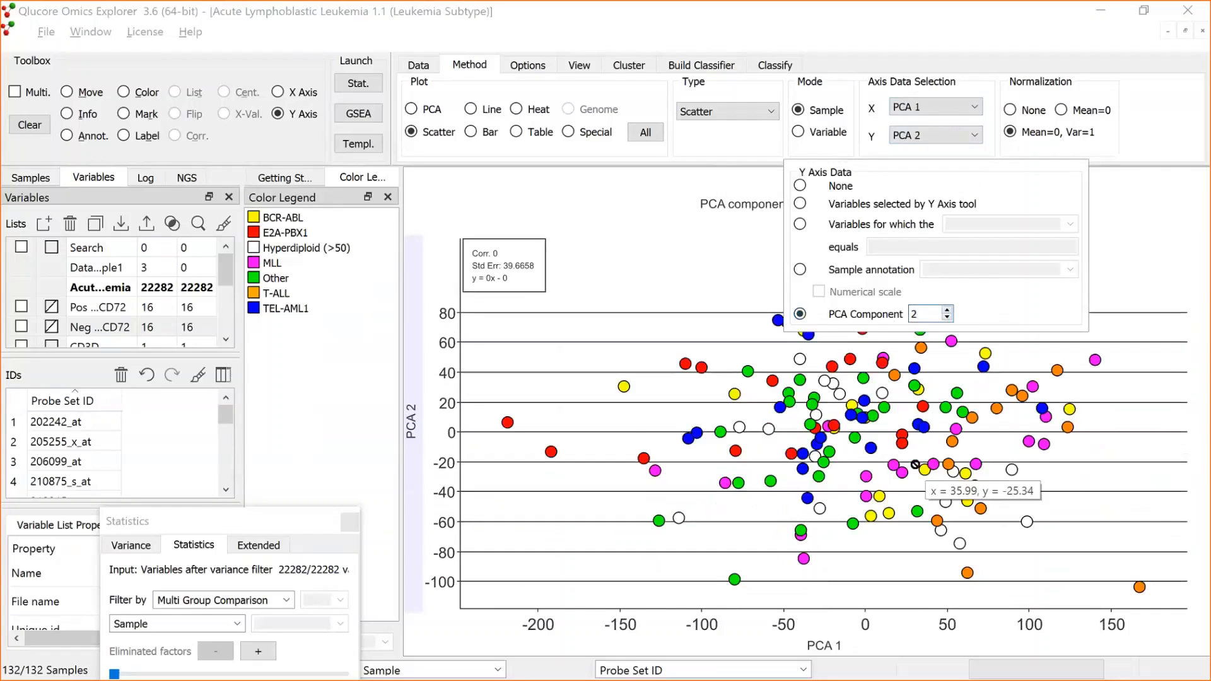
left_click(874, 528)
Filter the variables by standard deviation with a variance threshold of 0.38
left_click(293, 518)
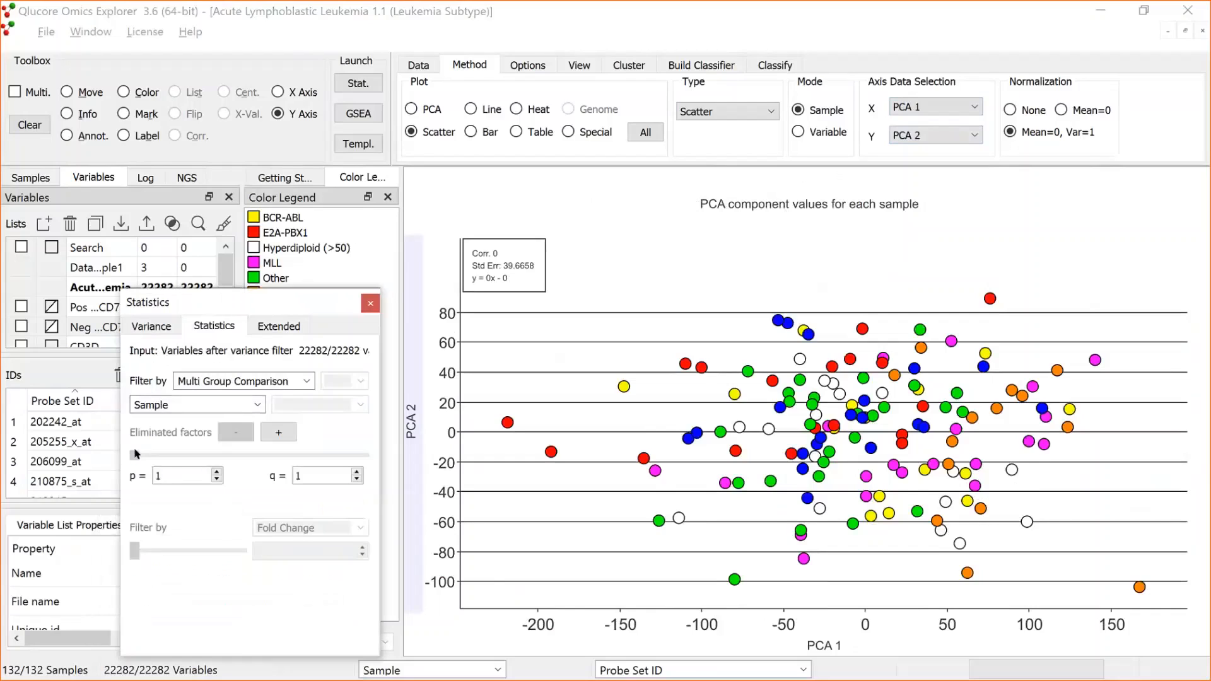
left_click(136, 453)
left_click(151, 326)
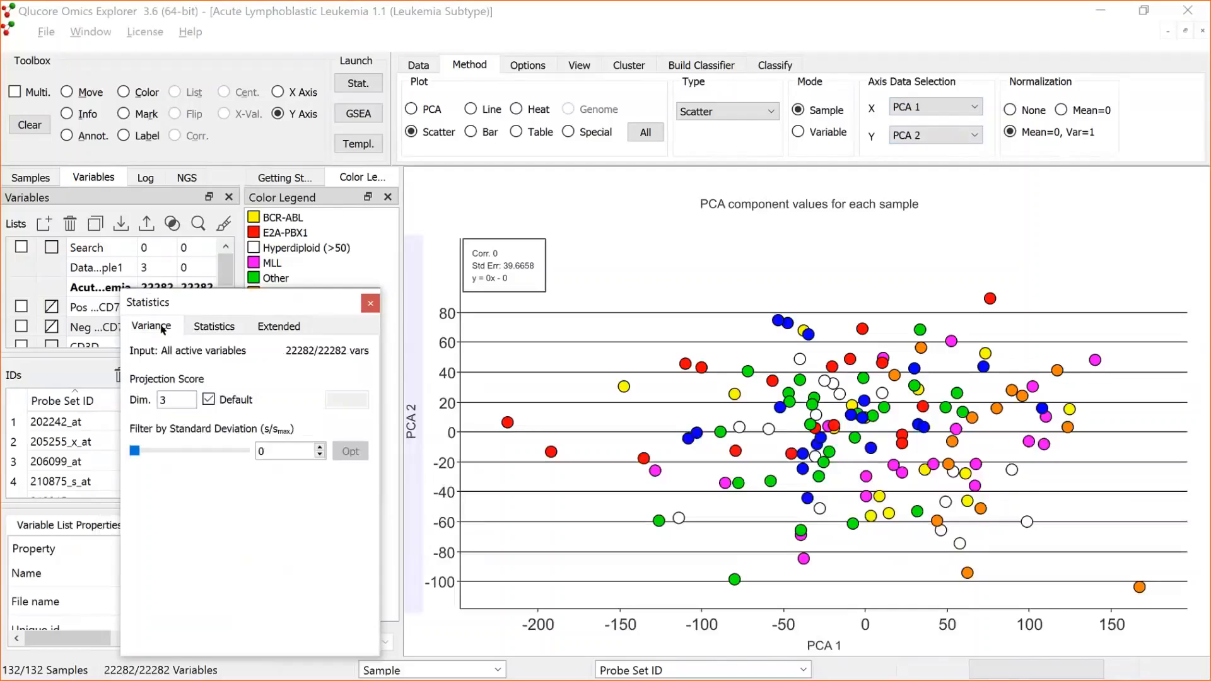
left_click_drag(135, 451, 227, 451)
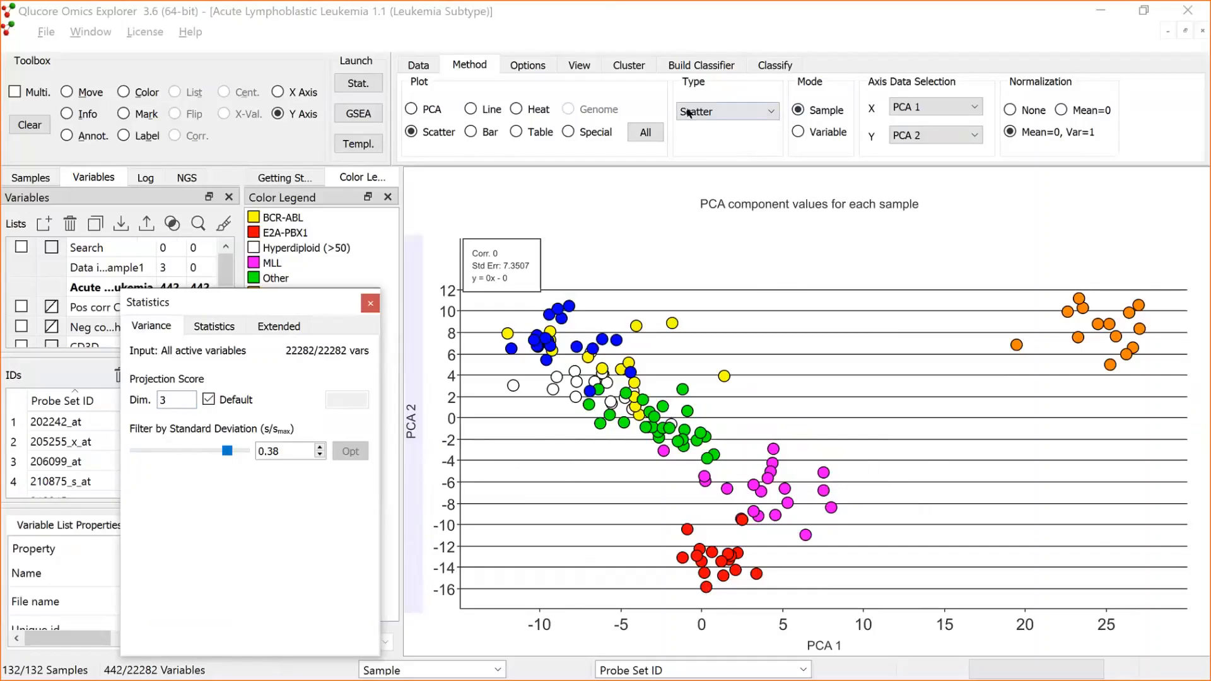
Switch the scatter plot to Variable mode and set its X axis to manually selected samples
left_click(799, 132)
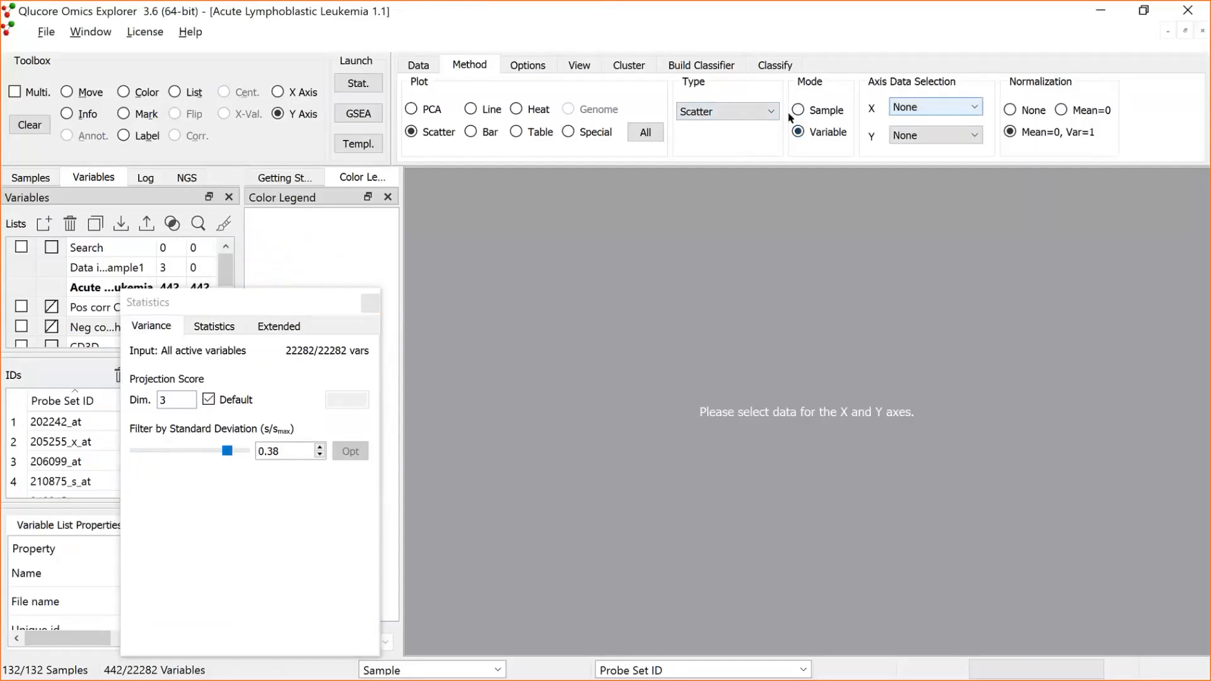
left_click(977, 108)
left_click(853, 203)
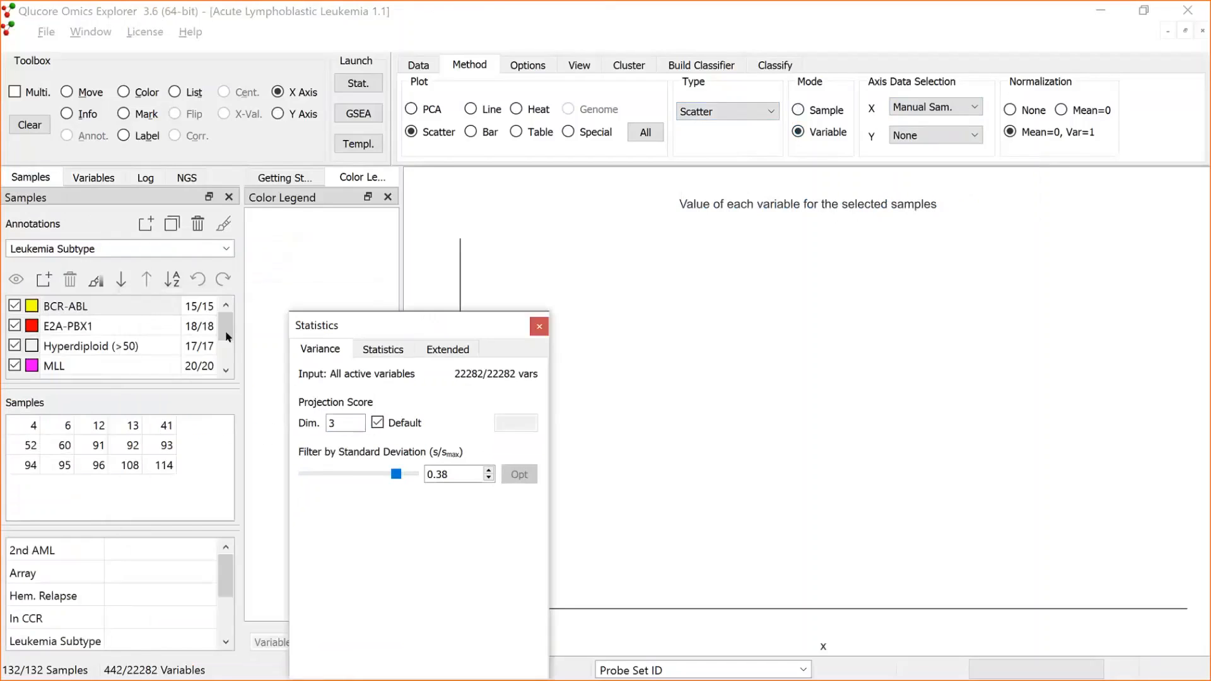
List the individual samples by the Sample annotation and assign sample E2A-PBX1-#9 to the scatter plot's X axis
left_click(226, 249)
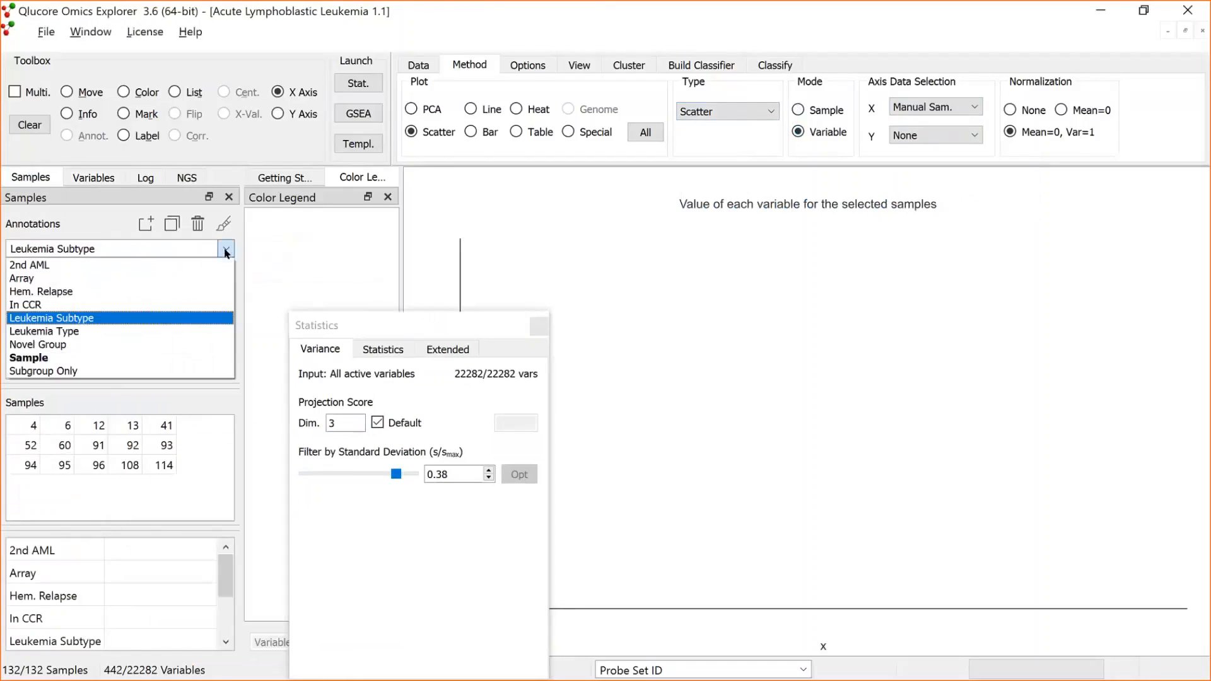
left_click(71, 356)
scroll(224, 350, "down", 10)
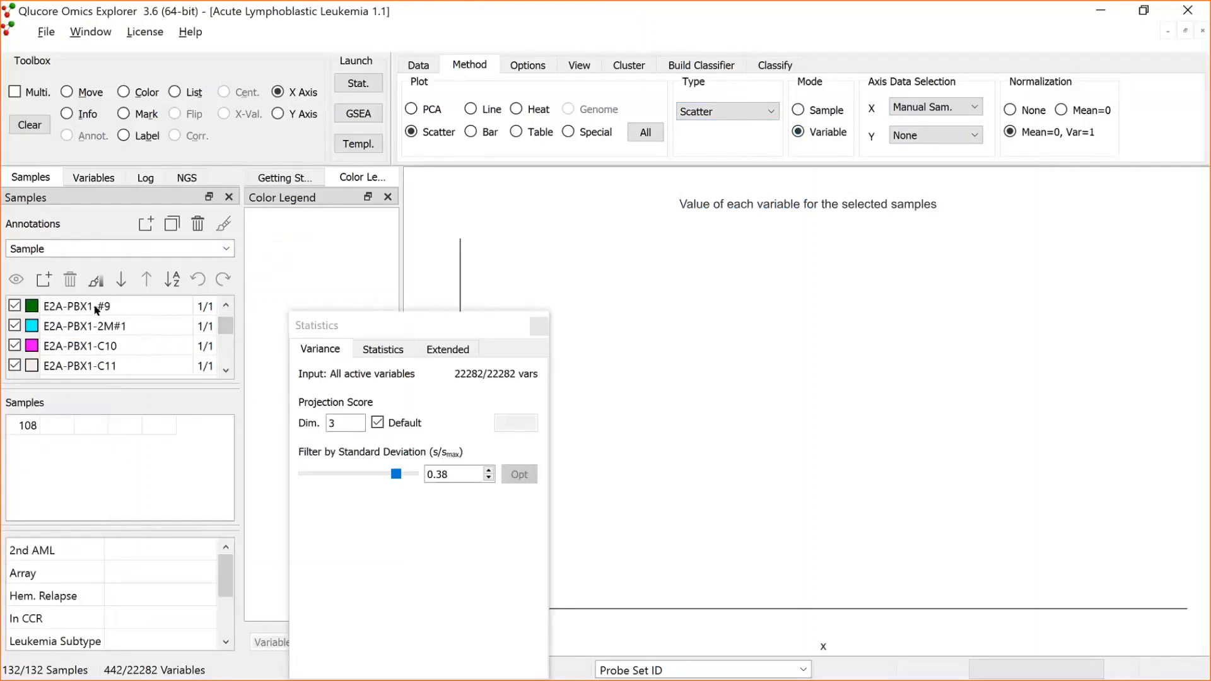
left_click_drag(97, 308, 570, 321)
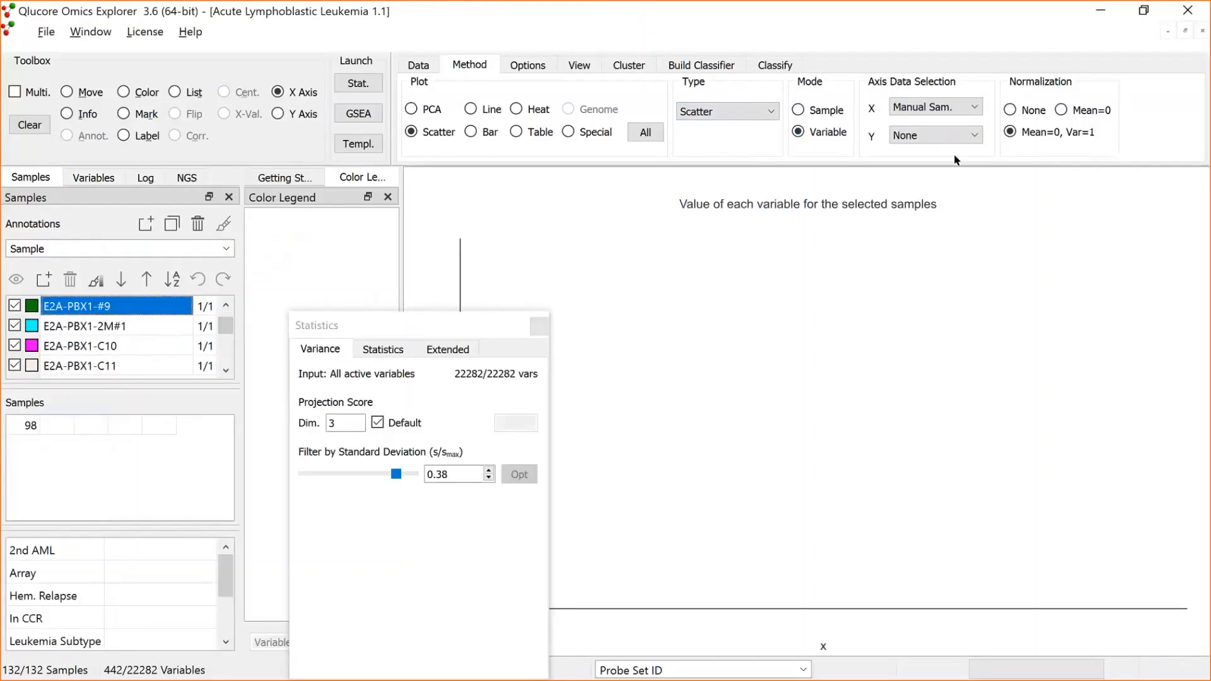
Set the scatter plot's Y axis to manually selected samples and assign sample E2A-PBX1-C10 to it
left_click(976, 136)
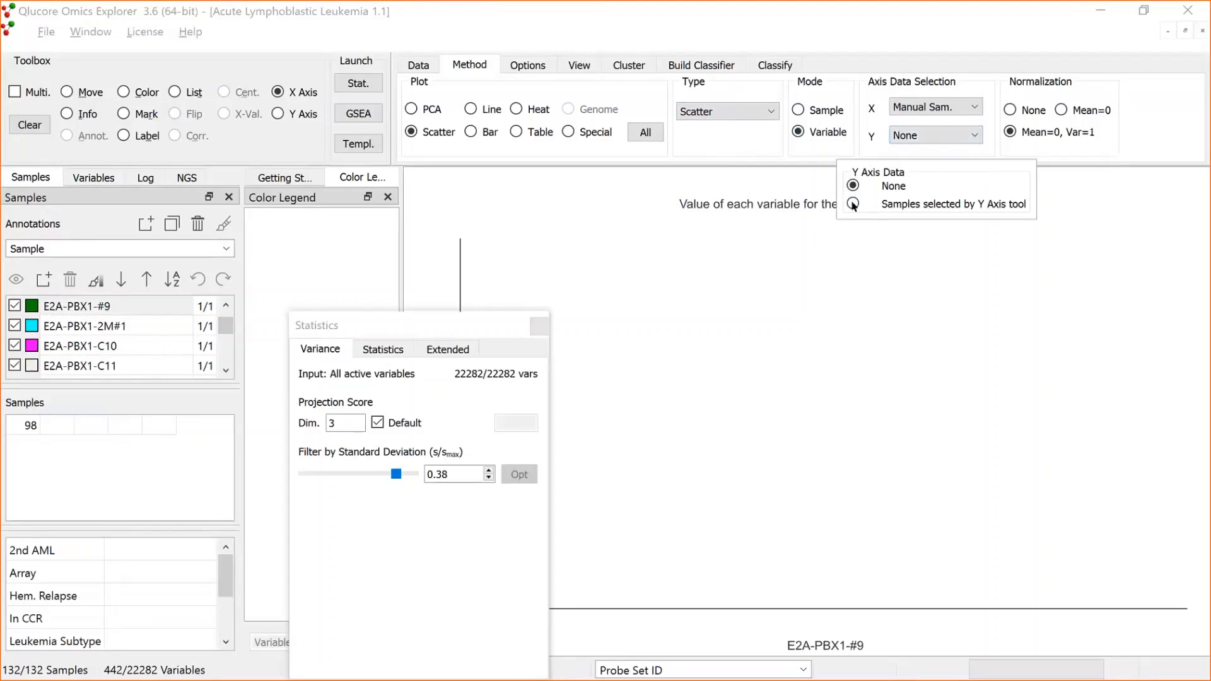
left_click(853, 203)
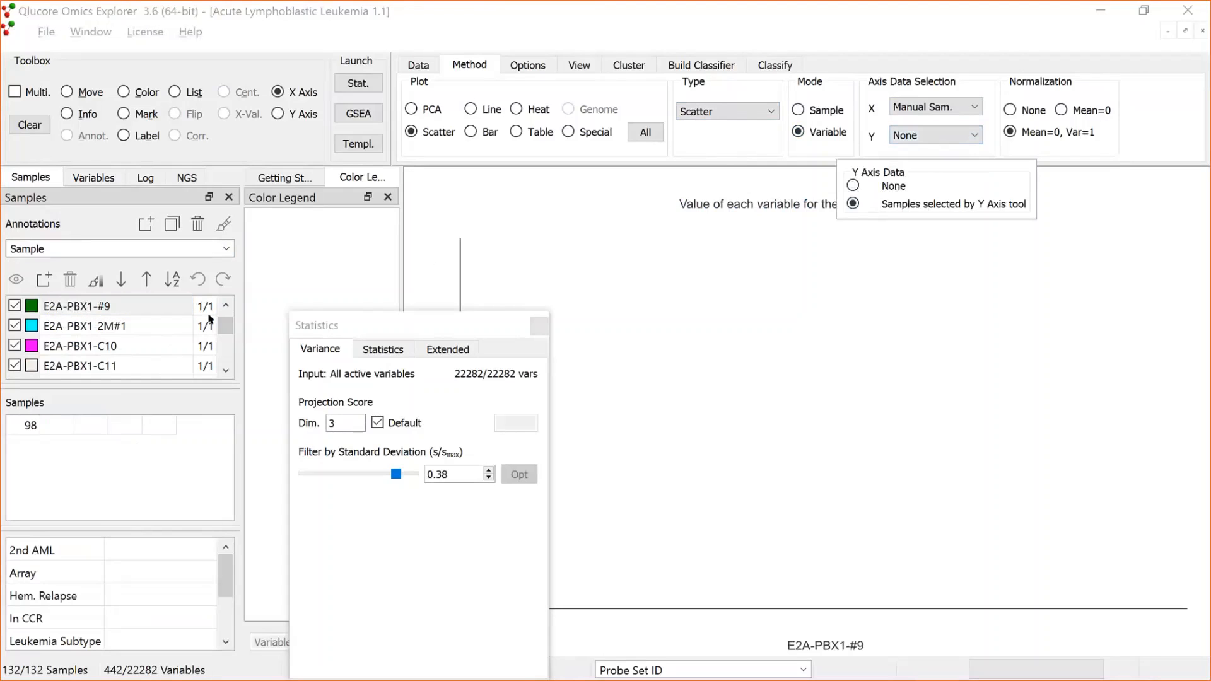
left_click(107, 345)
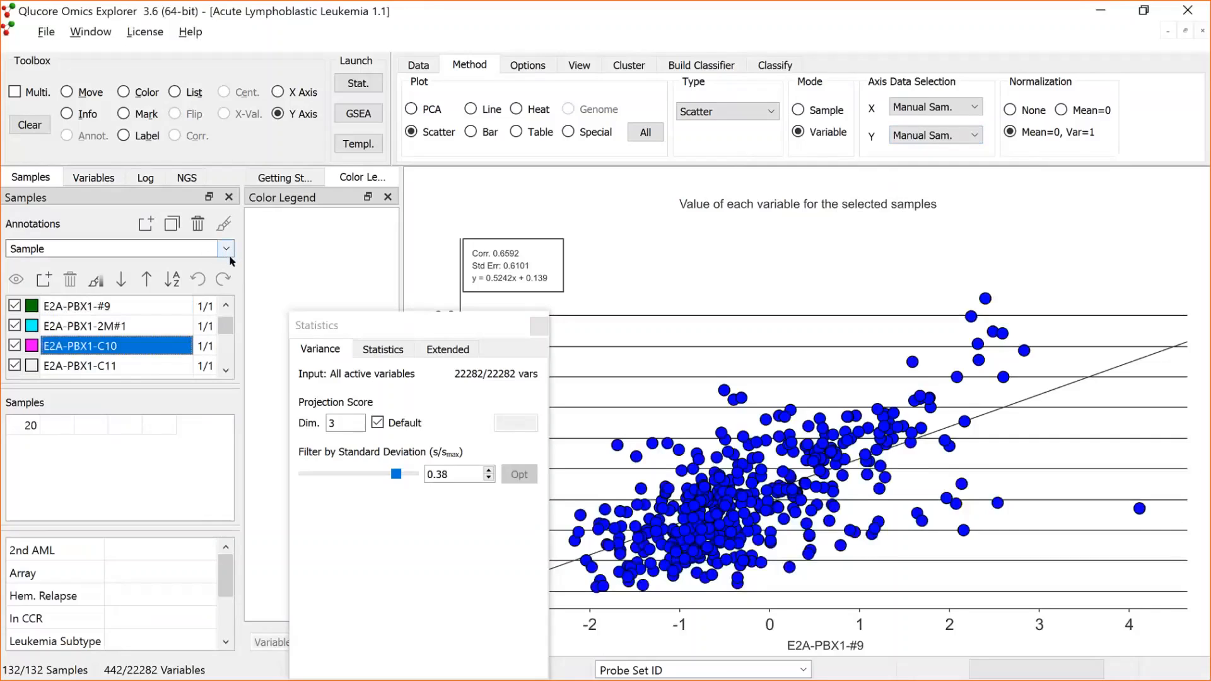
Move the Statistics window away from the scatter plot so it no longer covers the Y axis
left_click(448, 323)
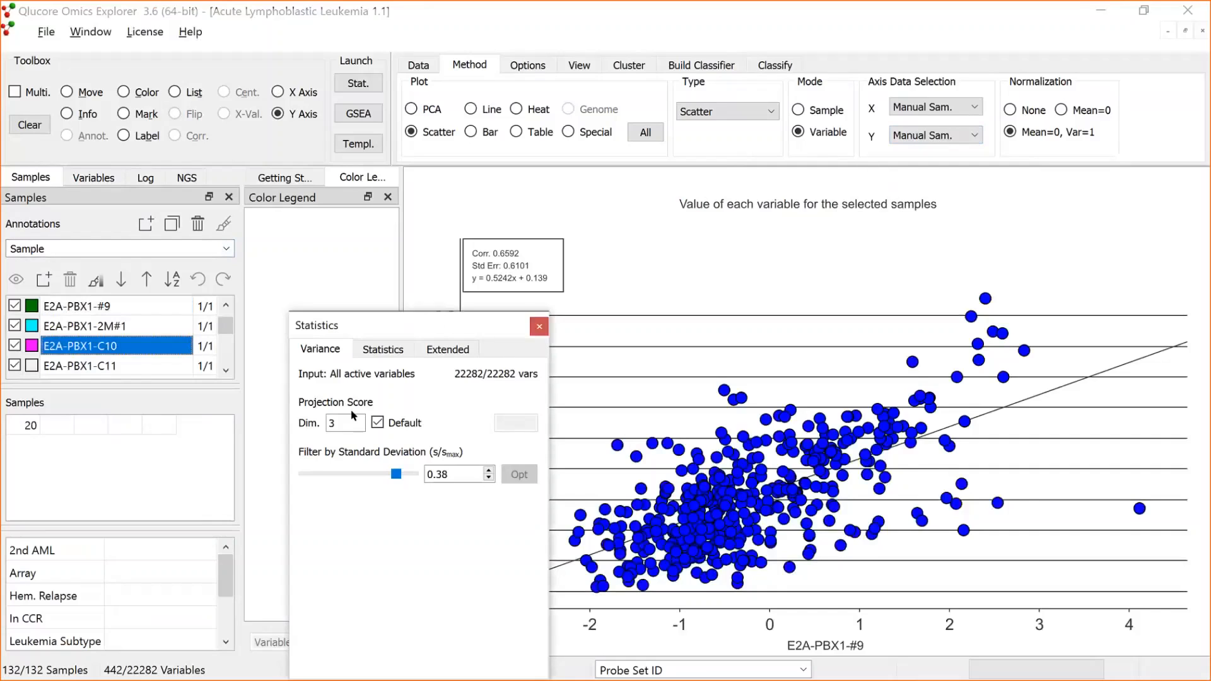
left_click_drag(449, 324, 341, 448)
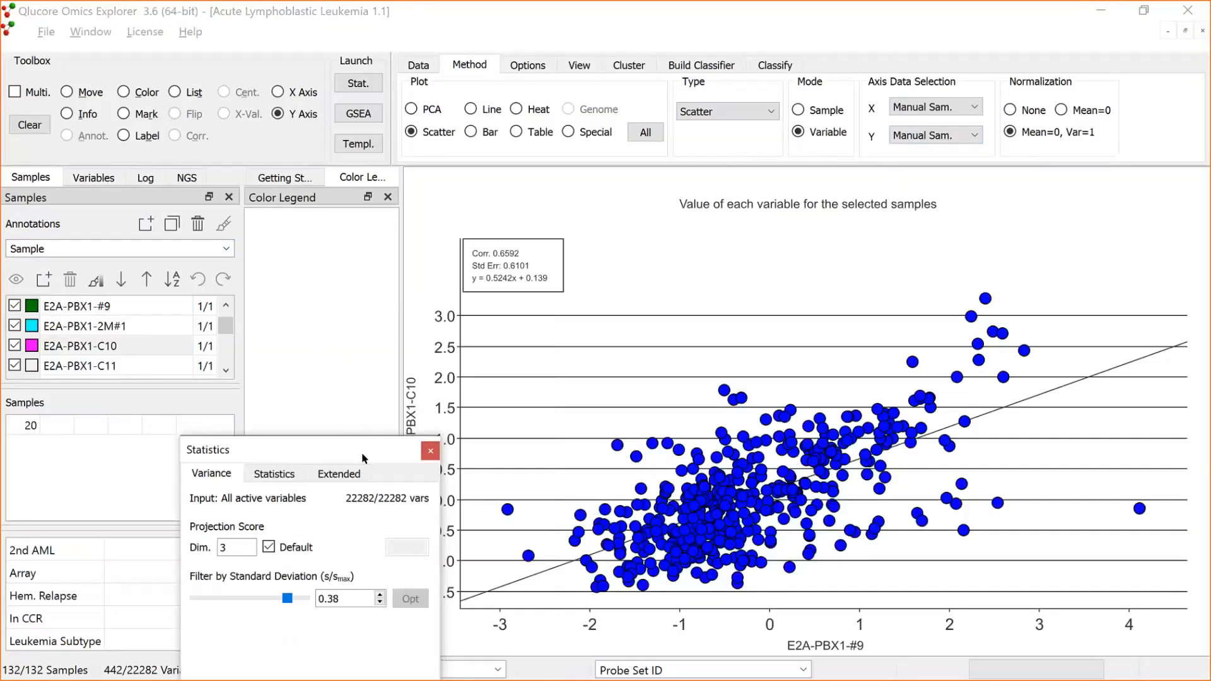
left_click_drag(364, 459, 294, 461)
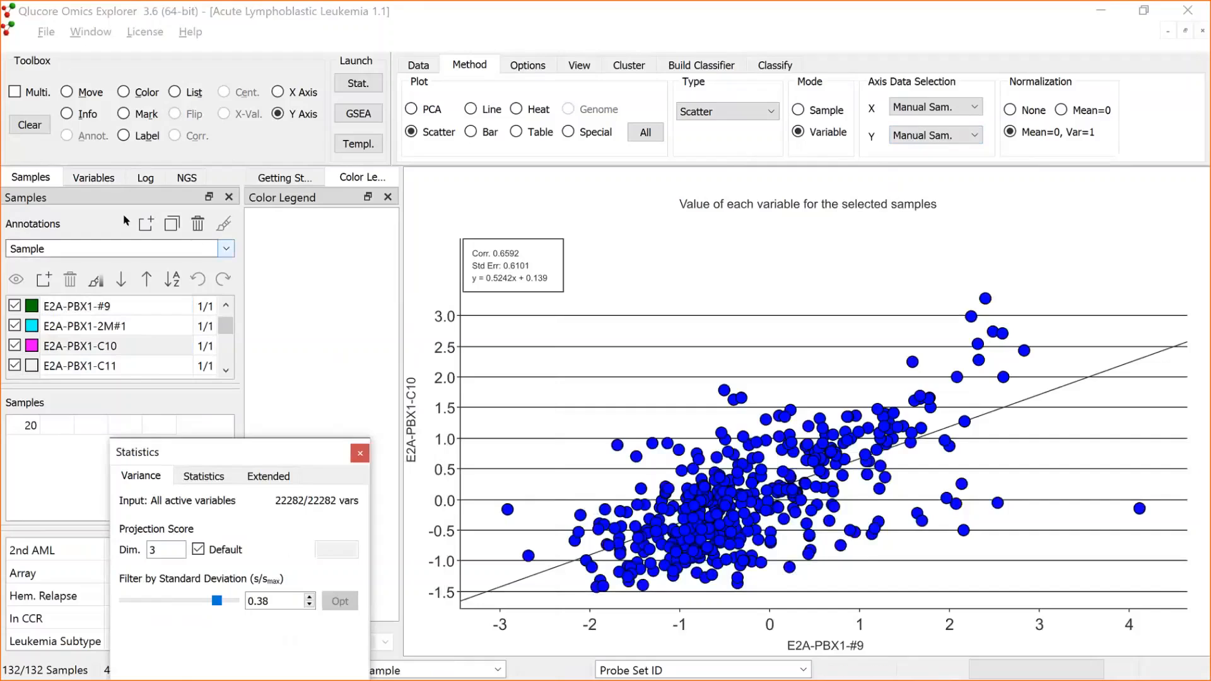
Color the plotted variables by their average over the E2A-PBX1 group of the Leukemia Subtype annotation
left_click(124, 92)
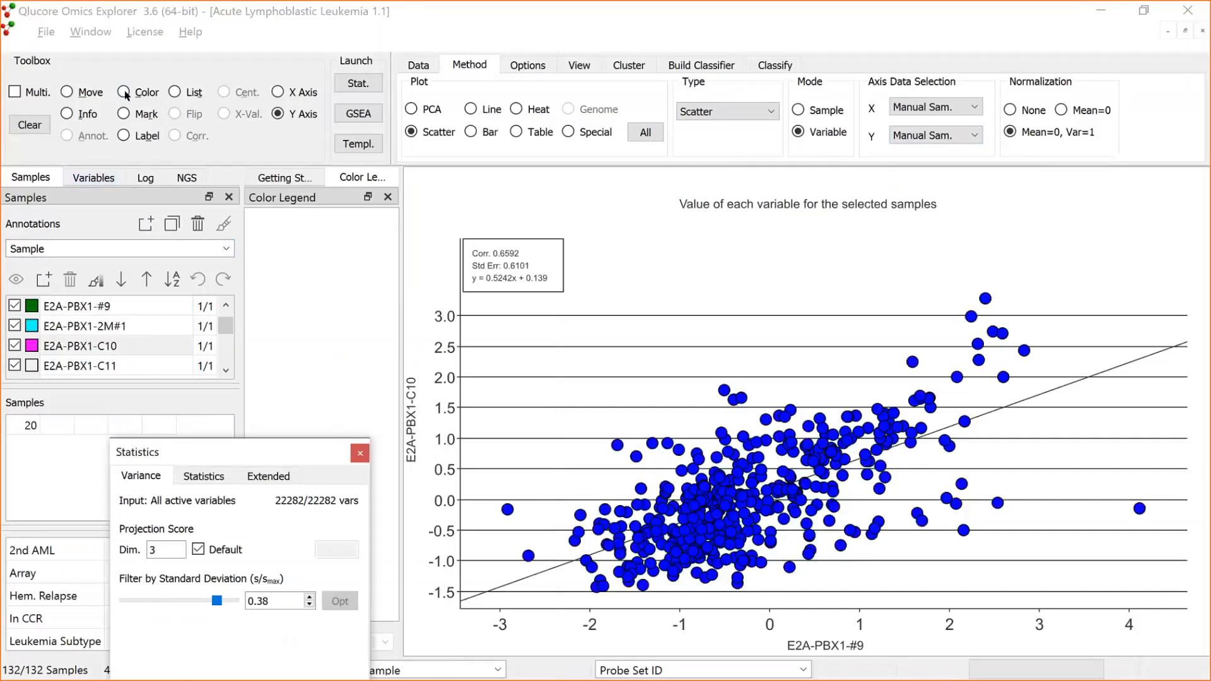
left_click(225, 249)
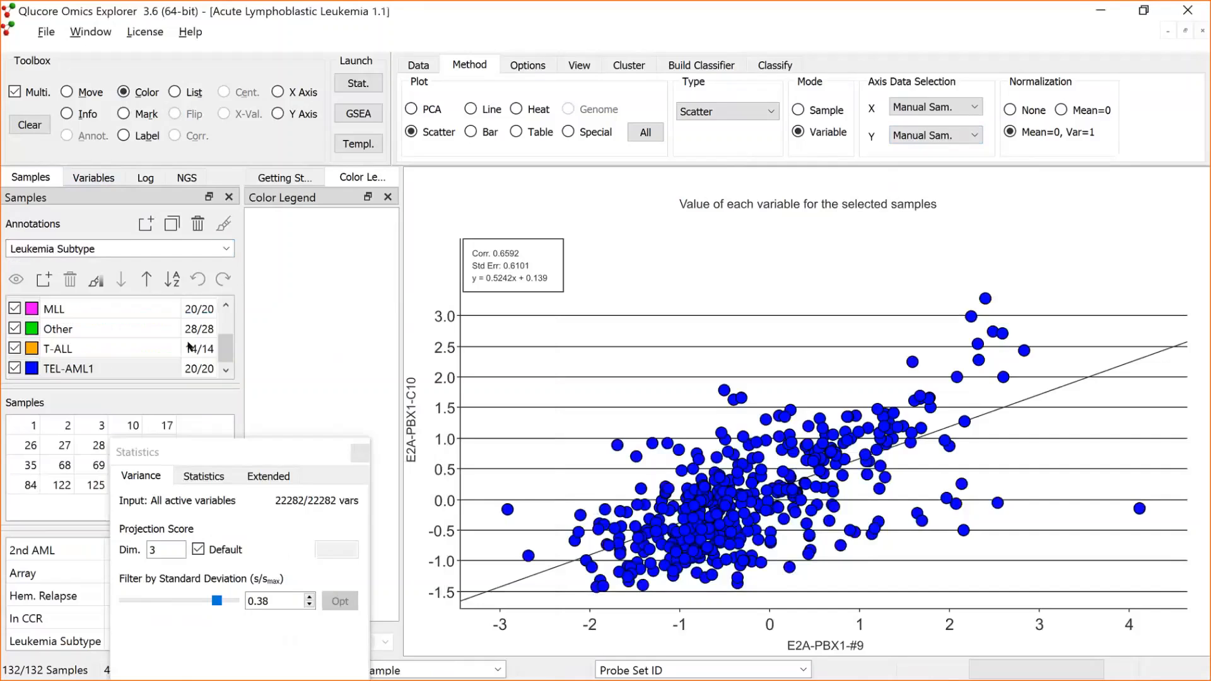
scroll(120, 338, "up", 1)
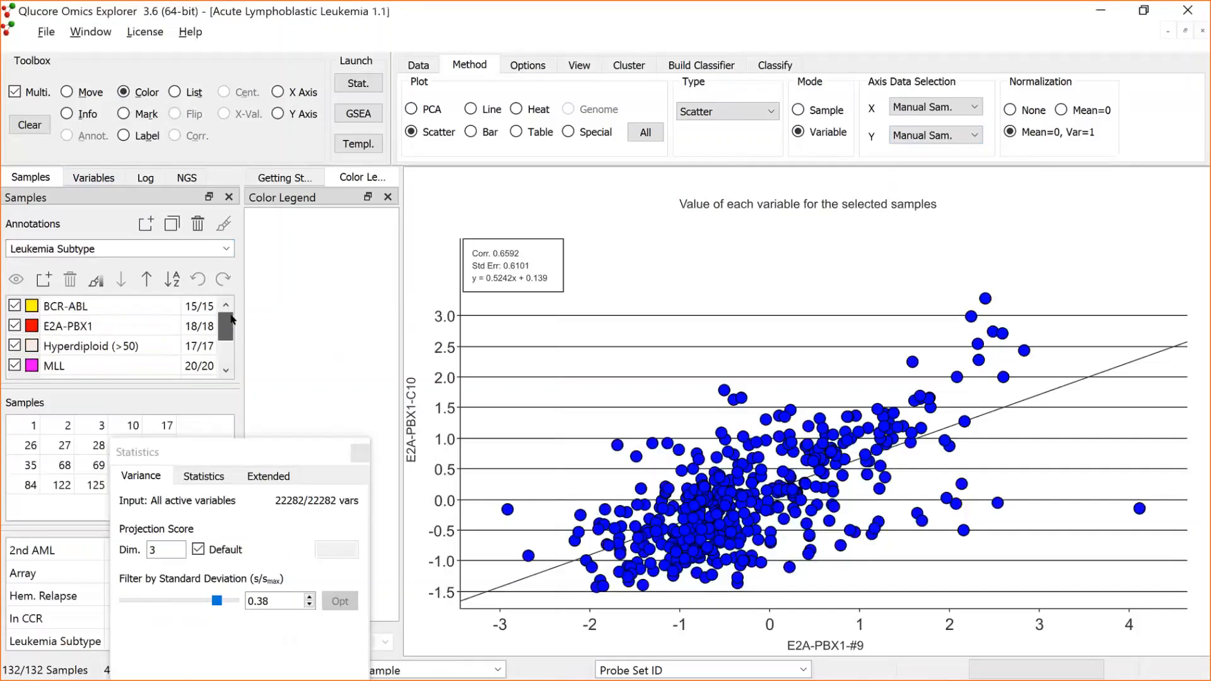
left_click(122, 331)
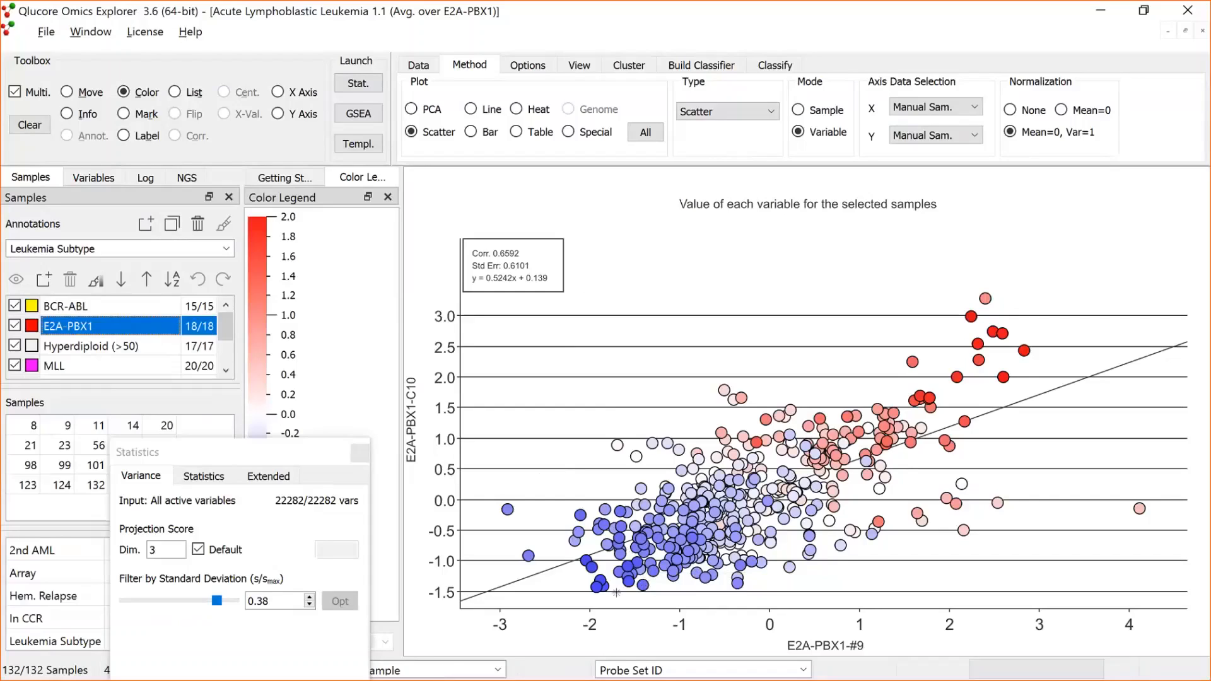
Switch to the PowerPoint slide show, review the slide on more scatter plot options, and advance to the Questions slide
key("alt+Tab")
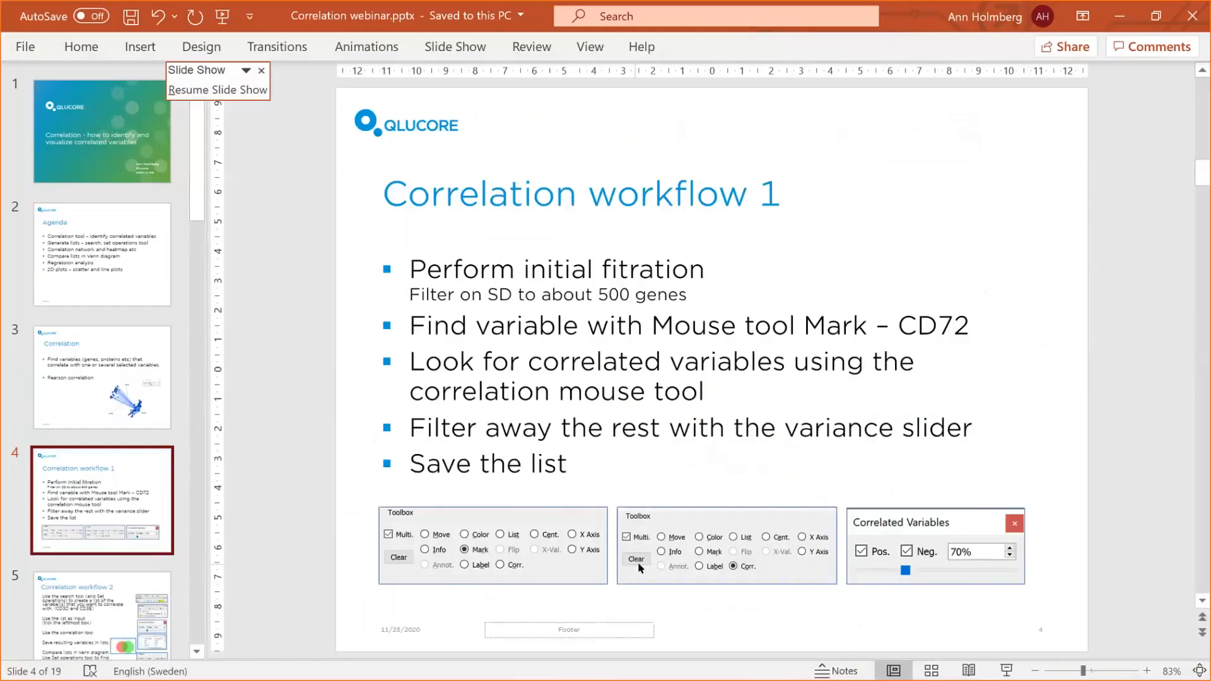
key("alt+Tab")
key("Tab")
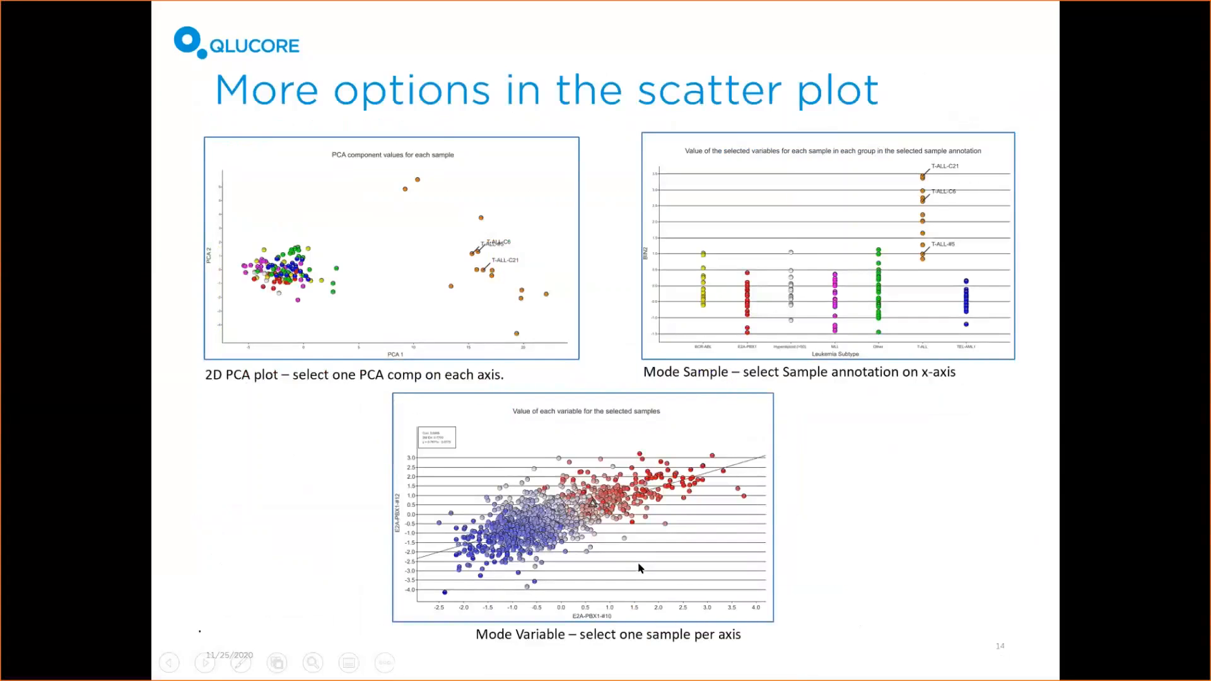
key("Right")
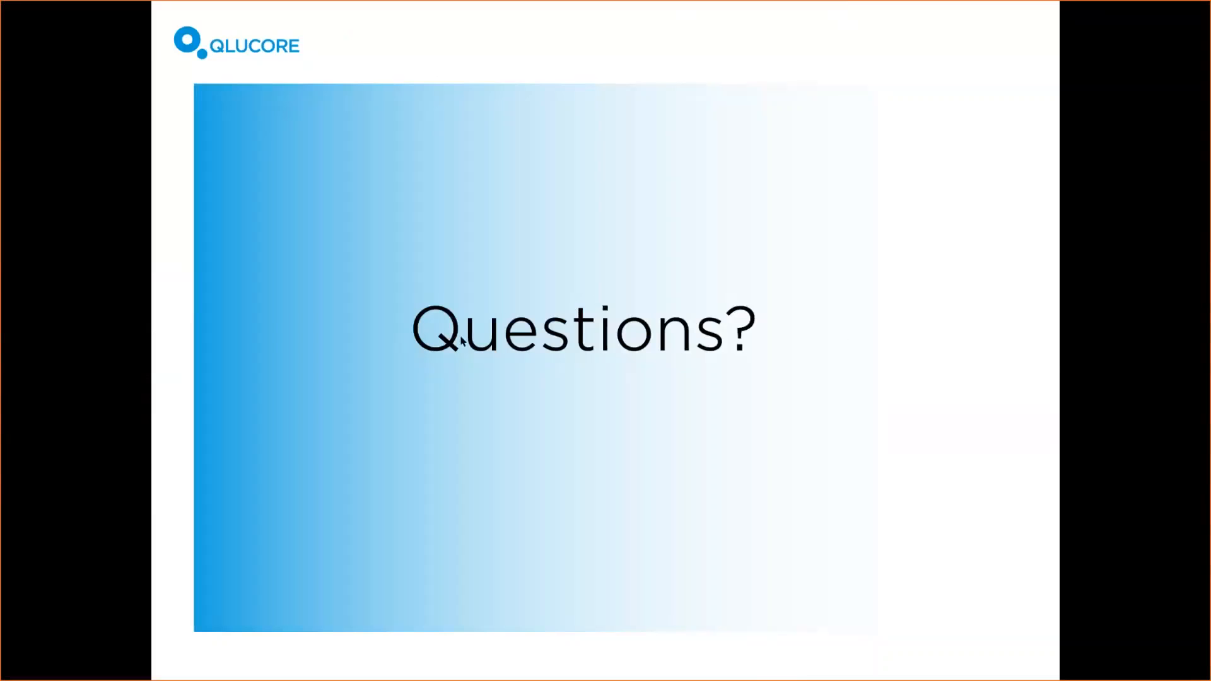
Switch back to Qlucore Omics Explorer and start exporting variable covariances/correlations to a tab-delimited text file named corr1
key("alt+Tab")
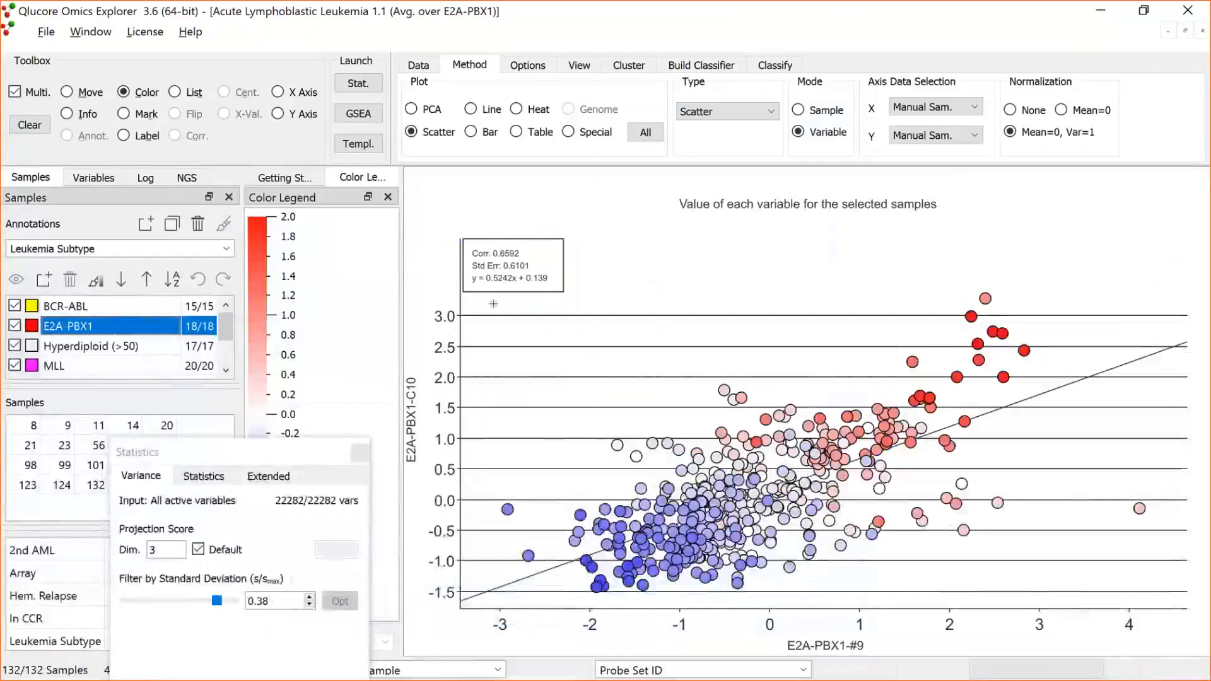
left_click(45, 35)
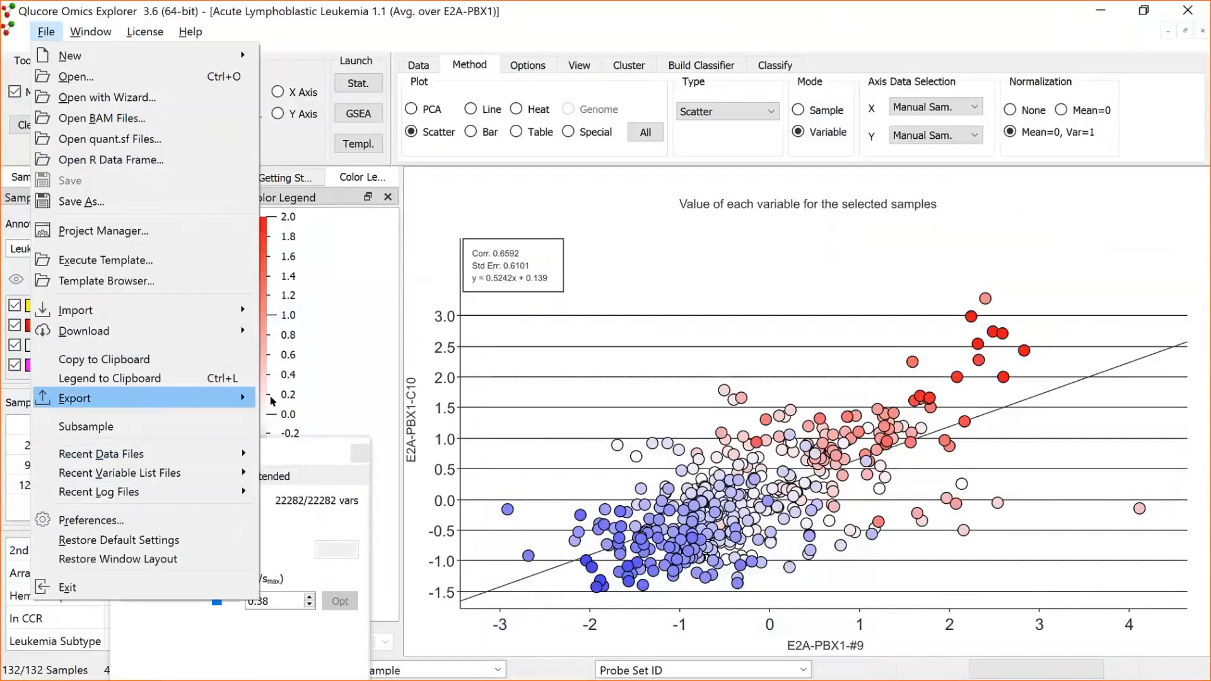
mouse_move(273, 399)
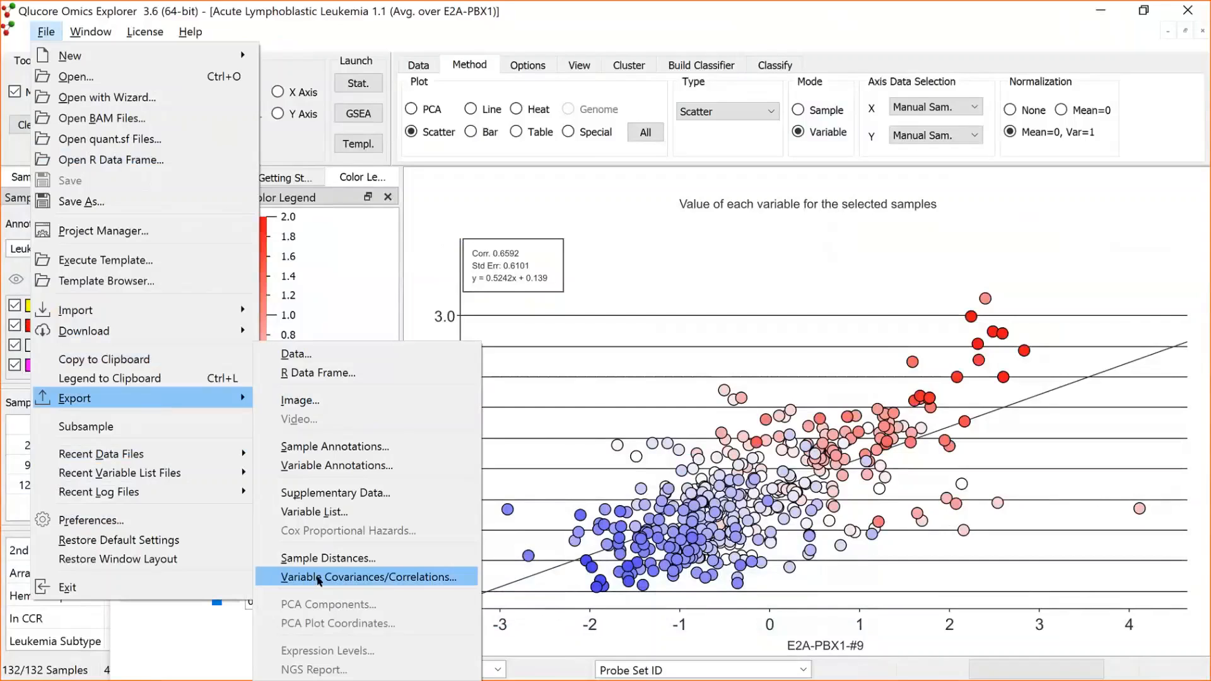
left_click(320, 578)
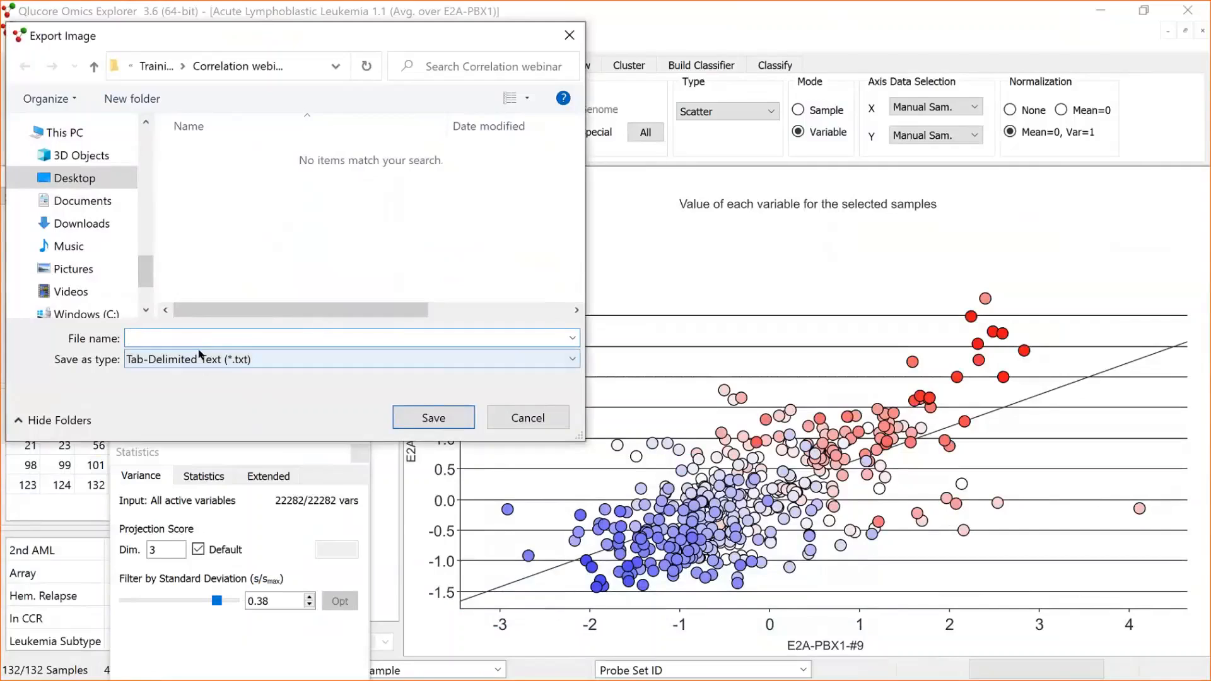
type("corr1")
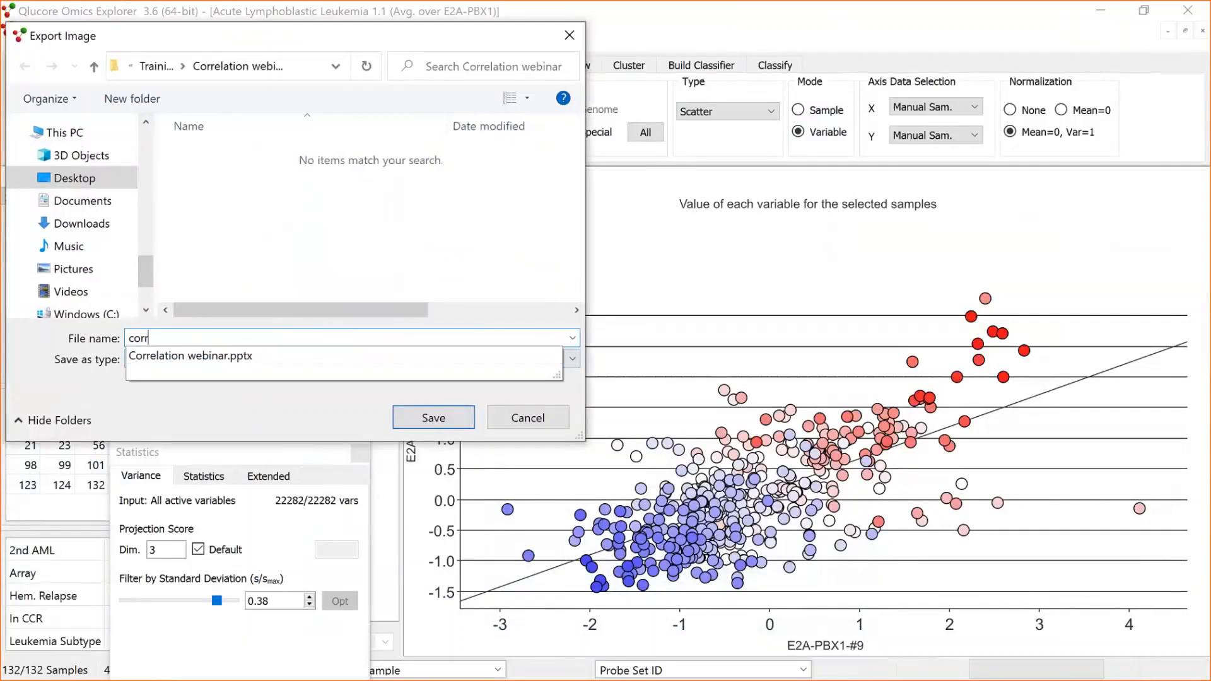
left_click(430, 427)
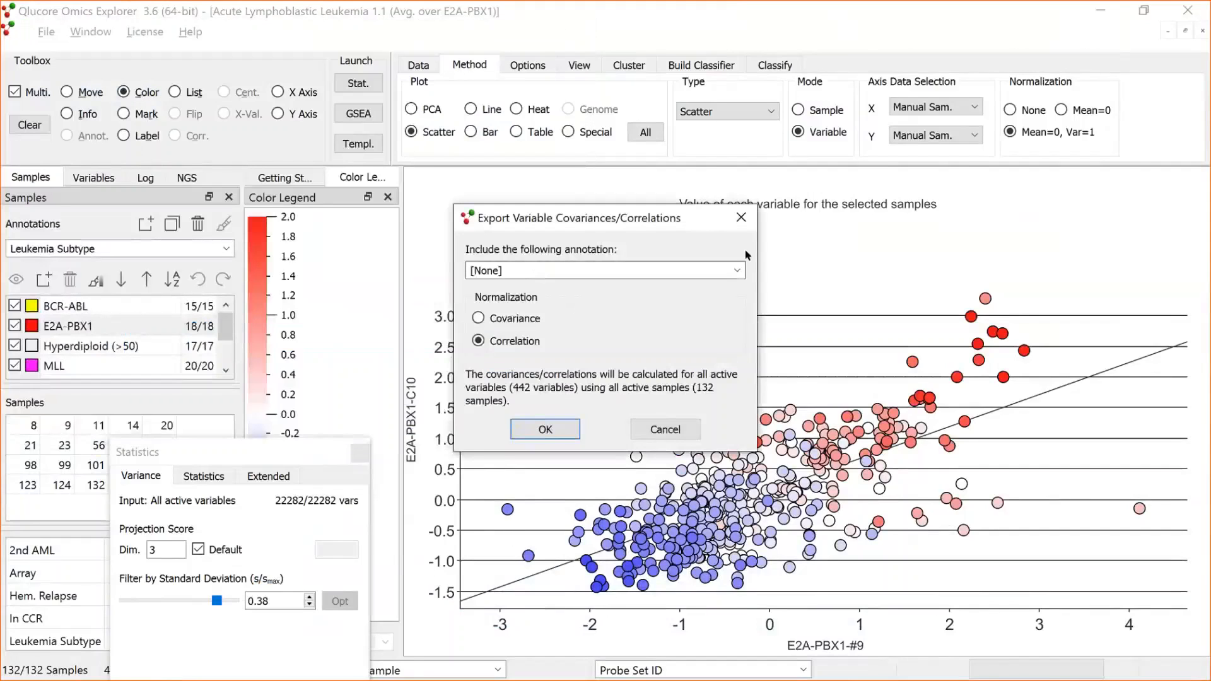
Include the Gene Symbol annotation in the export and run it with Correlation normalization
left_click(739, 271)
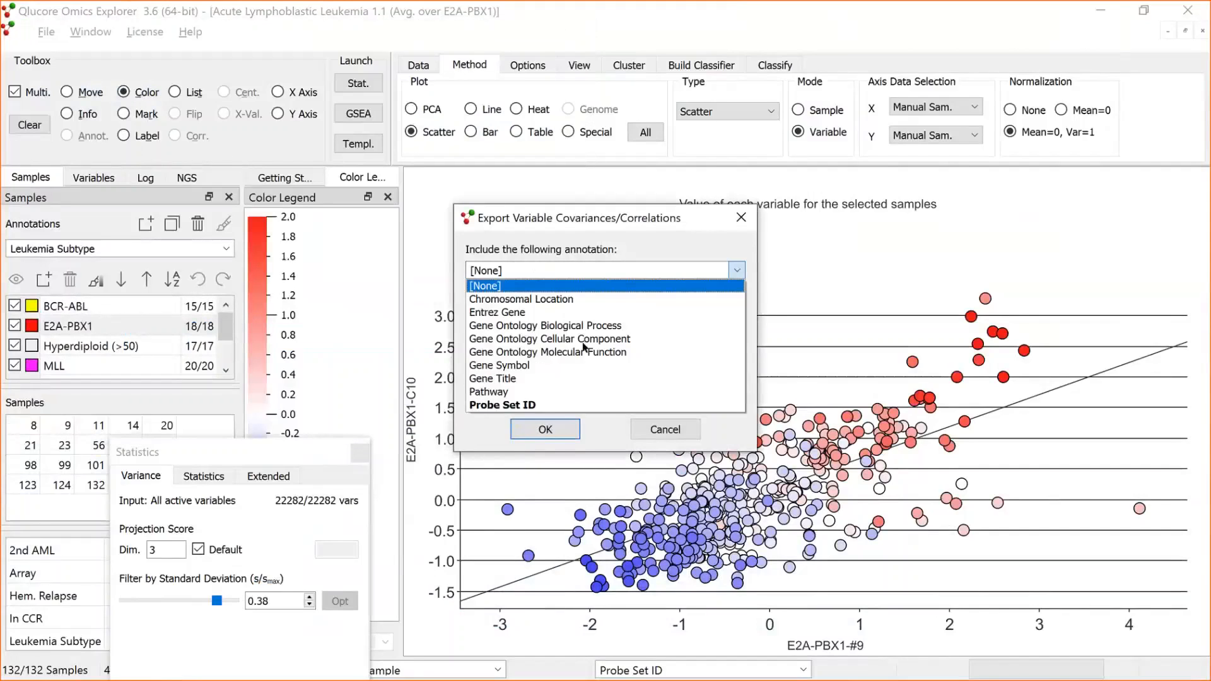
left_click(544, 366)
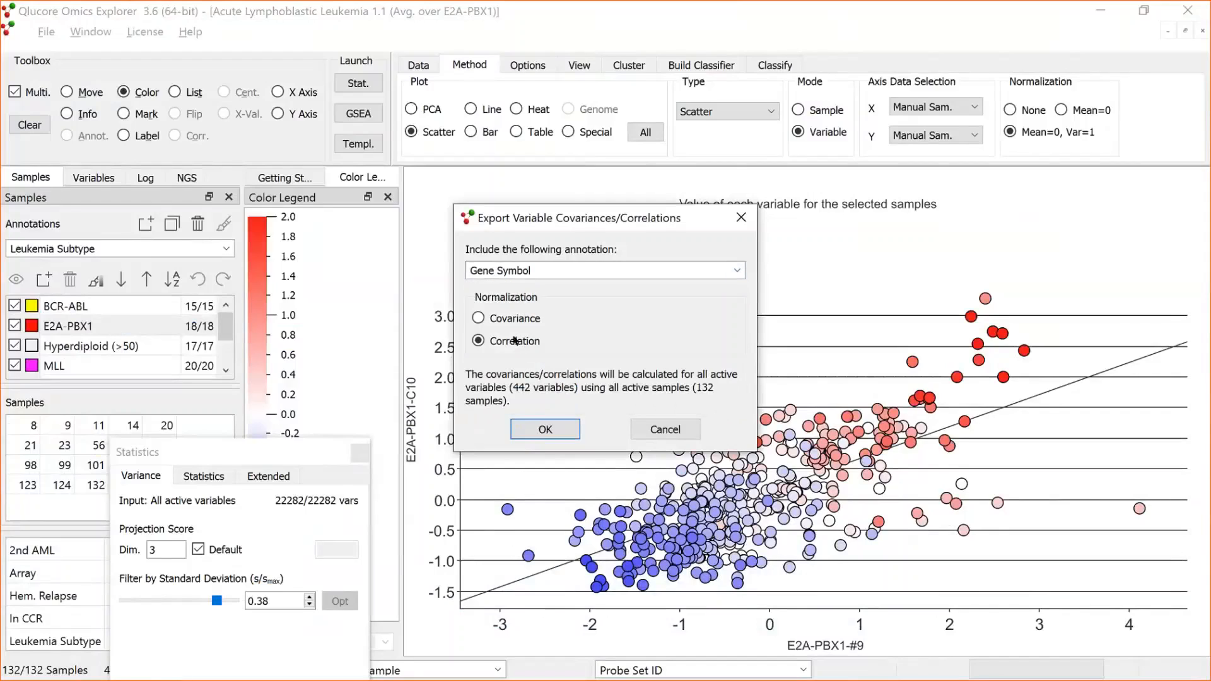
left_click(544, 432)
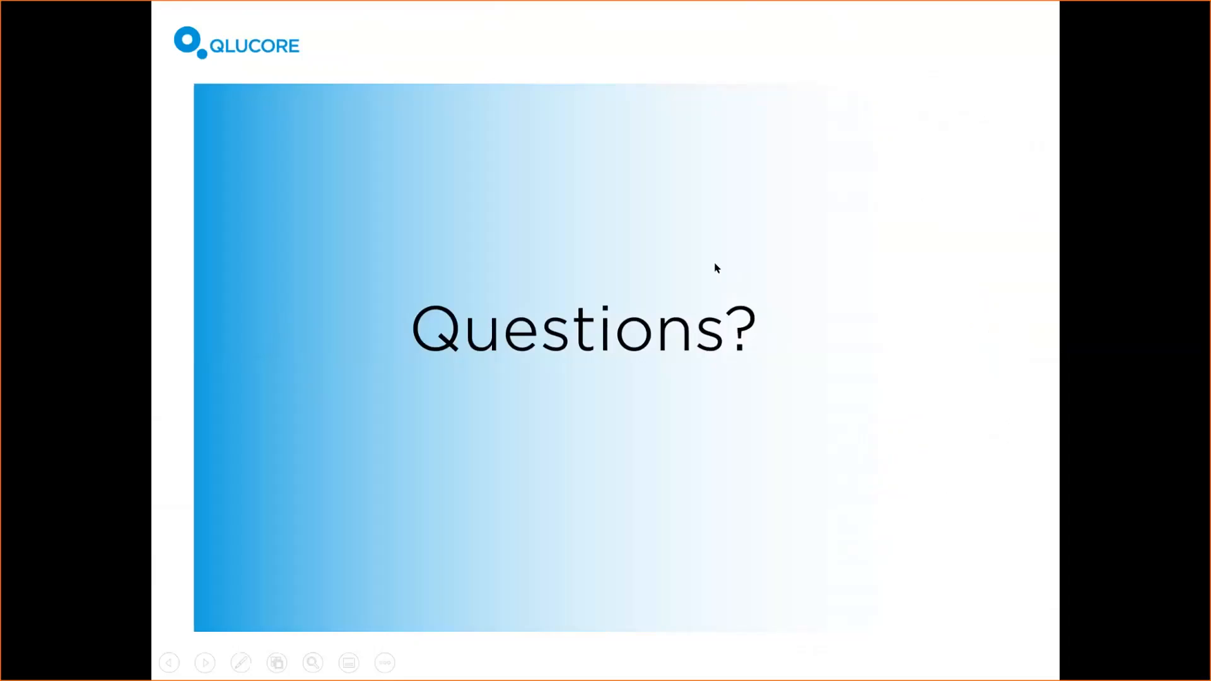
Advance the slide show to the Upcoming webinars slide
left_click(715, 263)
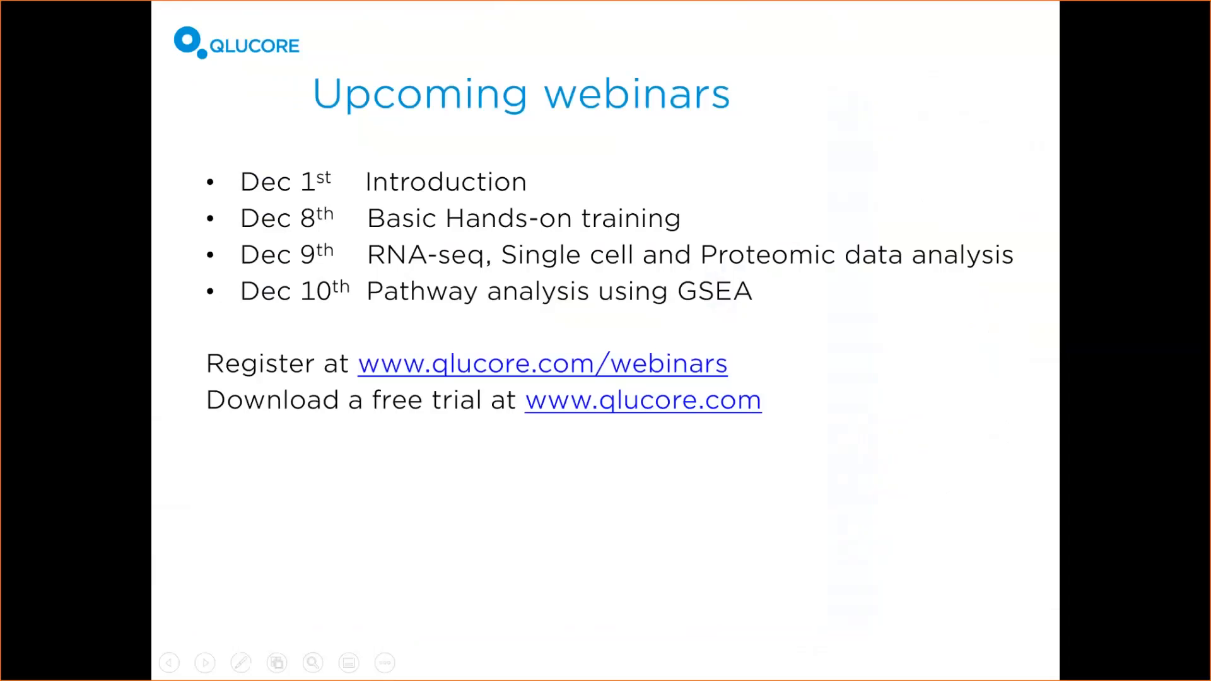